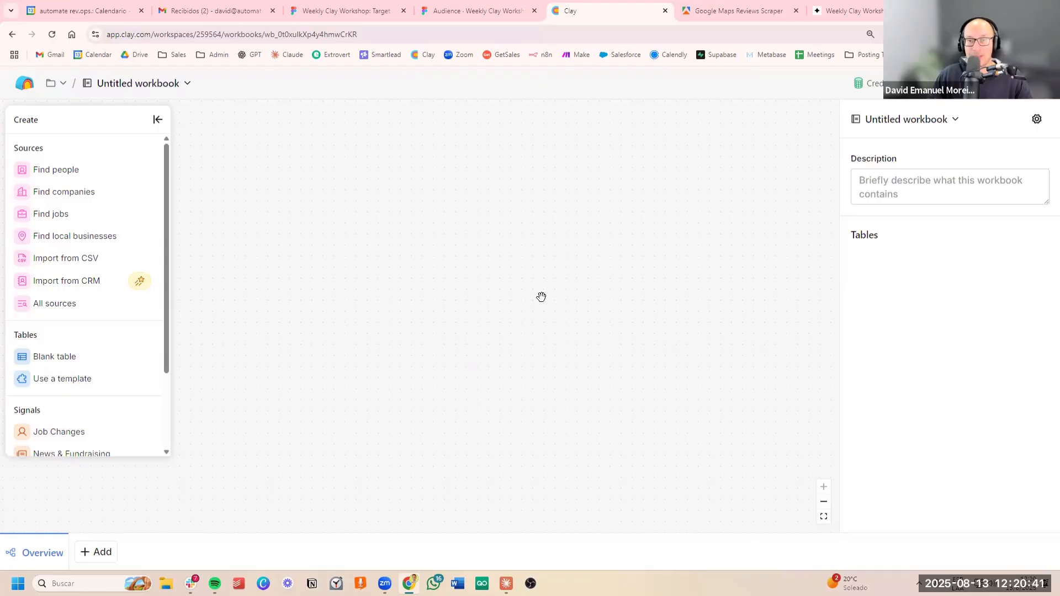
Step: Start a new table from the "Find local businesses using Google Maps" source, found by searching all sources for "google maps"
scroll(107, 245, "down", 2)
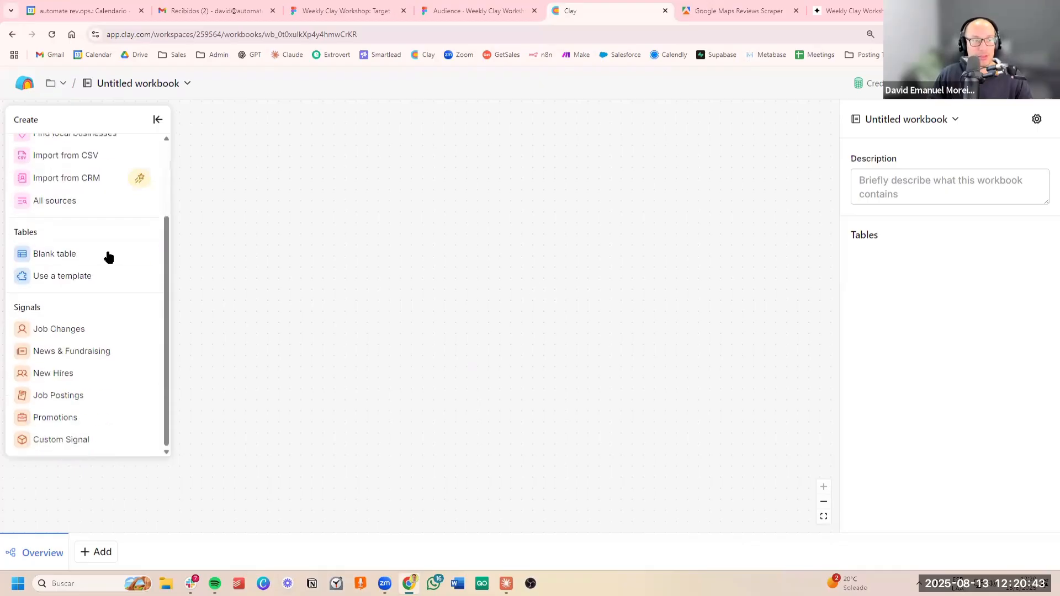
scroll(108, 256, "up", 2)
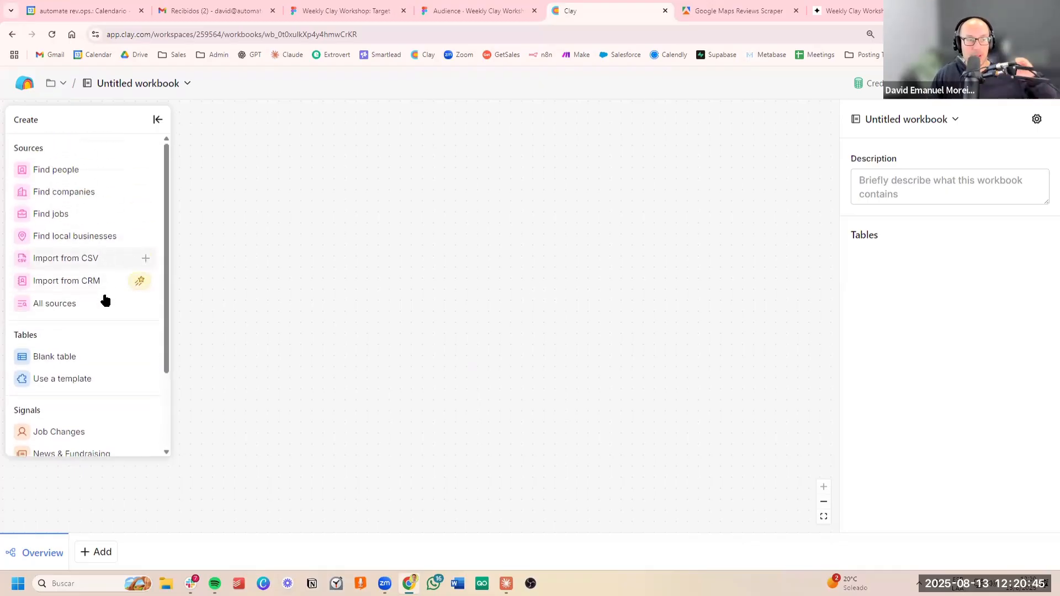
scroll(105, 324, "down", 2)
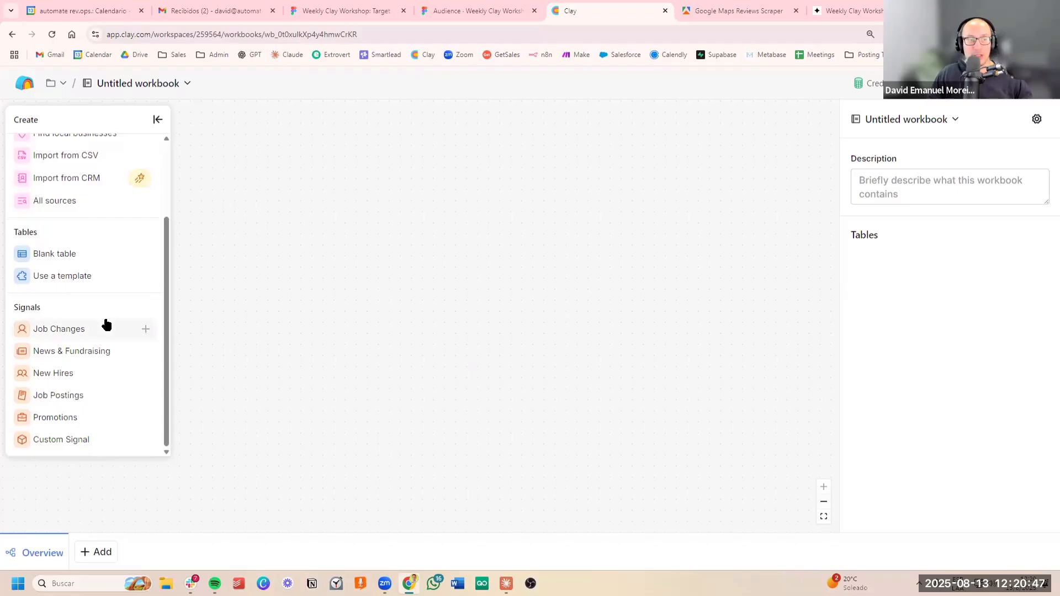
scroll(107, 324, "up", 2)
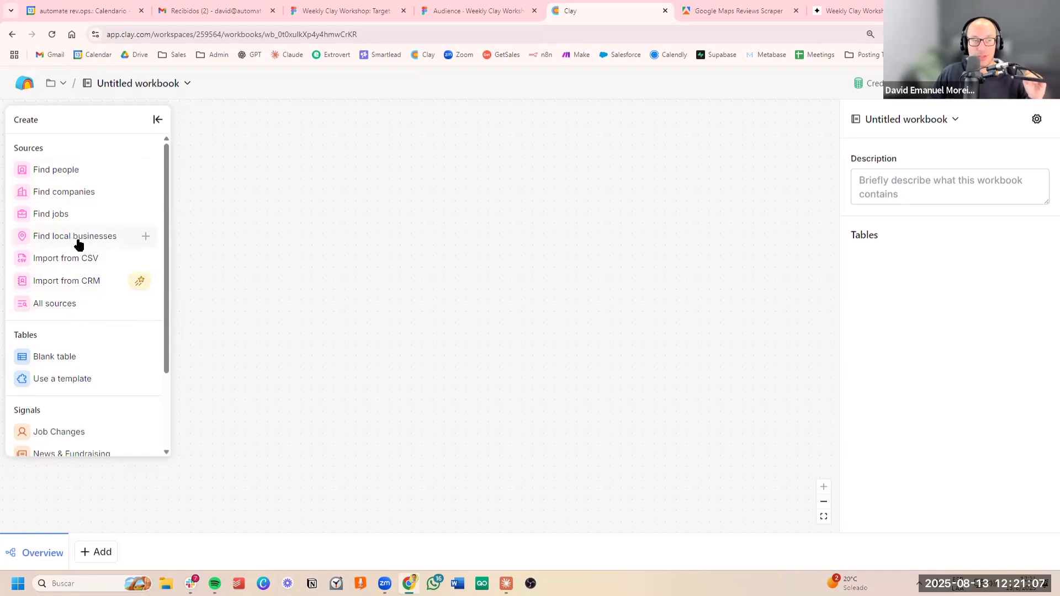
left_click(70, 305)
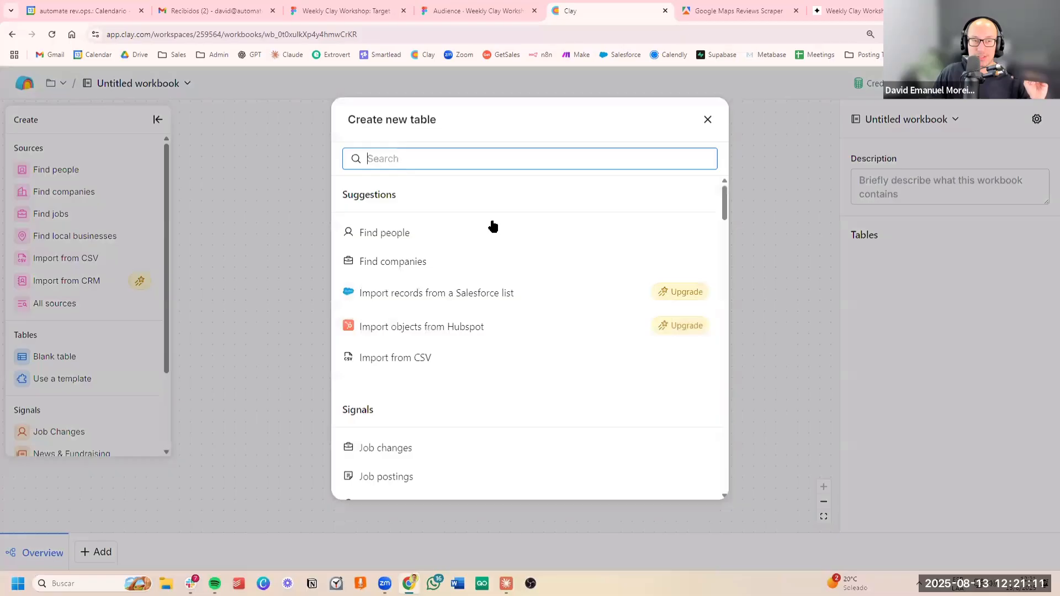
left_click(454, 159)
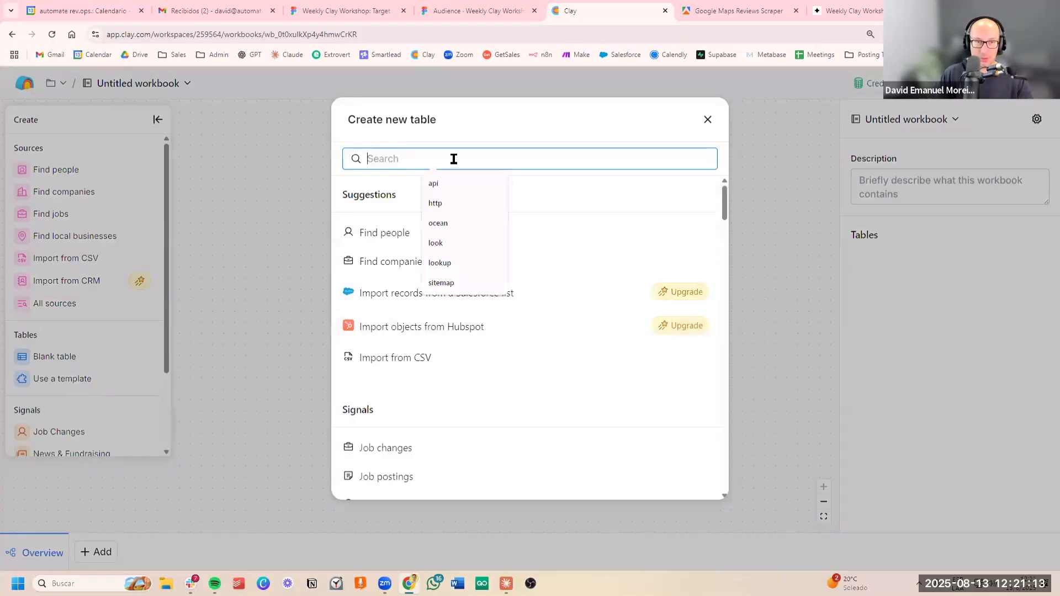
type("google maps")
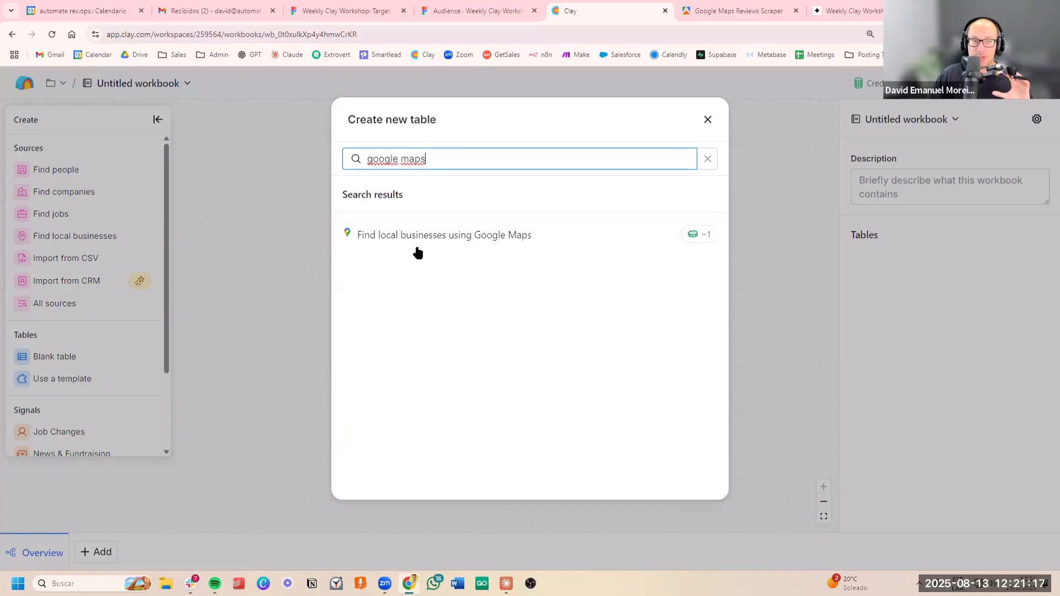
left_click(478, 241)
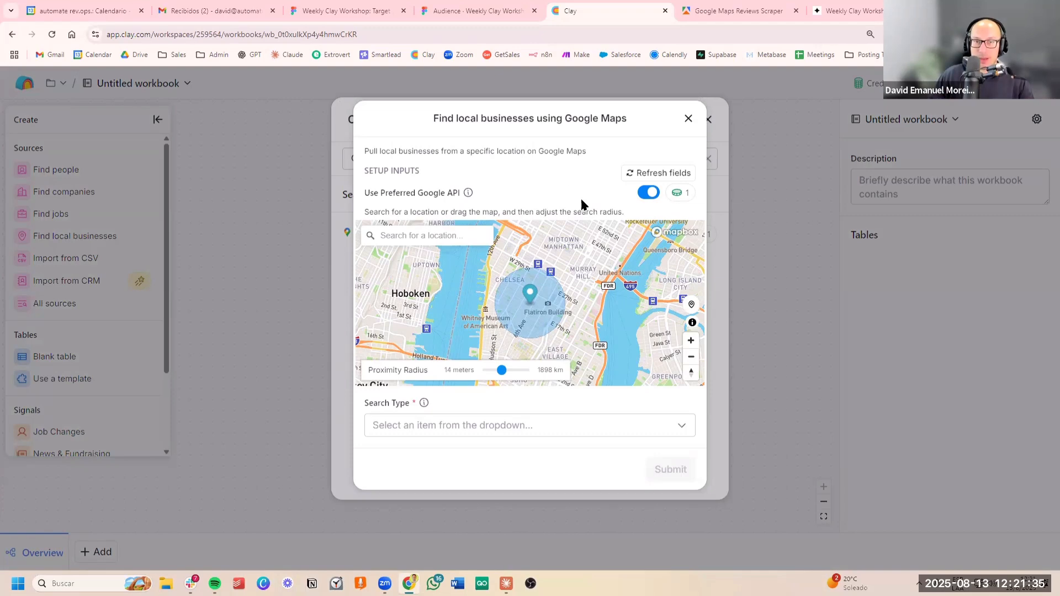
Step: Turn off the Use Preferred Google API option for the local business search
left_click_drag(447, 194, 399, 193)
left_click(398, 190)
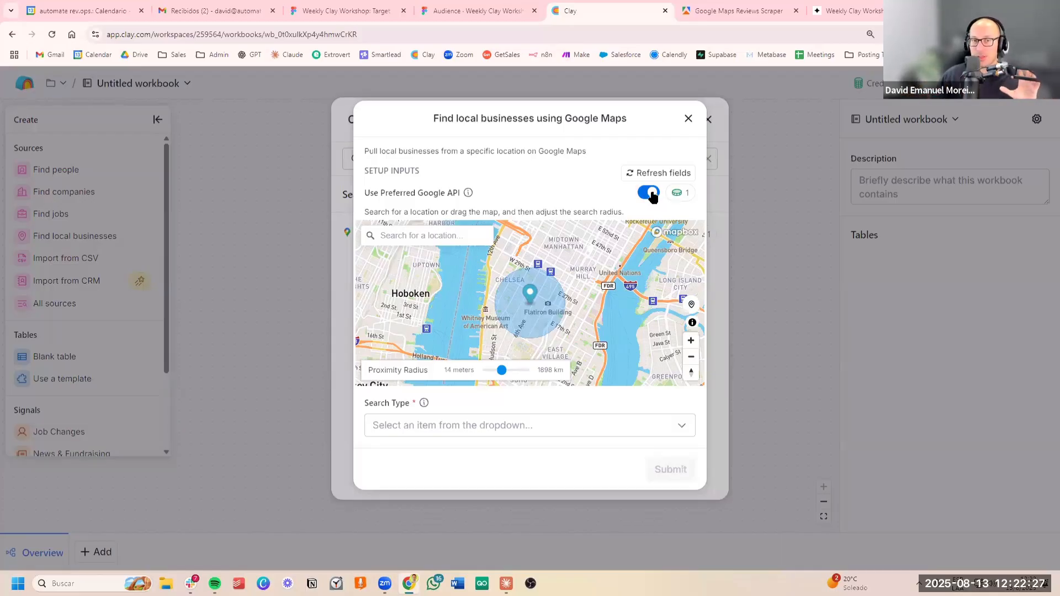
left_click(650, 193)
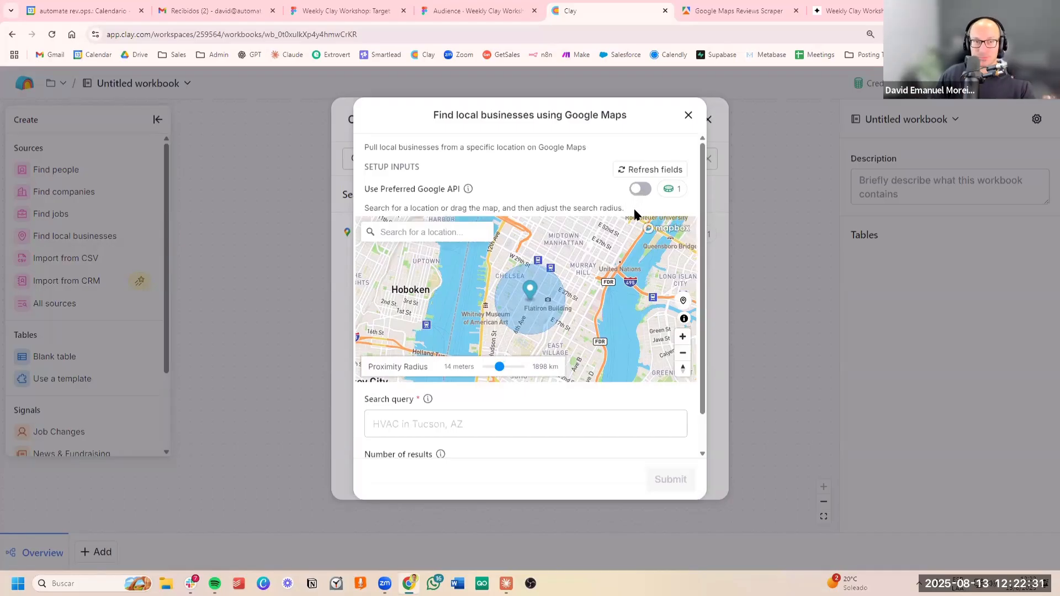
triple_click(593, 207)
left_click(592, 206)
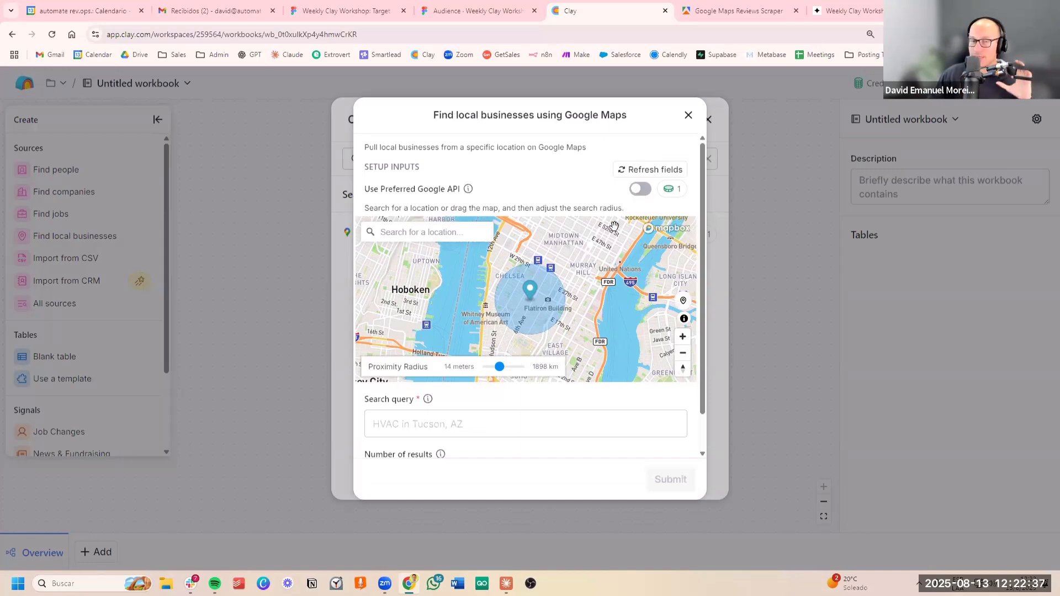
Step: Set the search location to Miami, Florida and widen the proximity radius to about 10
left_click(420, 237)
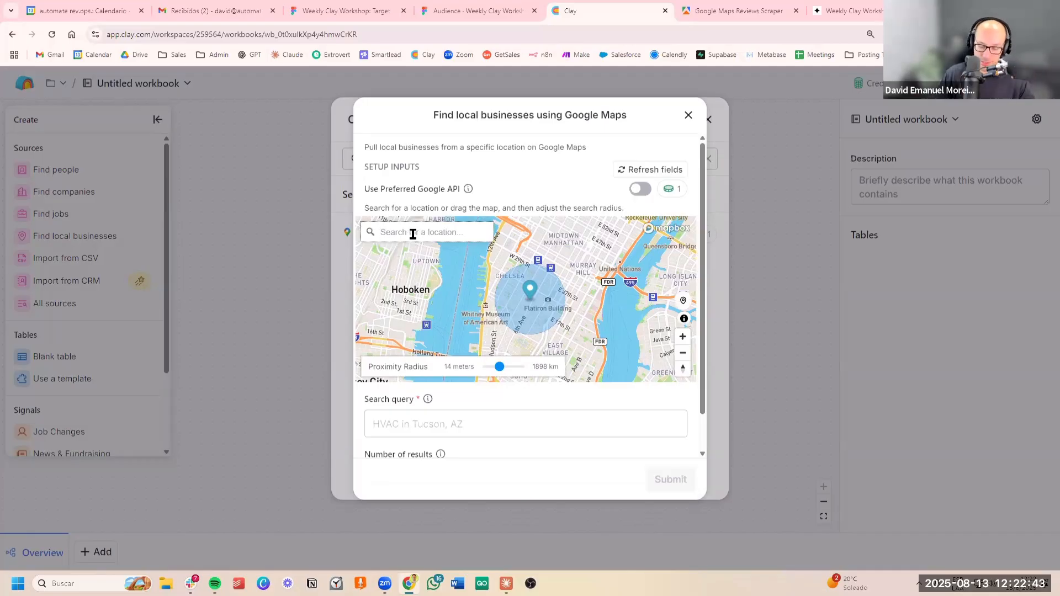
type("miami")
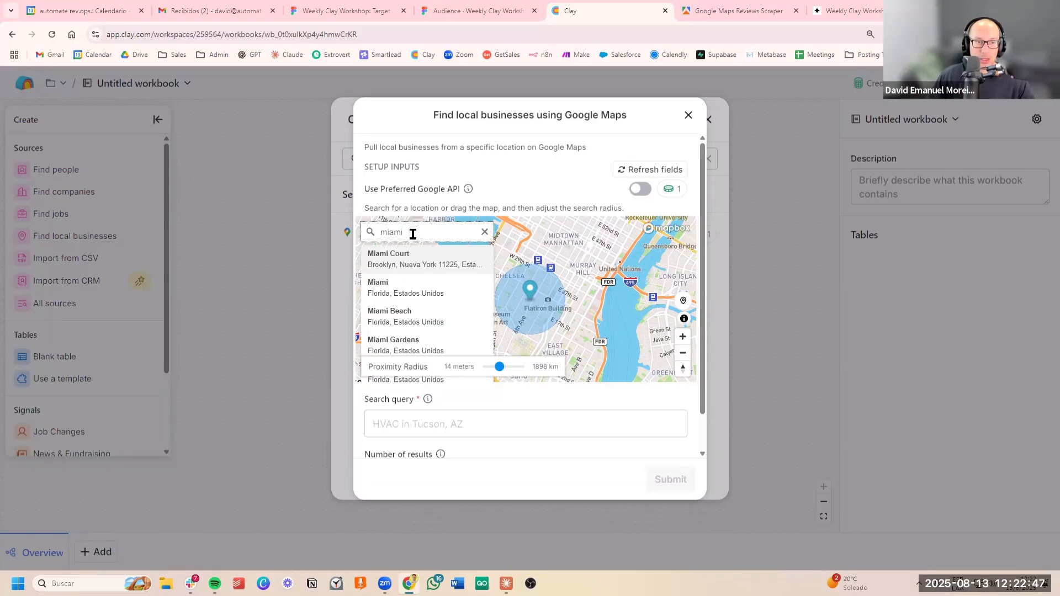
left_click(418, 289)
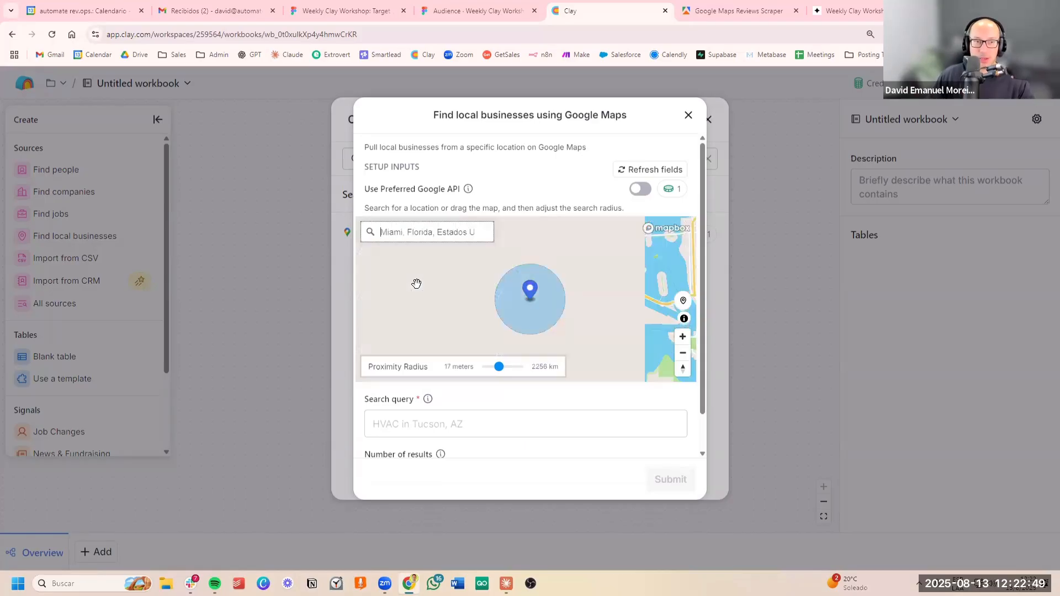
mouse_move(469, 299)
left_mouse_down()
mouse_move(503, 293)
mouse_move(467, 310)
mouse_move(467, 325)
mouse_move(455, 315)
mouse_move(442, 375)
mouse_move(438, 304)
mouse_move(457, 296)
mouse_move(451, 305)
left_mouse_up()
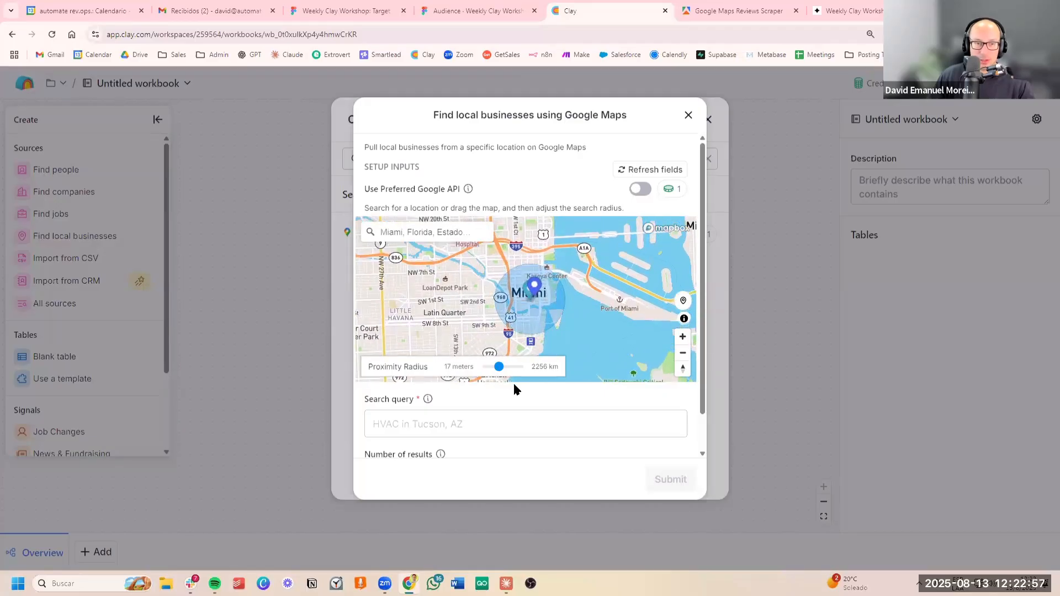
left_click_drag(501, 369, 499, 370)
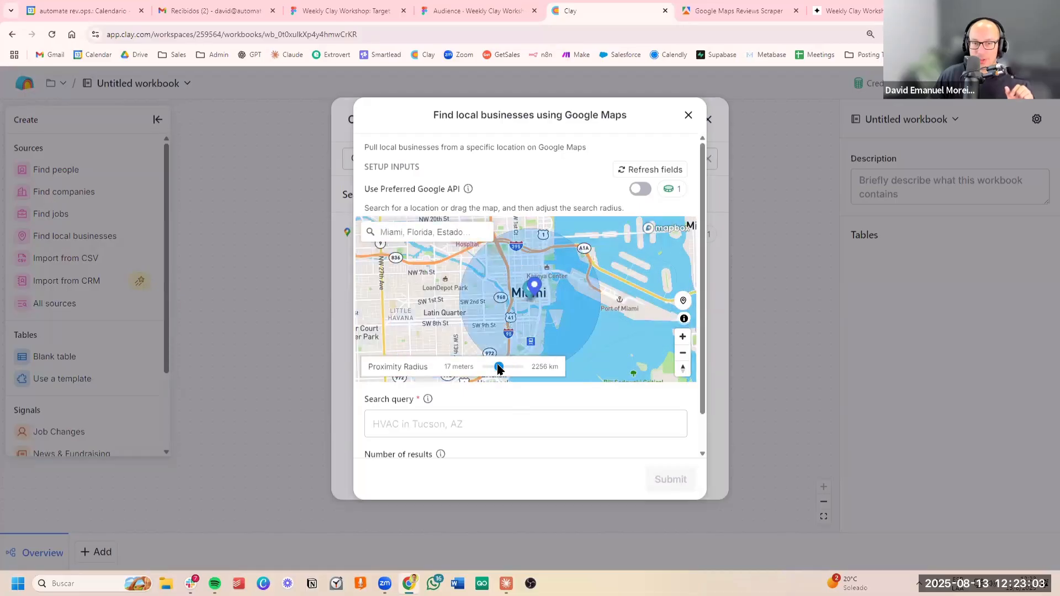
Step: Enter "restaurants" as the search query for the local business source
scroll(541, 402, "down", 1)
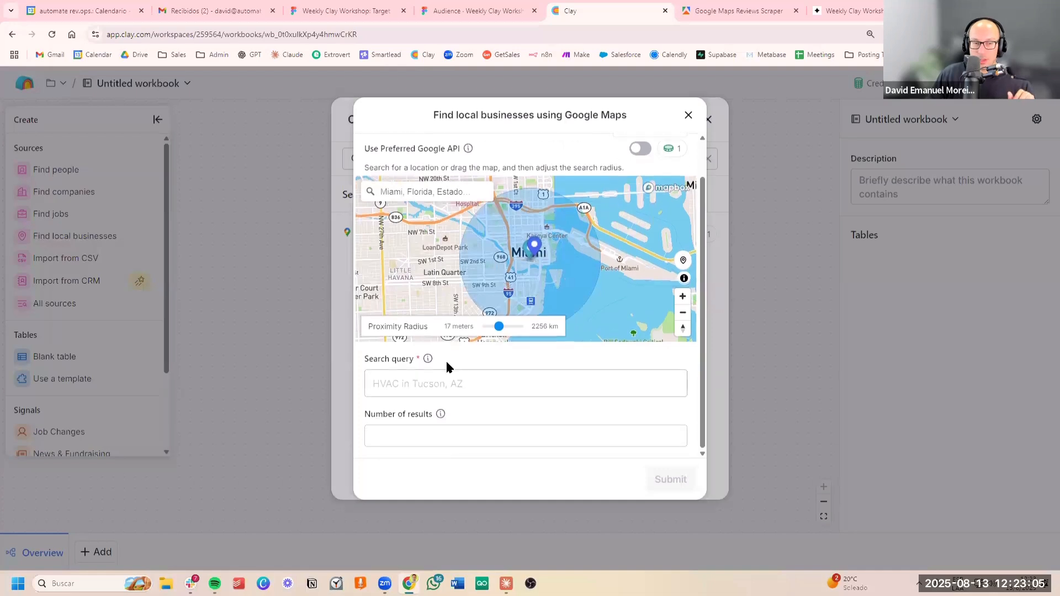
left_click_drag(367, 360, 472, 363)
left_click(472, 363)
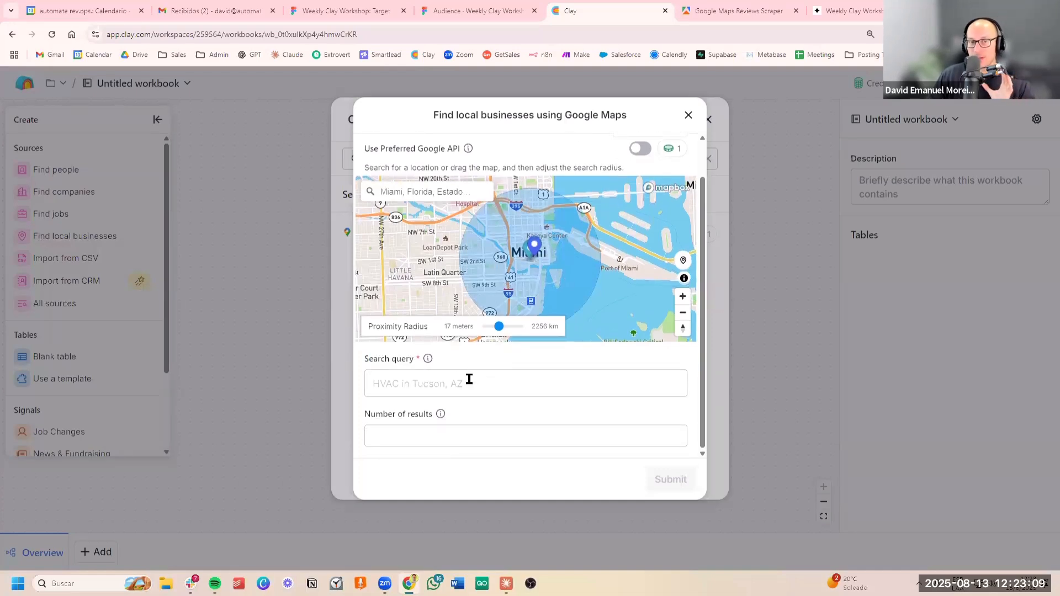
left_click(469, 380)
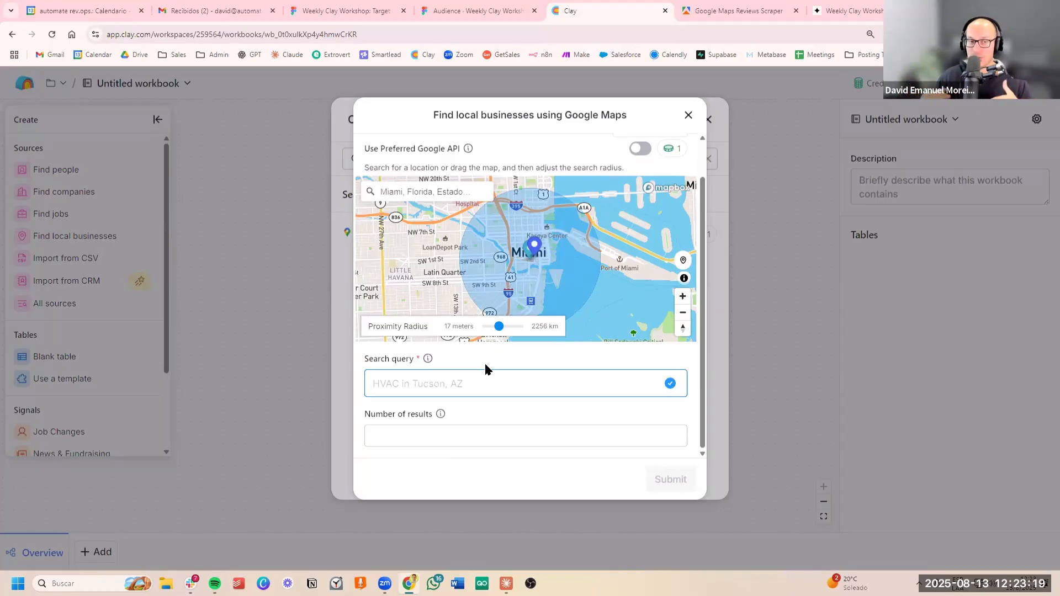
type("res")
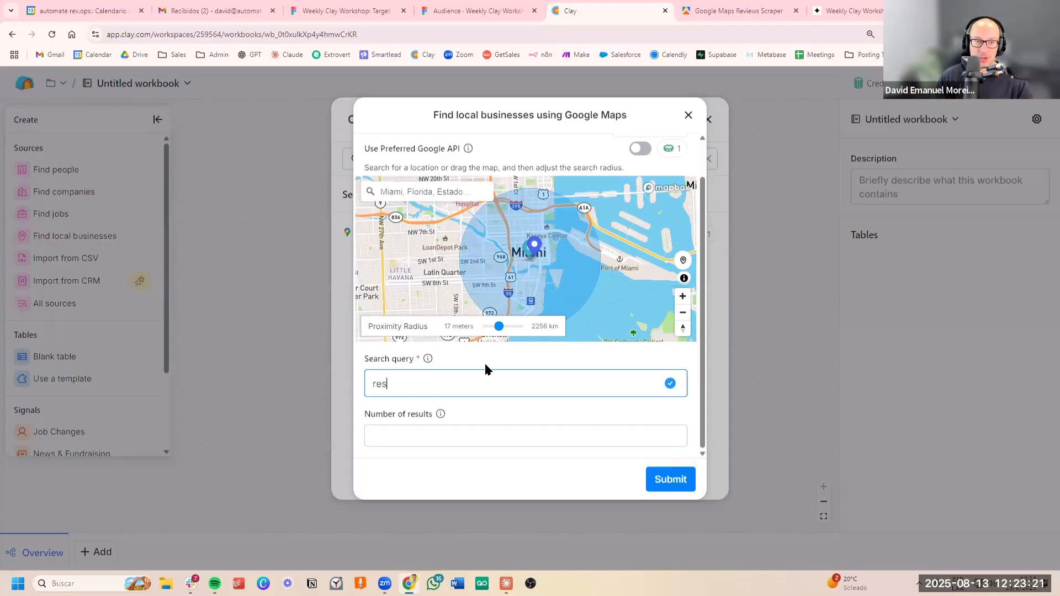
type("taurants")
left_click(489, 359)
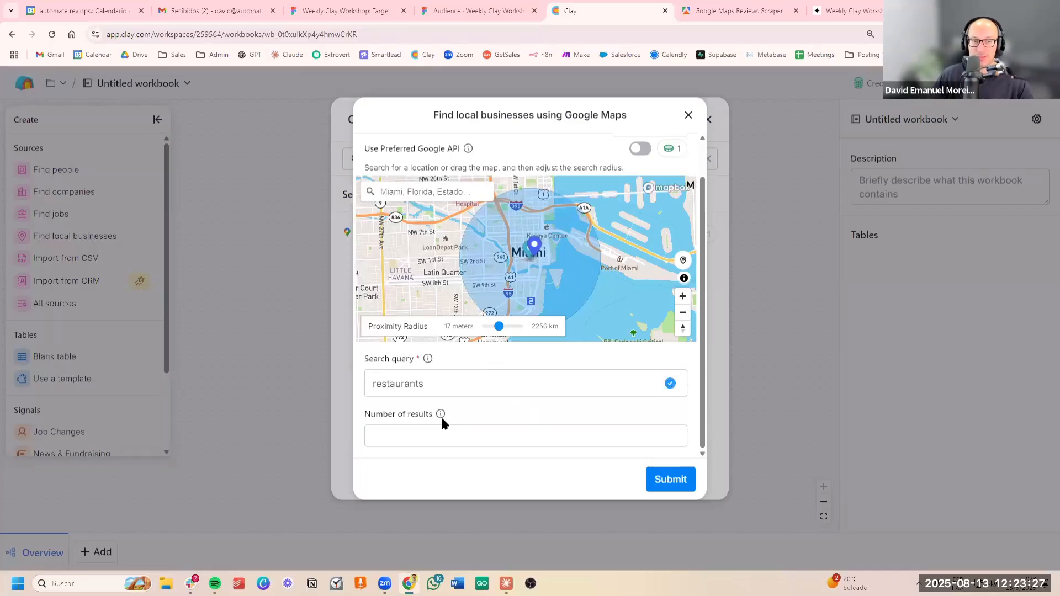
Step: Set the number of results to 200 and submit the search to create the business table
mouse_move(438, 415)
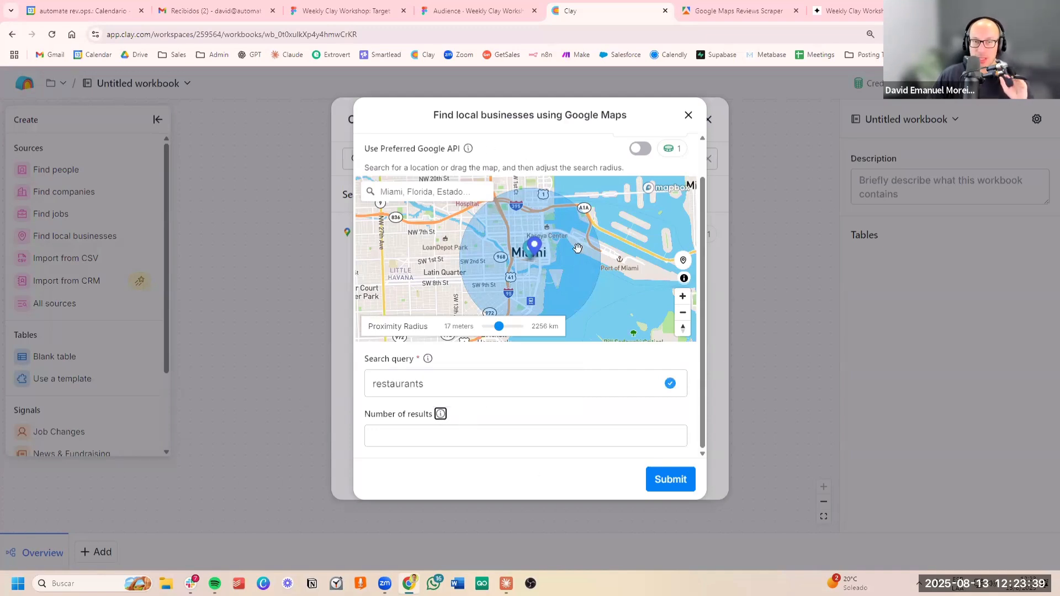
left_click(492, 434)
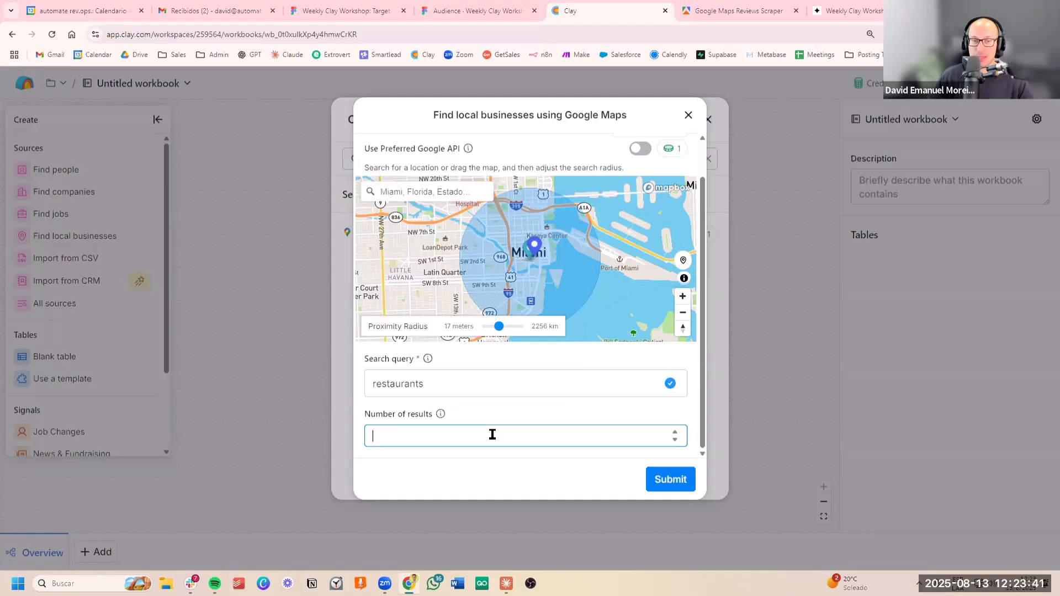
type("200")
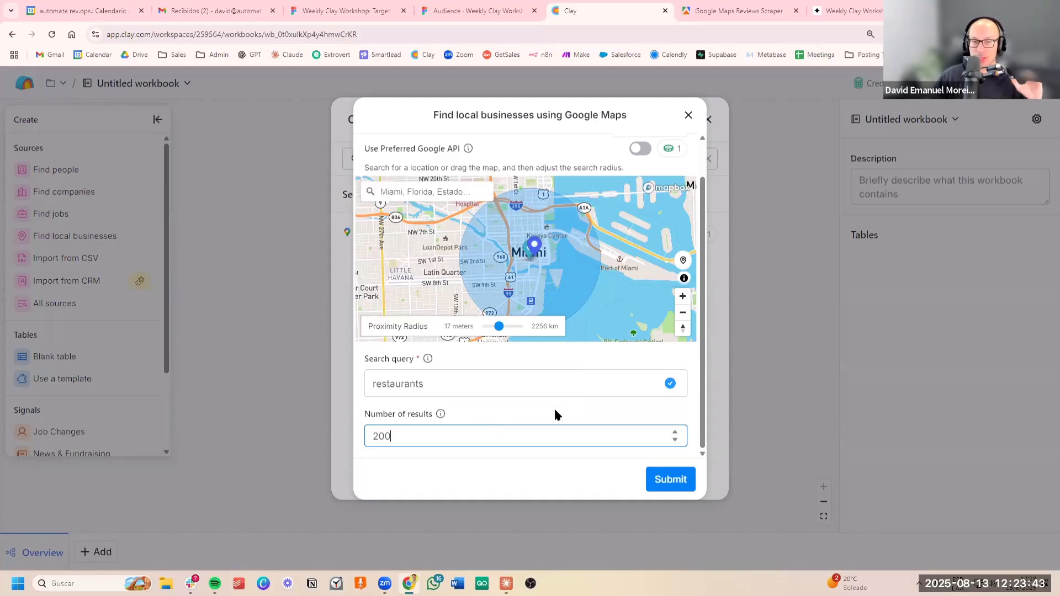
scroll(559, 405, "up", 2)
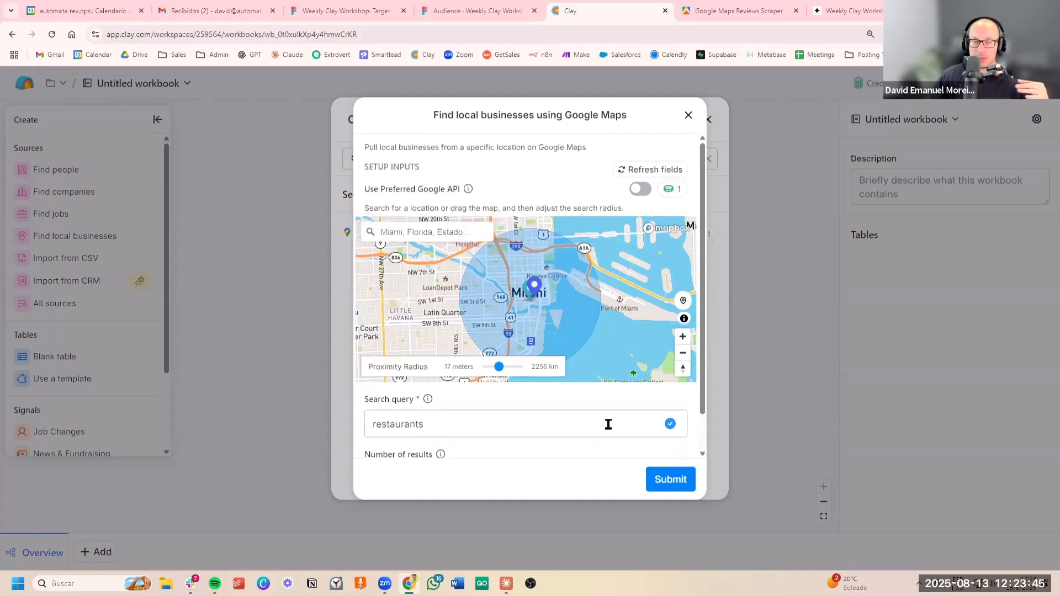
scroll(608, 424, "down", 1)
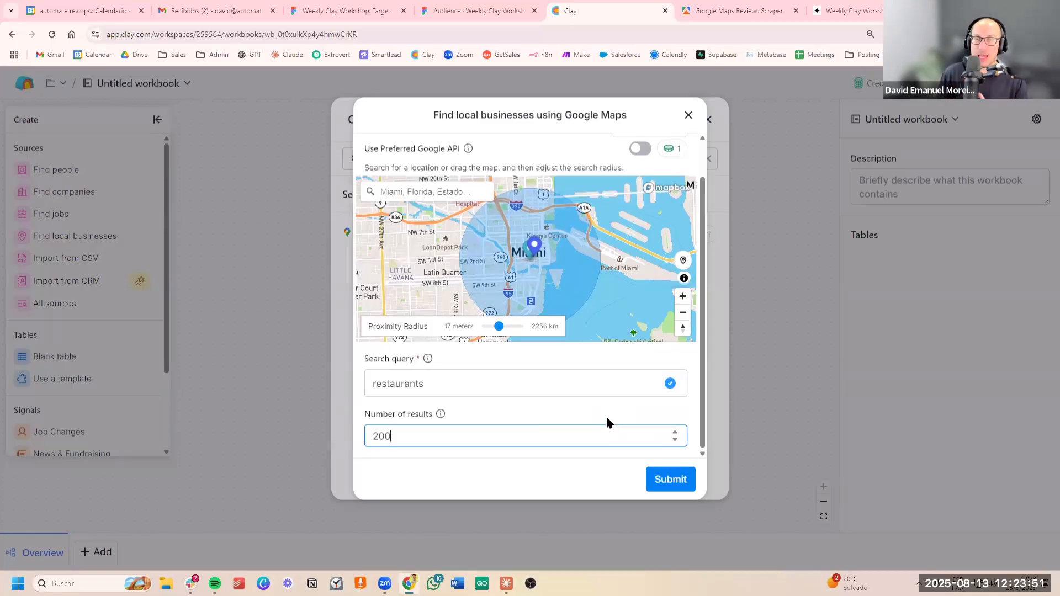
left_click(662, 482)
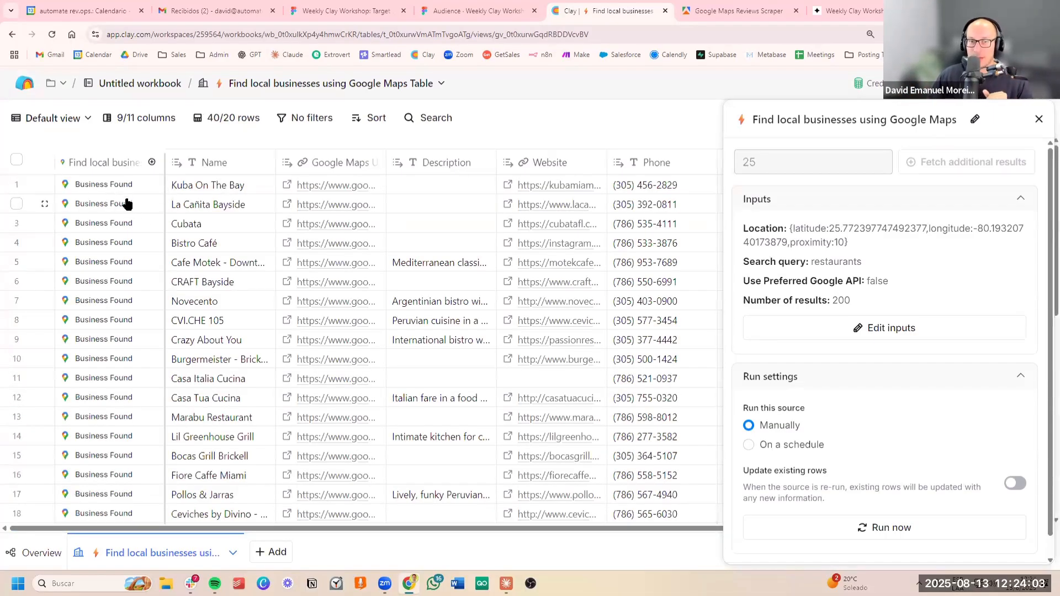
Step: Check the goal slide in the Figma deck, return to Clay and look through the imported restaurant rows
left_click(489, 13)
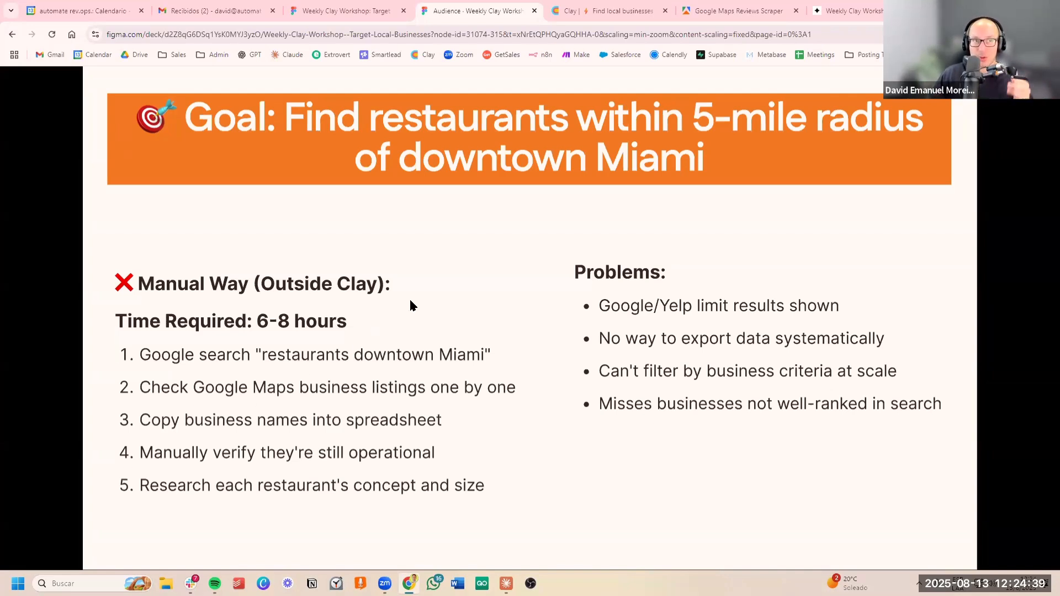
left_click(613, 10)
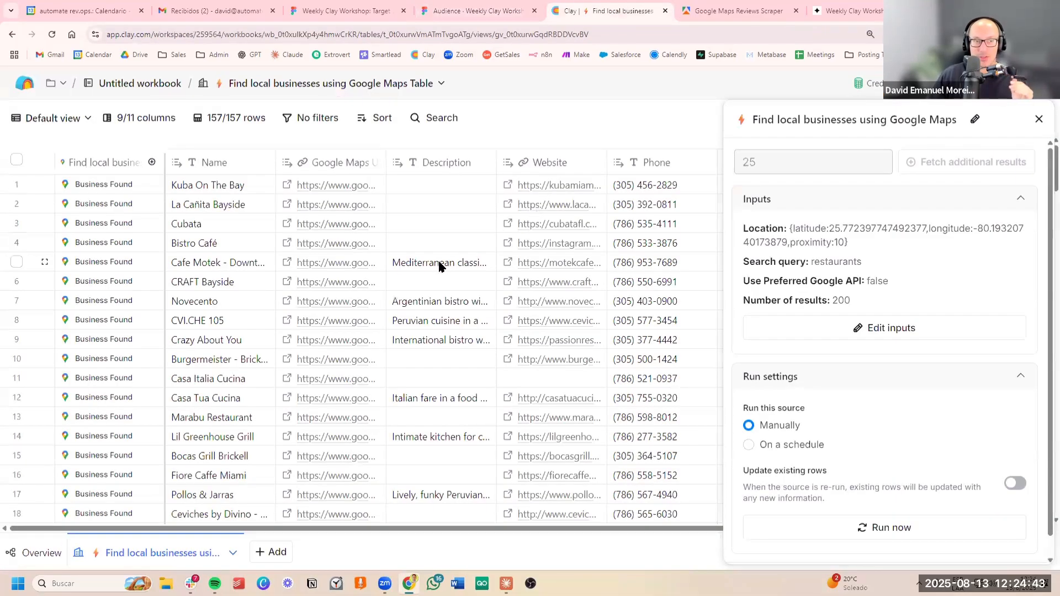
scroll(441, 259, "down", 10)
scroll(436, 260, "down", 10)
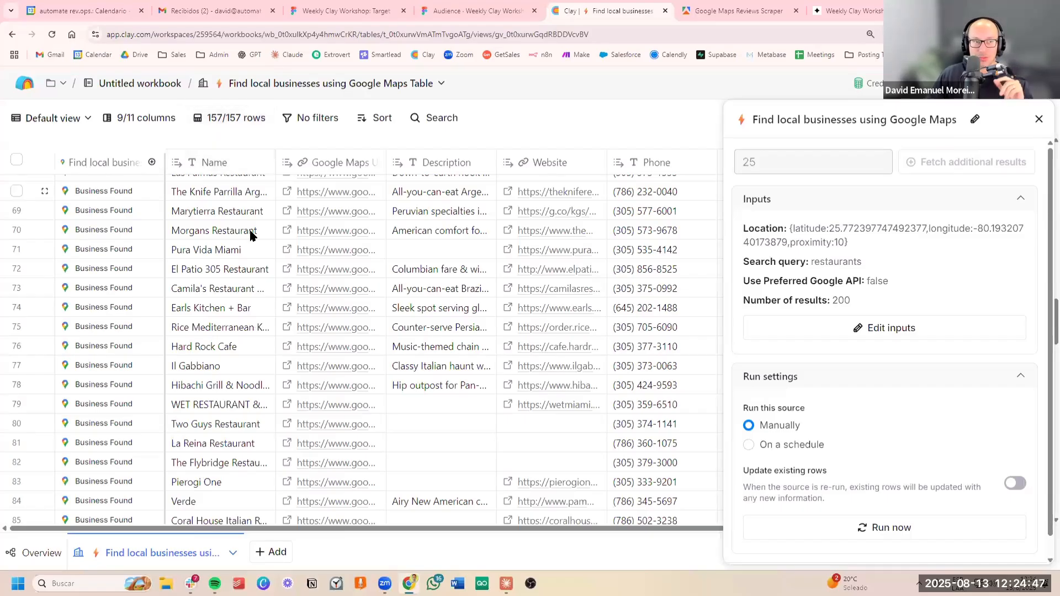
scroll(249, 232, "down", 10)
scroll(247, 232, "up", 15)
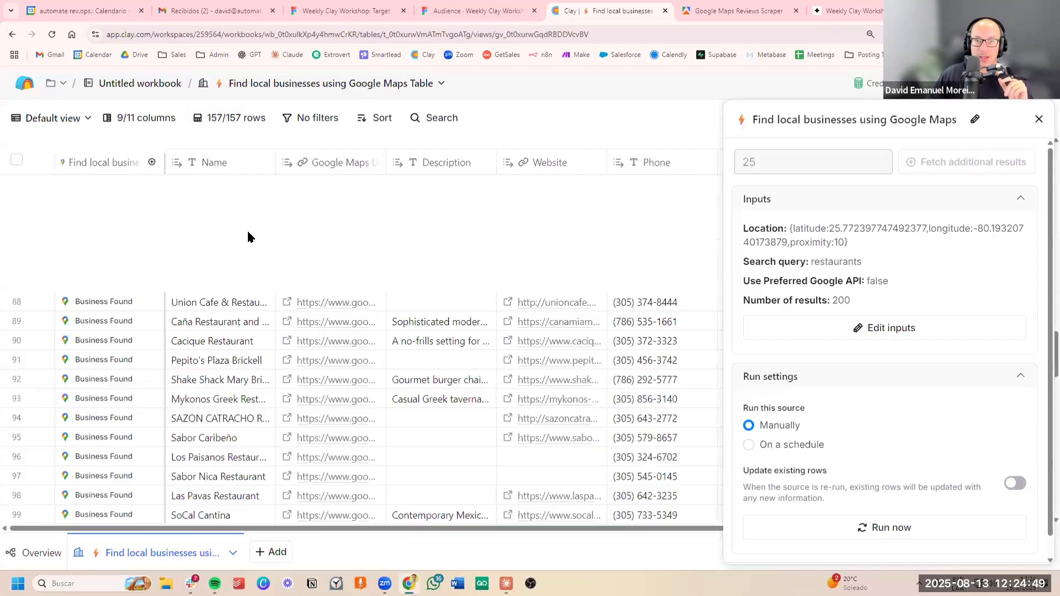
scroll(247, 236, "up", 10)
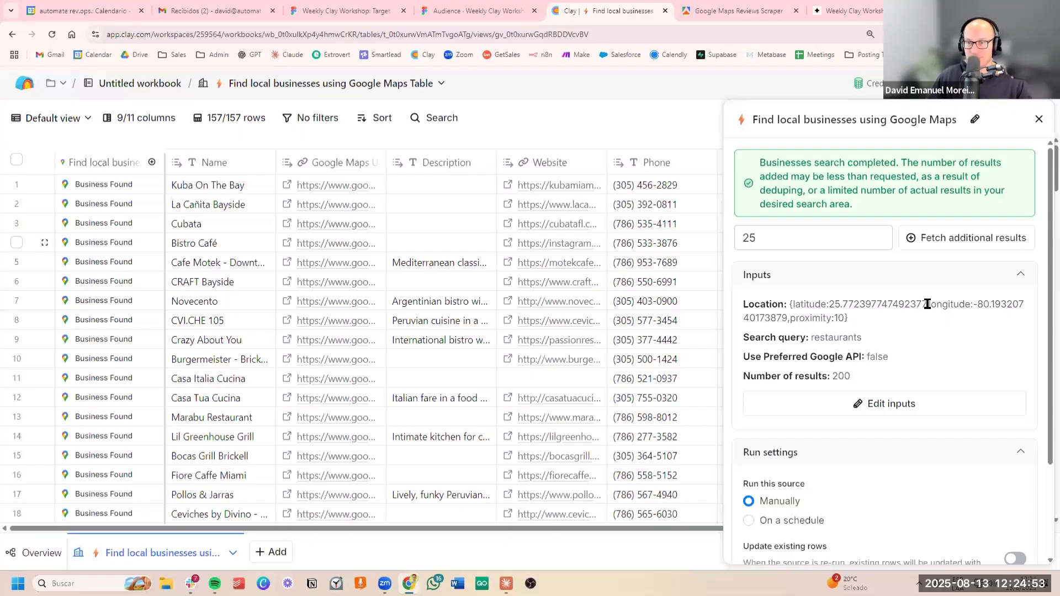
Step: Close the source settings and examine the restaurant names in the full table
left_click(1038, 119)
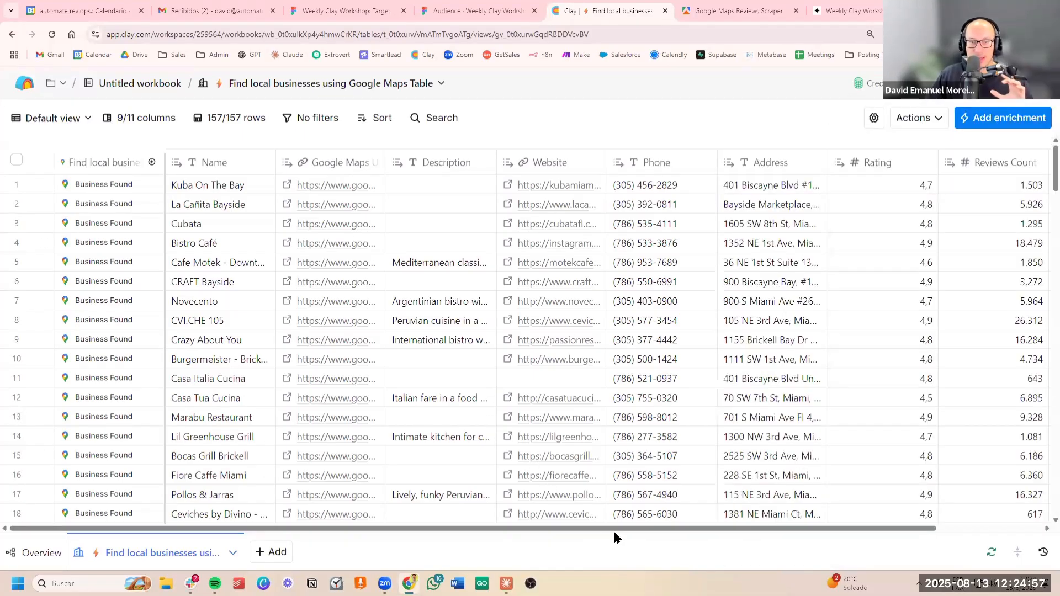
mouse_move(643, 532)
left_mouse_down()
mouse_move(718, 531)
mouse_move(643, 532)
left_mouse_up()
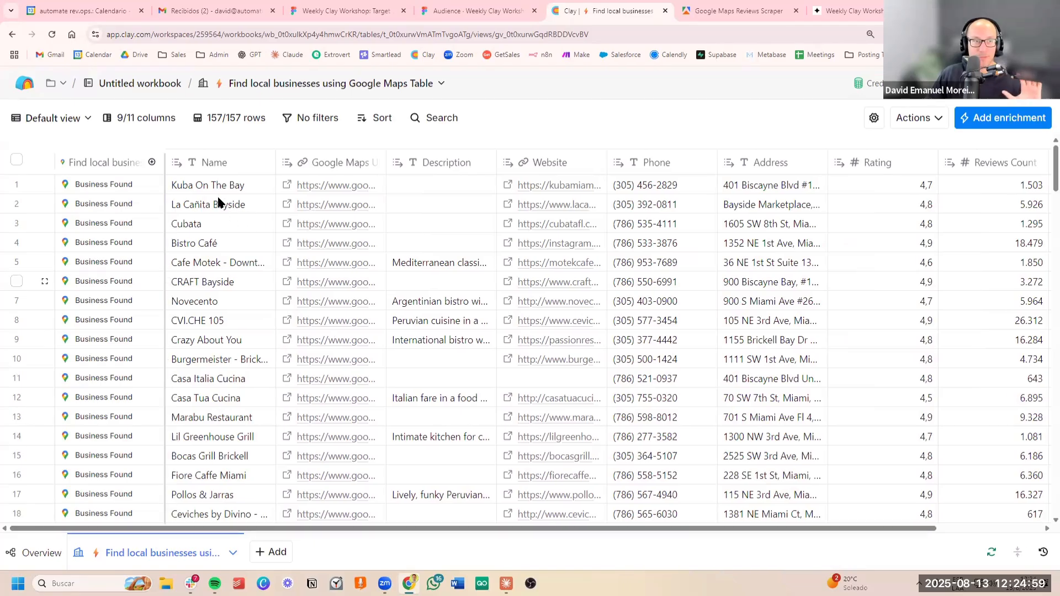
left_click_drag(217, 185, 213, 359)
left_click(240, 393)
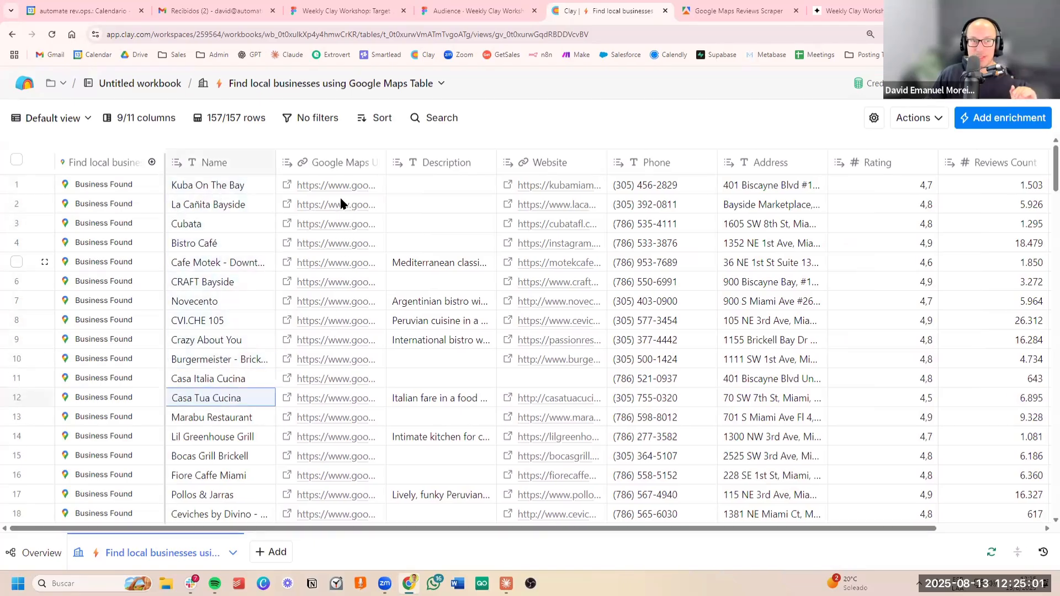
Step: Widen the Google Maps URL column so more of each link can be read
left_click_drag(346, 186, 358, 204)
left_click_drag(386, 163, 514, 167)
left_click(500, 190)
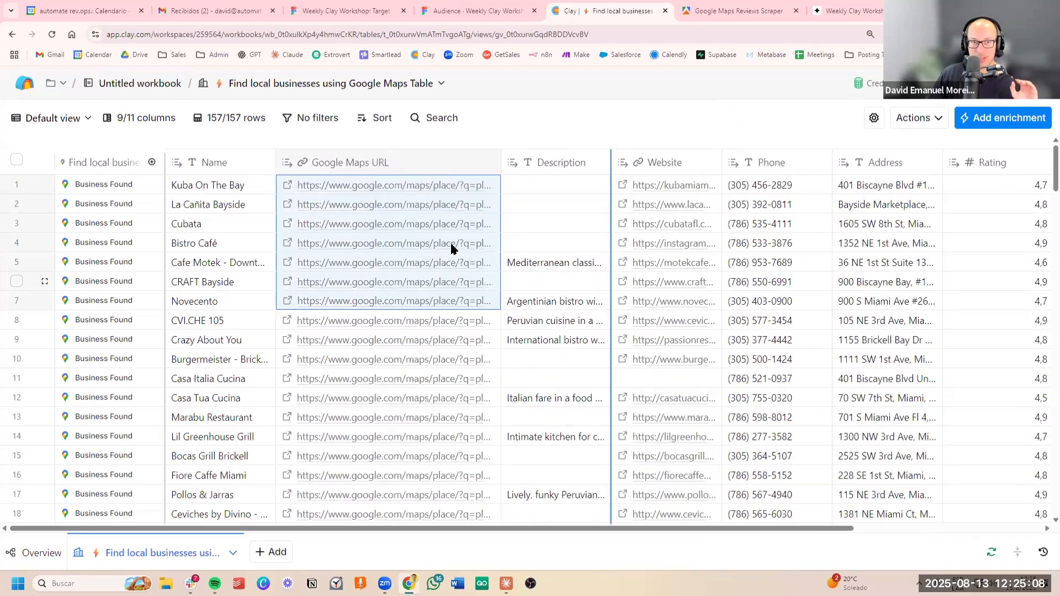
Step: Examine the Description, Website, Address, Rating and Reviews Count columns of the imported restaurants
left_click(542, 206)
left_click(564, 265)
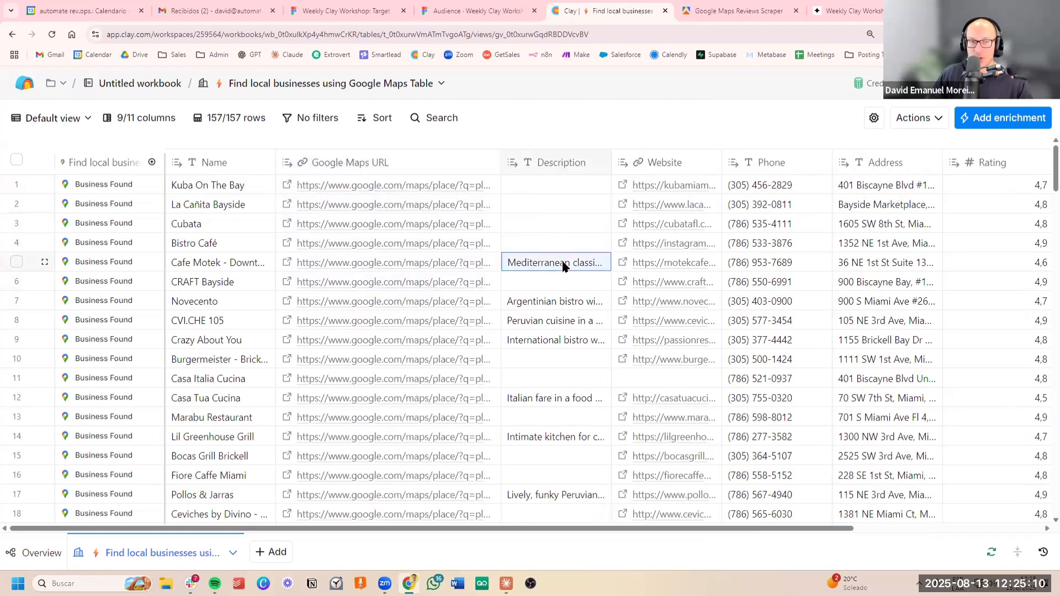
left_click(558, 204)
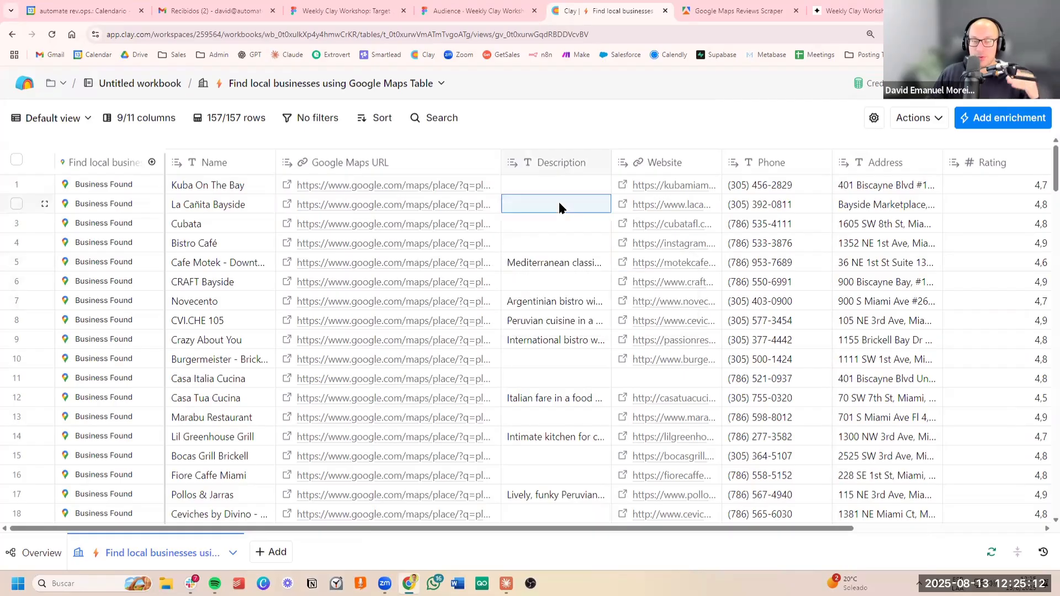
left_click(687, 208)
scroll(632, 206, "right", 3)
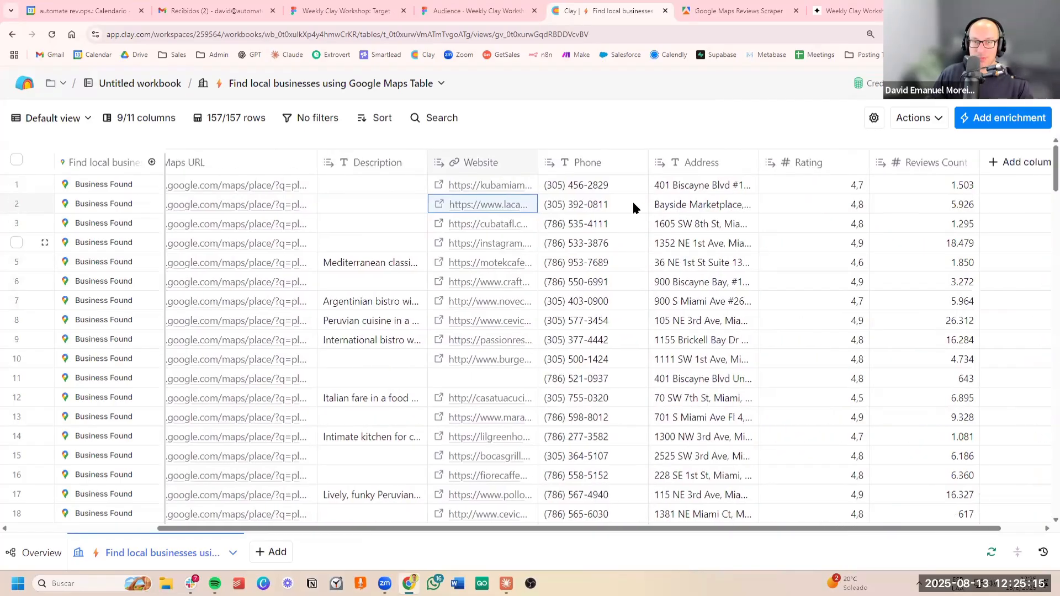
left_click(712, 237)
scroll(712, 231, "right", 1)
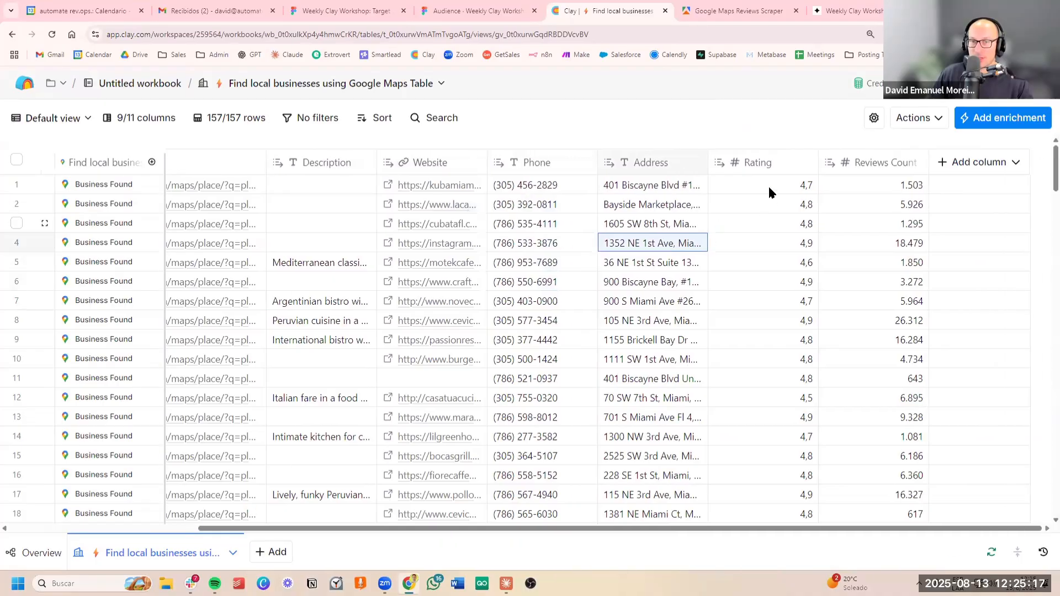
left_click_drag(767, 184, 779, 301)
left_click_drag(874, 186, 876, 303)
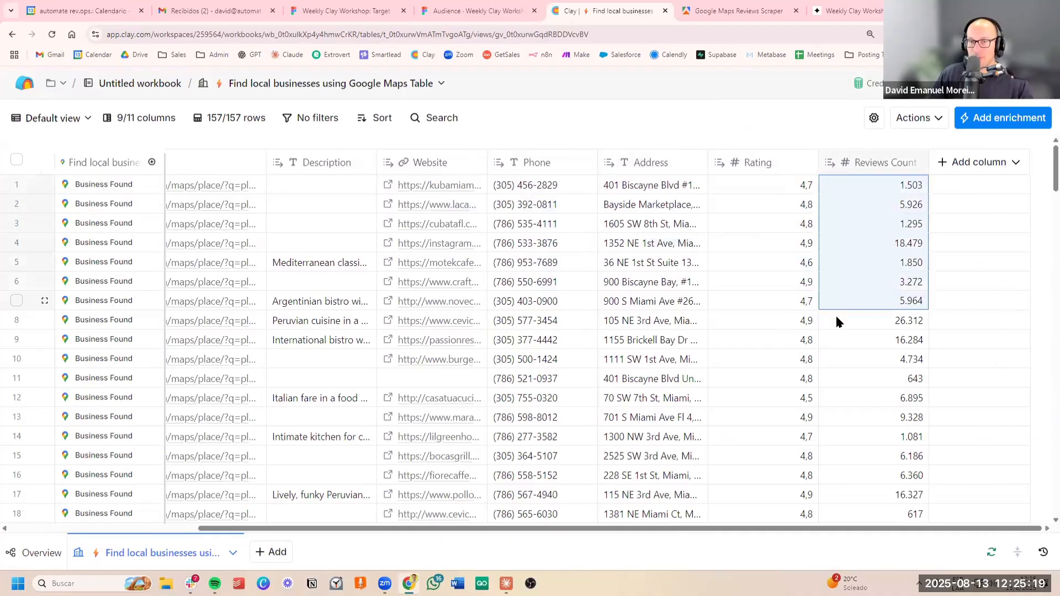
left_click(836, 316)
left_click(733, 322)
scroll(733, 324, "left", 1)
scroll(733, 327, "left", 3)
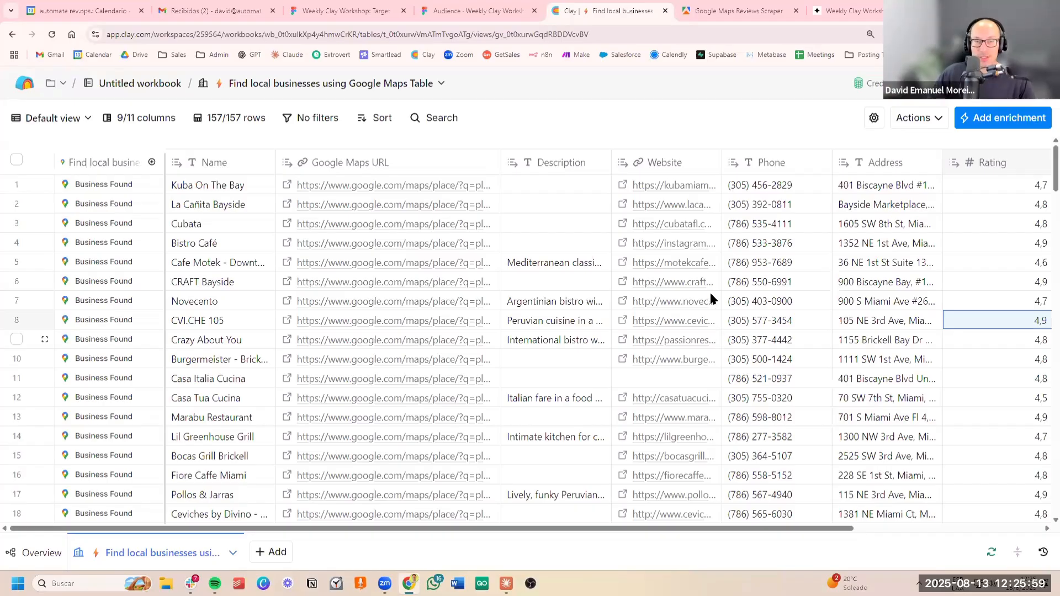
Step: Check the restaurants' phone numbers against their ratings and review counts
left_click(758, 269)
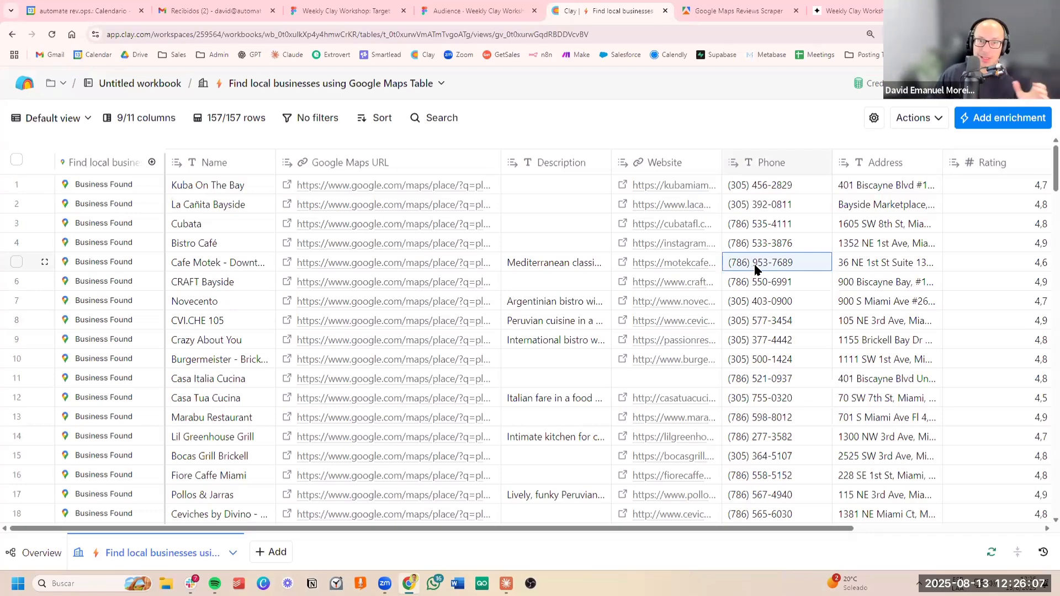
left_click(774, 242)
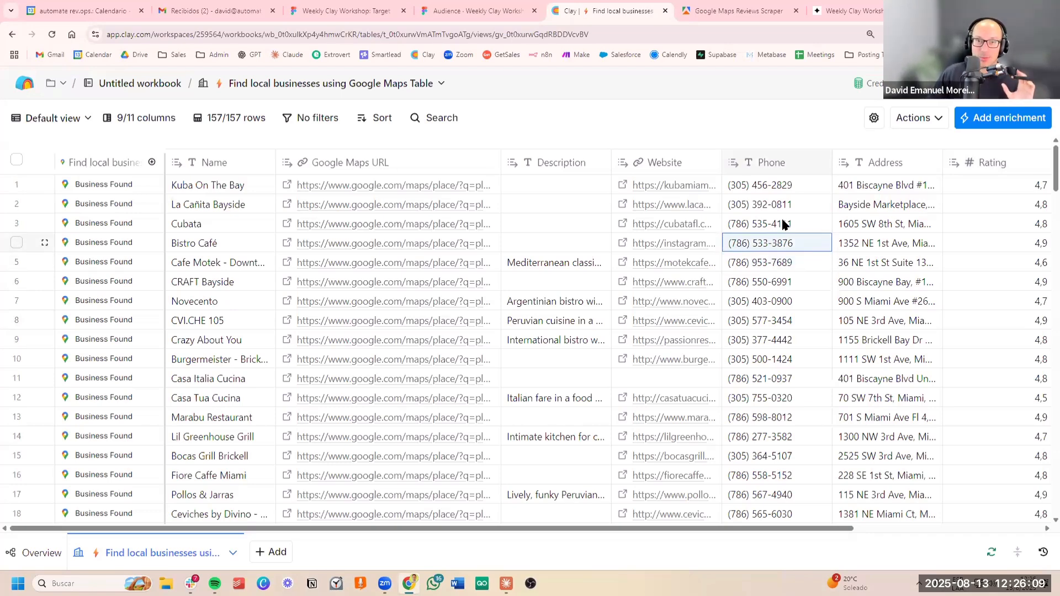
left_click(784, 223)
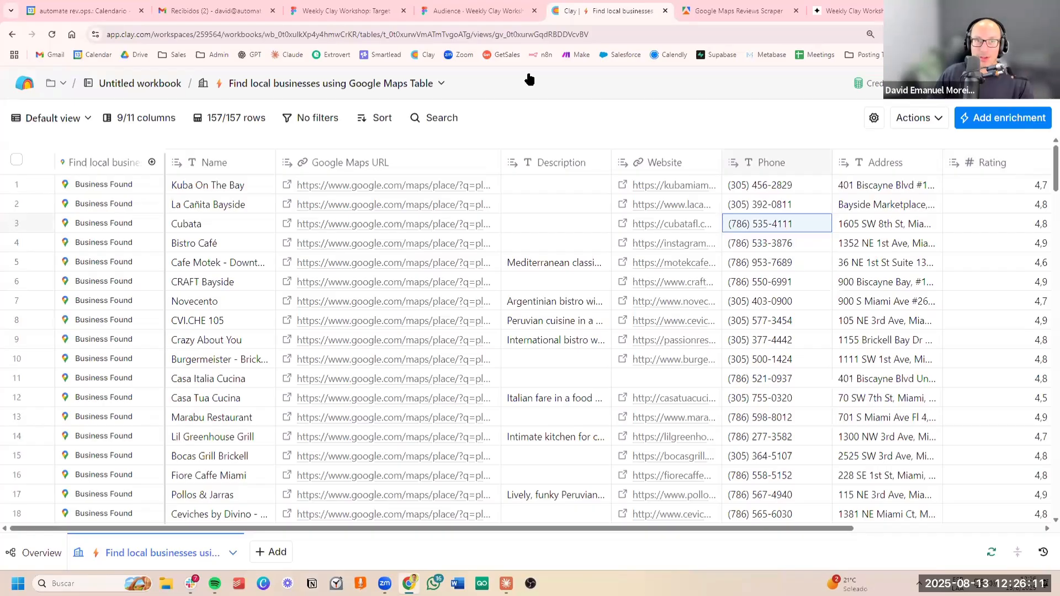
scroll(799, 221, "right", 5)
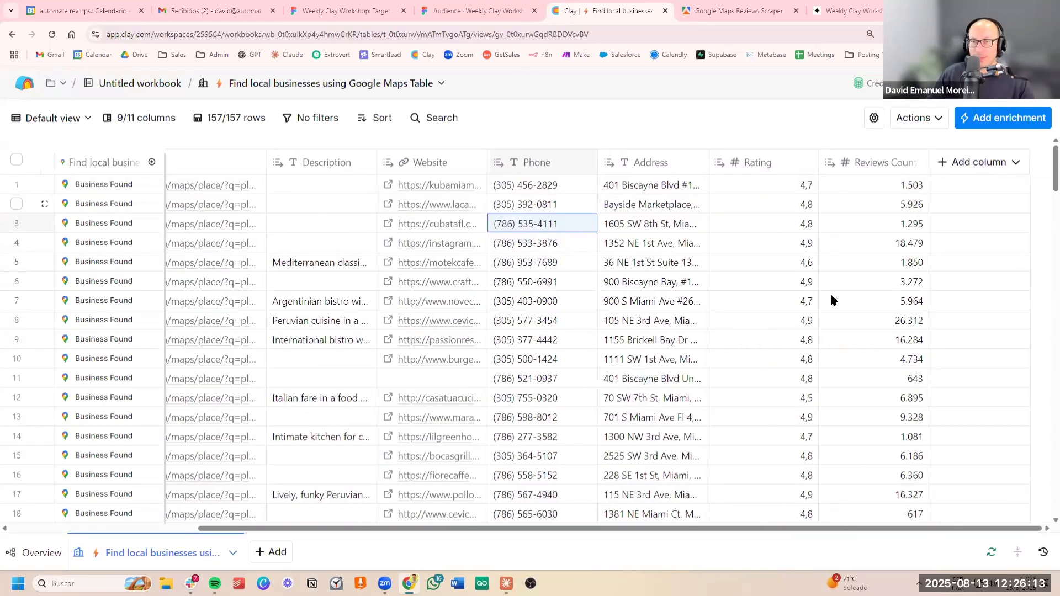
left_click_drag(806, 321, 806, 205)
left_click_drag(899, 206, 889, 326)
left_click(606, 269)
scroll(601, 267, "left", 5)
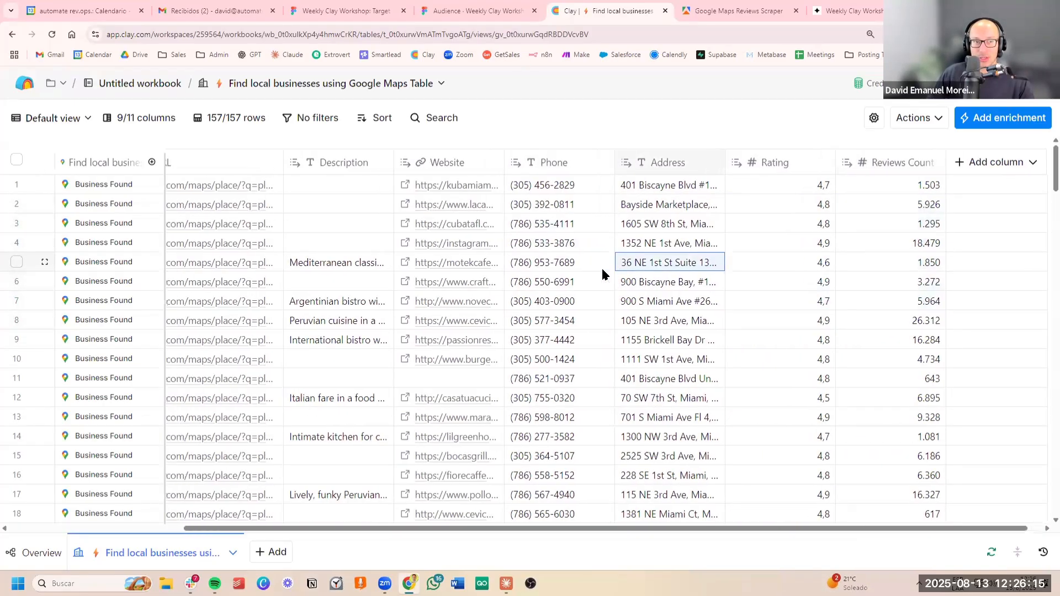
left_click(731, 280)
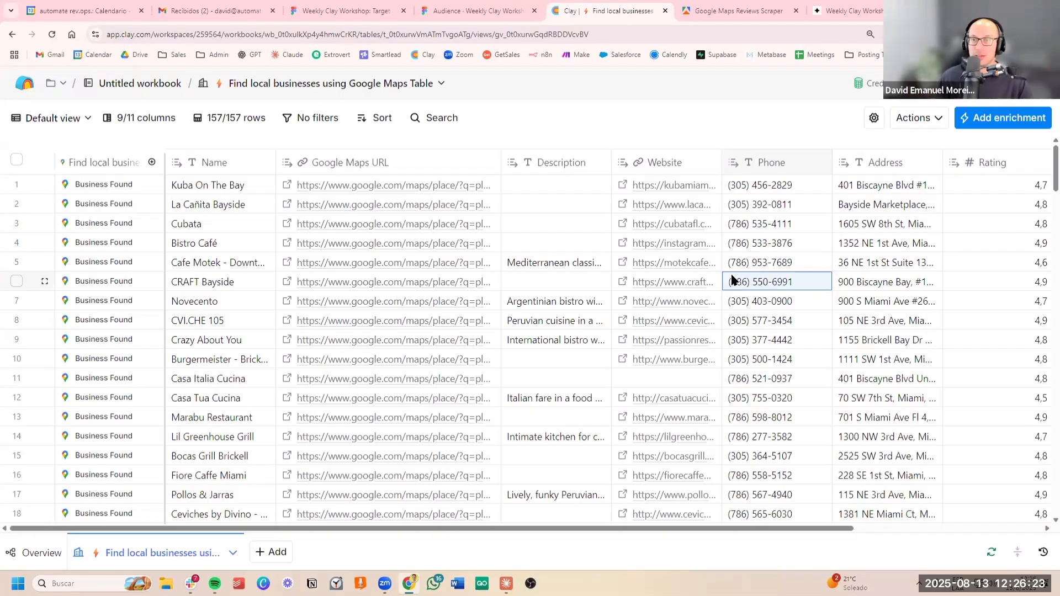
Step: Look over the Rating, Address and Phone columns again and return to the restaurant names
scroll(885, 241, "right", 4)
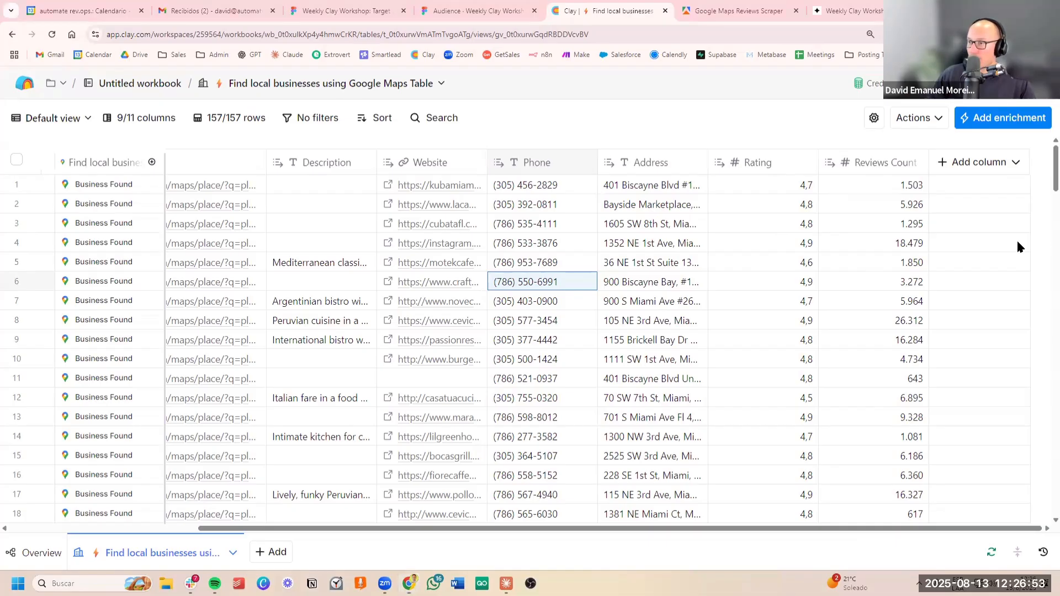
left_click(805, 267)
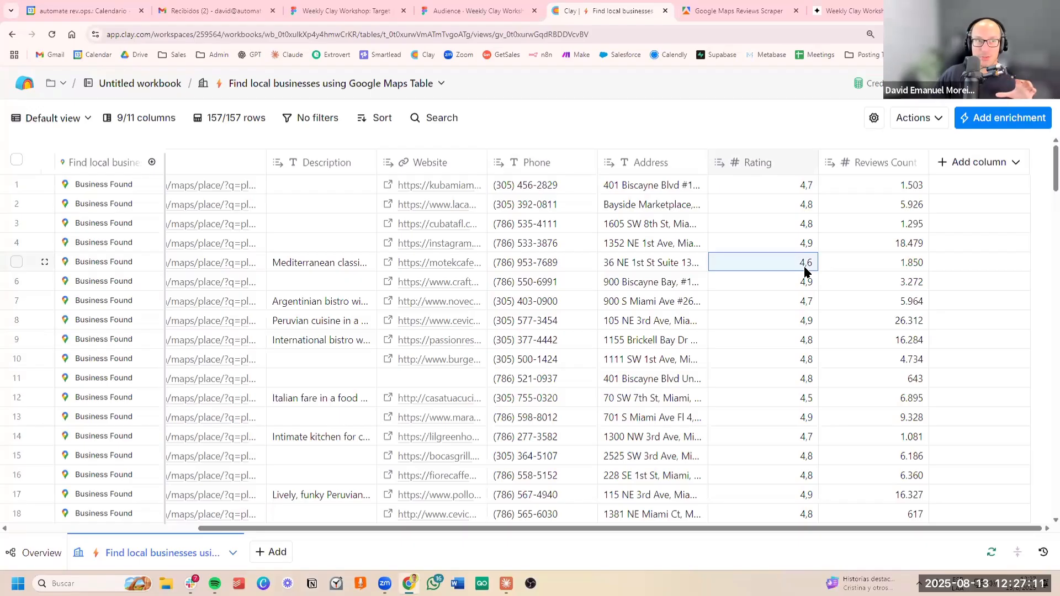
left_click(670, 287)
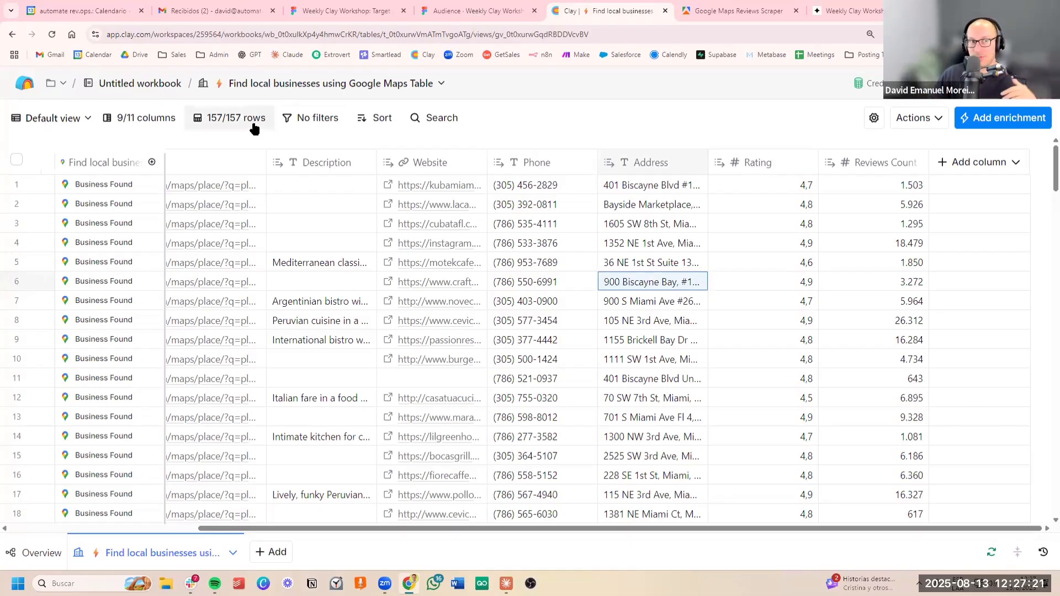
left_click(682, 243)
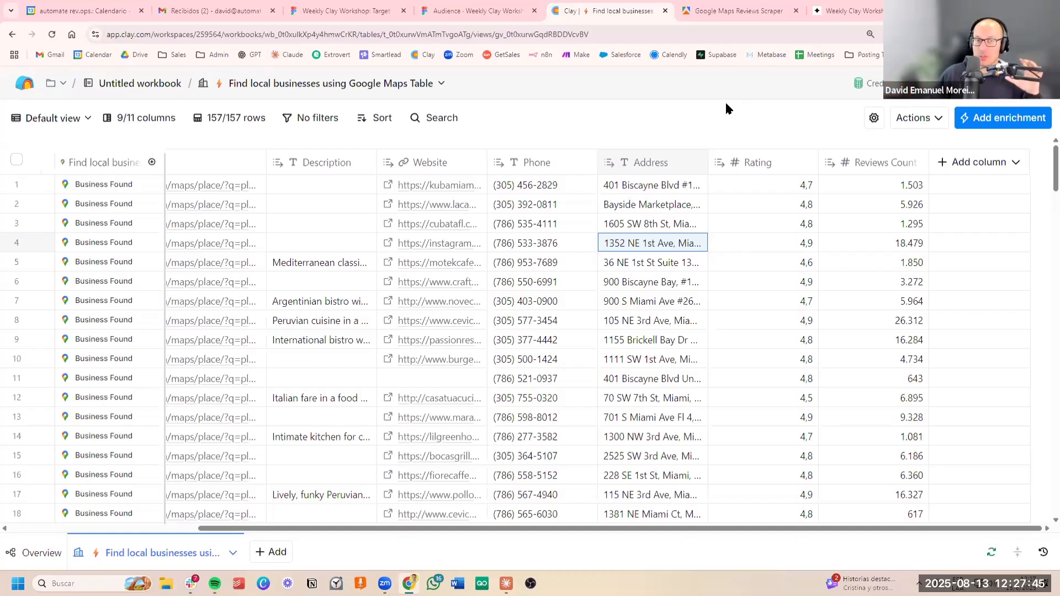
left_click(545, 243)
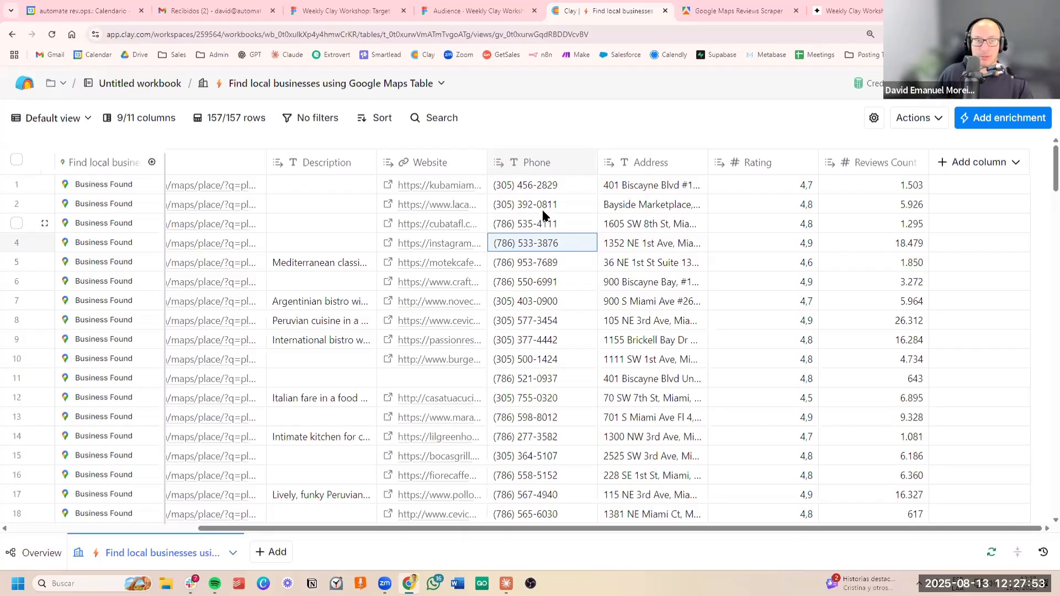
left_click(548, 219)
left_click(634, 196)
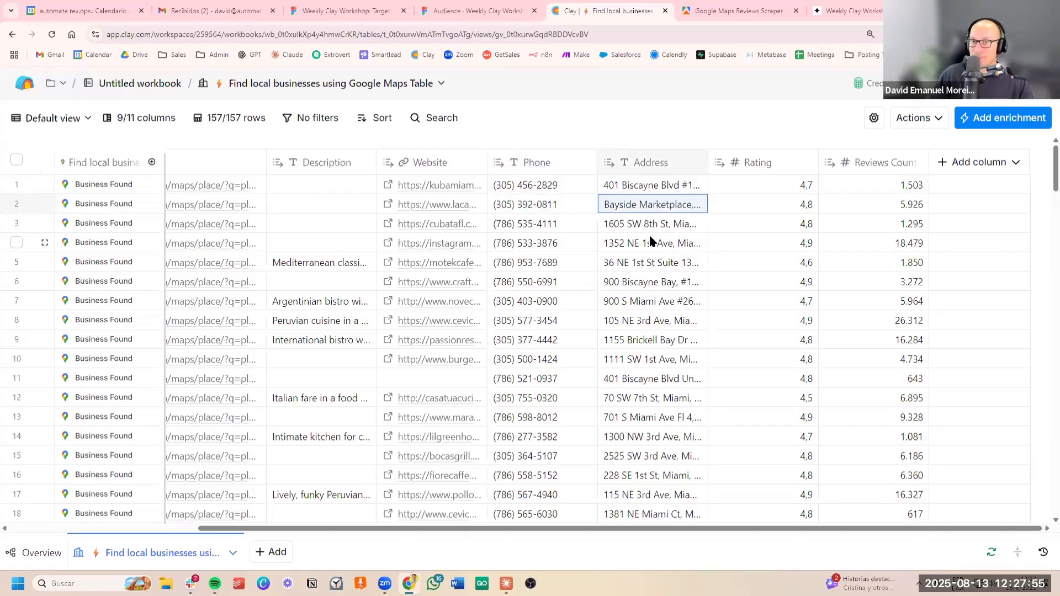
left_click(650, 240)
scroll(649, 246, "left", 5)
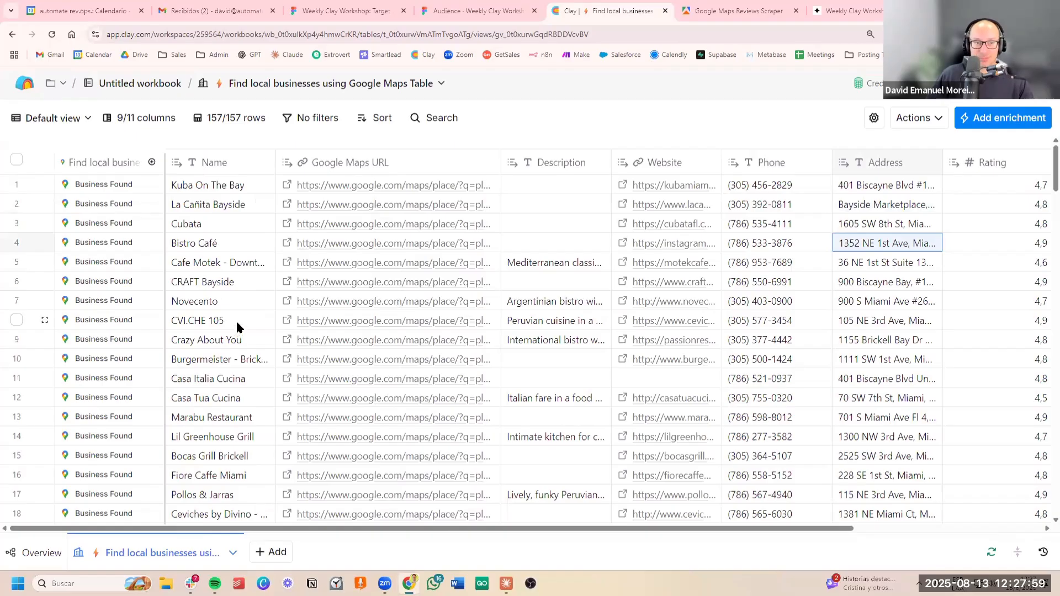
scroll(243, 320, "right", 3)
scroll(276, 322, "right", 2)
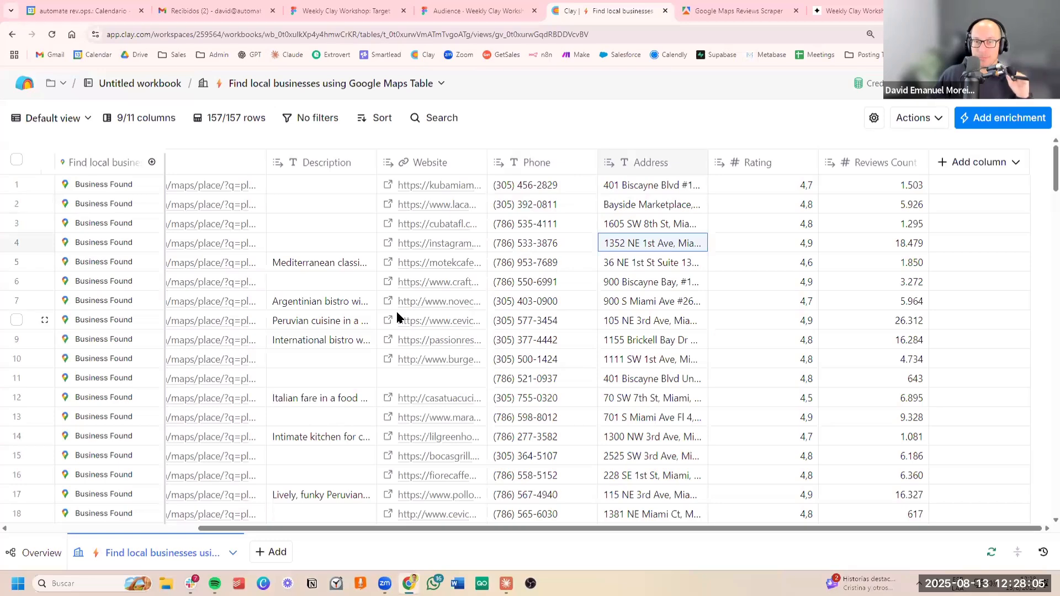
scroll(617, 320, "left", 5)
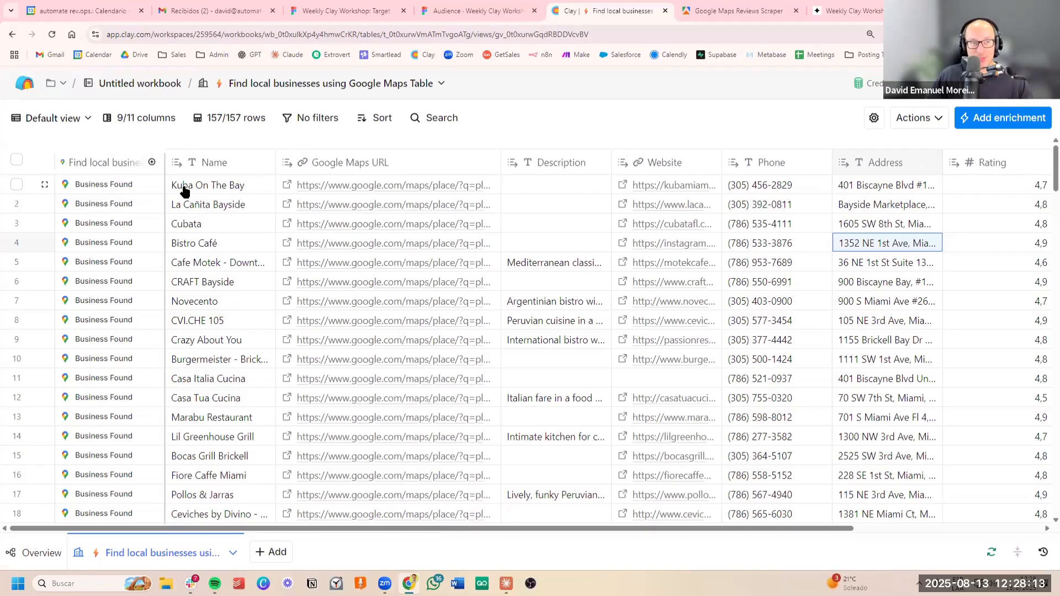
Step: Open the source cell details of the Kuba On The Bay row and compare its fields with the table columns
left_click(119, 188)
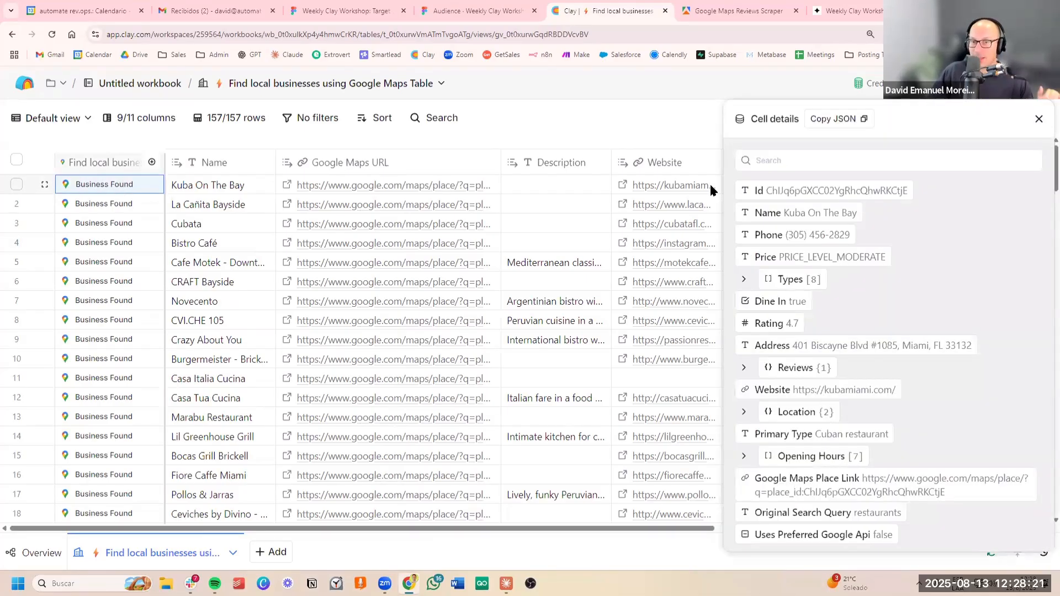
mouse_move(871, 202)
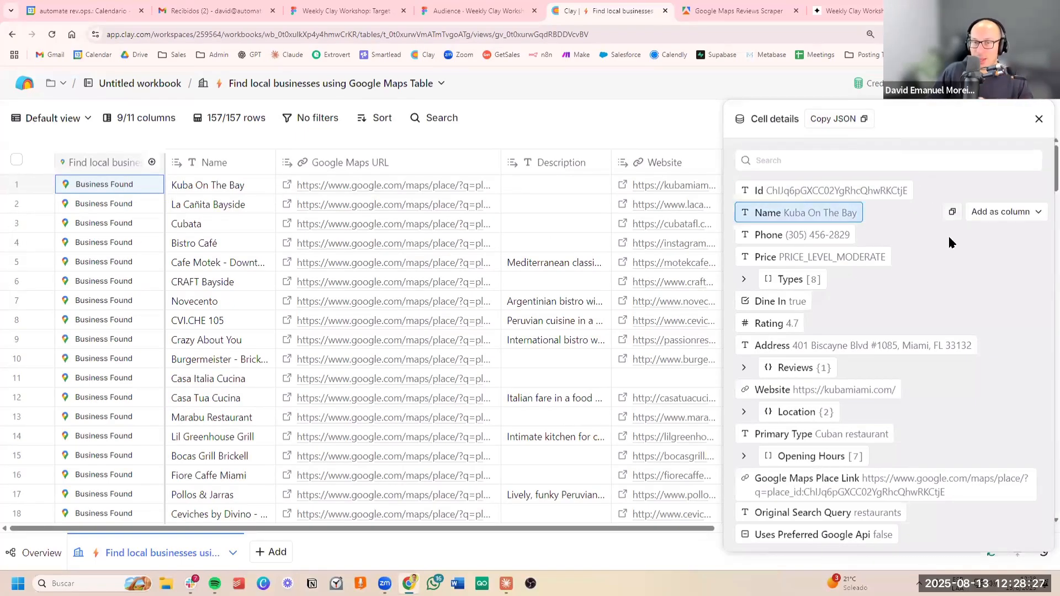
mouse_move(948, 238)
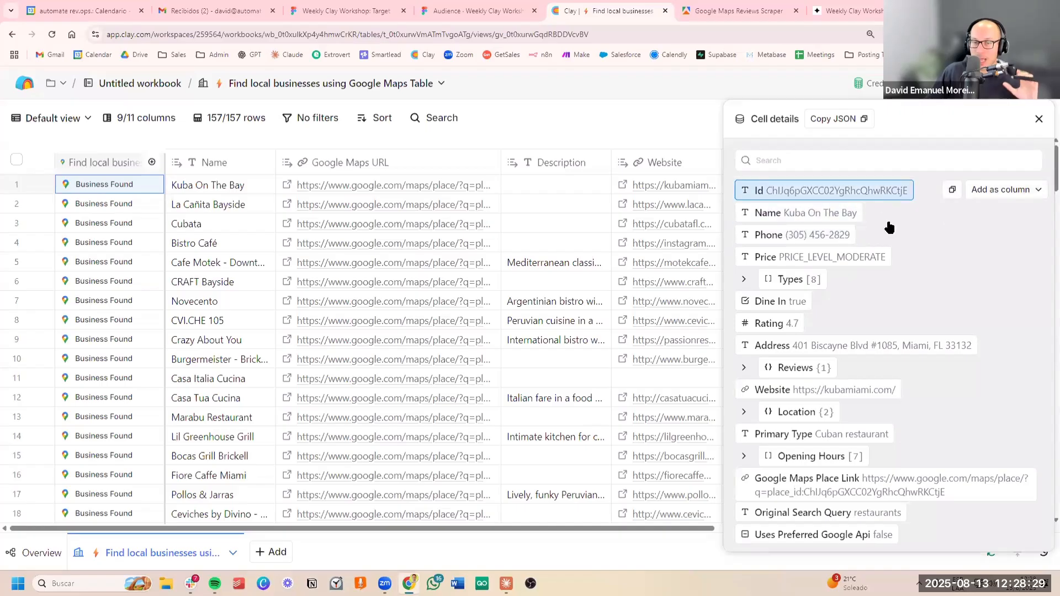
scroll(896, 340, "down", 2)
scroll(897, 340, "down", 4)
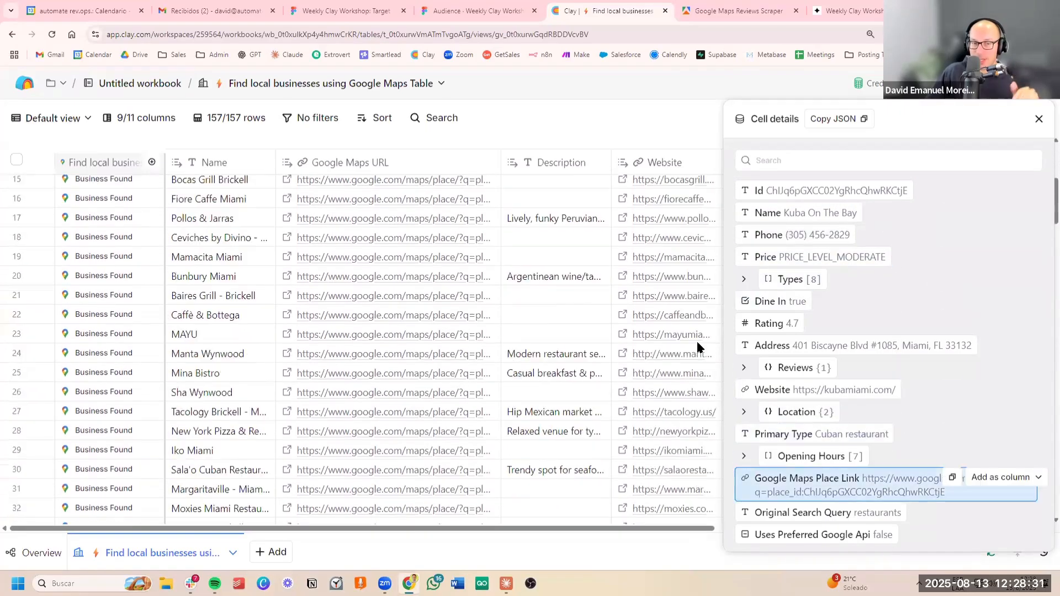
scroll(450, 245, "up", 7)
scroll(452, 240, "right", 10)
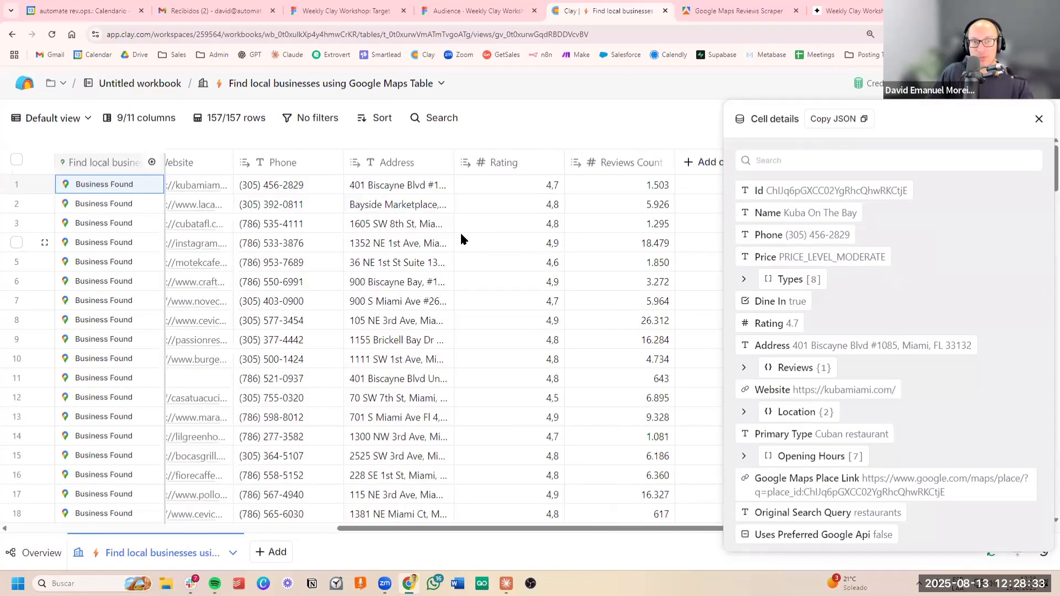
scroll(469, 227, "down", 2)
scroll(473, 231, "up", 2)
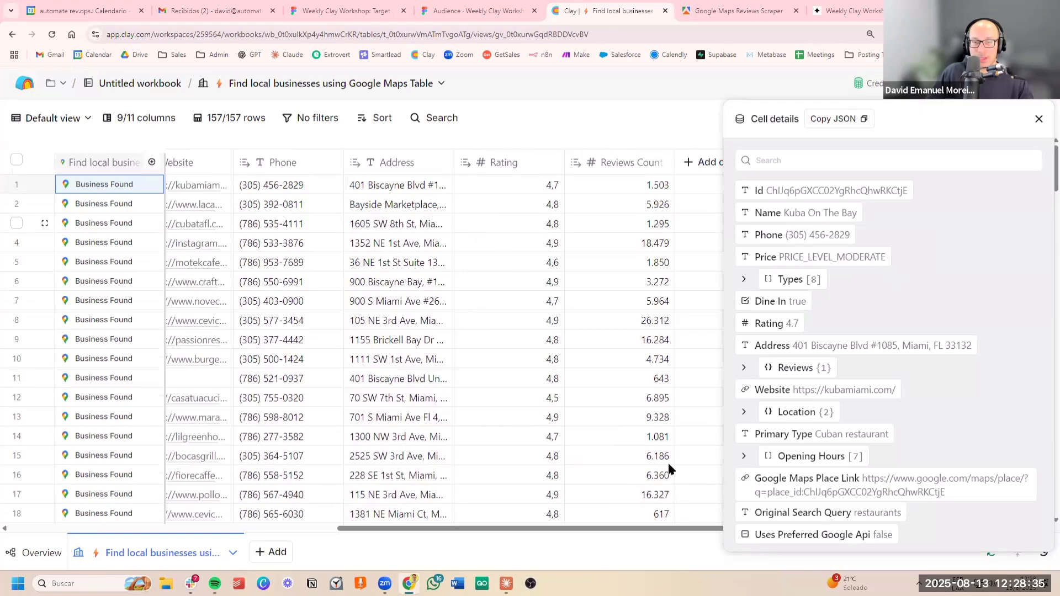
scroll(451, 524, "left", 10)
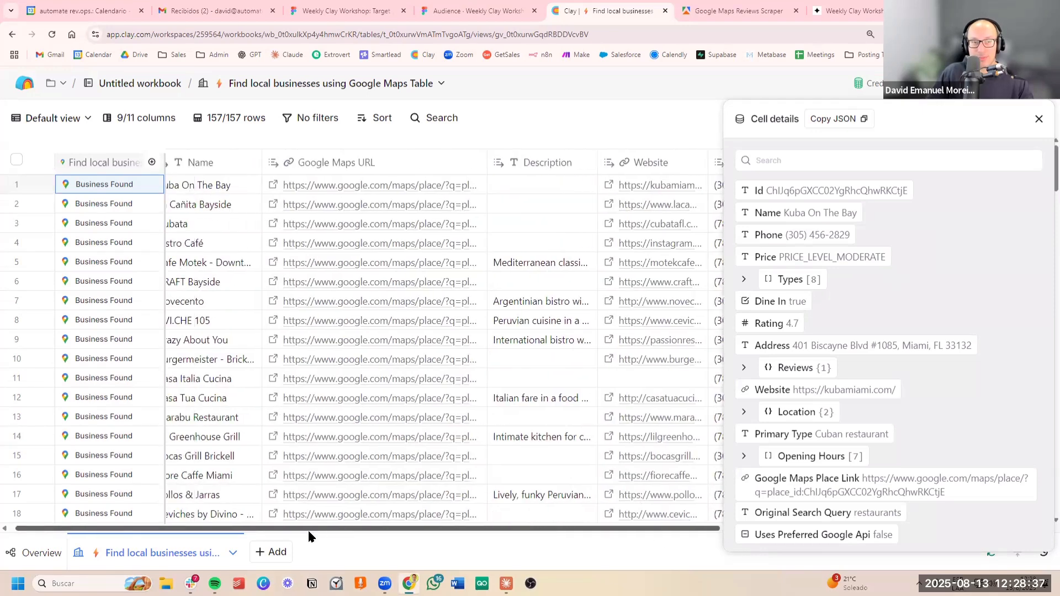
scroll(386, 543, "right", 3)
scroll(331, 541, "left", 3)
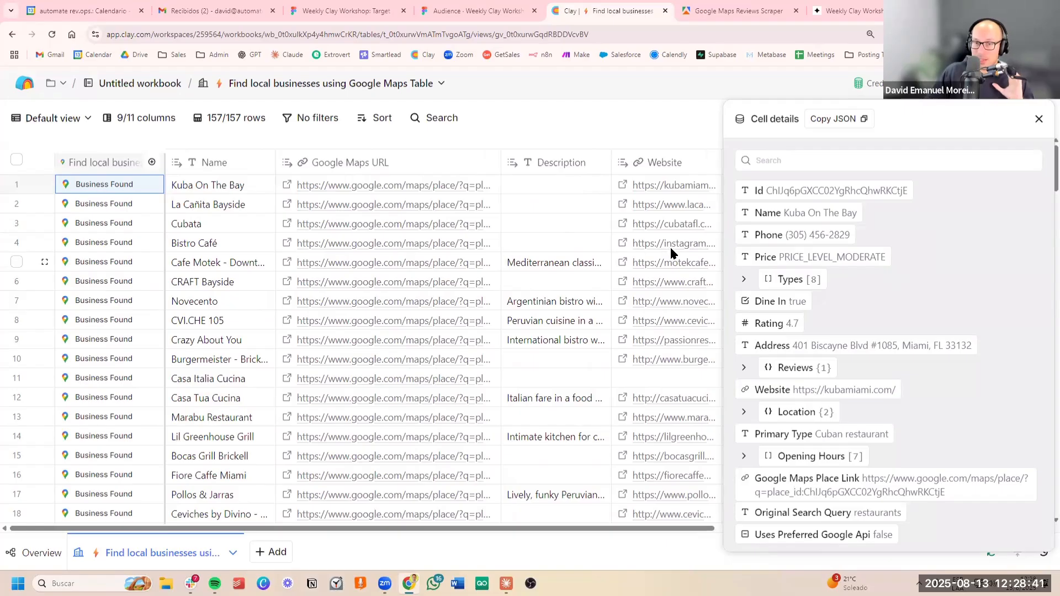
Step: Check the Price field in the cell details against the table columns, and expand the Reviews group
mouse_move(826, 262)
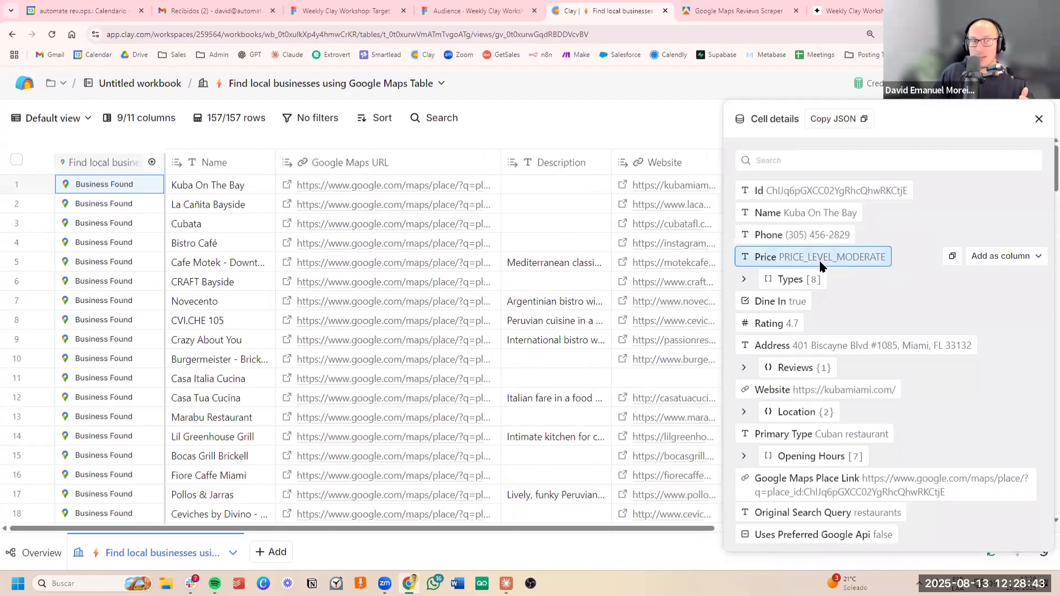
scroll(447, 247, "right", 5)
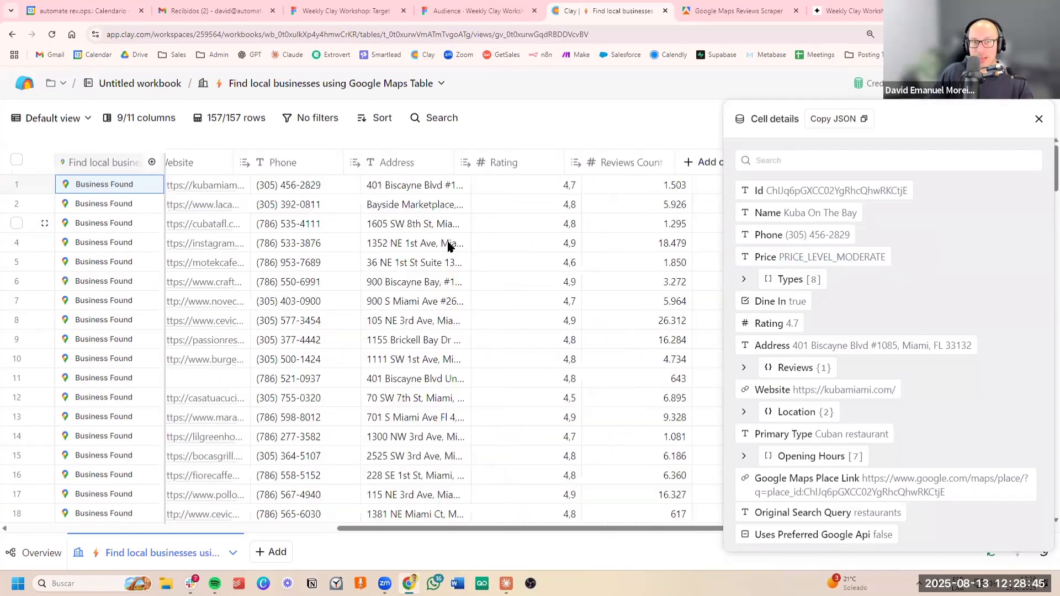
scroll(448, 246, "left", 5)
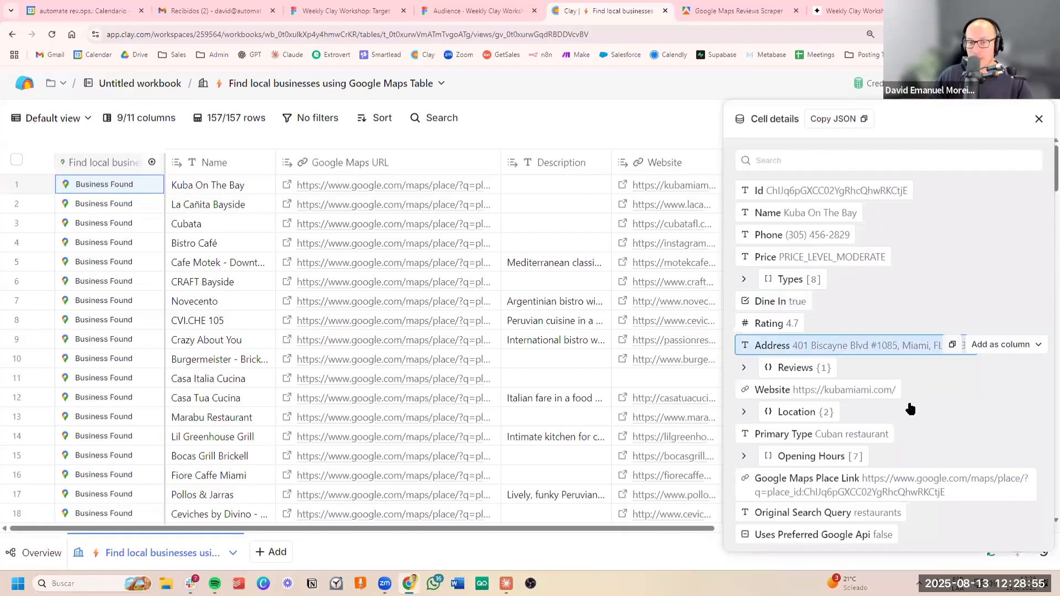
left_click(872, 368)
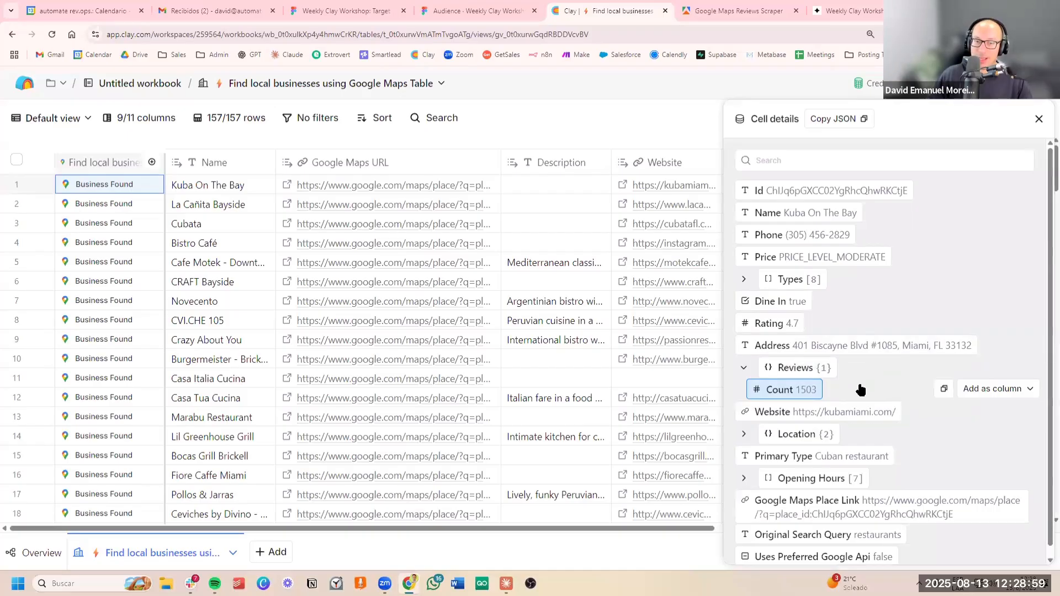
scroll(860, 390, "down", 1)
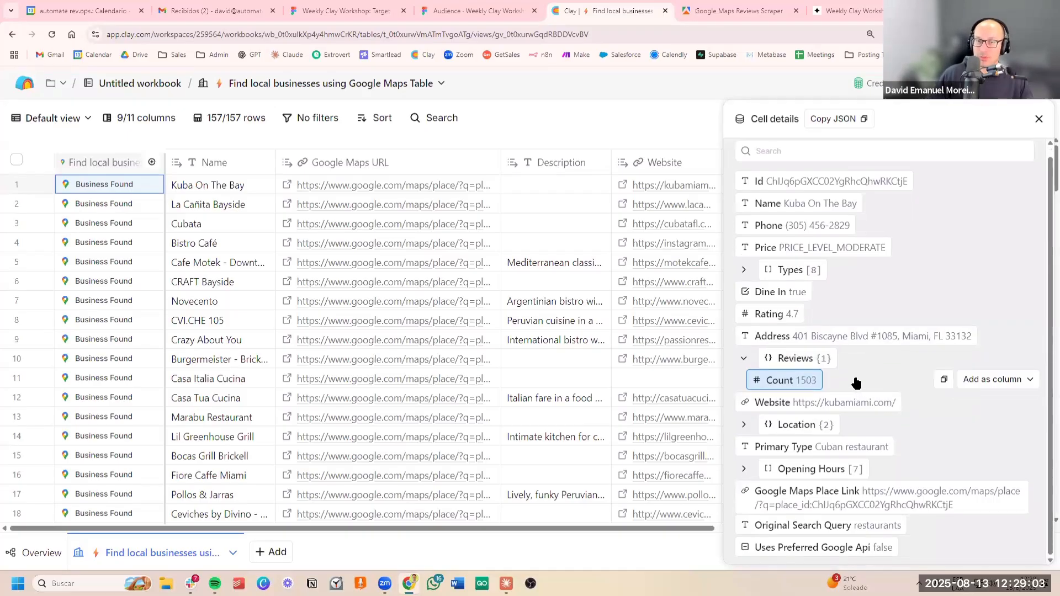
Step: Add the Price field from the cell details as a new column and widen it to fit its full values
scroll(863, 378, "up", 1)
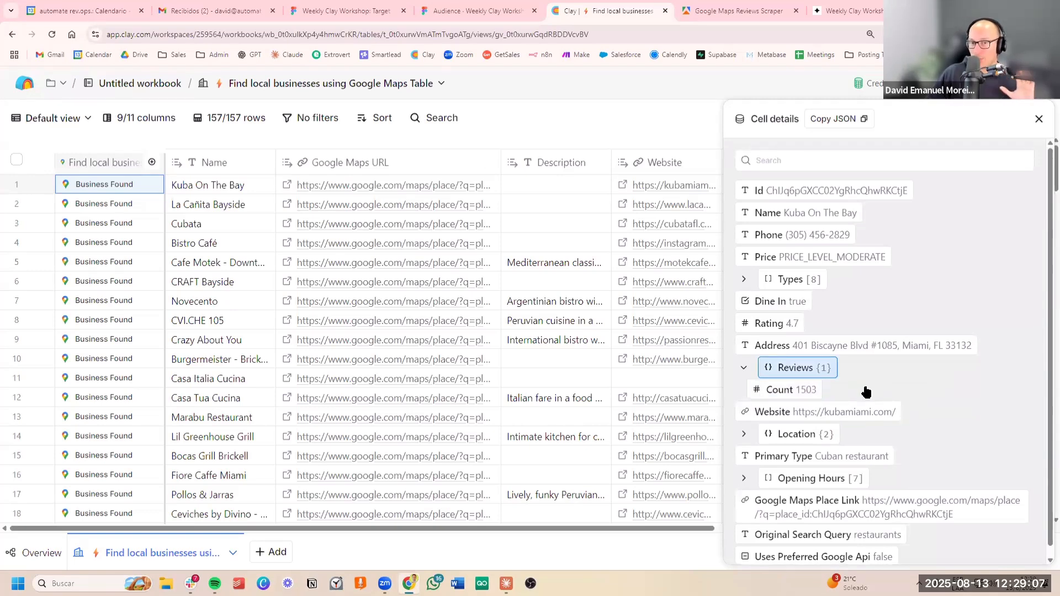
mouse_move(762, 403)
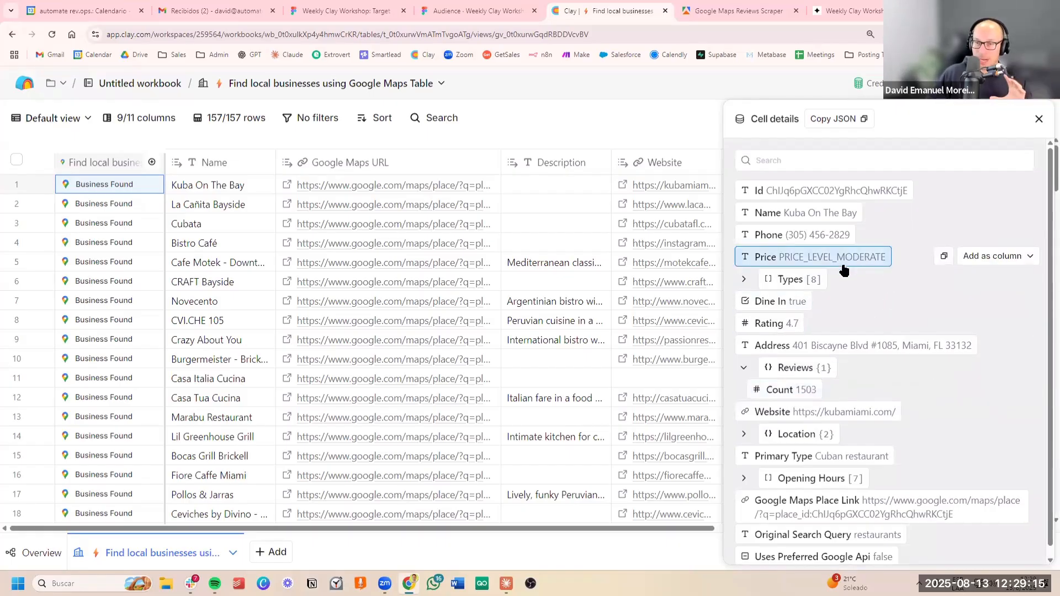
left_click(992, 259)
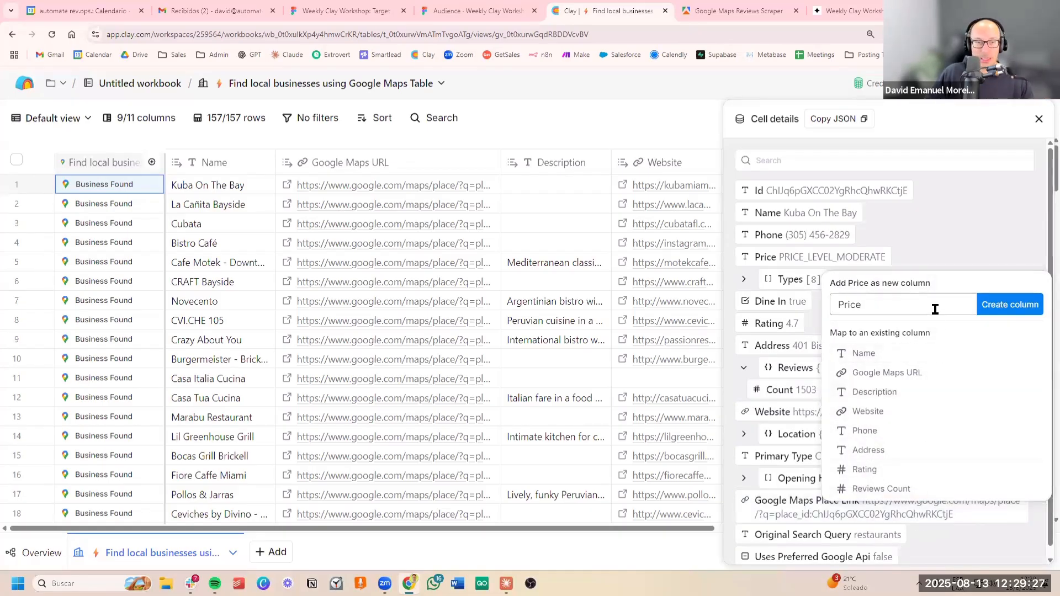
left_click(990, 305)
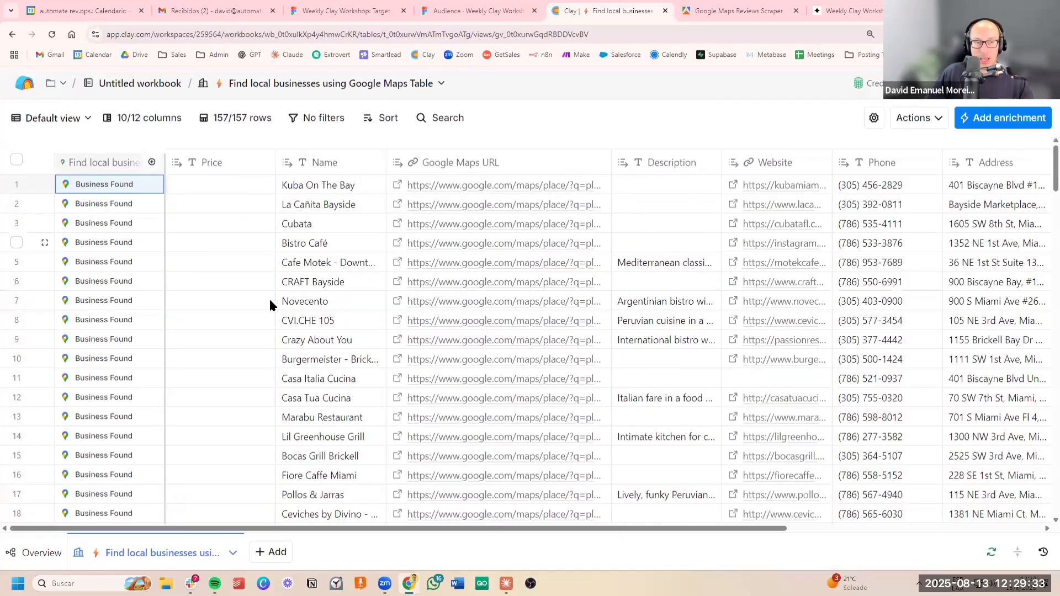
left_click(326, 239)
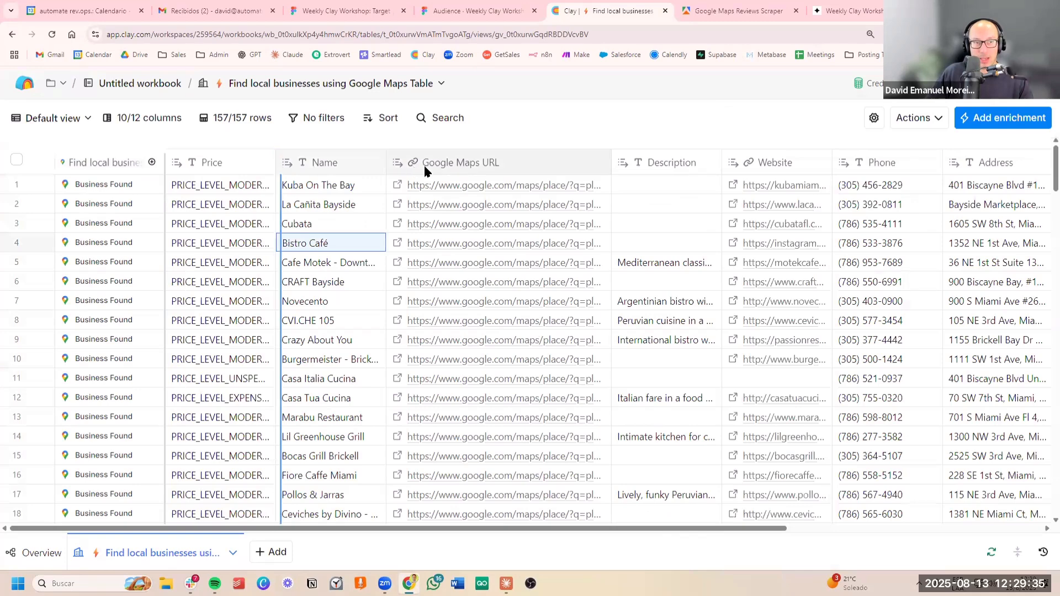
left_click_drag(282, 167, 300, 307)
left_click(361, 327)
Step: Look over the price levels in the Price column down to about row 56
scroll(353, 340, "down", 3)
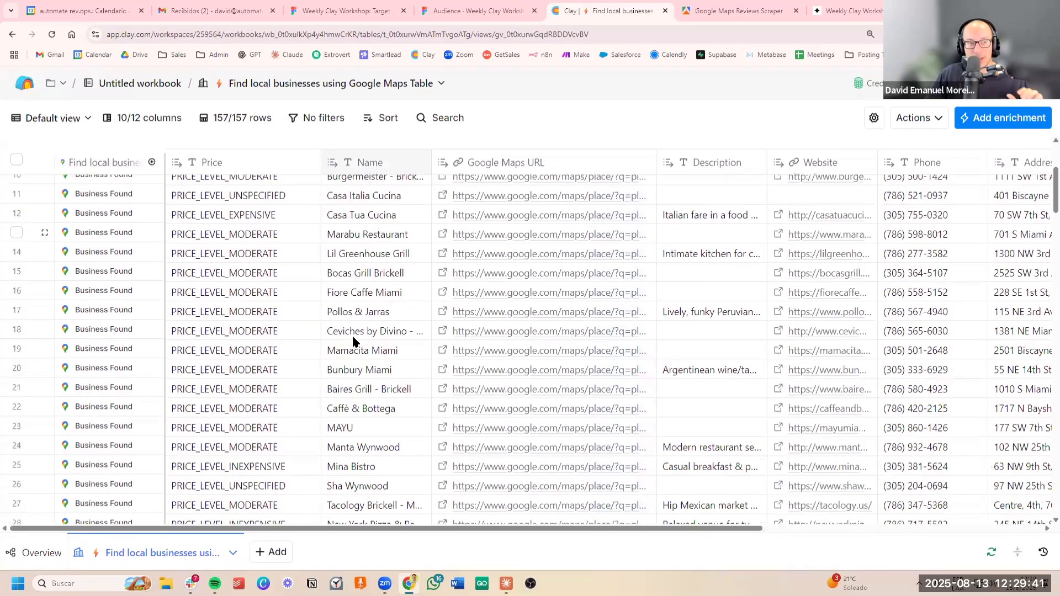
scroll(299, 320, "down", 3)
scroll(291, 359, "down", 6)
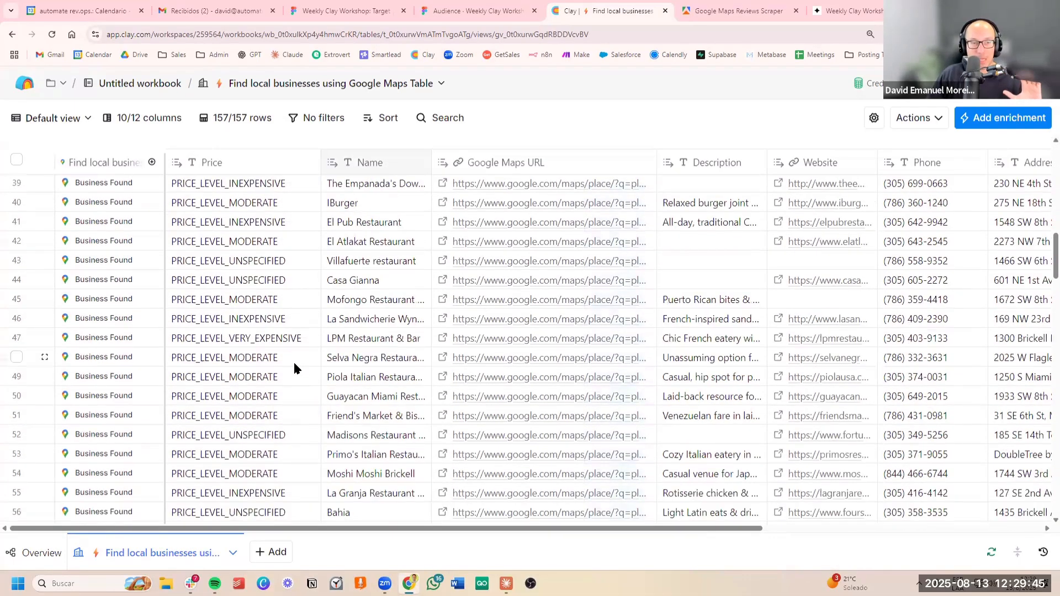
left_click(295, 363)
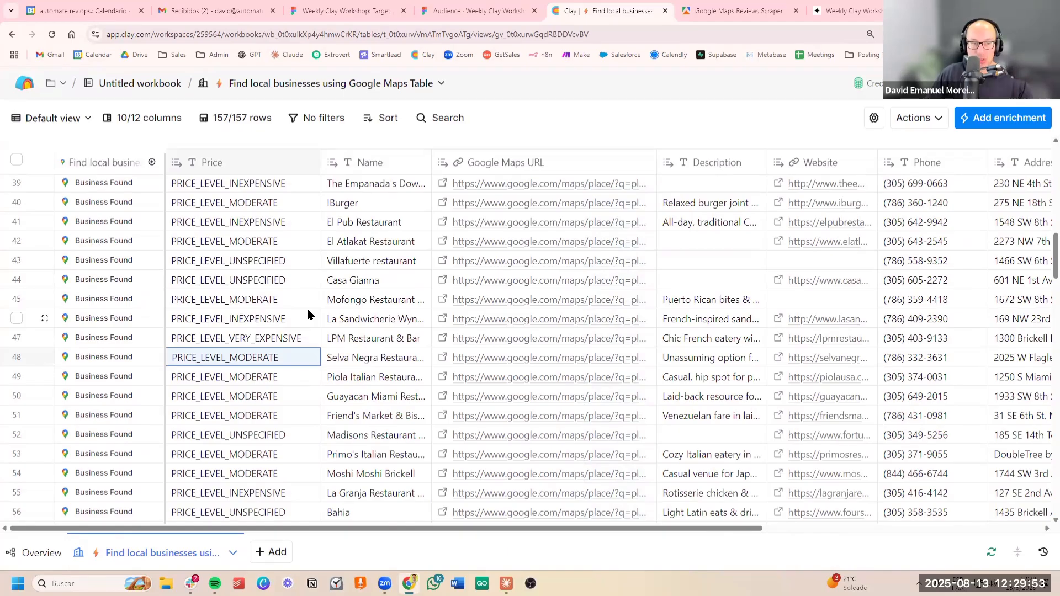
scroll(308, 314, "right", 3)
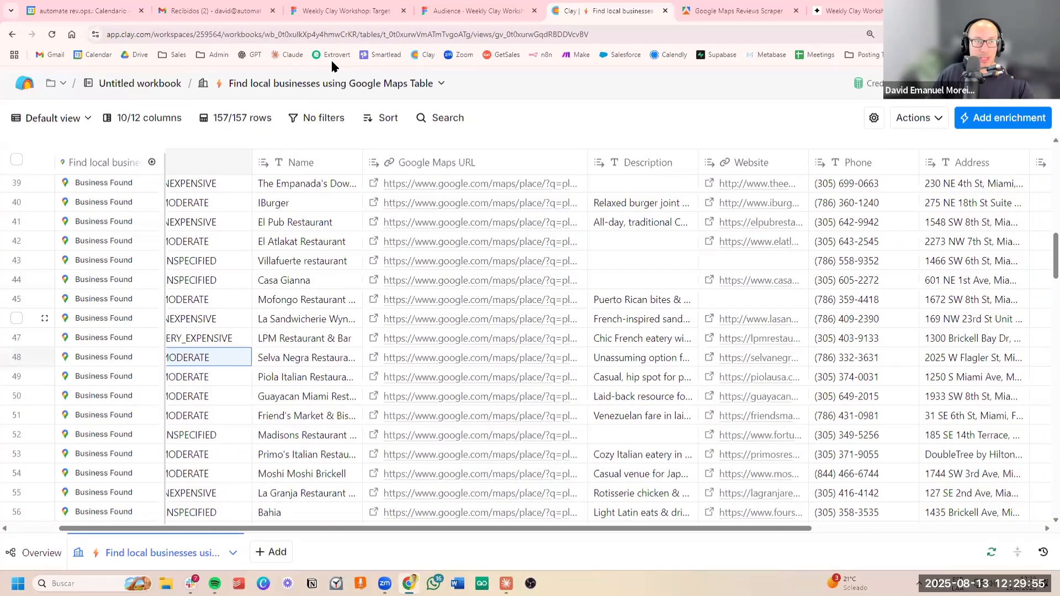
Step: Switch to the Figma deck to view the slide on enriching with local business reviews, and return to the Clay restaurant table
left_click(457, 11)
left_click(816, 256)
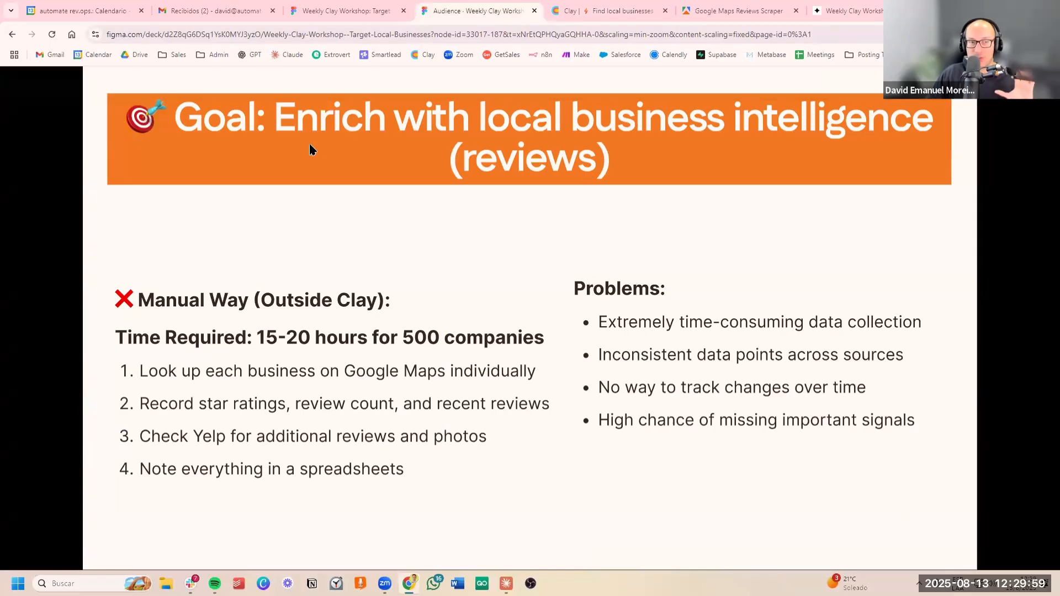
left_click(596, 12)
left_click(345, 322)
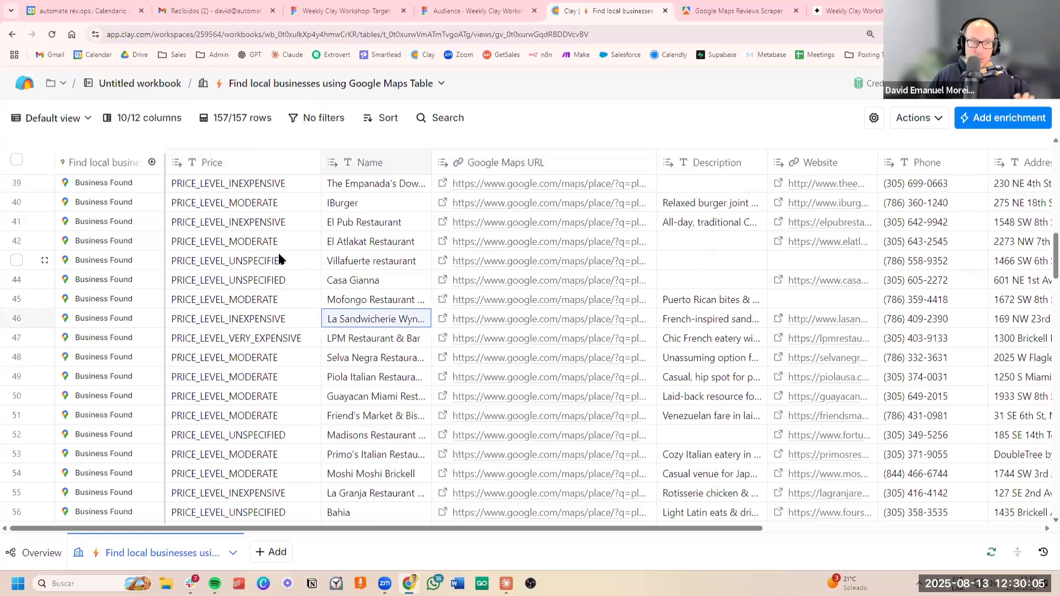
Step: Scan the Price column through the last row for restaurants marked expensive or very expensive
scroll(277, 266, "down", 2)
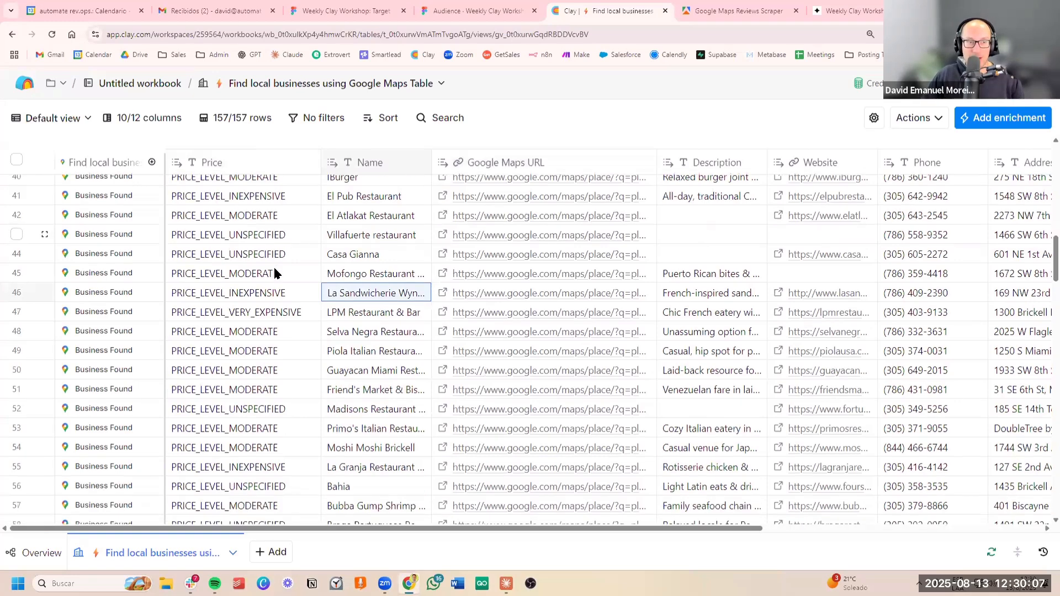
left_click(267, 252)
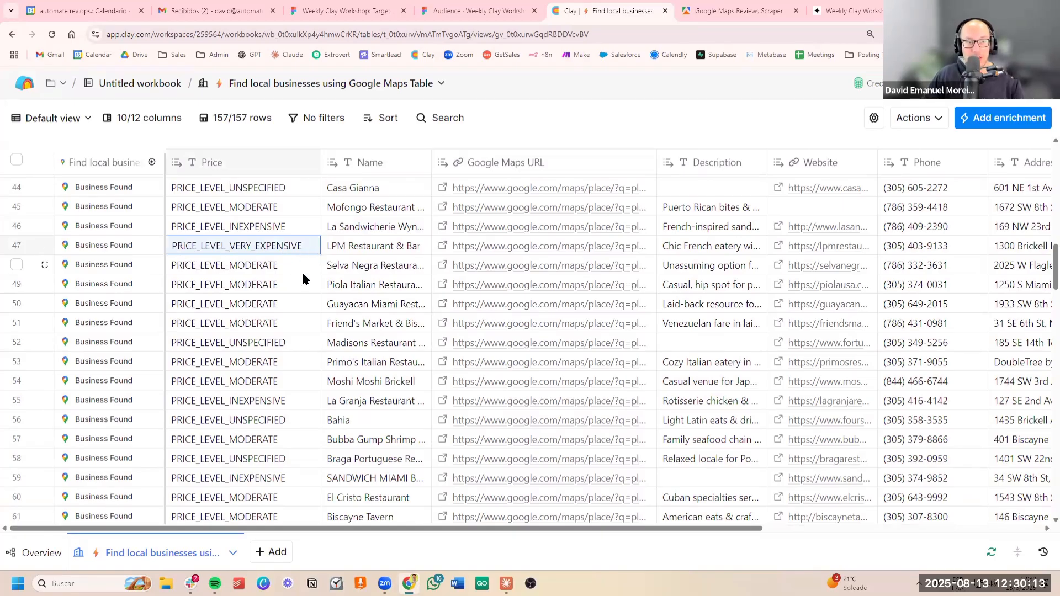
scroll(312, 376, "down", 1)
scroll(312, 376, "down", 5)
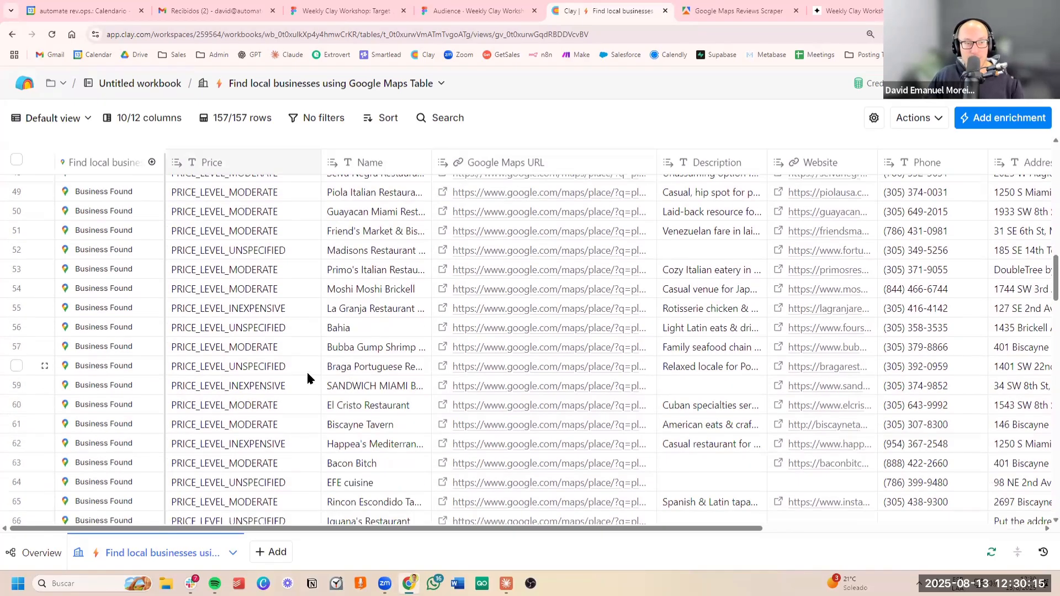
scroll(305, 381, "down", 5)
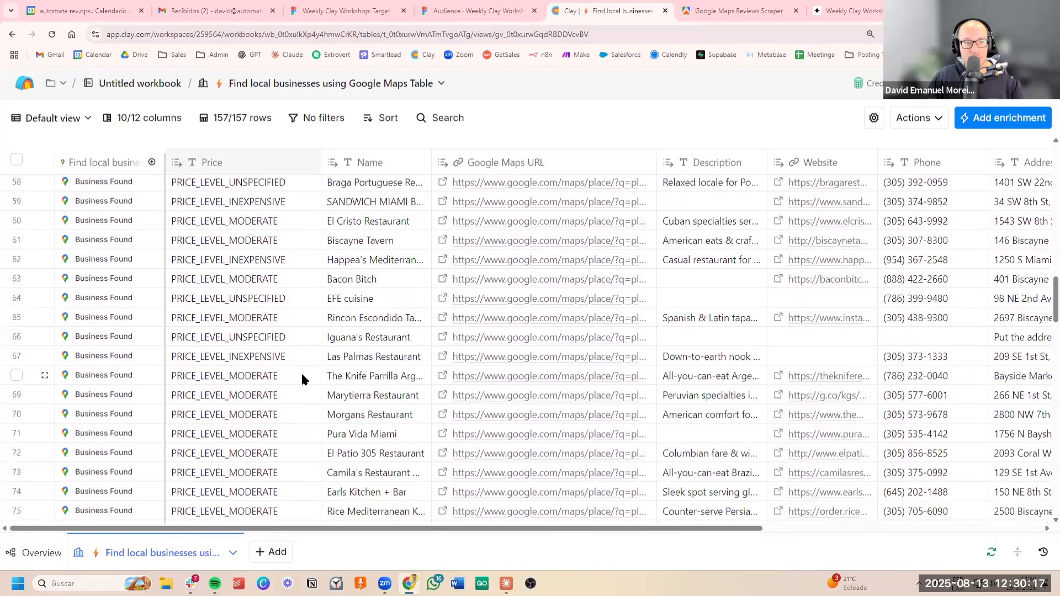
scroll(299, 374, "down", 5)
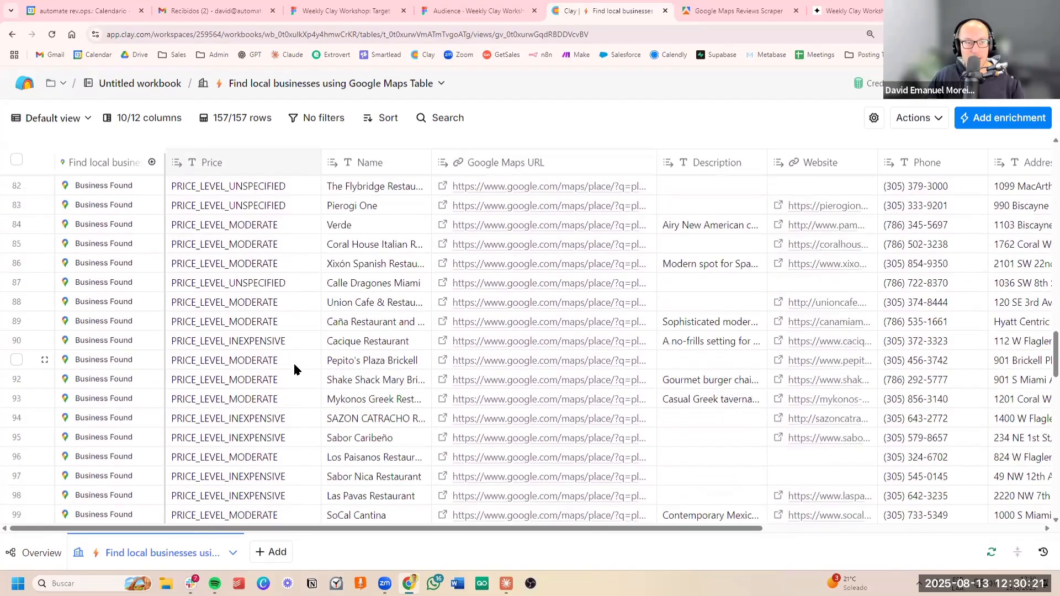
left_click(281, 339)
scroll(284, 348, "down", 5)
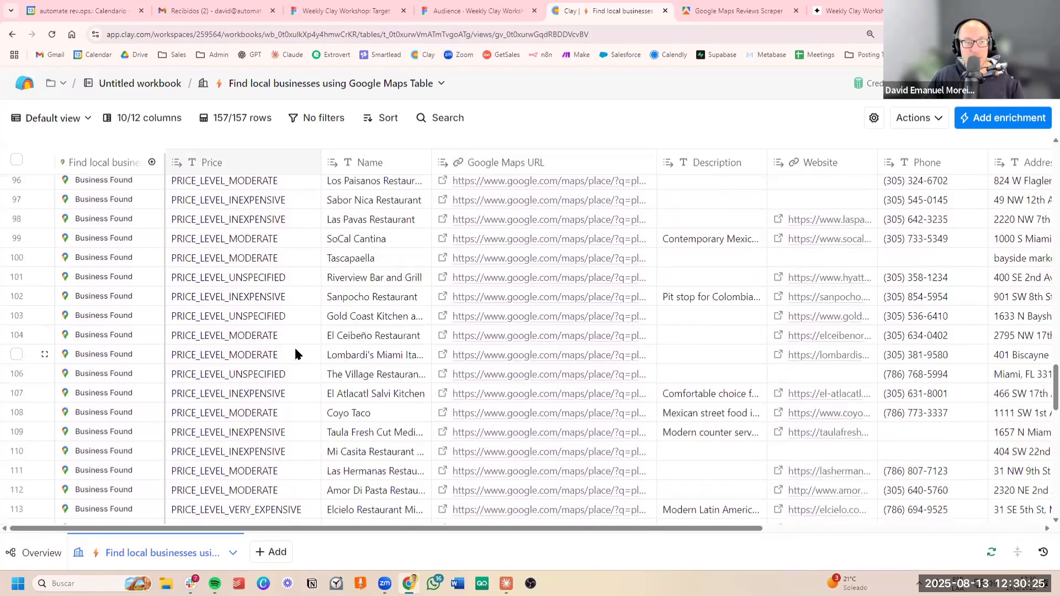
scroll(298, 349, "down", 4)
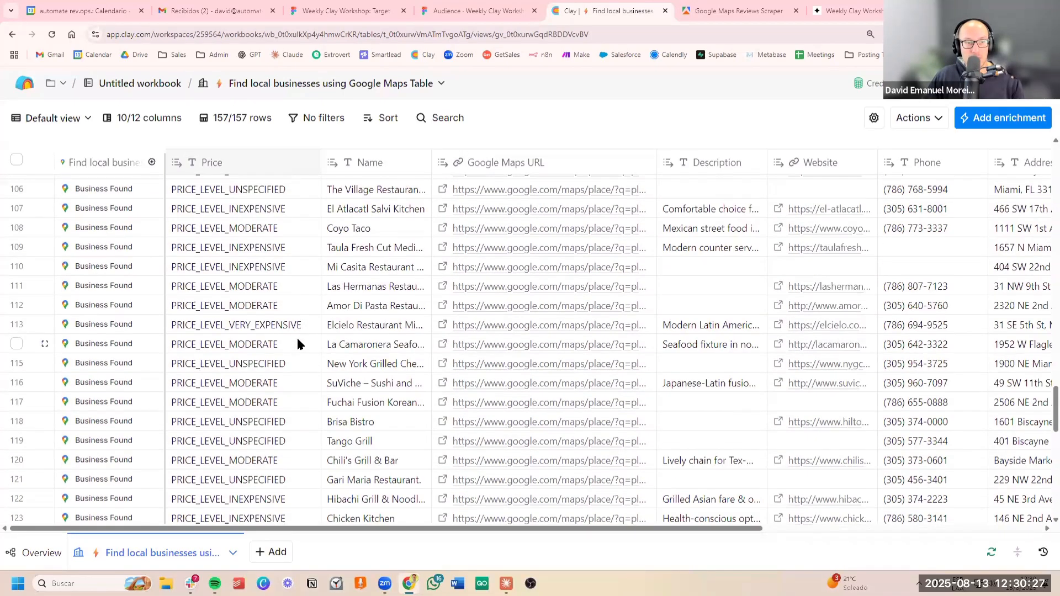
scroll(300, 359, "down", 5)
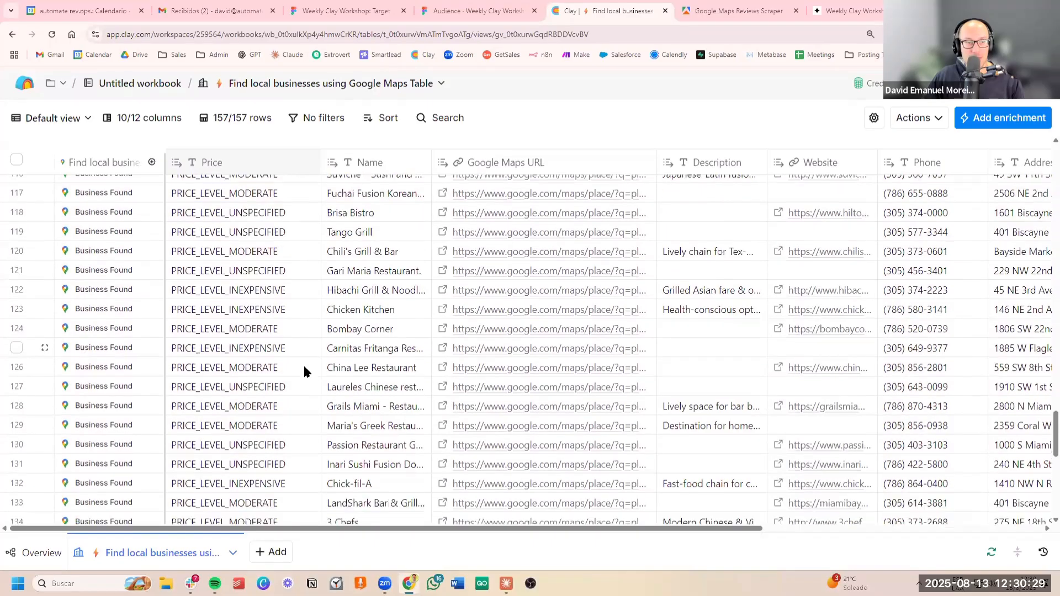
scroll(305, 367, "down", 2)
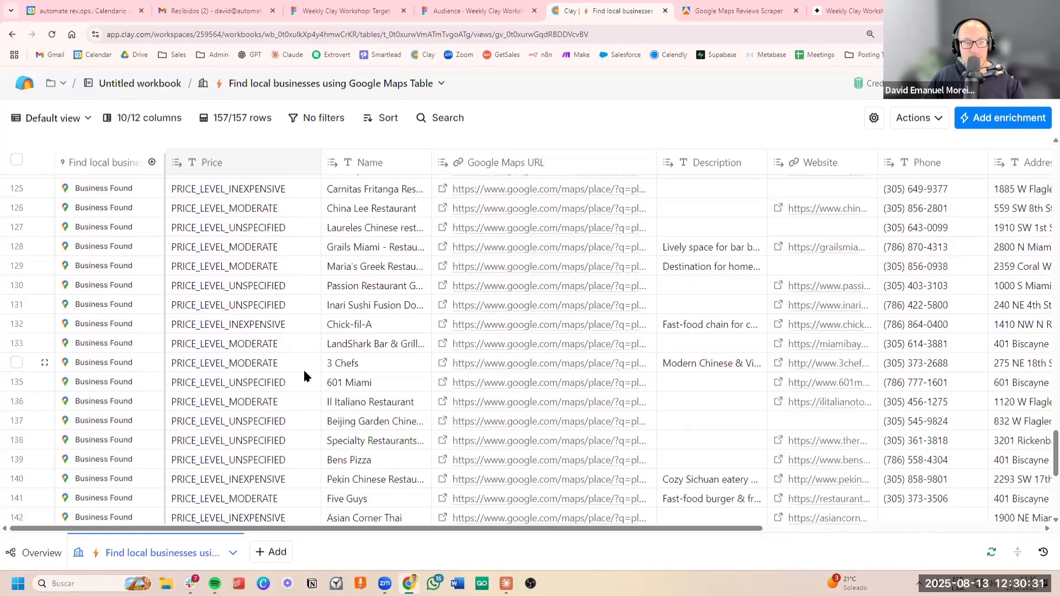
scroll(307, 373, "down", 5)
scroll(307, 376, "down", 1)
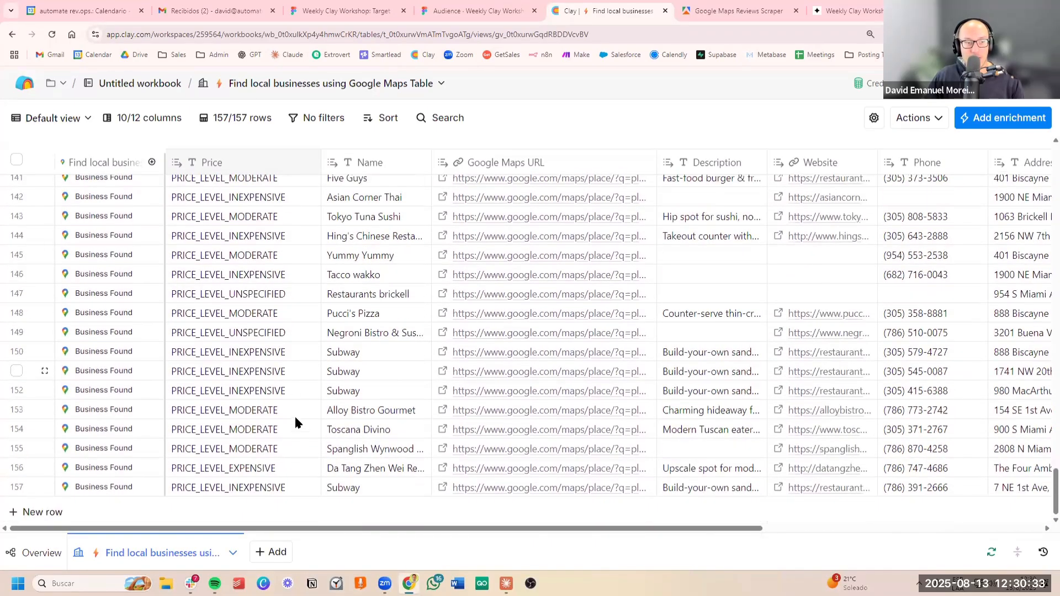
left_click(212, 472)
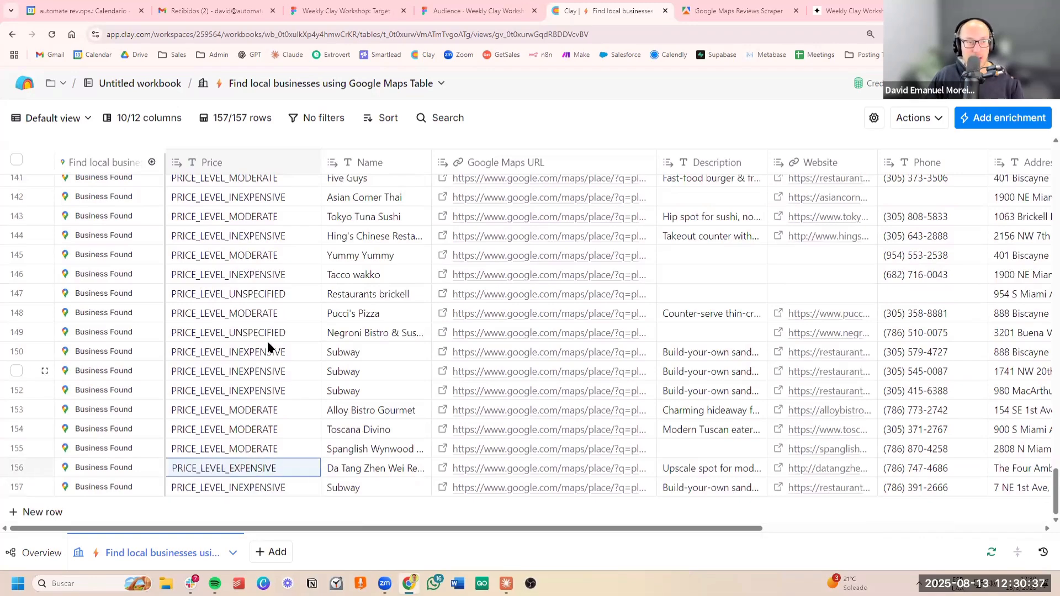
Step: Look over the Rating and Reviews Count columns for restaurants in the middle of the table
scroll(276, 309, "up", 10)
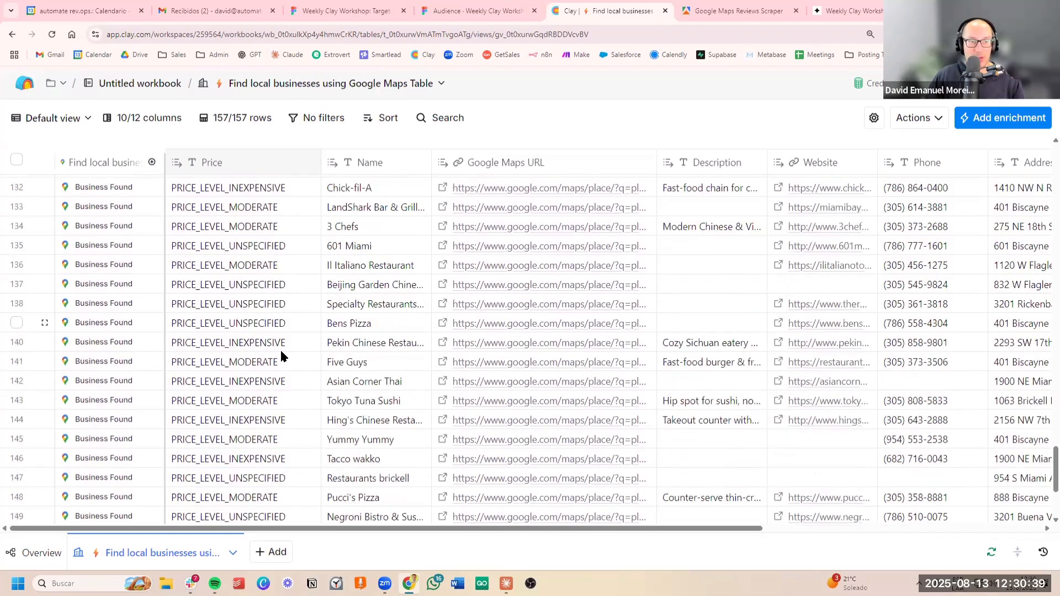
scroll(280, 352, "up", 5)
left_click_drag(483, 528, 873, 527)
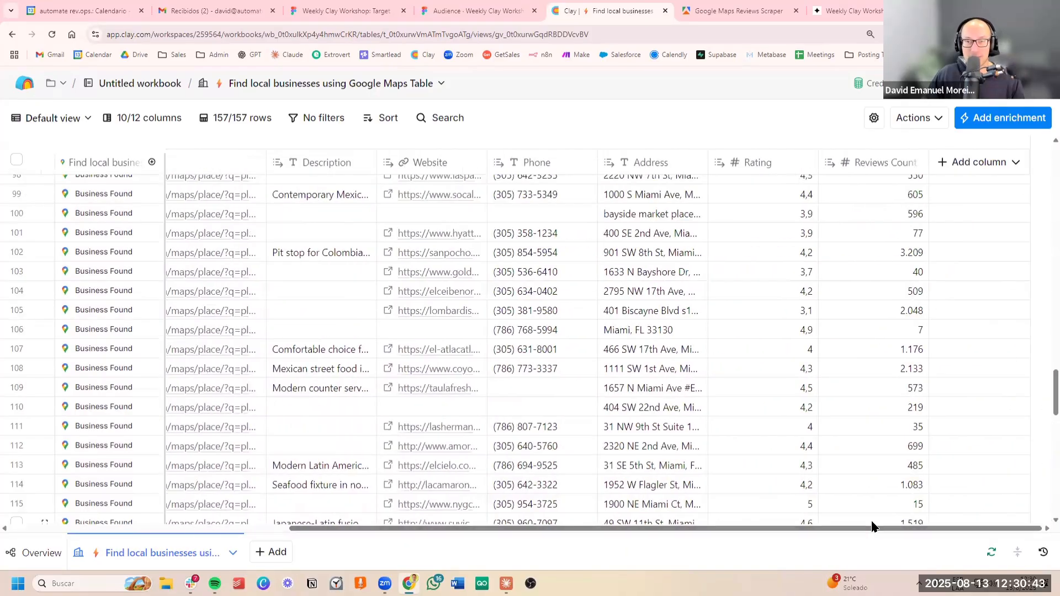
scroll(853, 475, "up", 20)
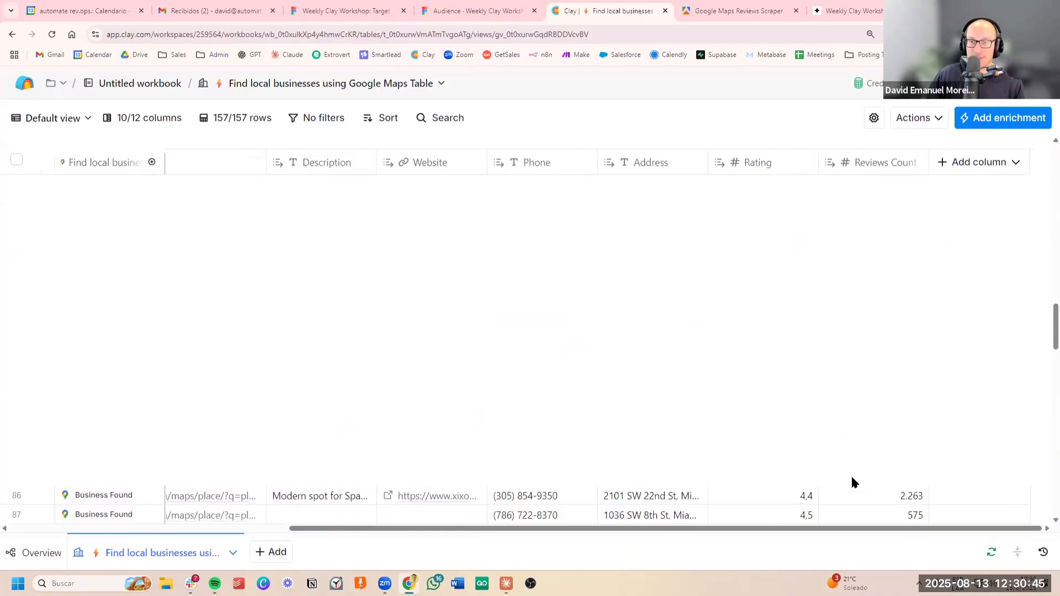
left_click(781, 283)
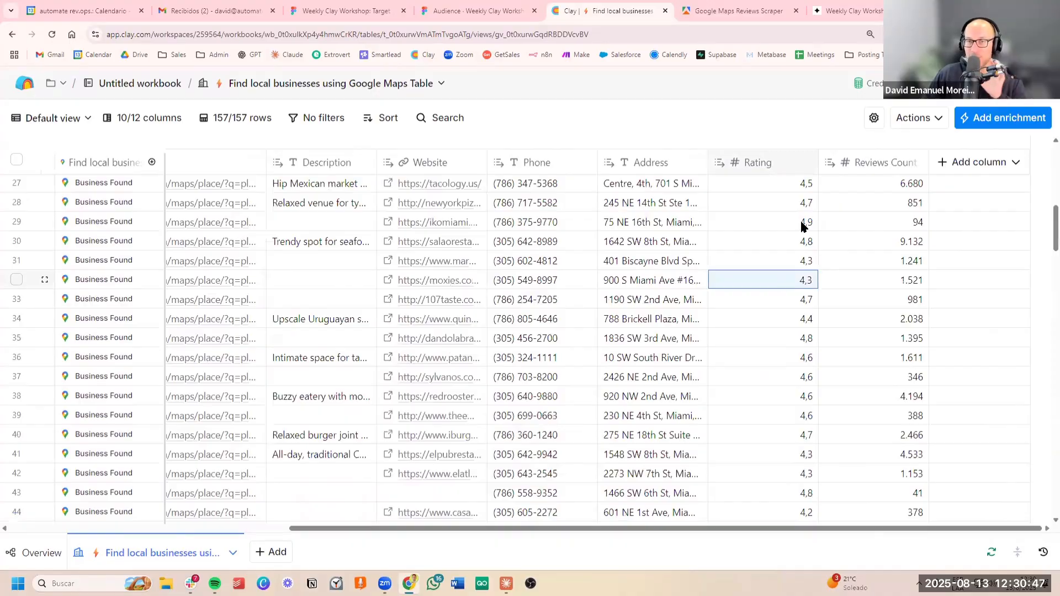
scroll(789, 249, "down", 15)
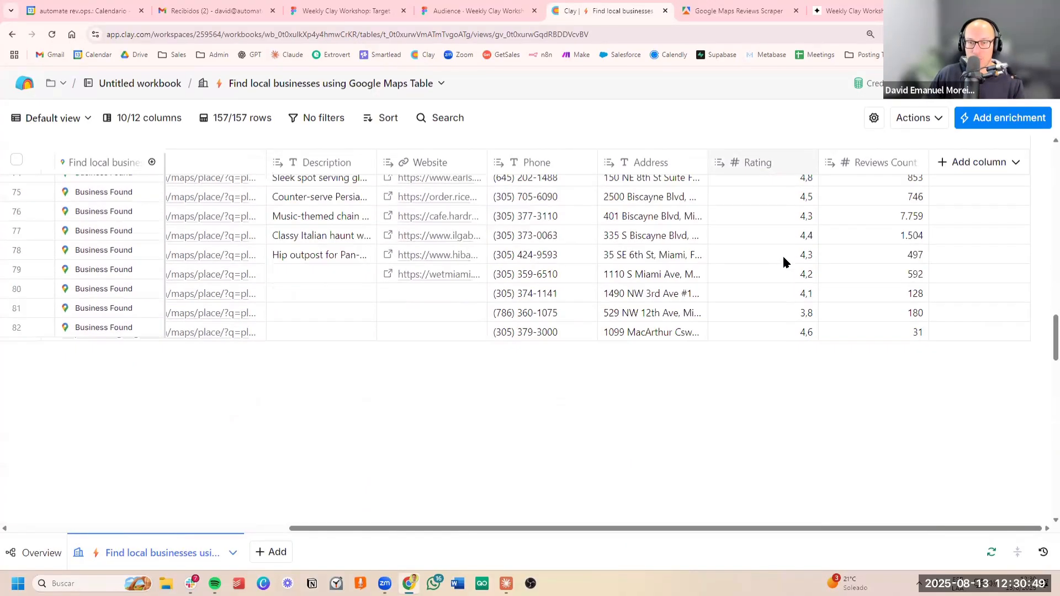
scroll(869, 243, "up", 13)
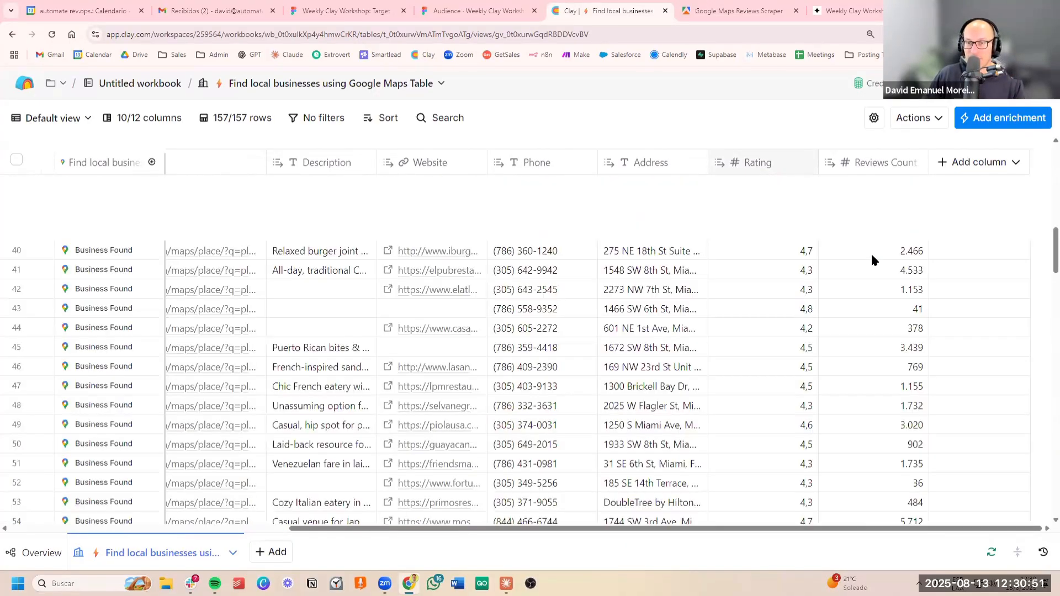
left_click(869, 364)
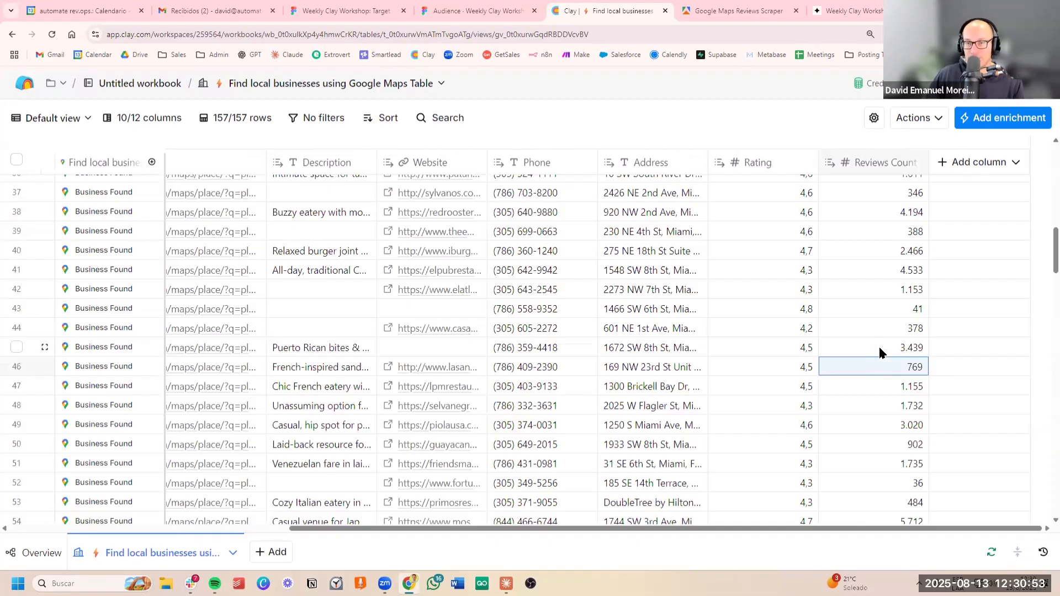
Step: Return to the first rows and compare the restaurants' ratings with their reviews counts
scroll(878, 354, "up", 12)
scroll(879, 352, "left", 7)
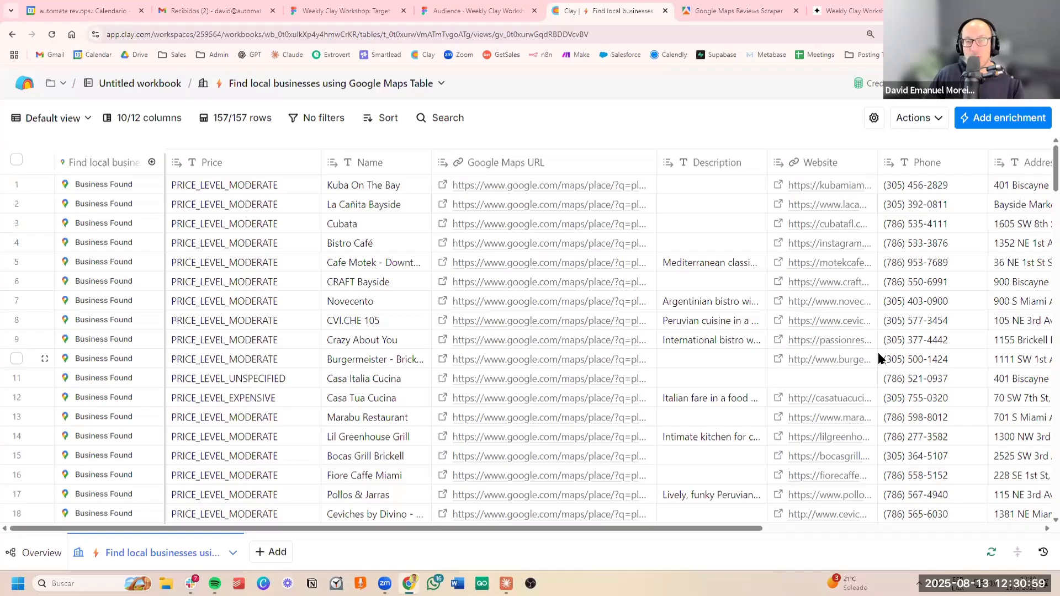
scroll(669, 299, "right", 7)
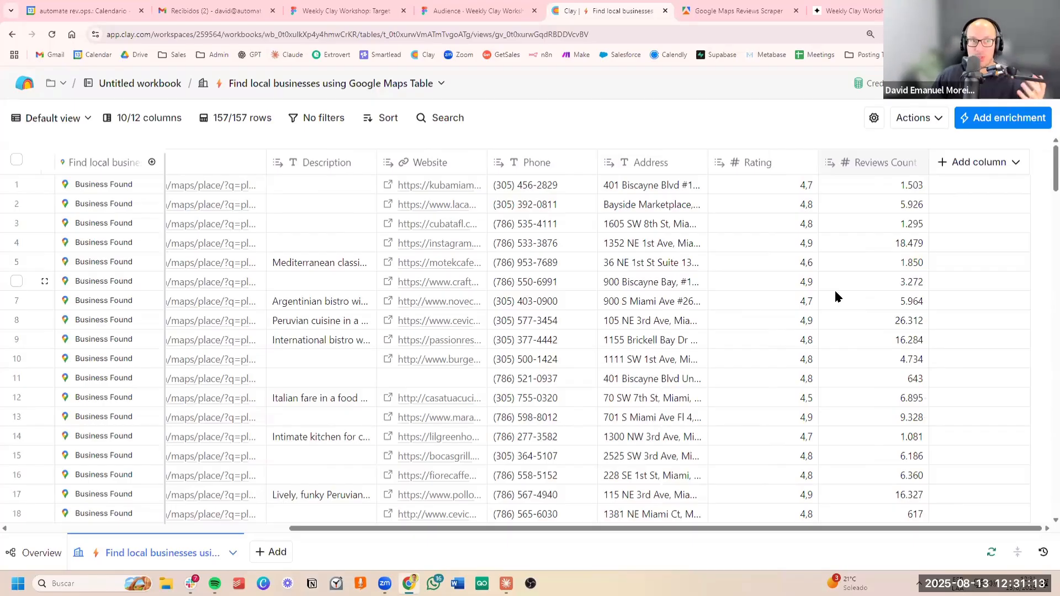
left_click(827, 264)
left_click(780, 237)
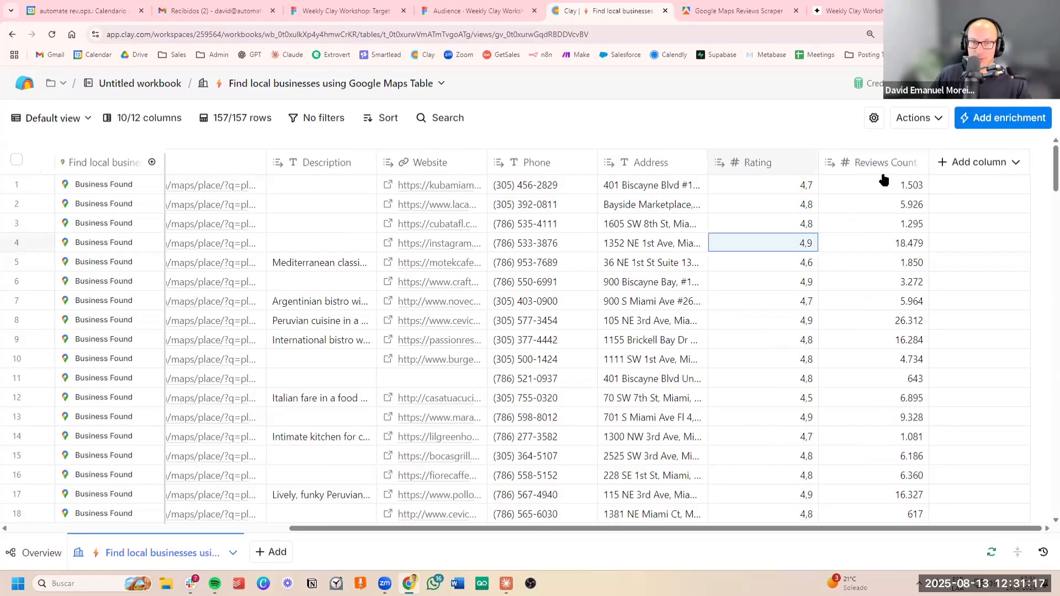
Step: Search the available enrichments for "reviews" and examine the review-finding options
left_click(1002, 118)
left_click(462, 158)
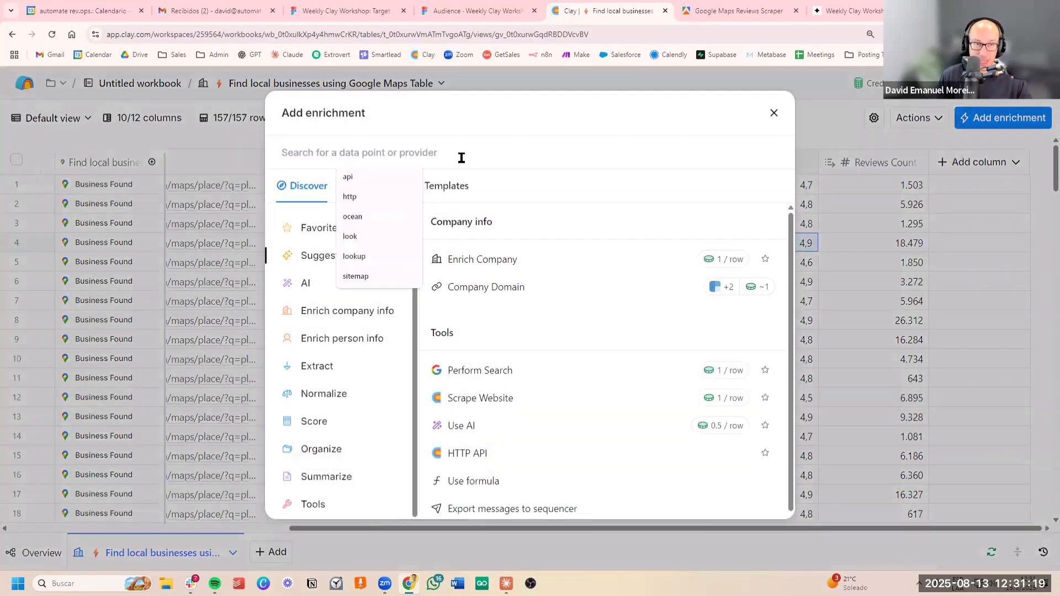
type("reviews")
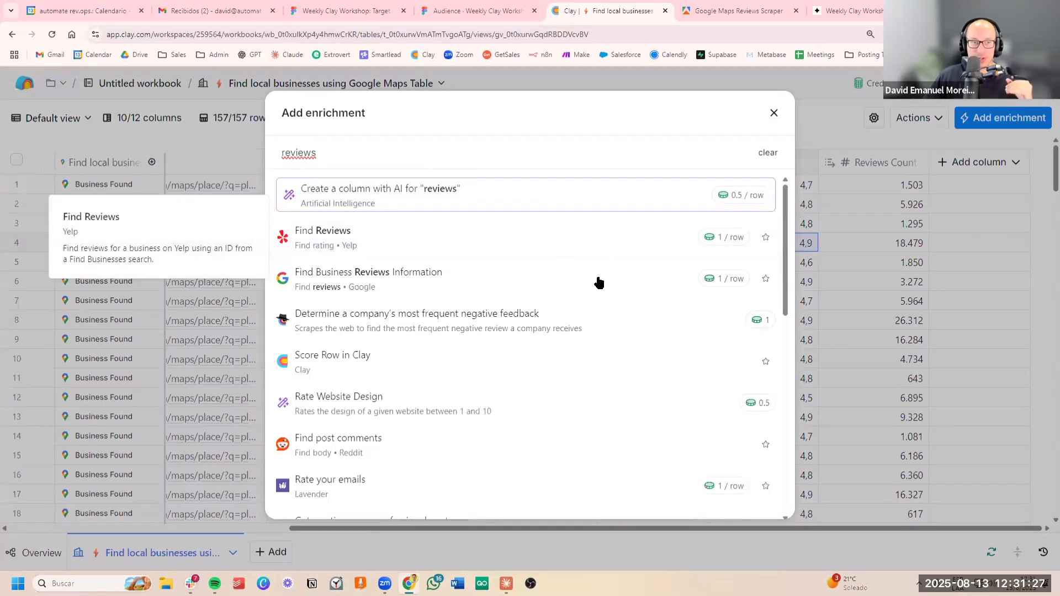
mouse_move(597, 281)
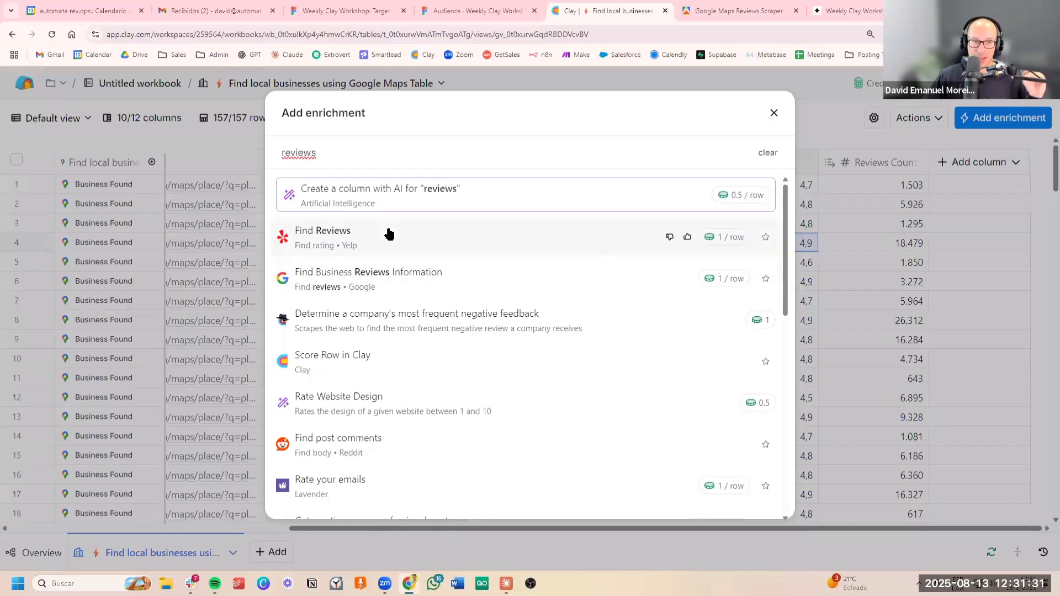
Step: Compare the review-related enrichments and choose Google's Find Business Reviews Information for the restaurants table
mouse_move(386, 233)
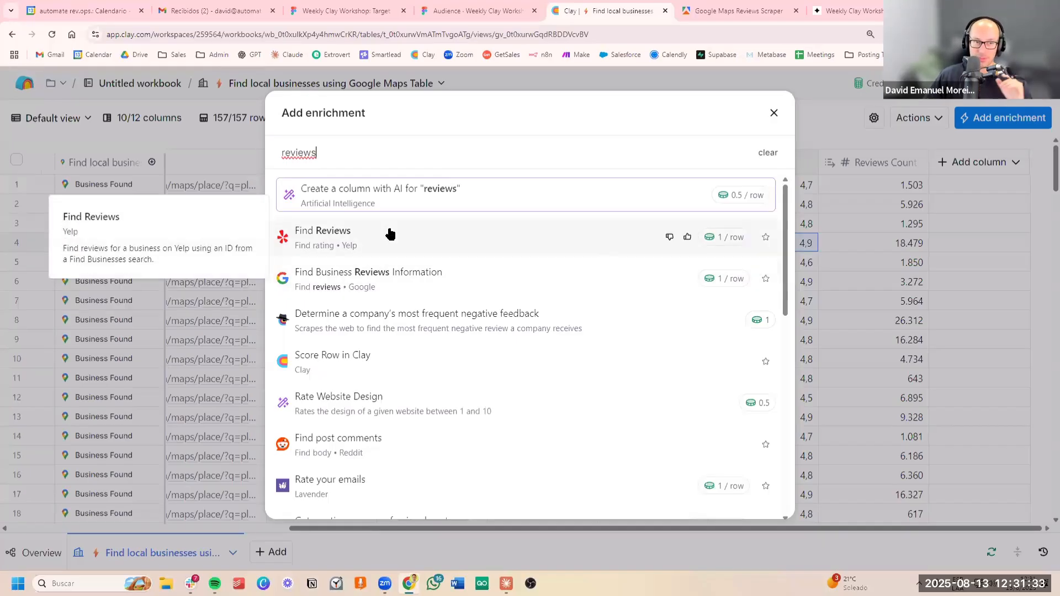
mouse_move(471, 274)
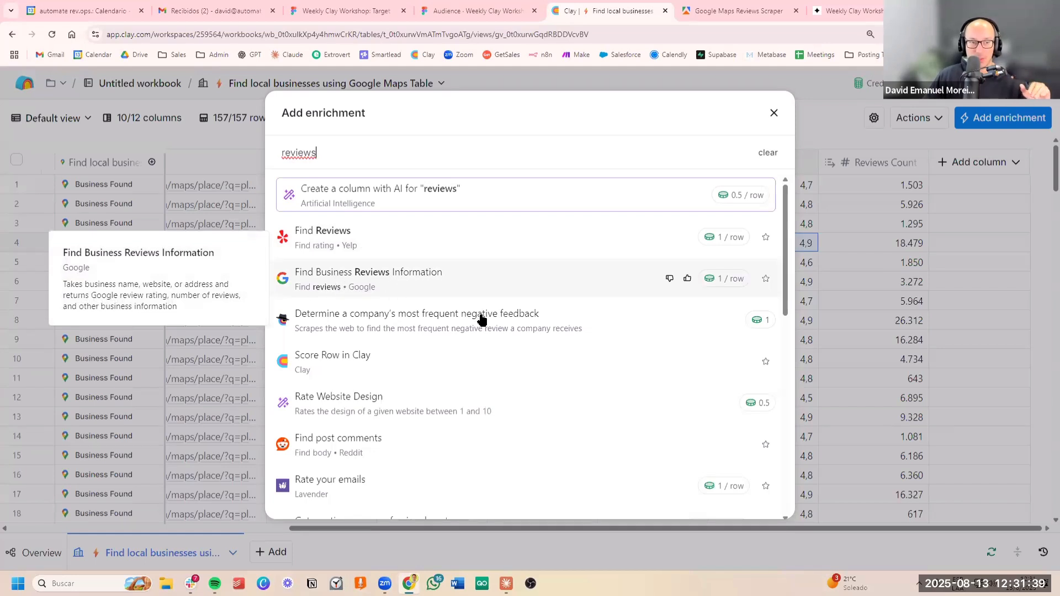
scroll(497, 360, "down", 2)
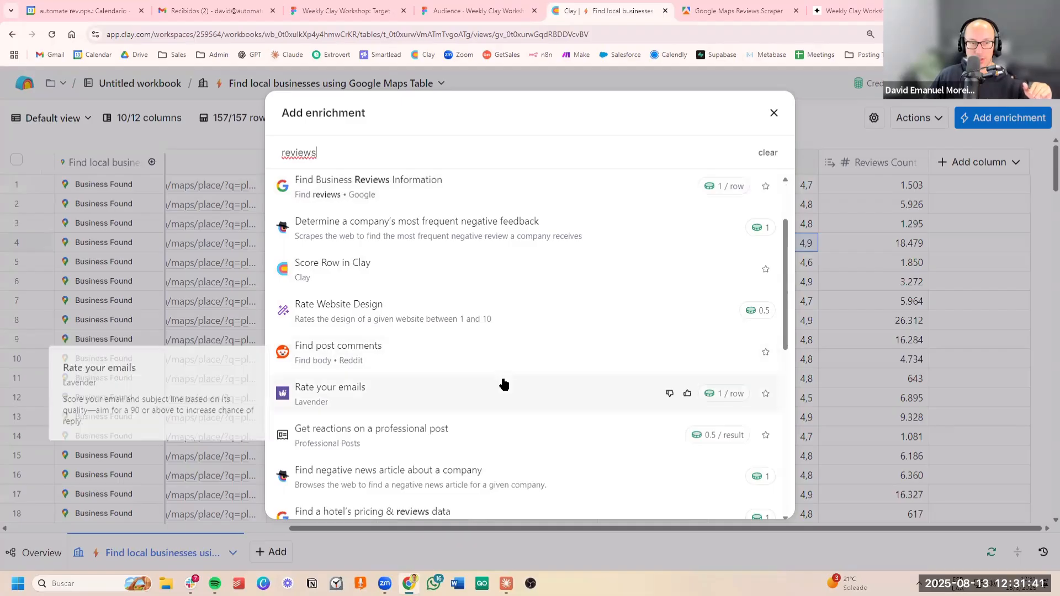
scroll(508, 389, "down", 4)
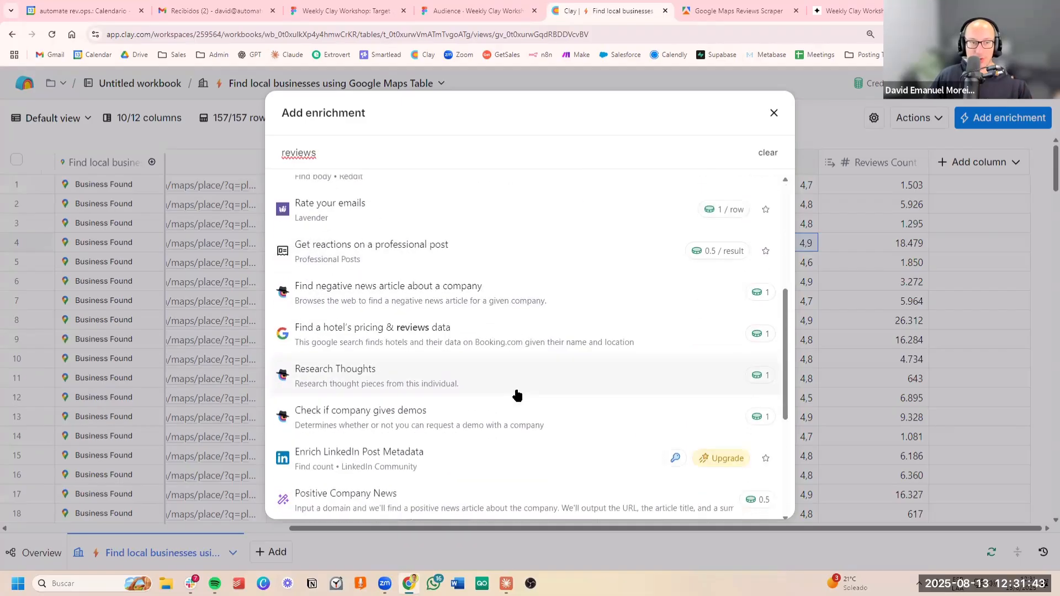
scroll(516, 395, "down", 4)
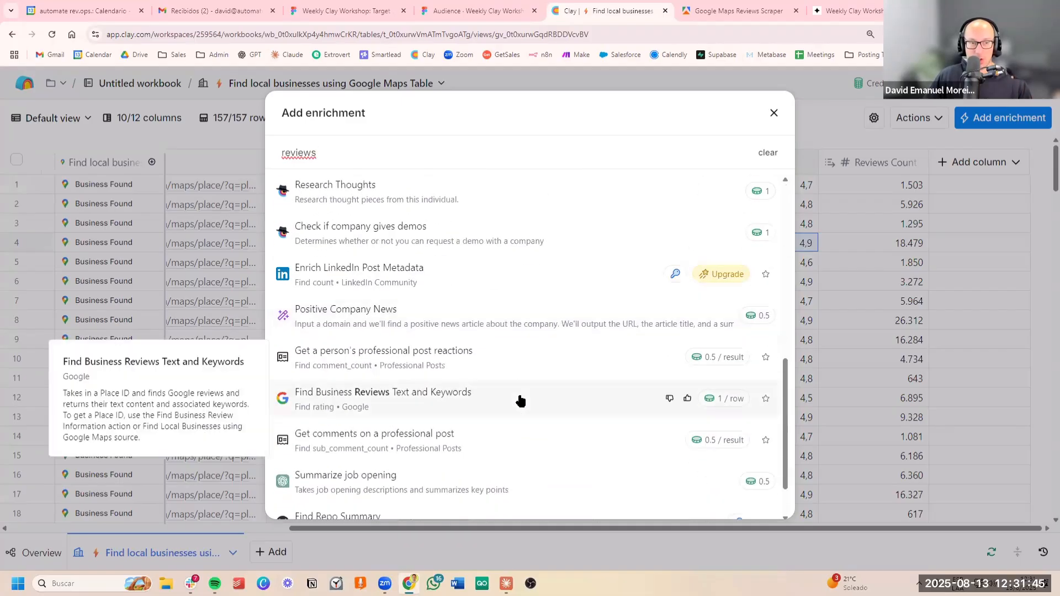
scroll(519, 402, "up", 10)
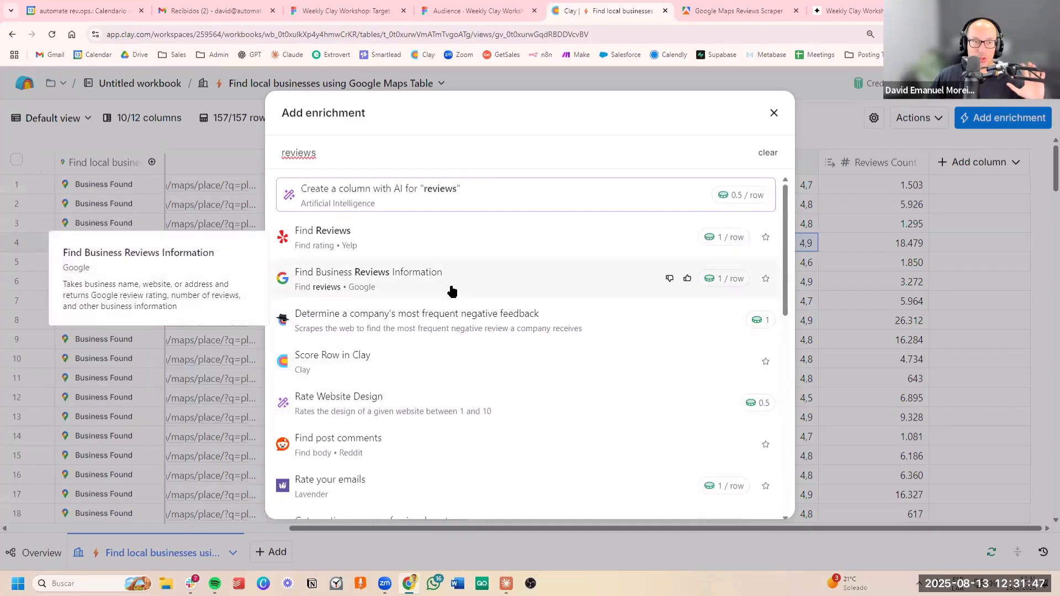
left_click(395, 286)
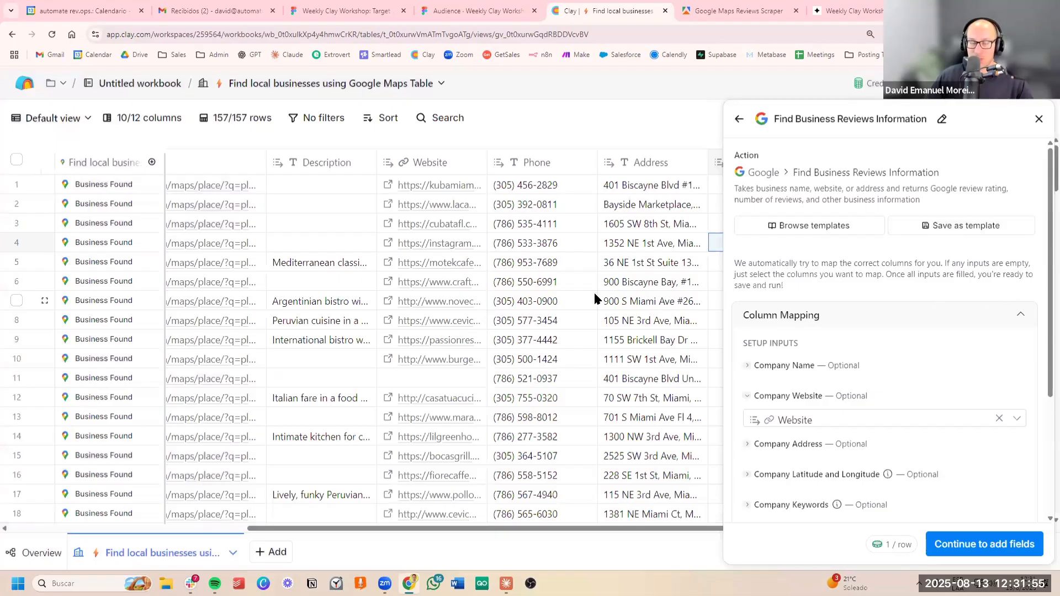
Step: Map the enrichment's Company Name input to the table's Name column
scroll(596, 296, "right", 5)
scroll(893, 246, "down", 2)
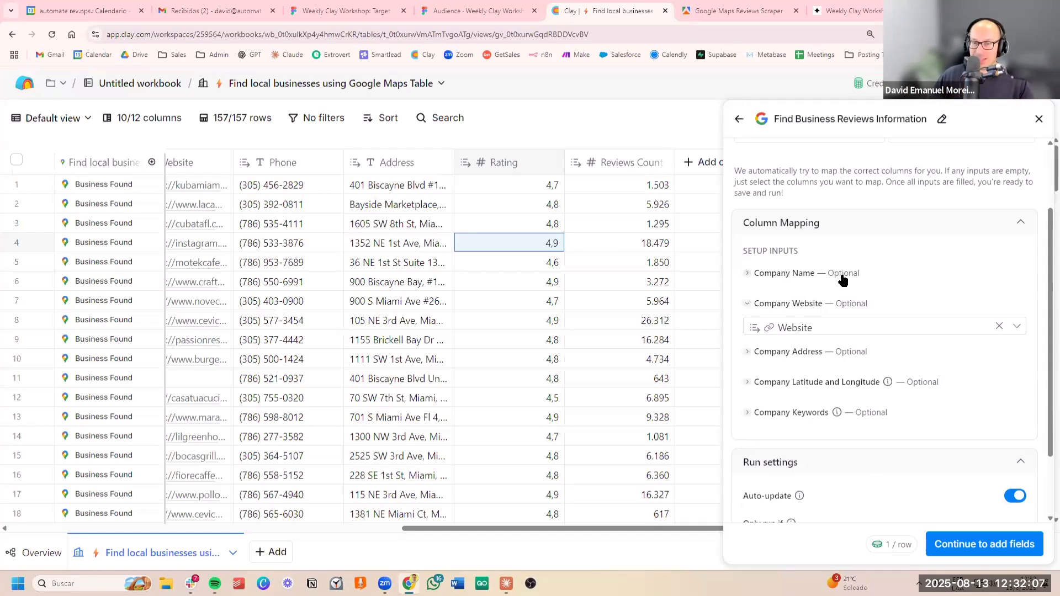
left_click(795, 274)
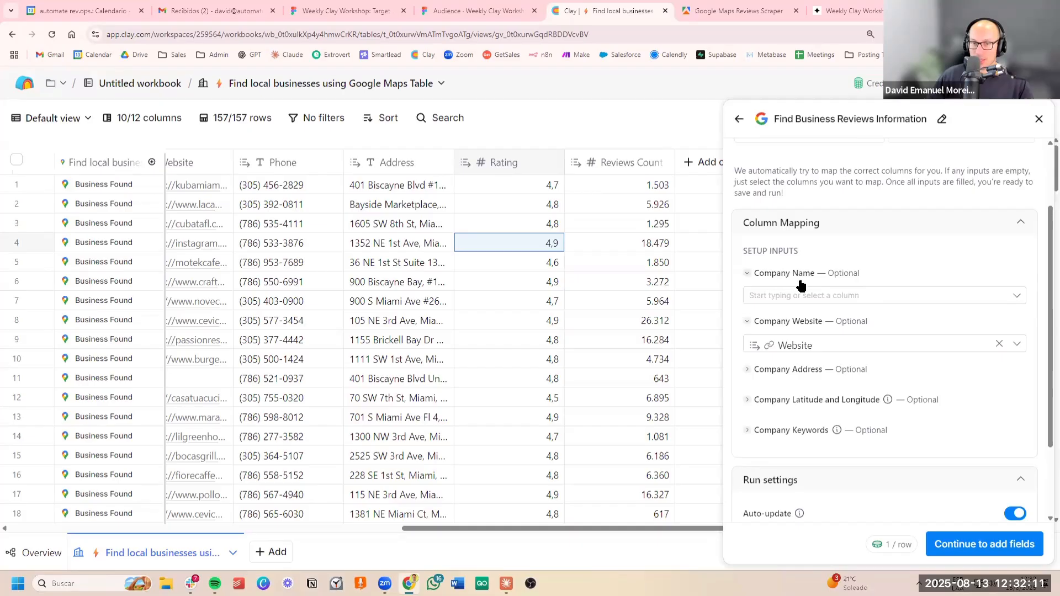
left_click(854, 300)
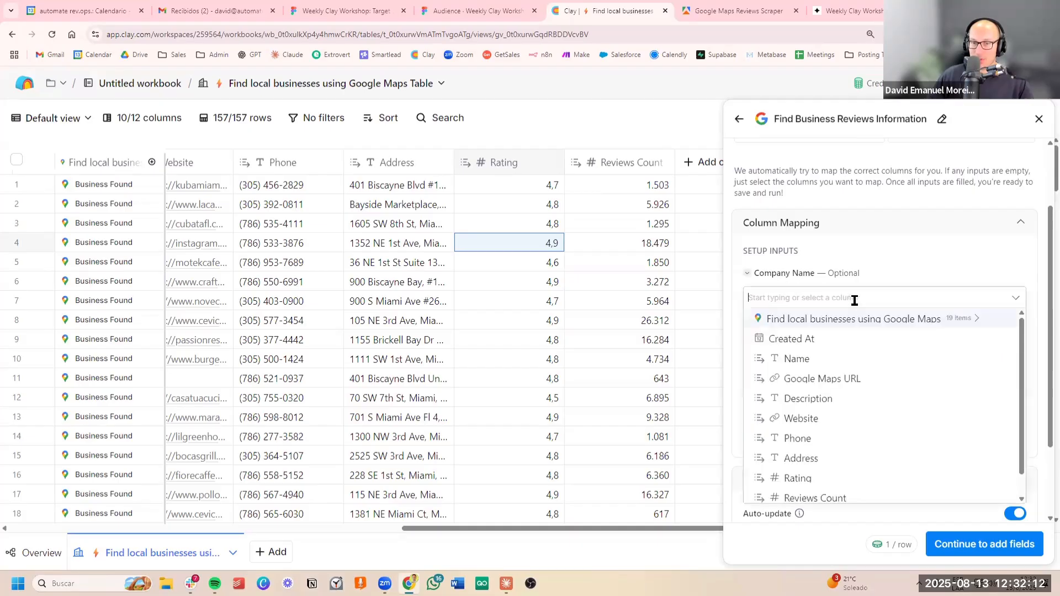
left_click(838, 359)
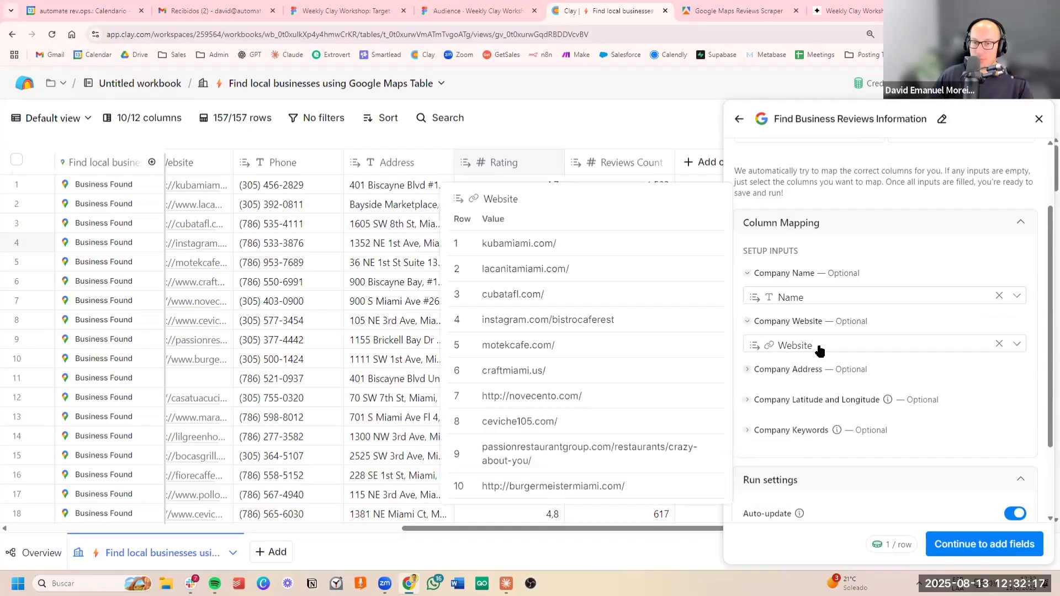
Step: Map the enrichment's Company Address input to the table's Address column
left_click(864, 372)
scroll(850, 331, "down", 2)
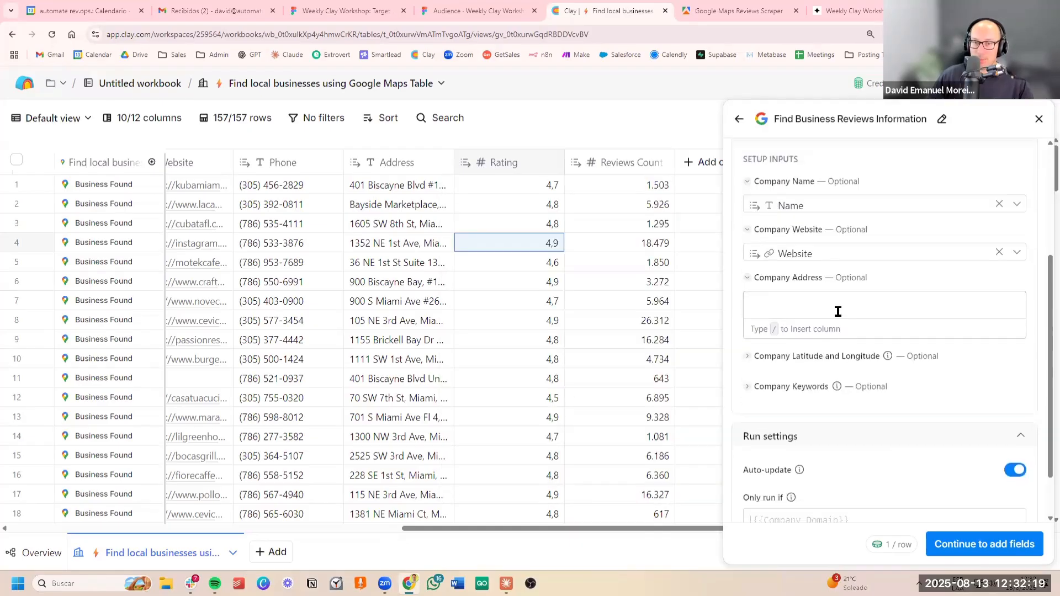
left_click(838, 309)
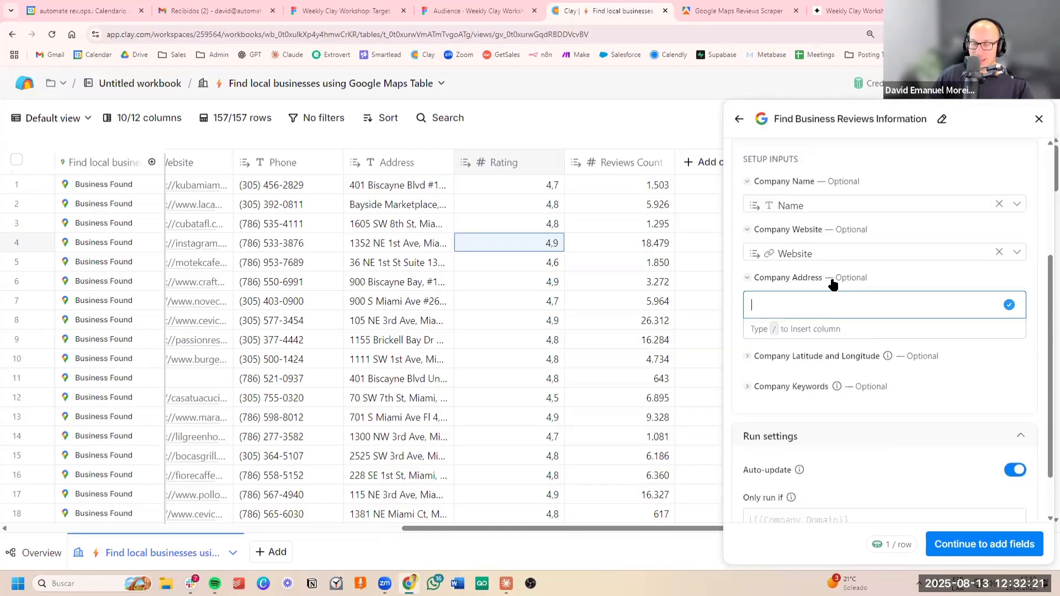
type("/")
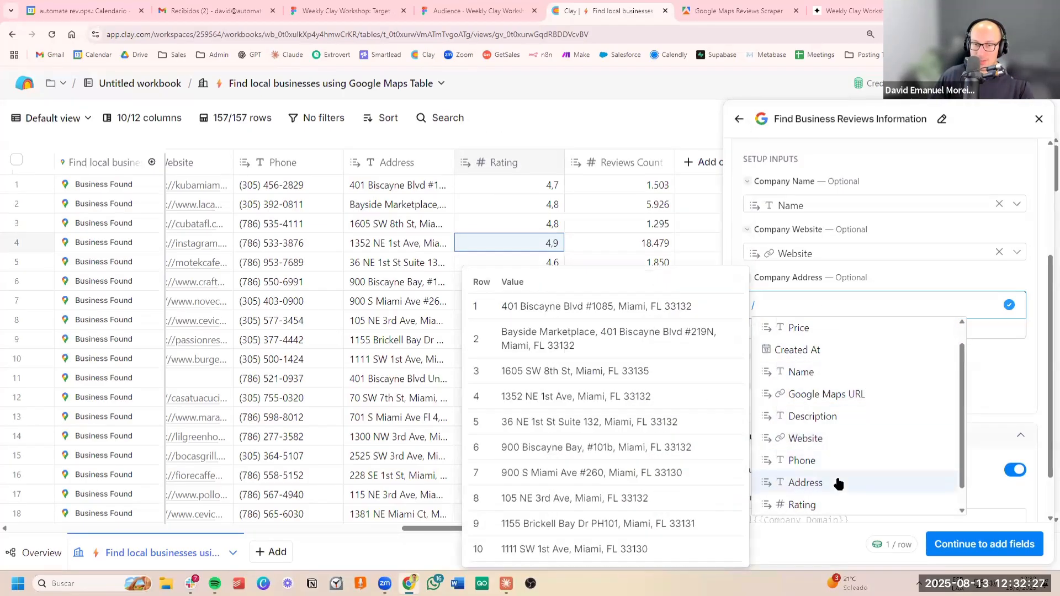
left_click(839, 484)
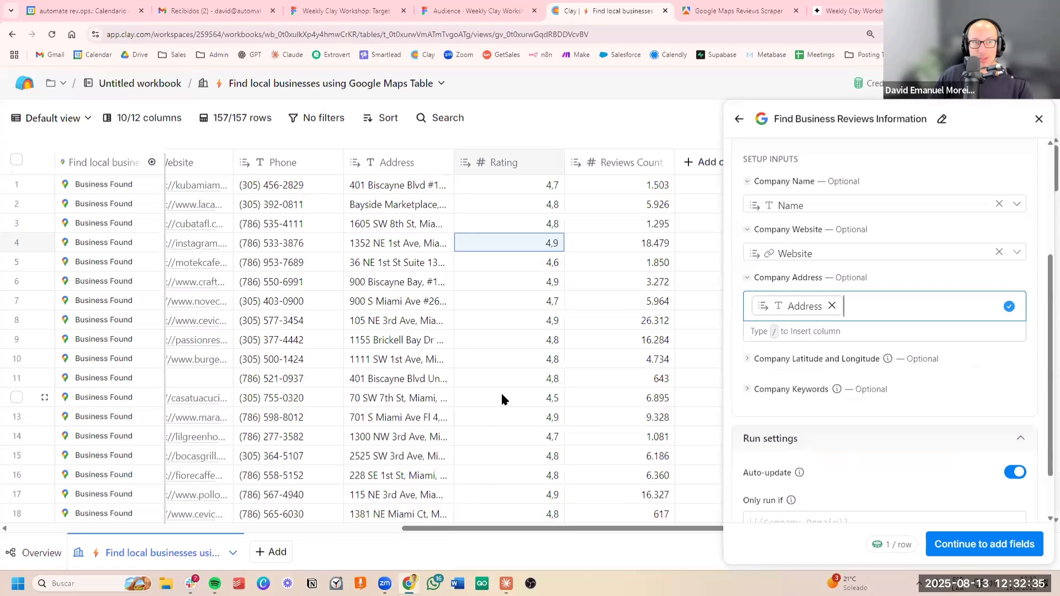
Step: Review the enrichment's mapped name, website and address inputs and the optional latitude/longitude and keywords inputs
scroll(501, 393, "left", 5)
scroll(499, 393, "right", 5)
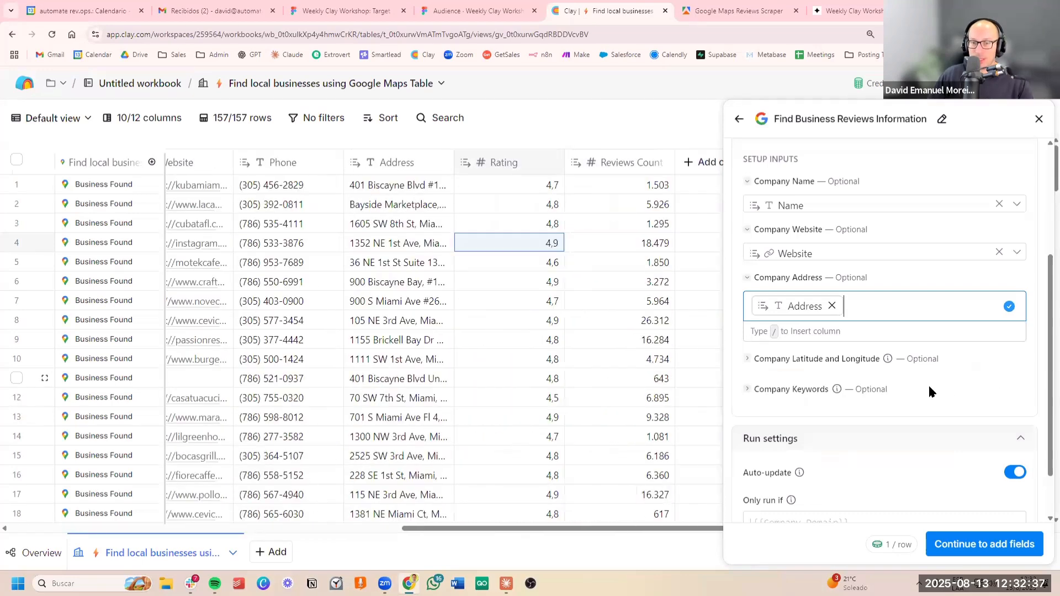
scroll(928, 383, "down", 1)
scroll(929, 386, "up", 3)
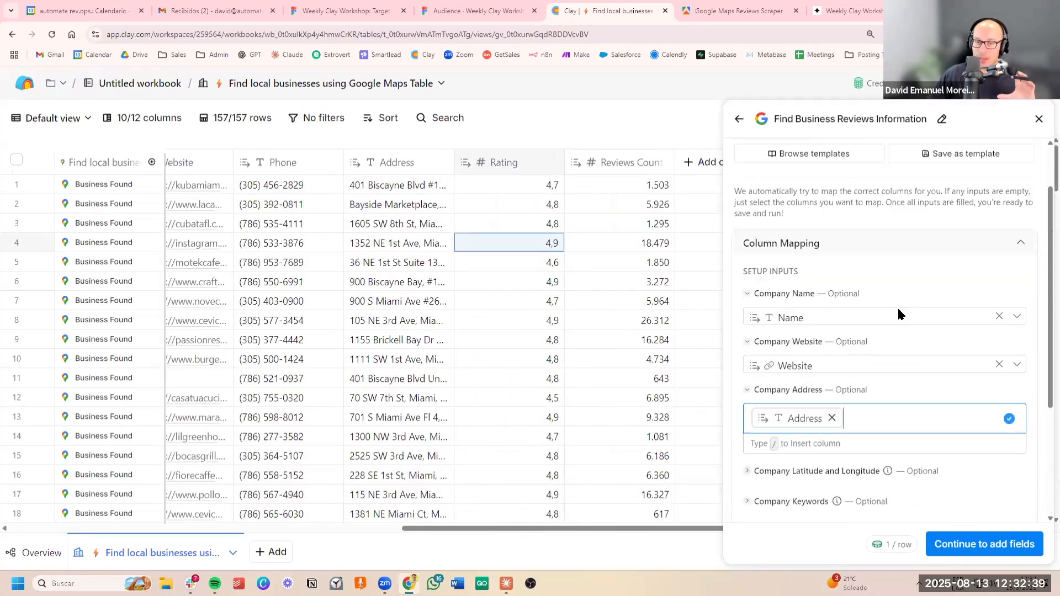
scroll(897, 346, "down", 2)
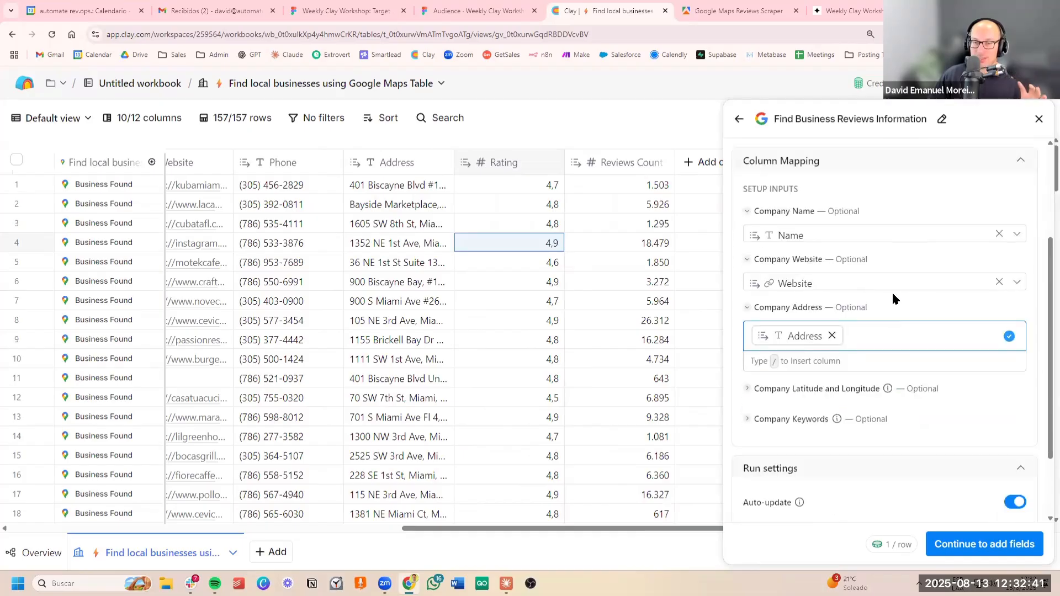
scroll(853, 348, "down", 2)
scroll(889, 356, "up", 2)
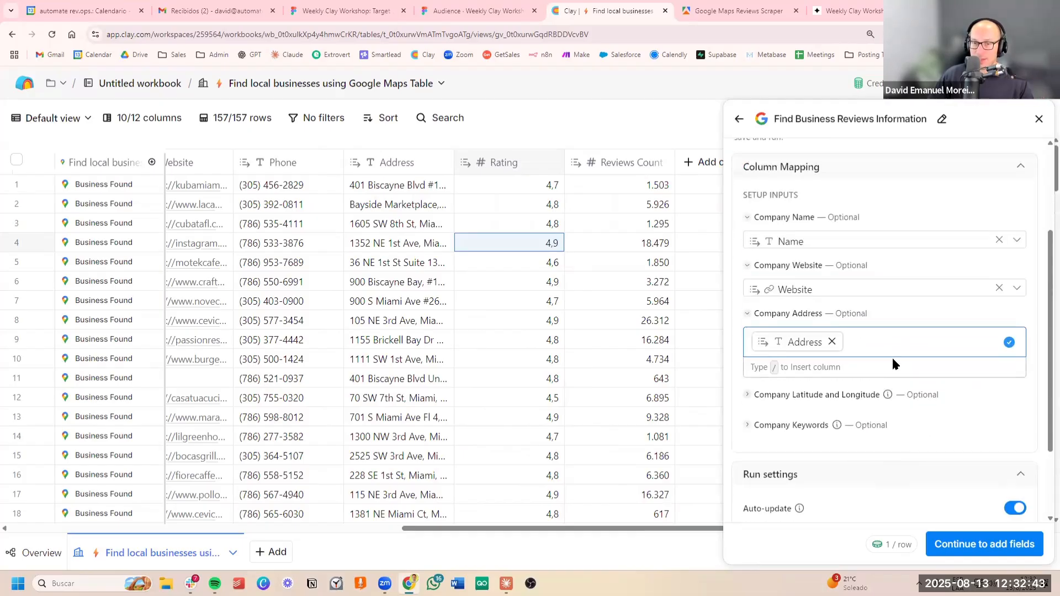
scroll(907, 348, "down", 1)
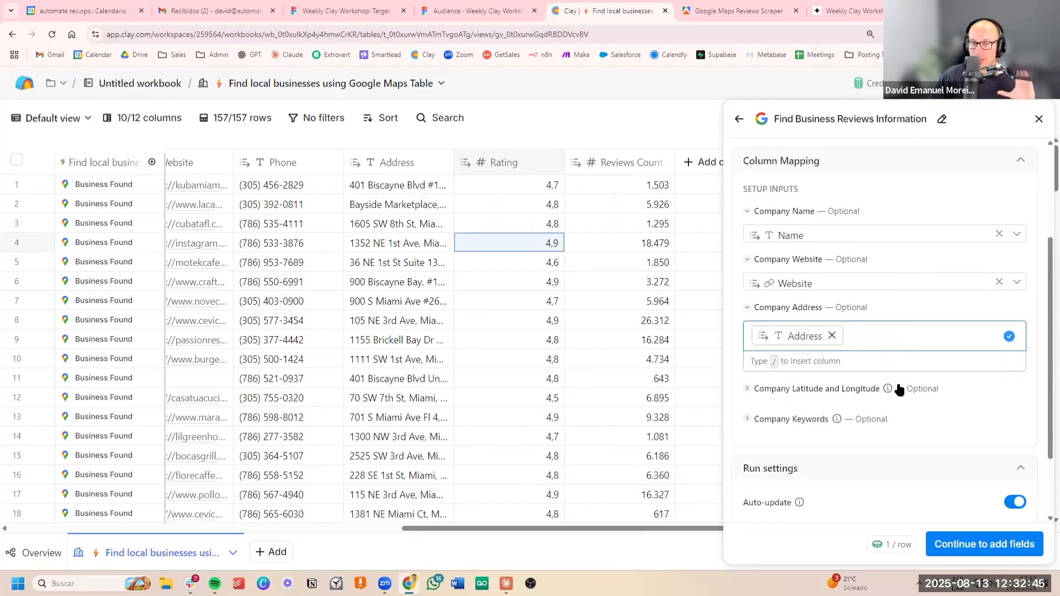
Step: Turn off Auto-update in the run settings of the business reviews enrichment
scroll(897, 389, "down", 2)
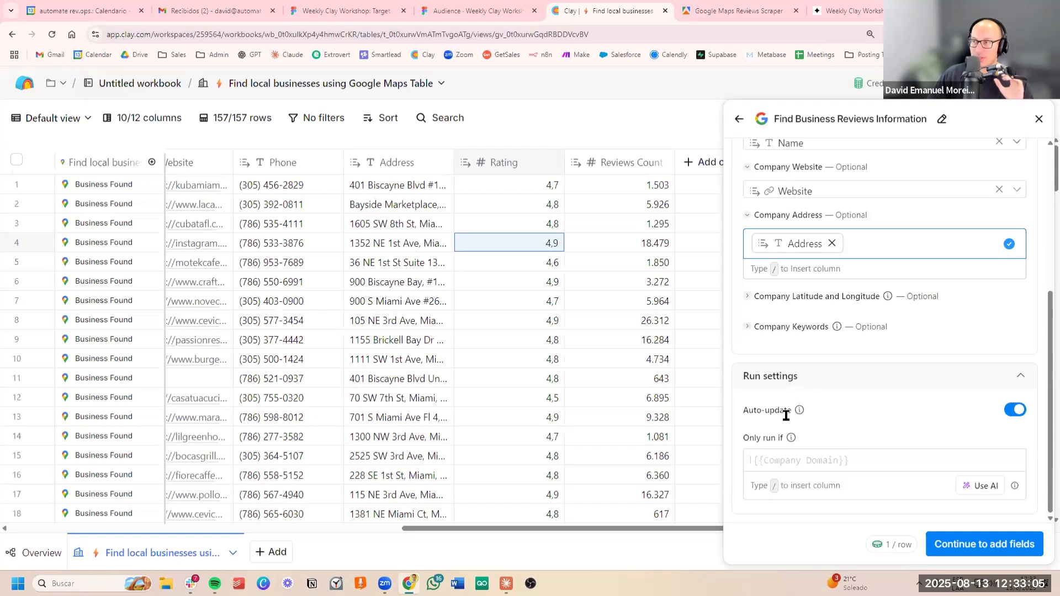
left_click_drag(787, 414, 743, 410)
left_click(743, 411)
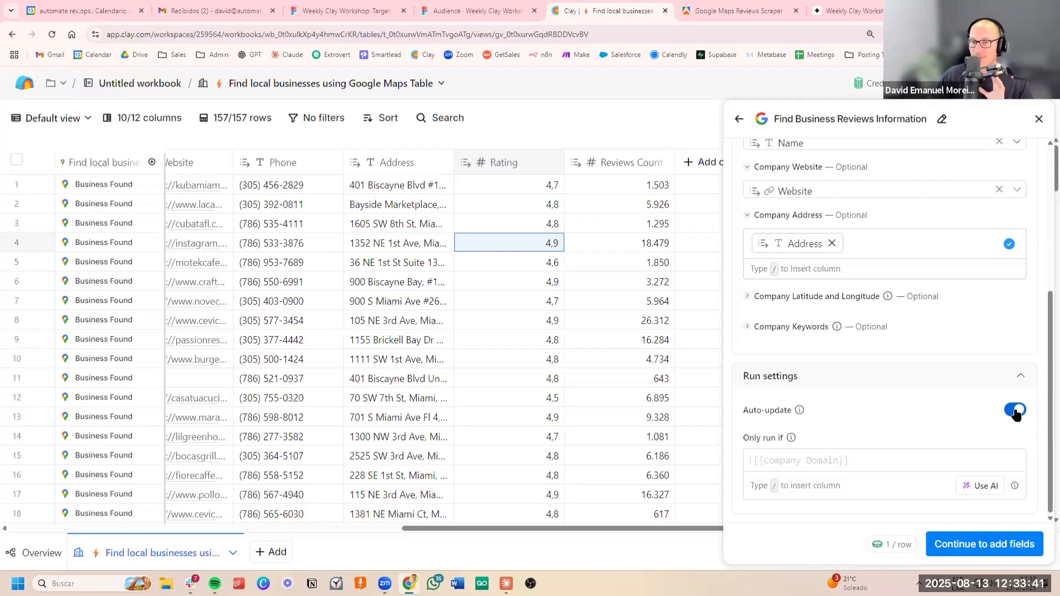
left_click(1017, 411)
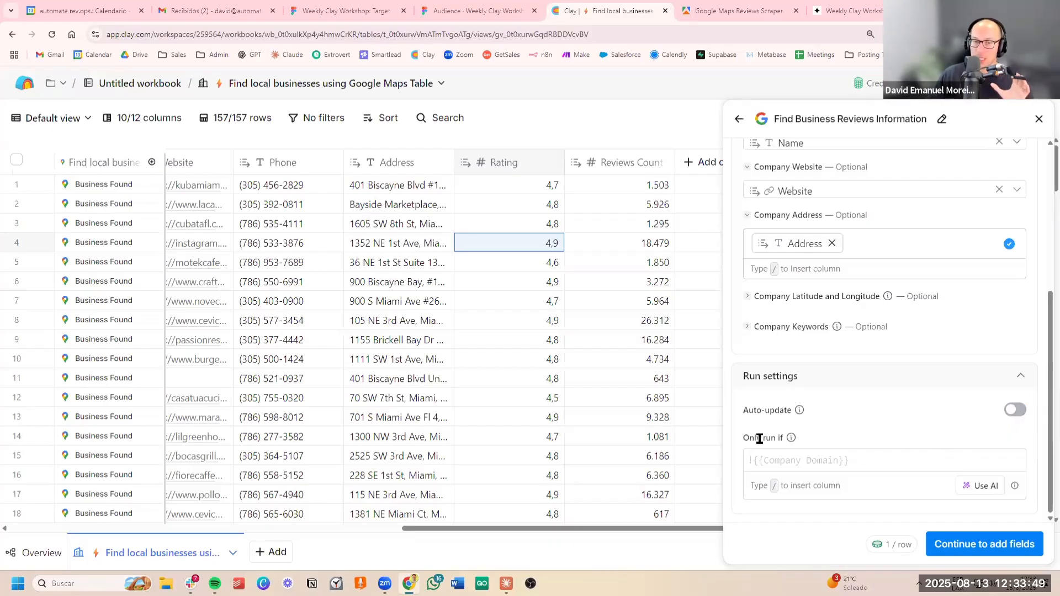
Step: Examine the Only run if setting and the example prompts of its AI formula generator, leaving the condition empty
mouse_move(744, 437)
left_mouse_down()
mouse_move(846, 440)
mouse_move(744, 439)
left_mouse_up()
left_click(846, 438)
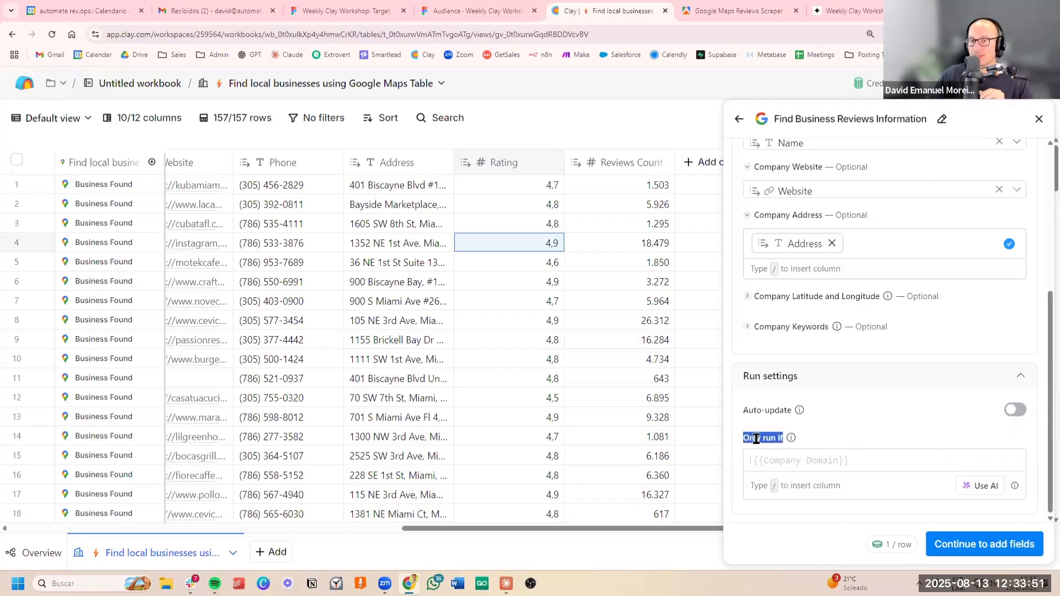
left_click(842, 440)
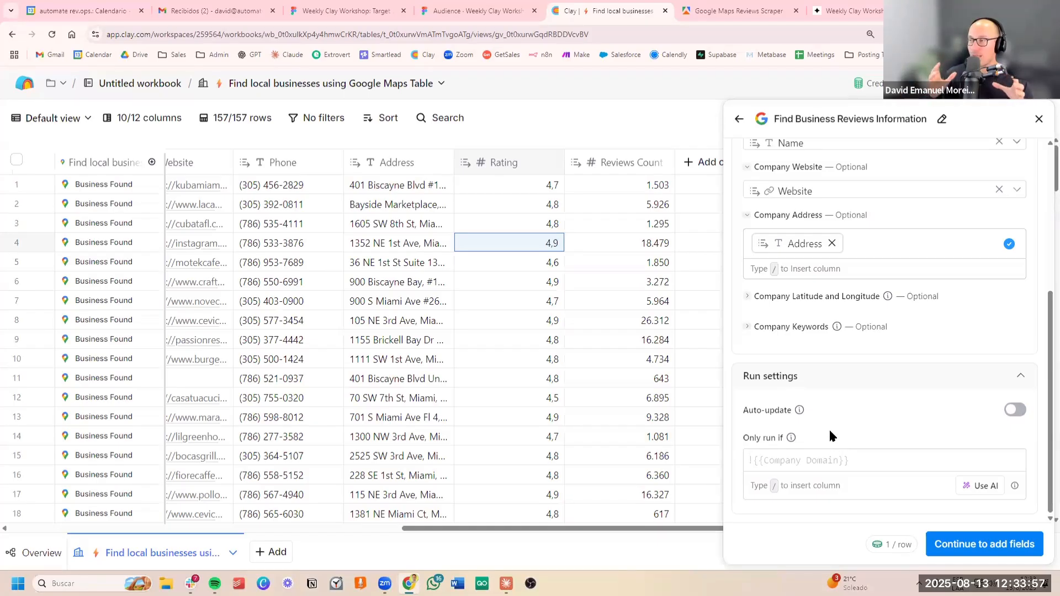
triple_click(755, 443)
left_click(892, 432)
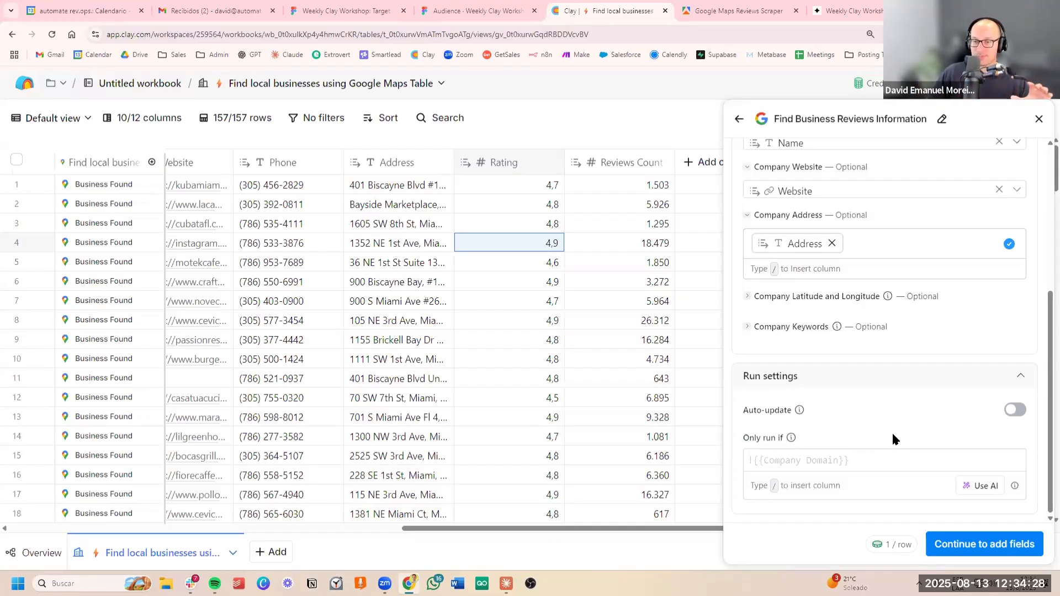
left_click(927, 455)
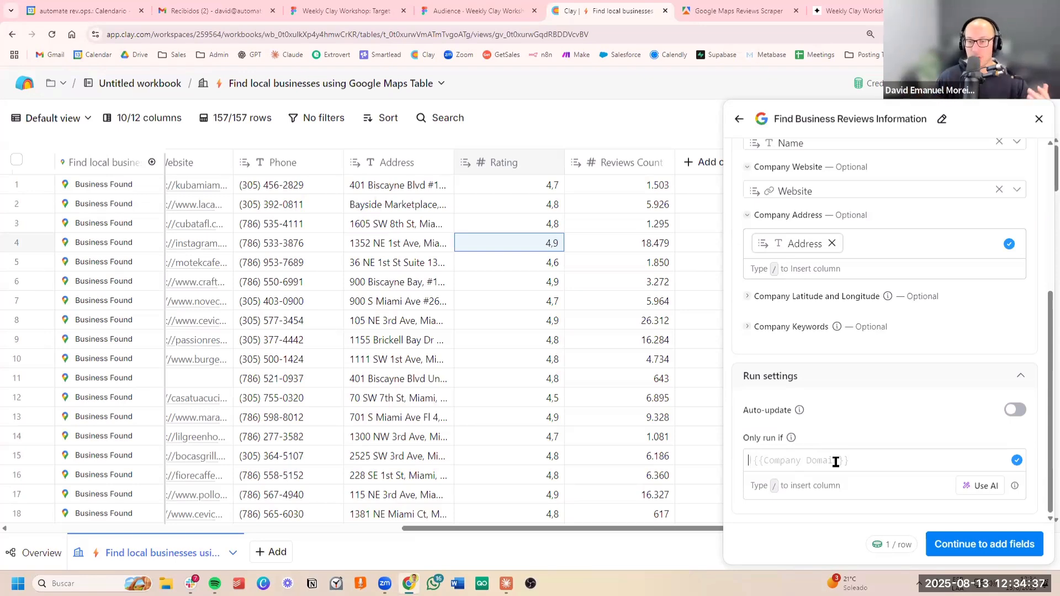
left_click(982, 488)
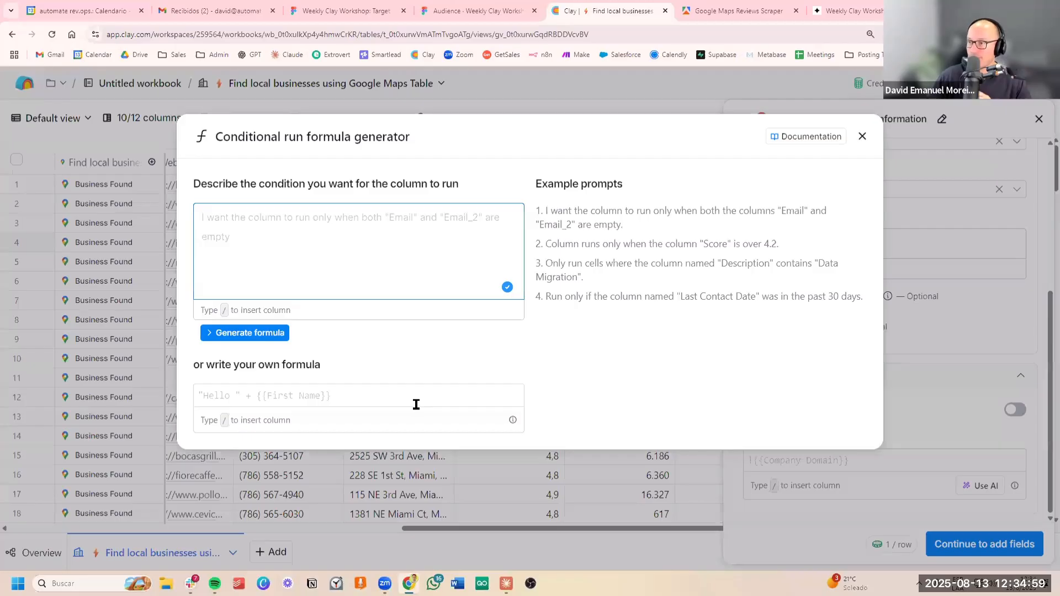
left_click(862, 137)
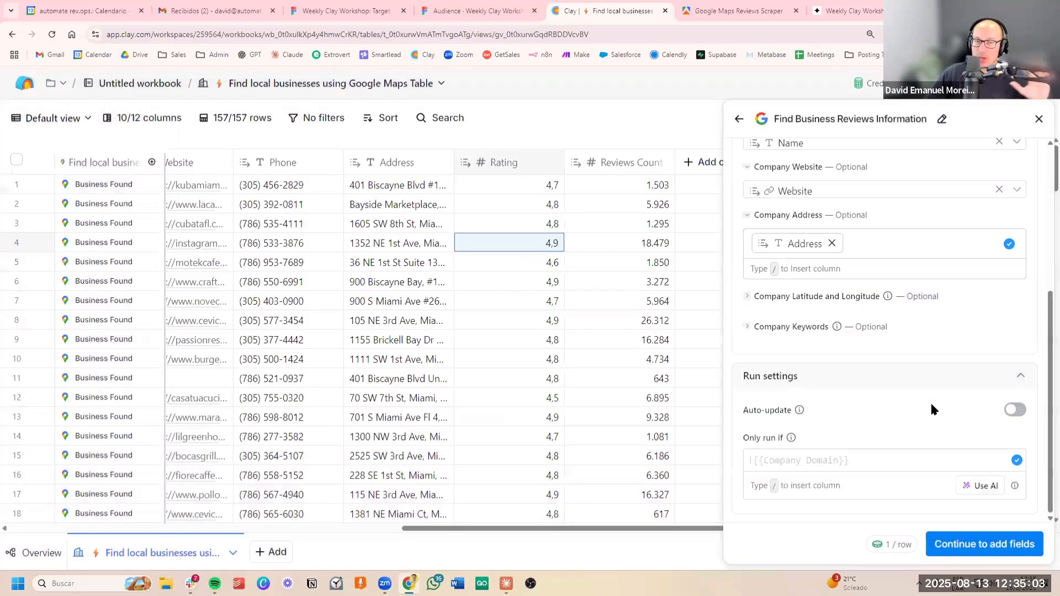
Step: Exclude Title, Rating and Reviews from the enrichment's output columns and save the enrichment without running it
left_click(1009, 547)
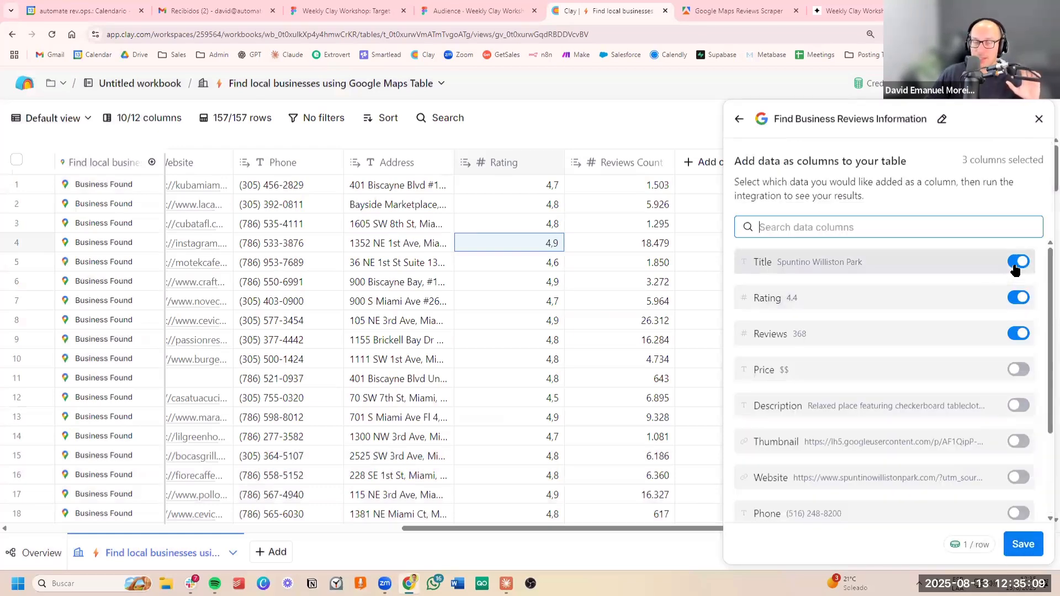
scroll(942, 457, "down", 2)
scroll(942, 457, "up", 2)
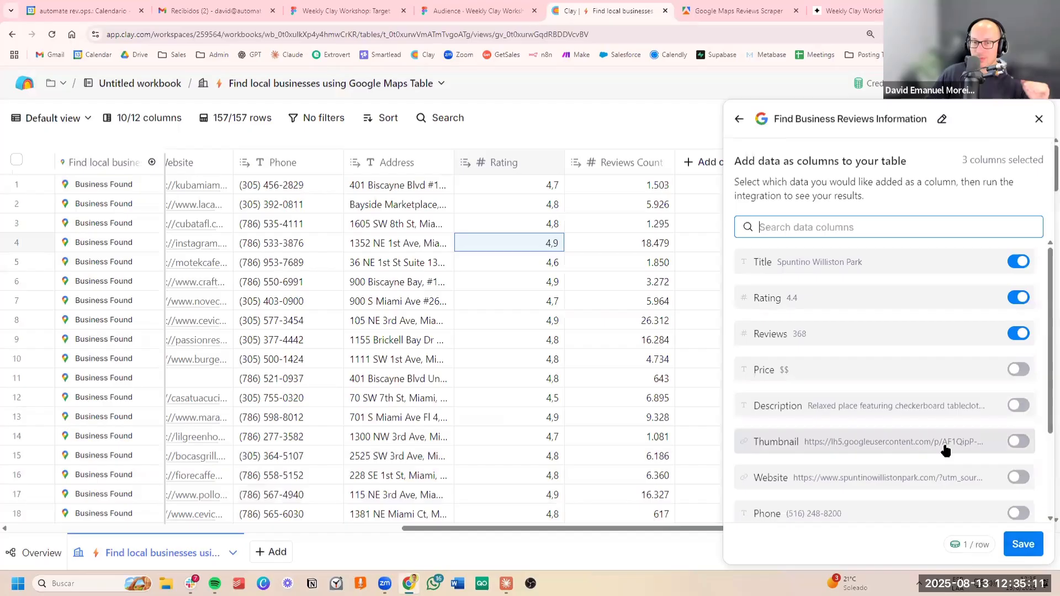
left_click(1018, 297)
left_click(1017, 298)
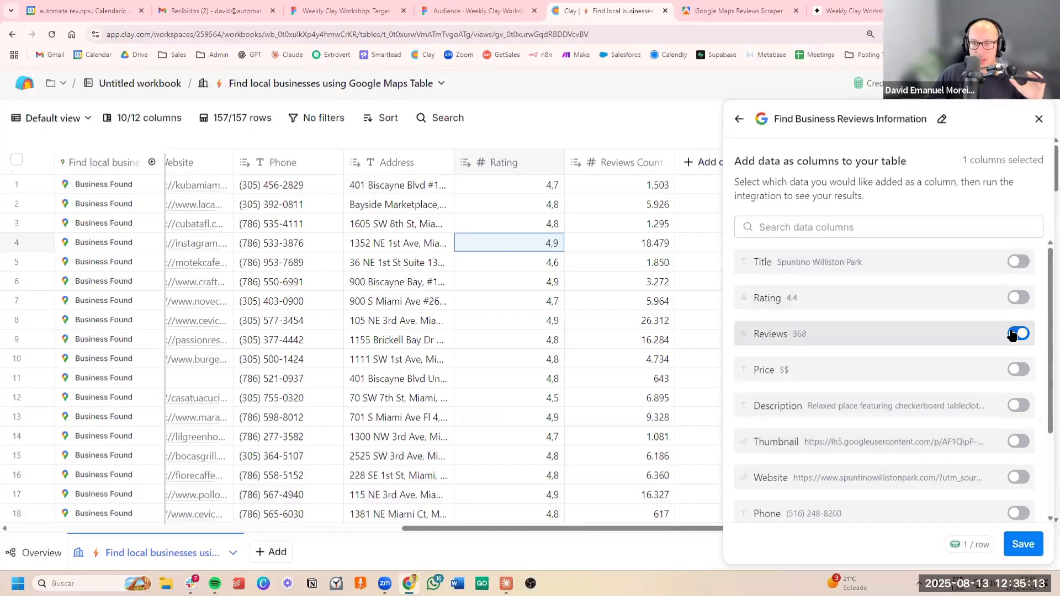
left_click(1017, 333)
scroll(939, 364, "down", 2)
left_click(1022, 544)
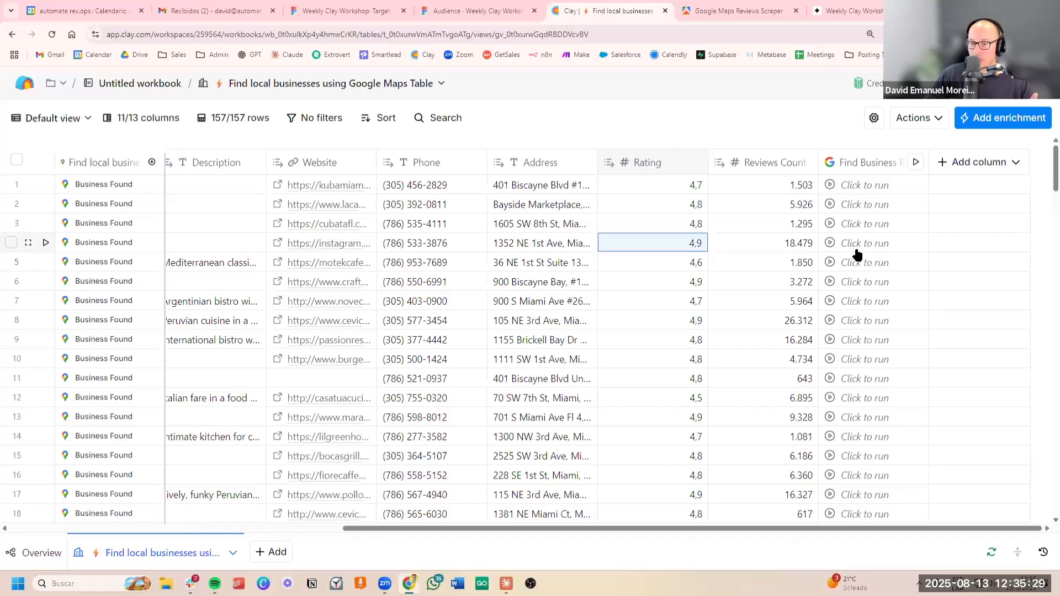
Step: Turn off automatic updates for all columns in the local businesses table
left_click(993, 554)
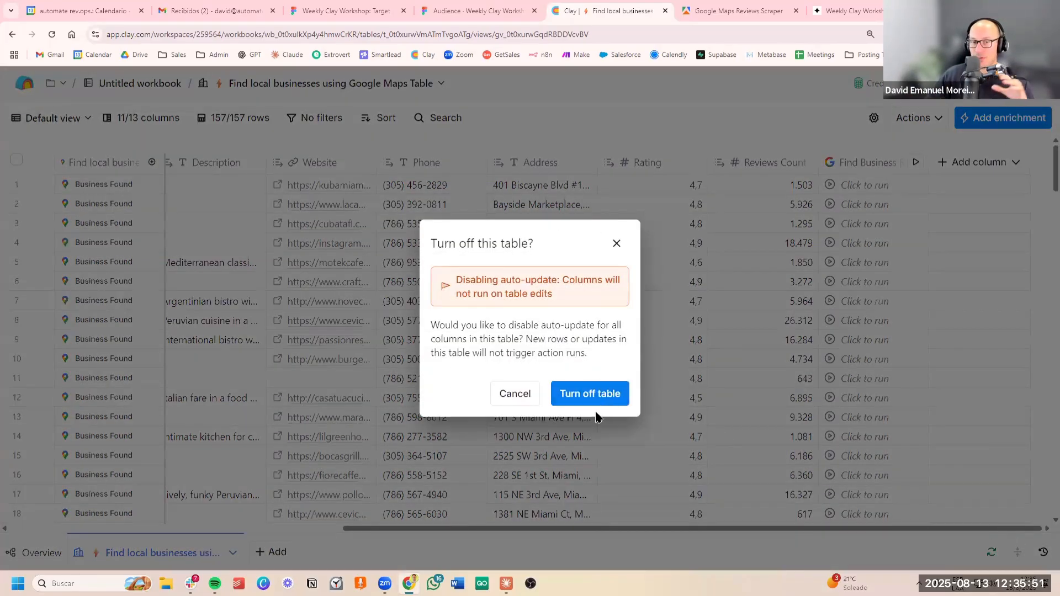
left_click(587, 395)
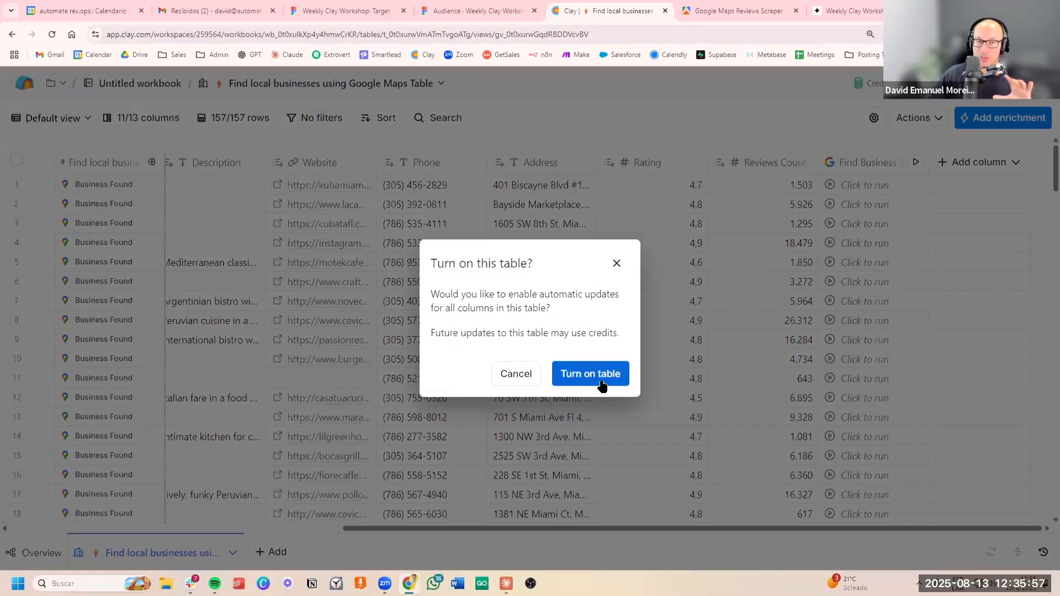
Step: Enable automatic deduplication for the table, using the Website column, and save the changes
left_click(615, 265)
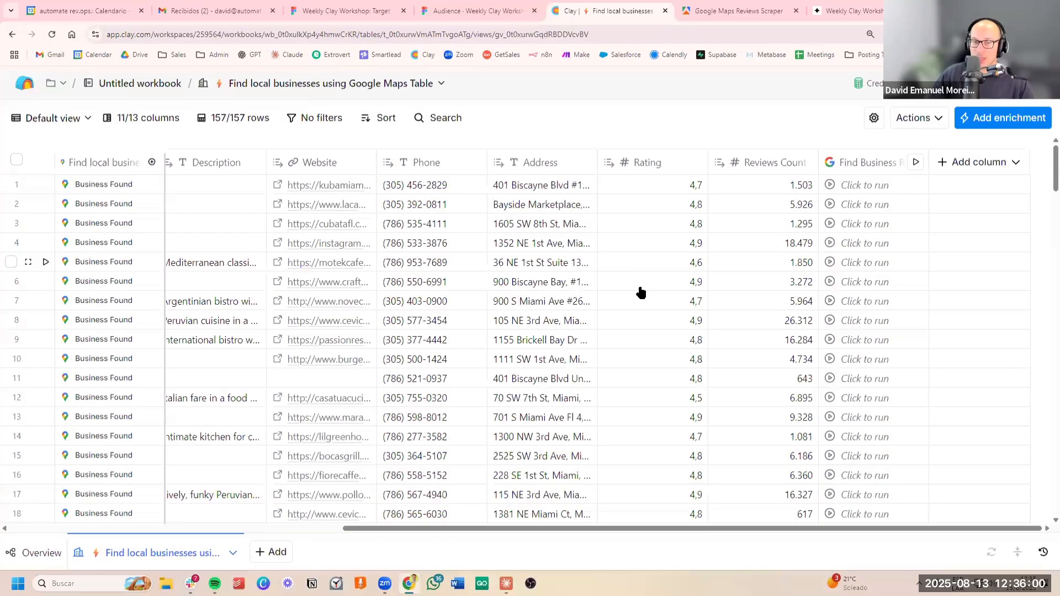
left_click(1024, 558)
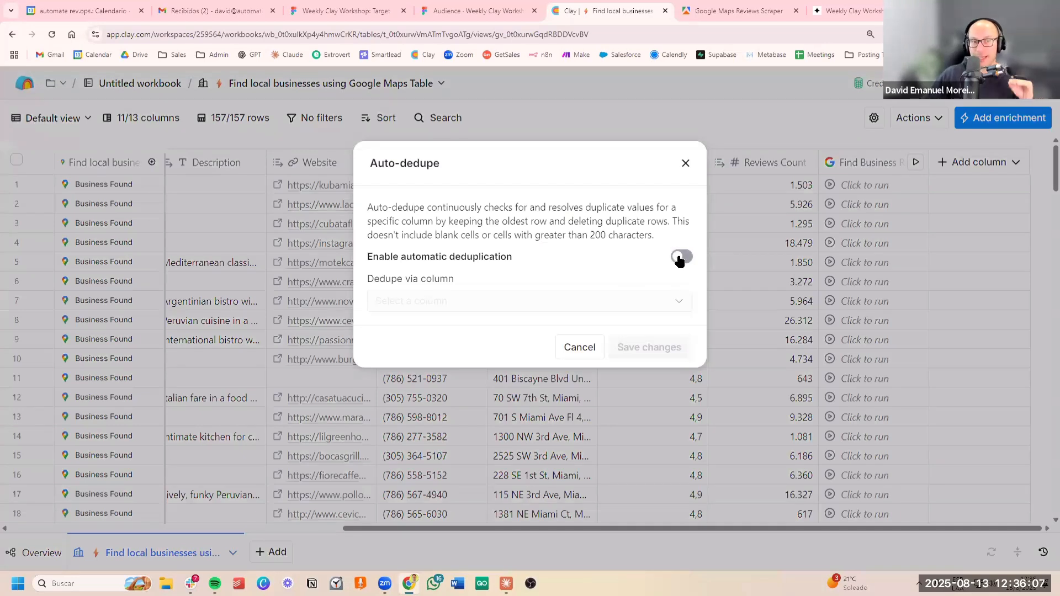
left_click(680, 258)
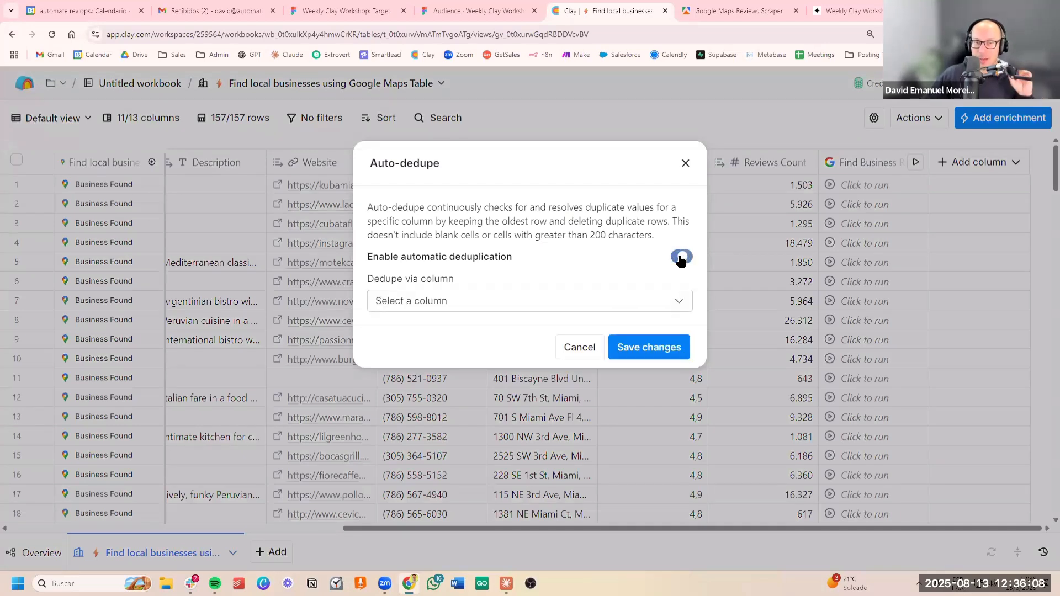
left_click(648, 302)
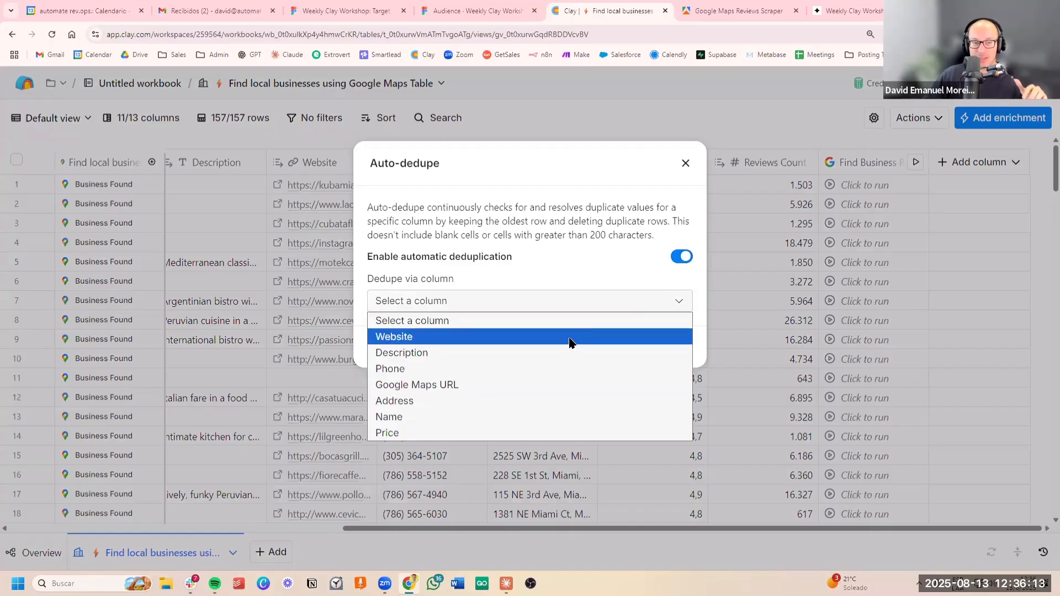
left_click(570, 341)
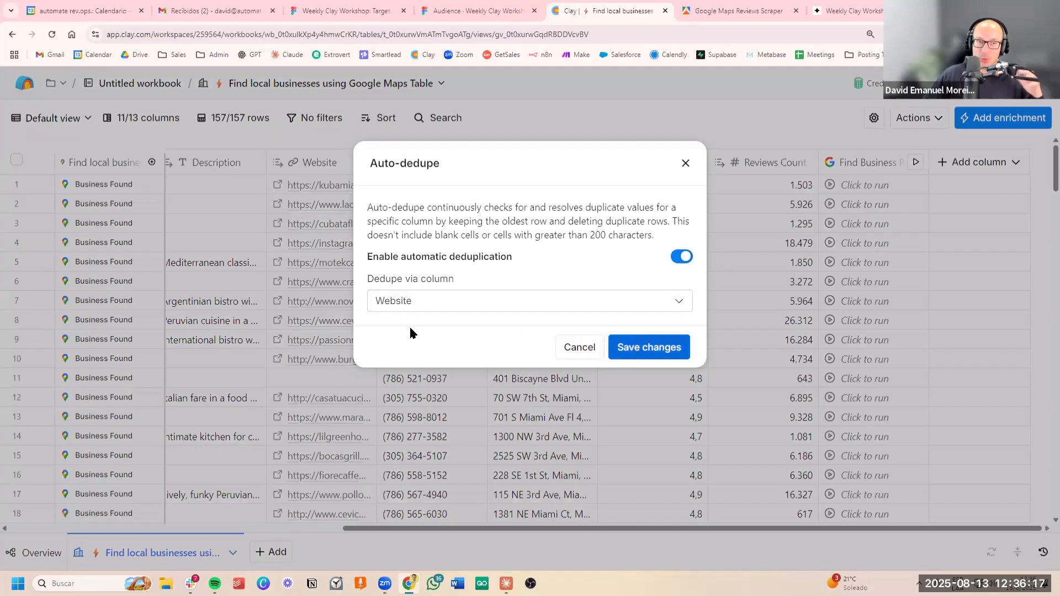
left_click(640, 346)
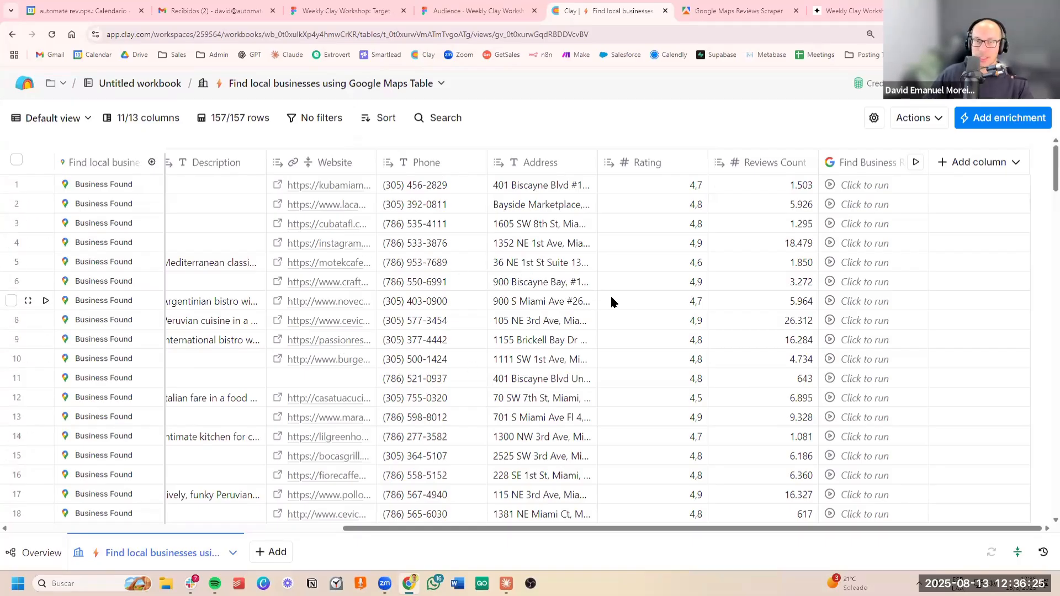
Step: Run the Find Business Reviews Information enrichment on the first 10 rows
scroll(609, 296, "left", 5)
scroll(611, 303, "right", 5)
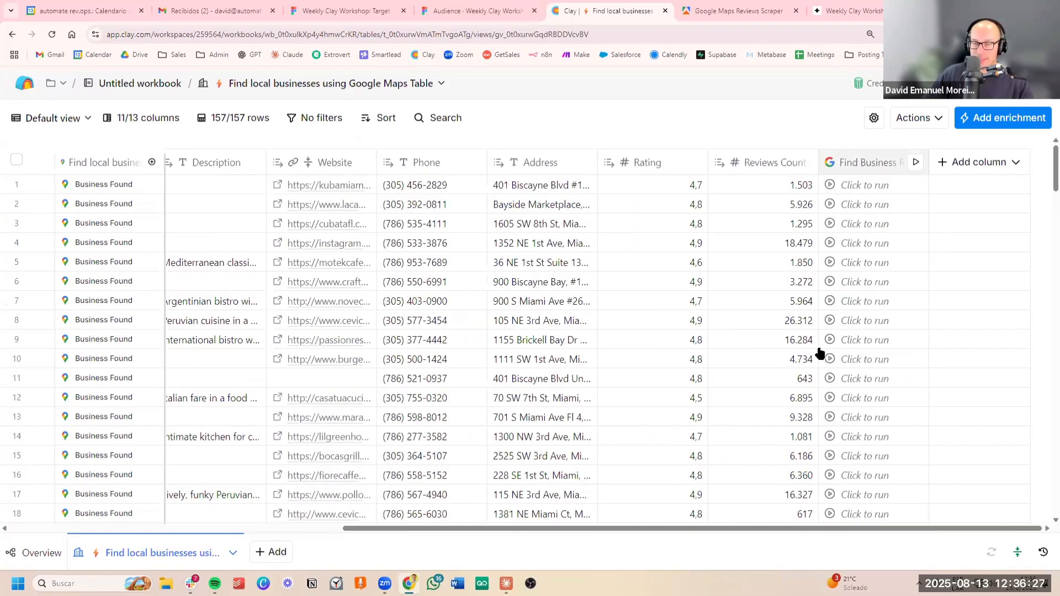
scroll(773, 320, "left", 5)
scroll(828, 265, "right", 5)
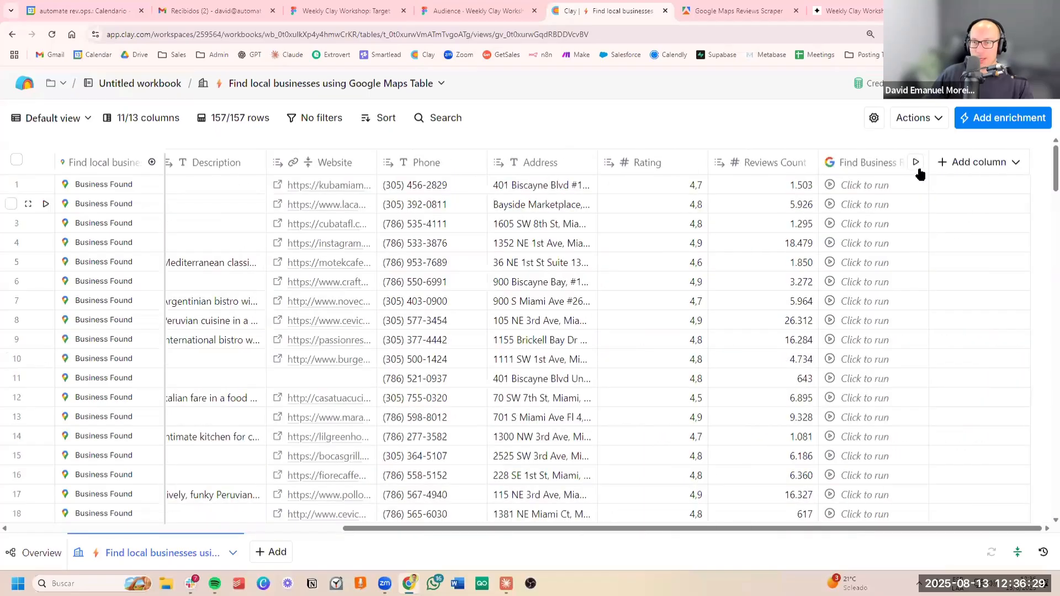
left_click(915, 165)
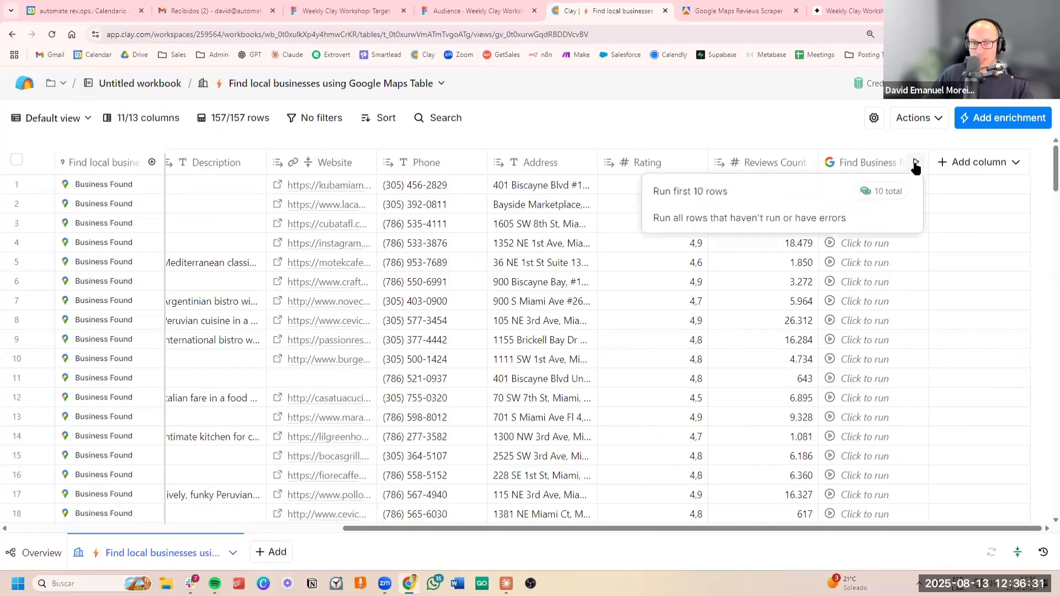
left_click(710, 192)
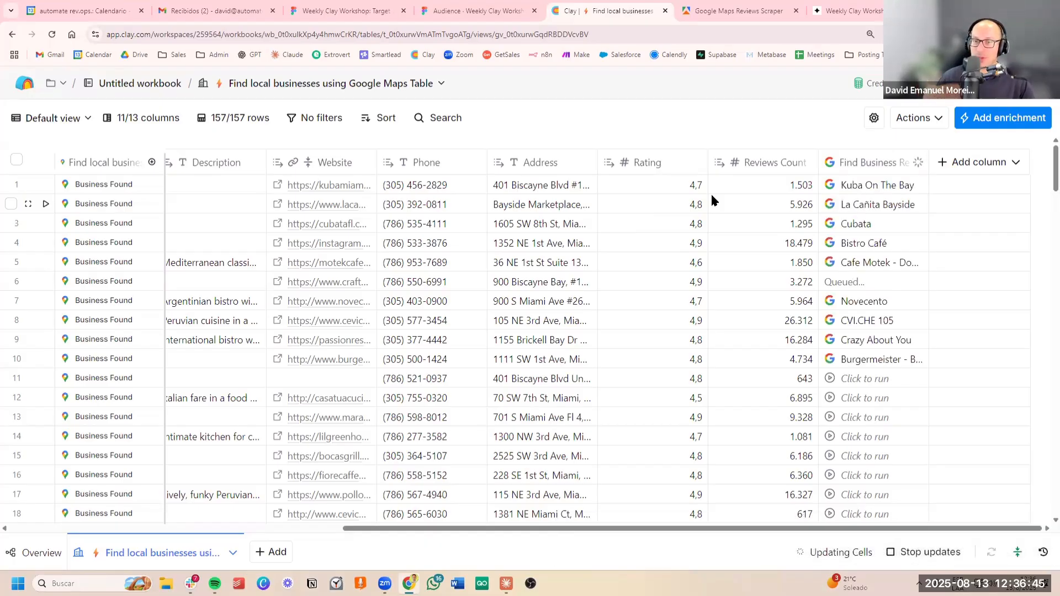
Step: Examine the cell details of the business reviews information returned for the first three restaurants
left_click(872, 190)
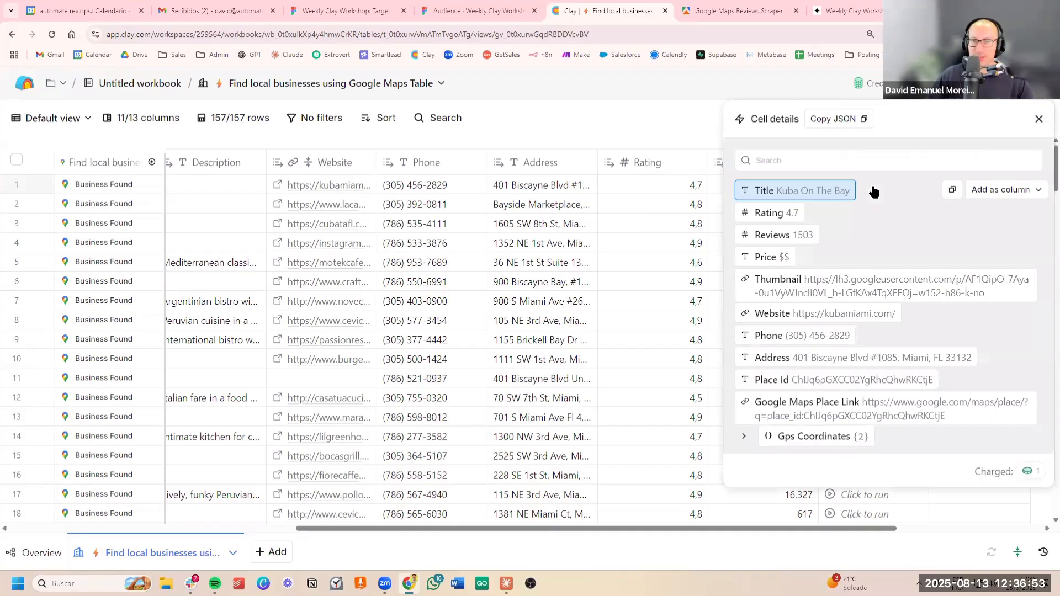
scroll(428, 253, "right", 5)
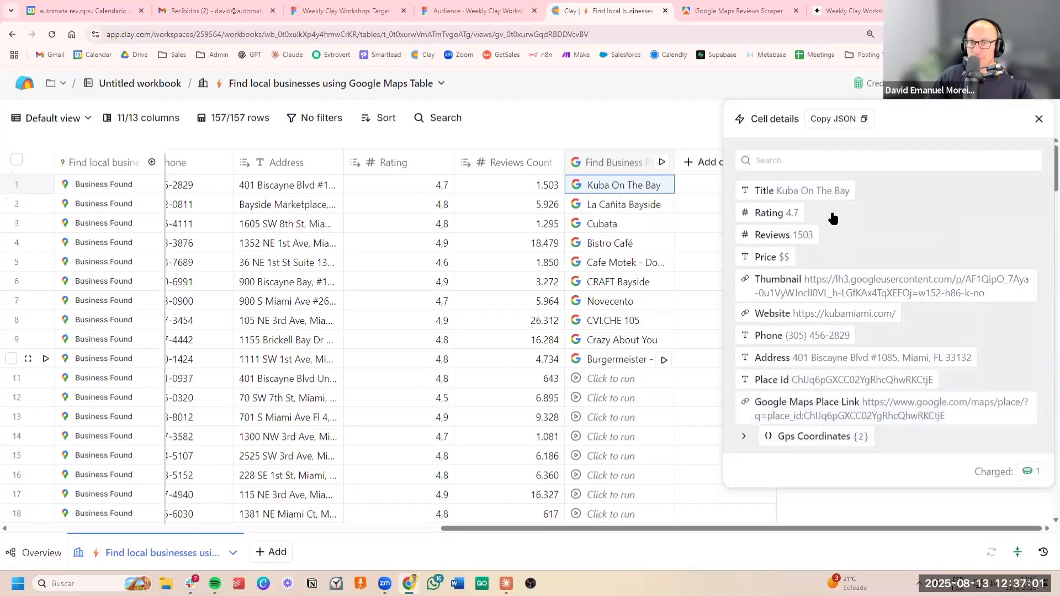
left_click(891, 193)
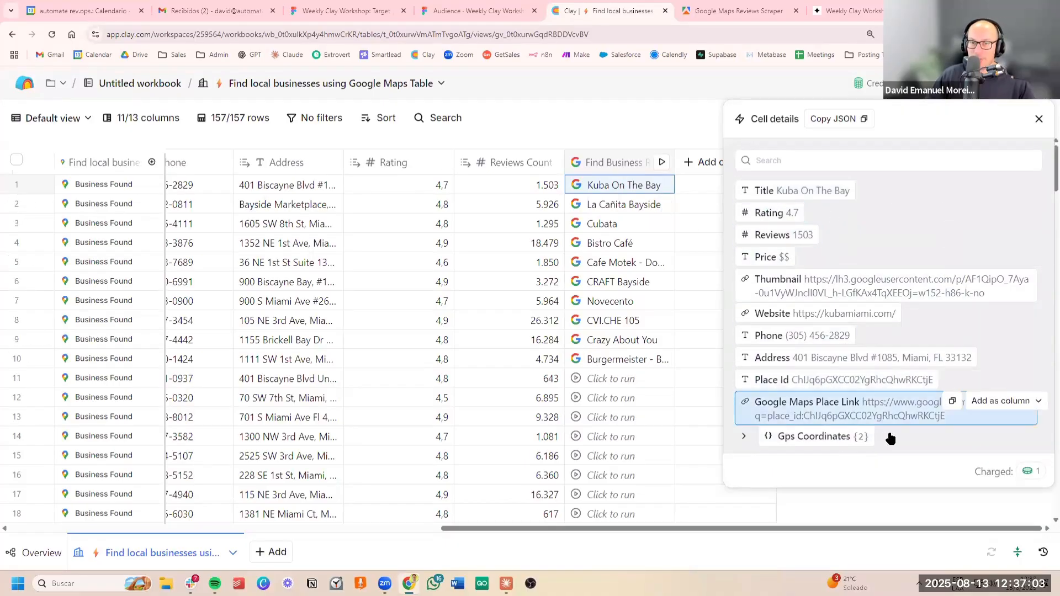
left_click(869, 434)
left_click(628, 208)
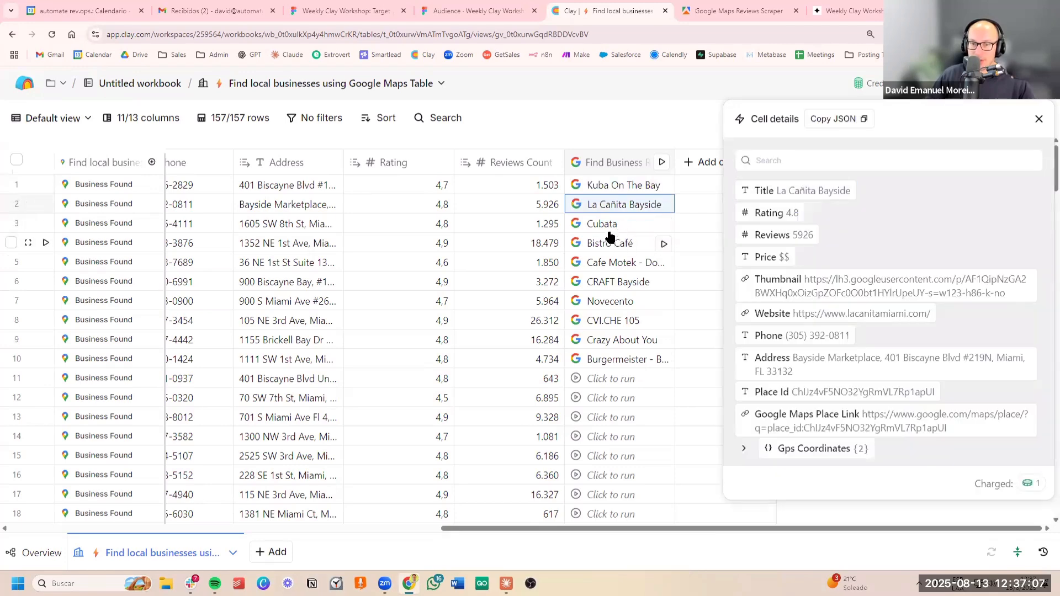
left_click(609, 229)
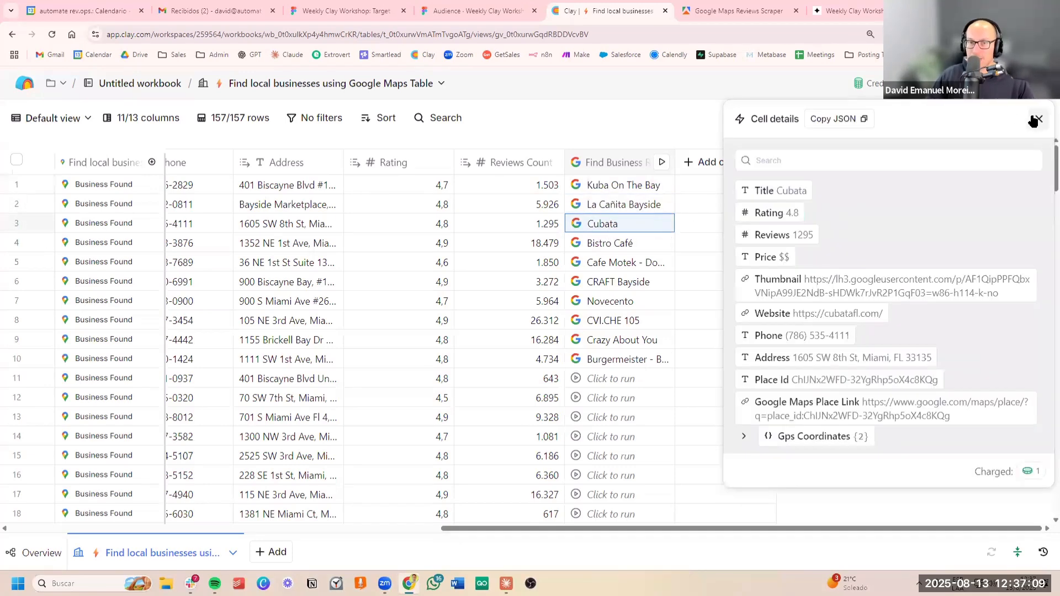
left_click(1037, 120)
Step: Search the enrichments for "google review" and add Google's Find Business Reviews Text and Keywords
left_click(1010, 118)
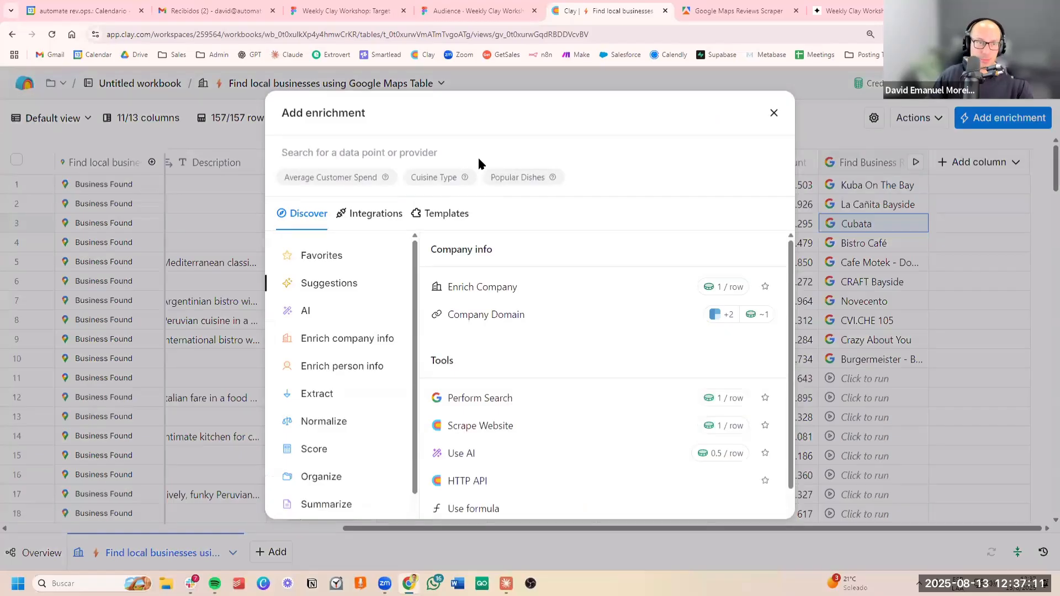
type("review")
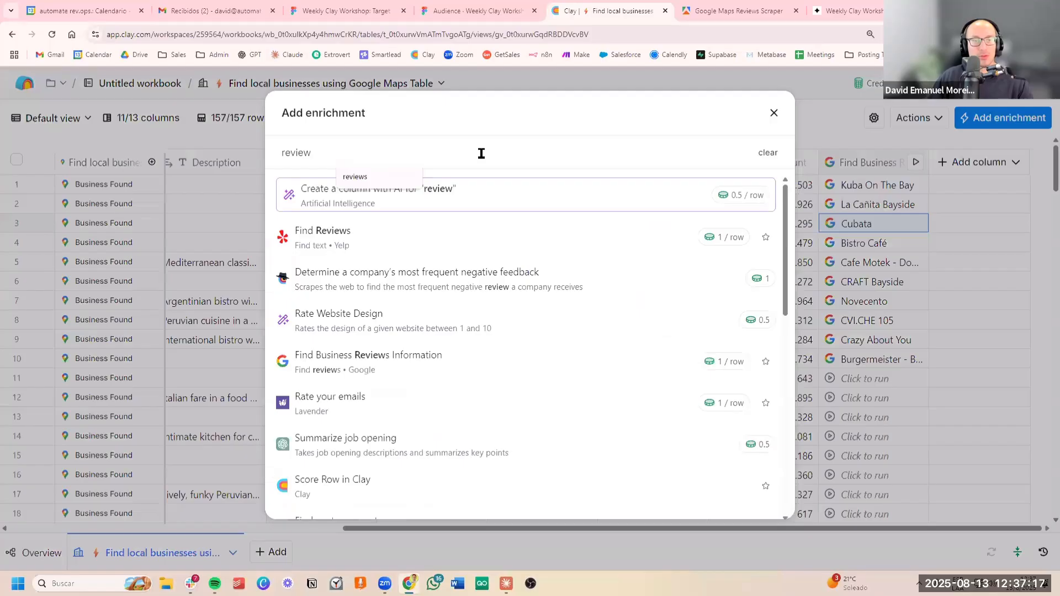
key("Down")
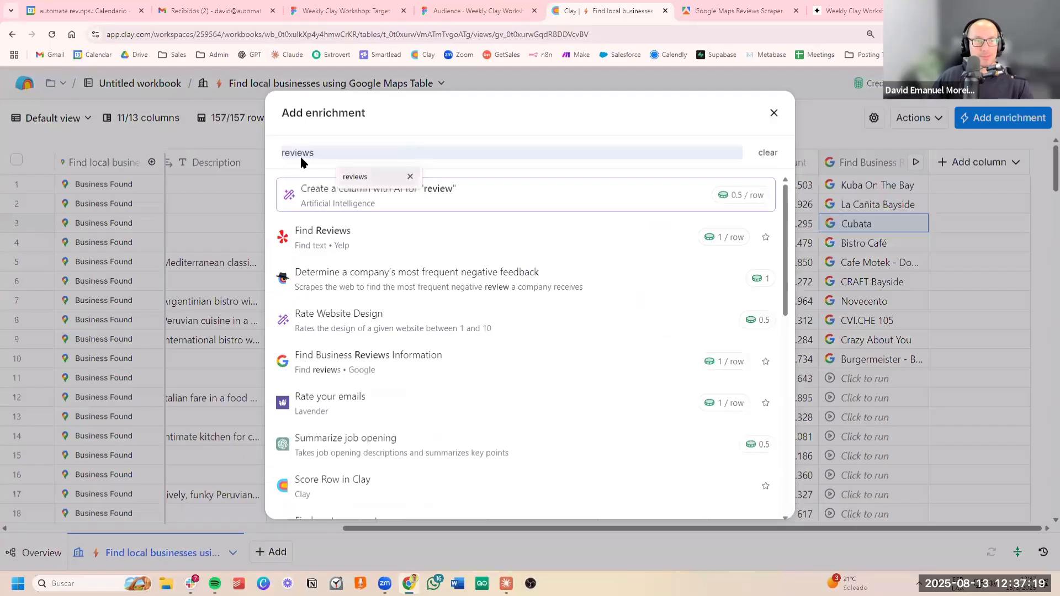
key("Up")
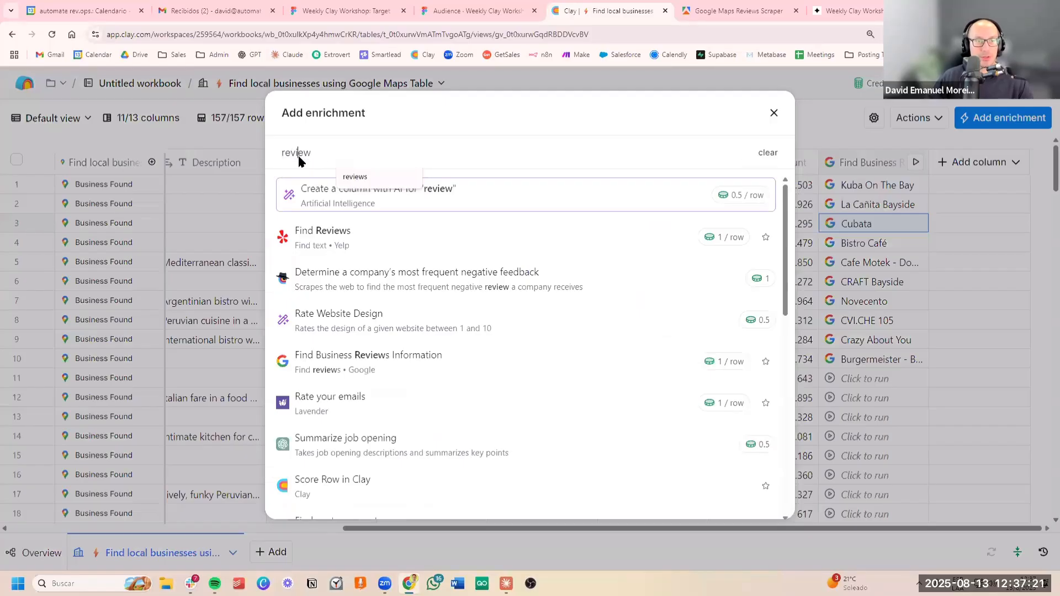
type("google")
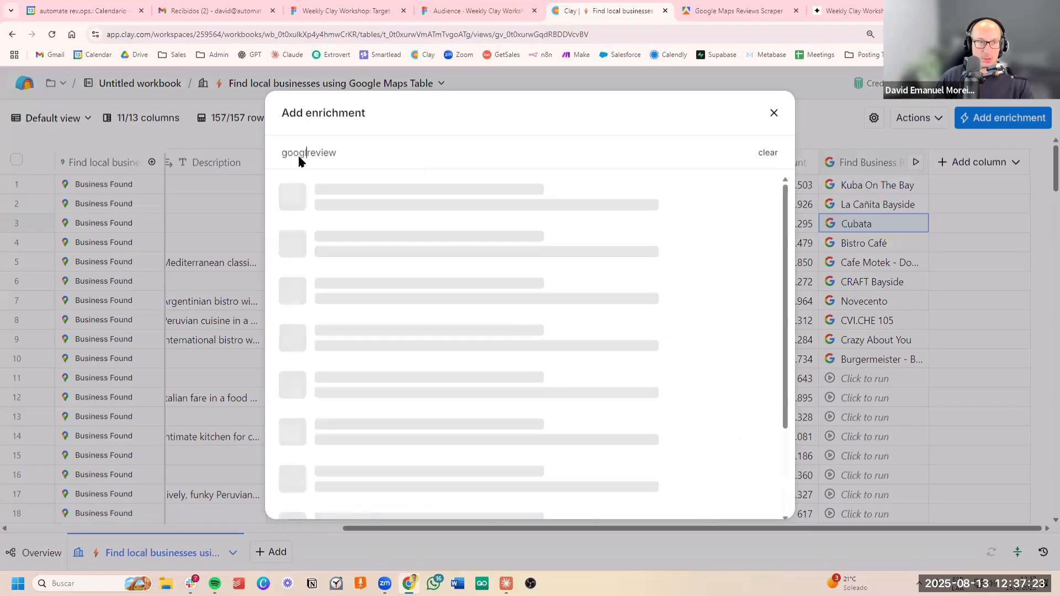
left_click(400, 149)
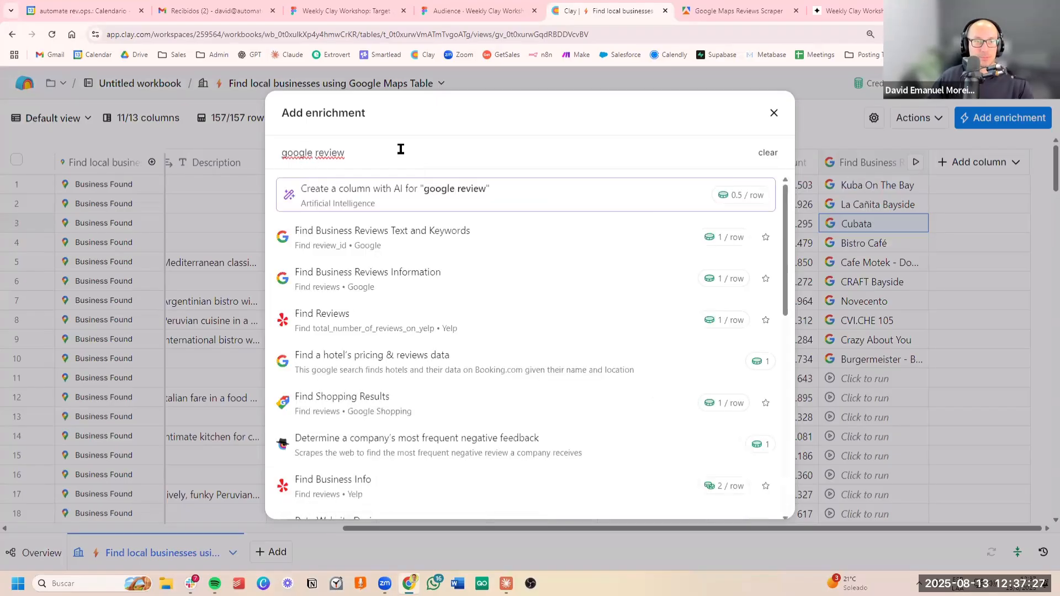
mouse_move(471, 241)
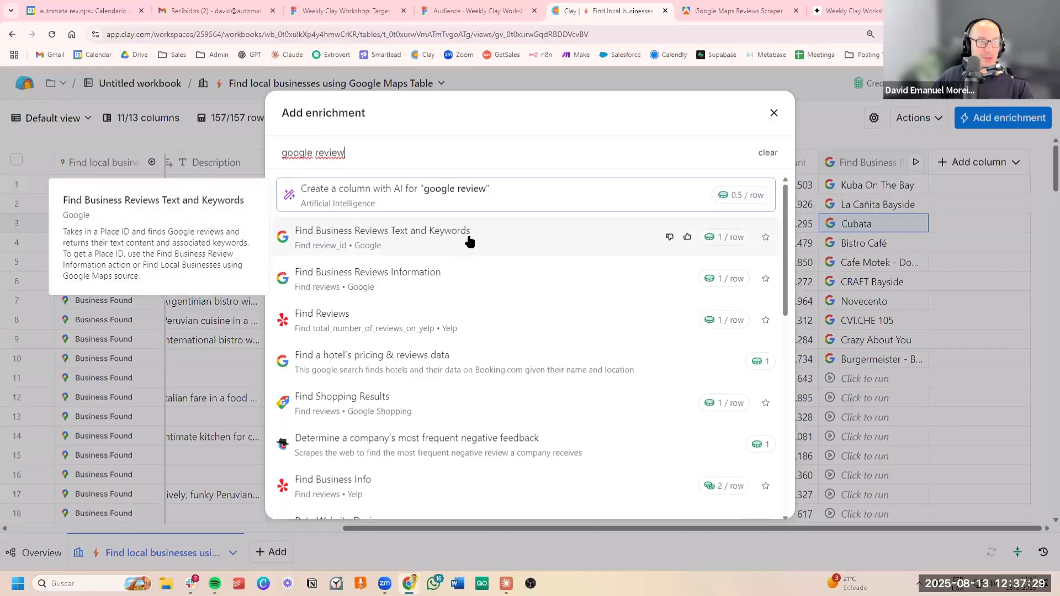
left_click(469, 240)
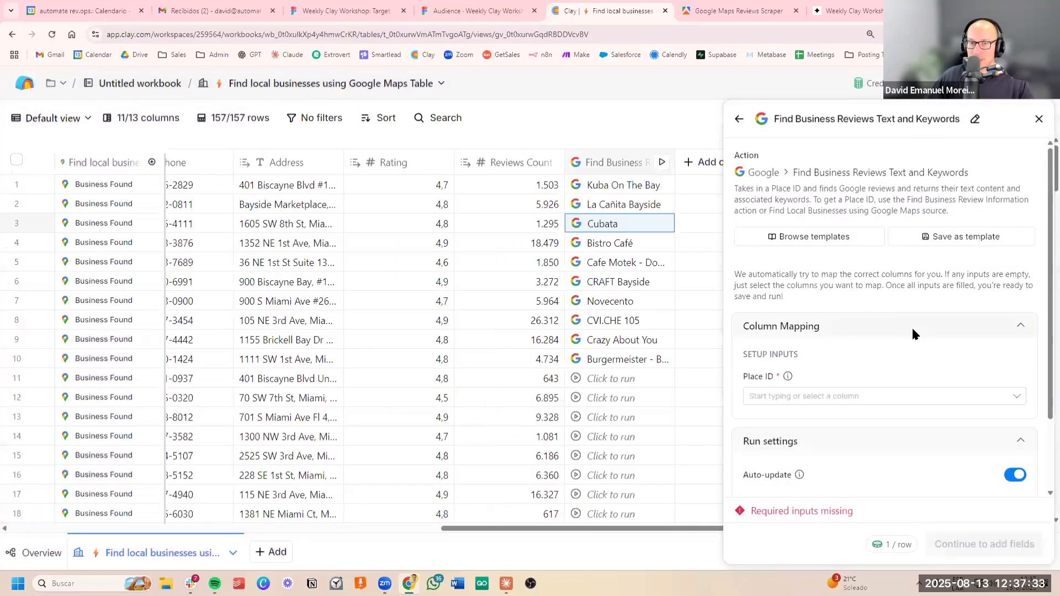
Step: Map the Place ID input to the id field of the Find local businesses using Google Maps data and turn off Auto-update
scroll(912, 327, "down", 2)
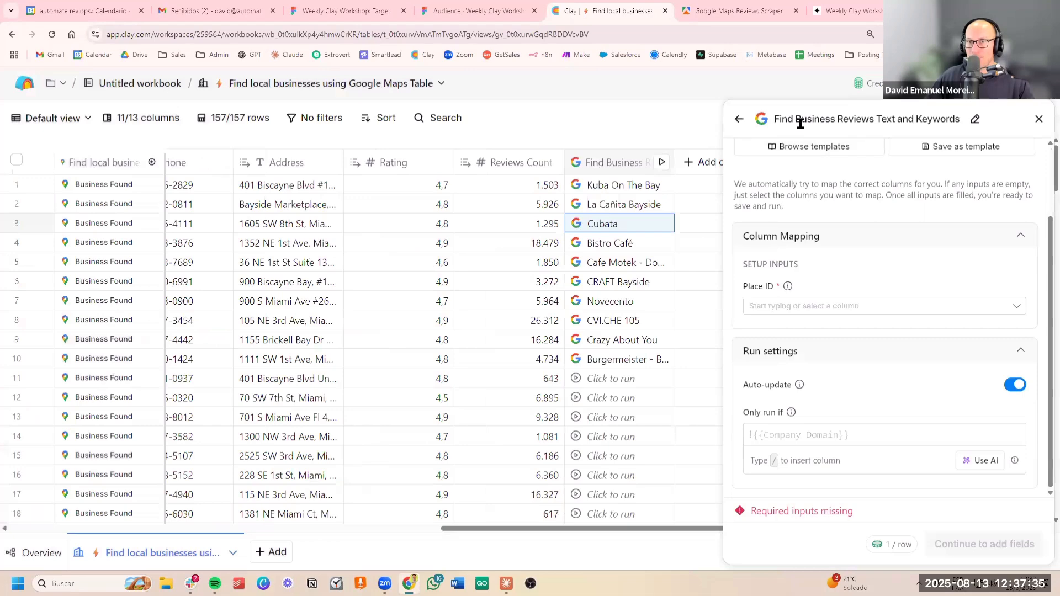
left_click_drag(805, 119, 844, 276)
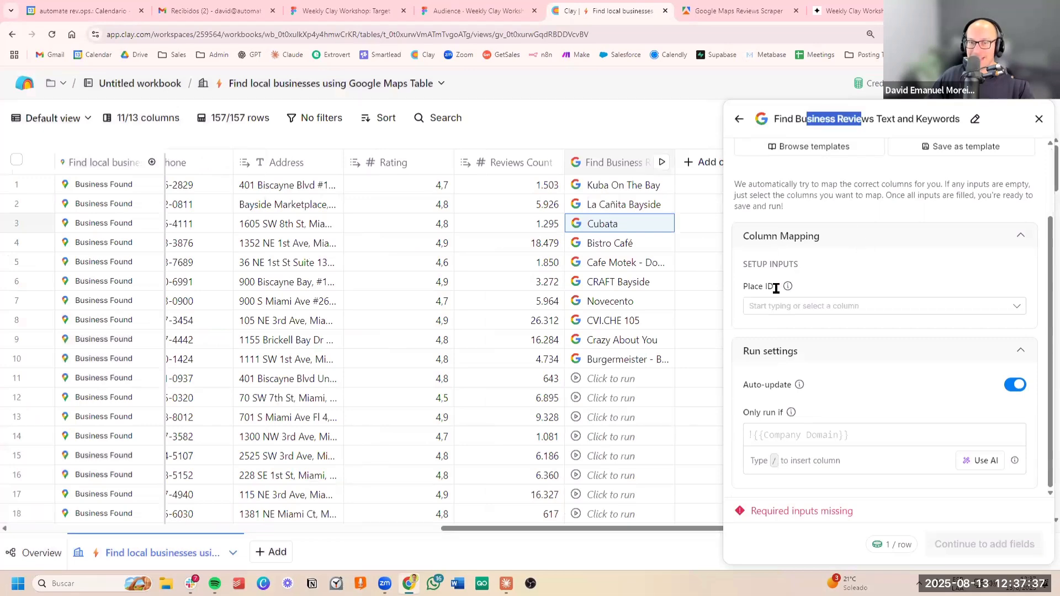
left_click(838, 306)
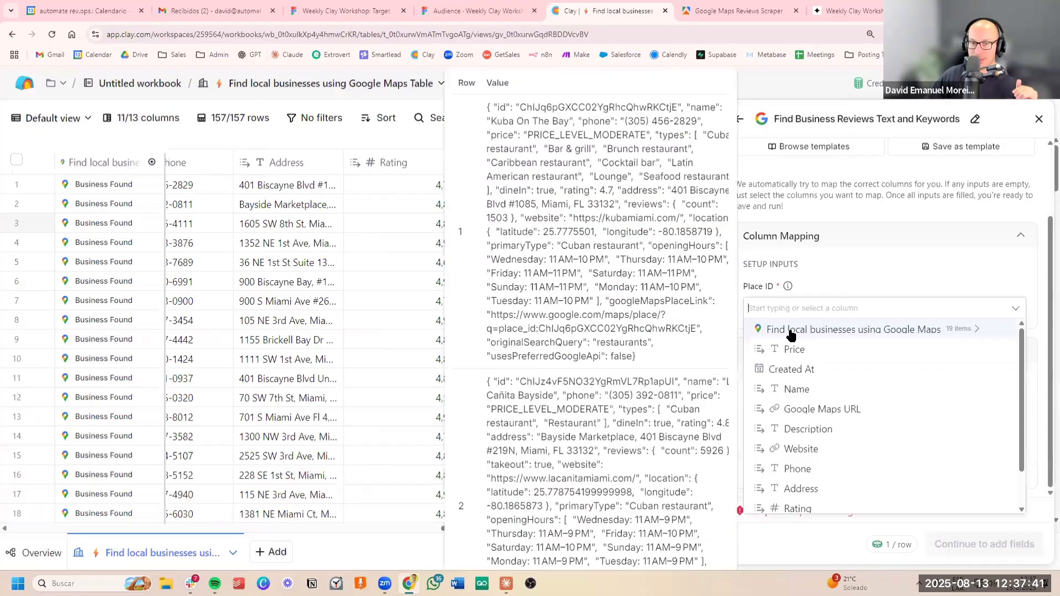
left_click(960, 333)
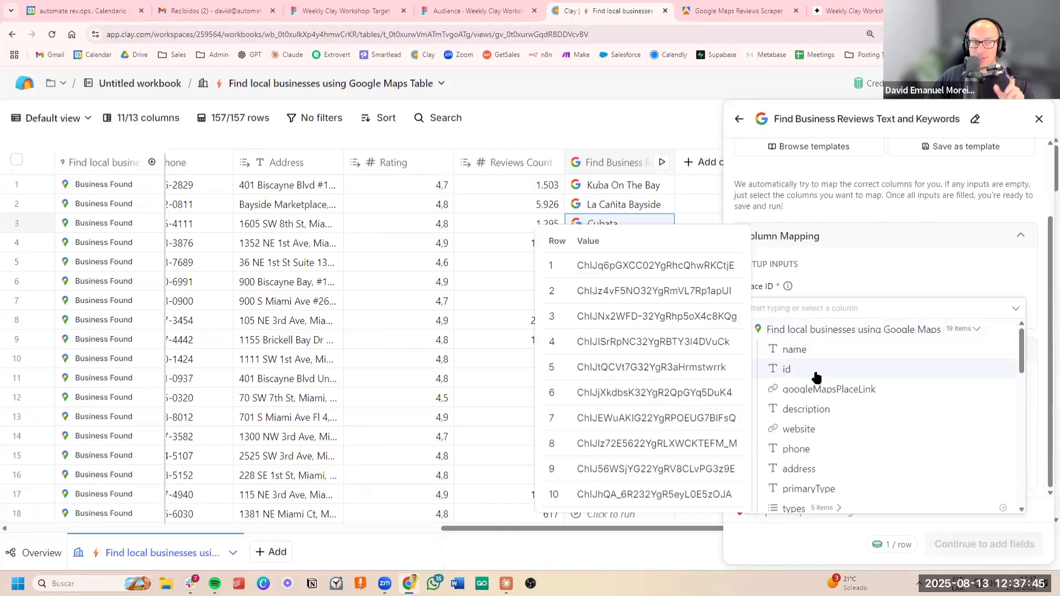
left_click(815, 374)
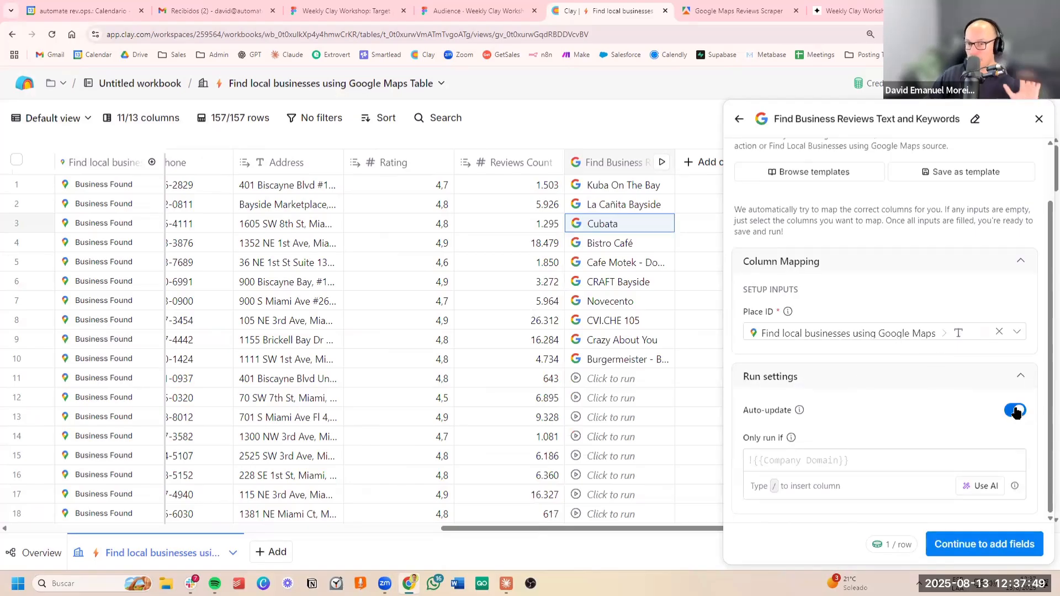
left_click(1015, 409)
Step: Save the reviews text and keywords enrichment without any extra data columns and run it on the first 10 rows
left_click(992, 545)
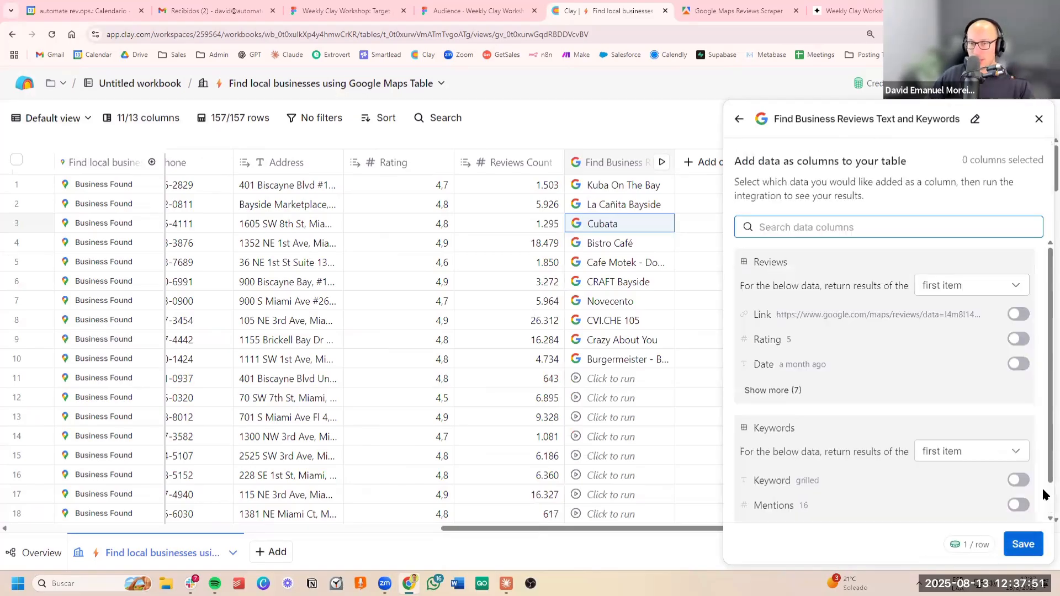
left_click(1025, 544)
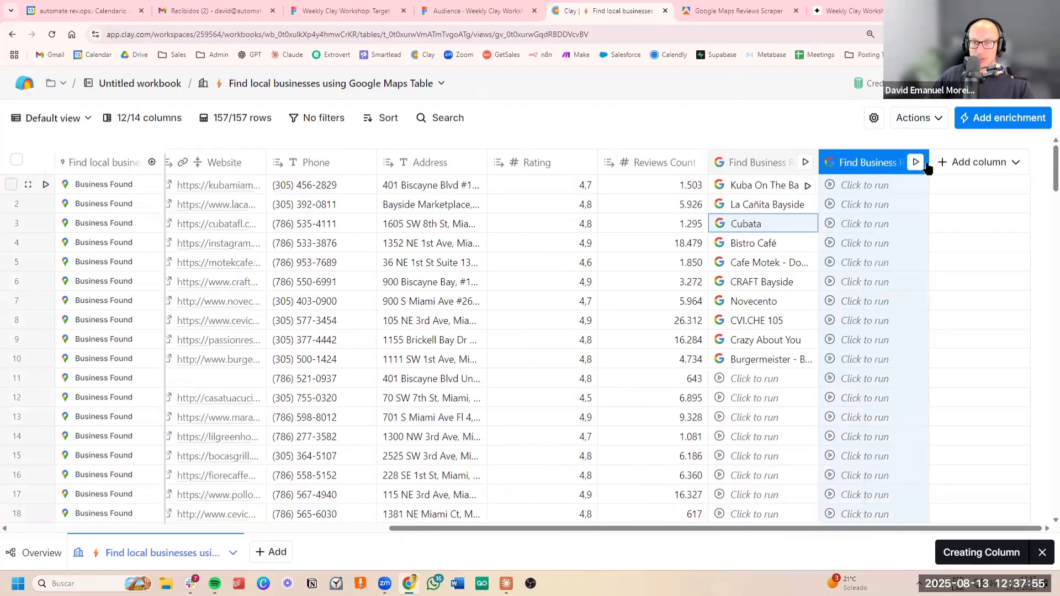
left_click(915, 163)
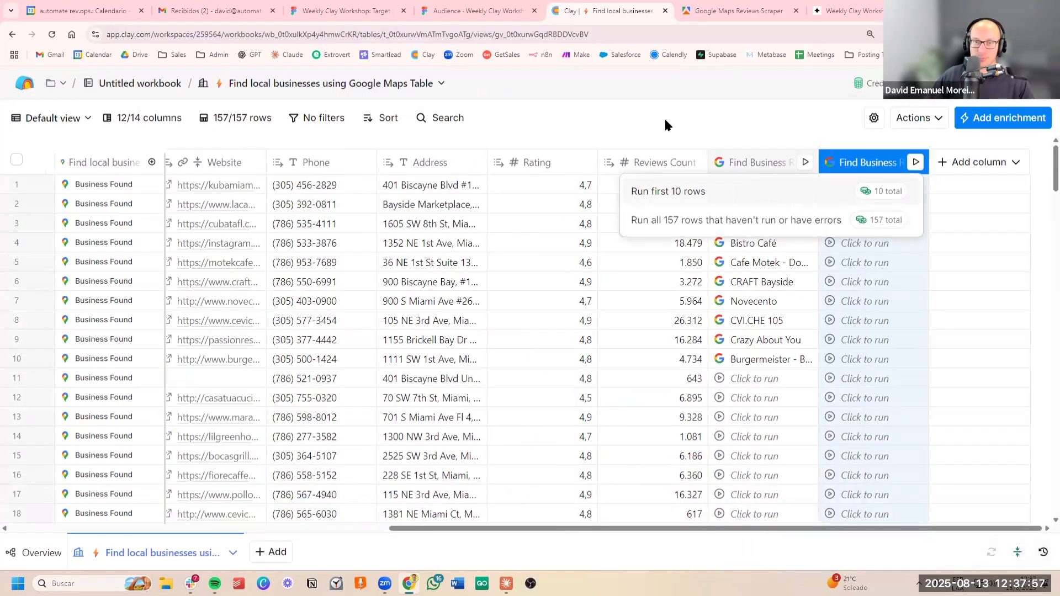
left_click(718, 191)
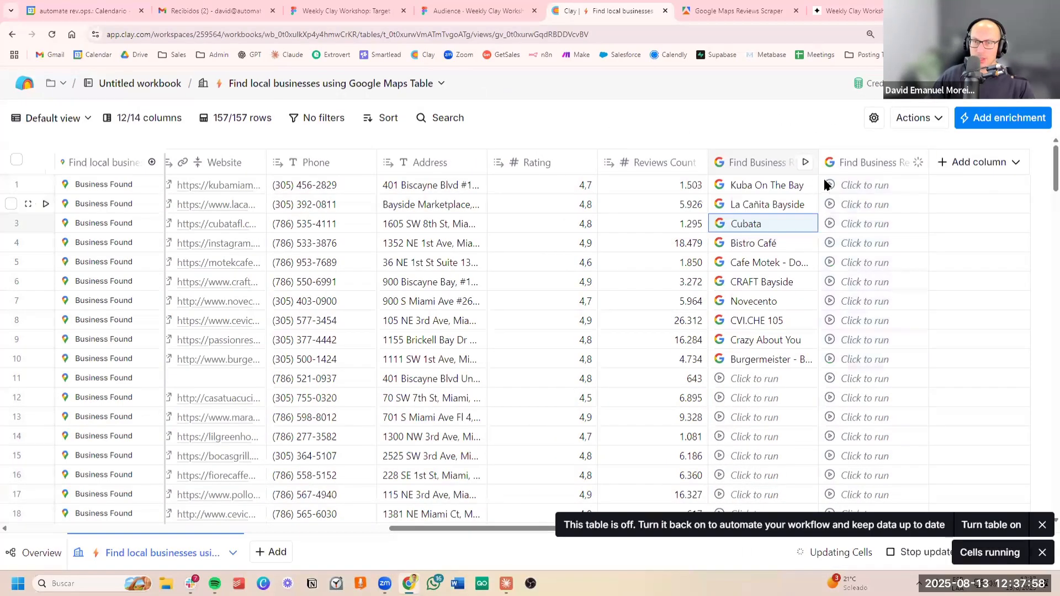
Step: Delete the Find Business Reviews Information column from the table
left_click(767, 163)
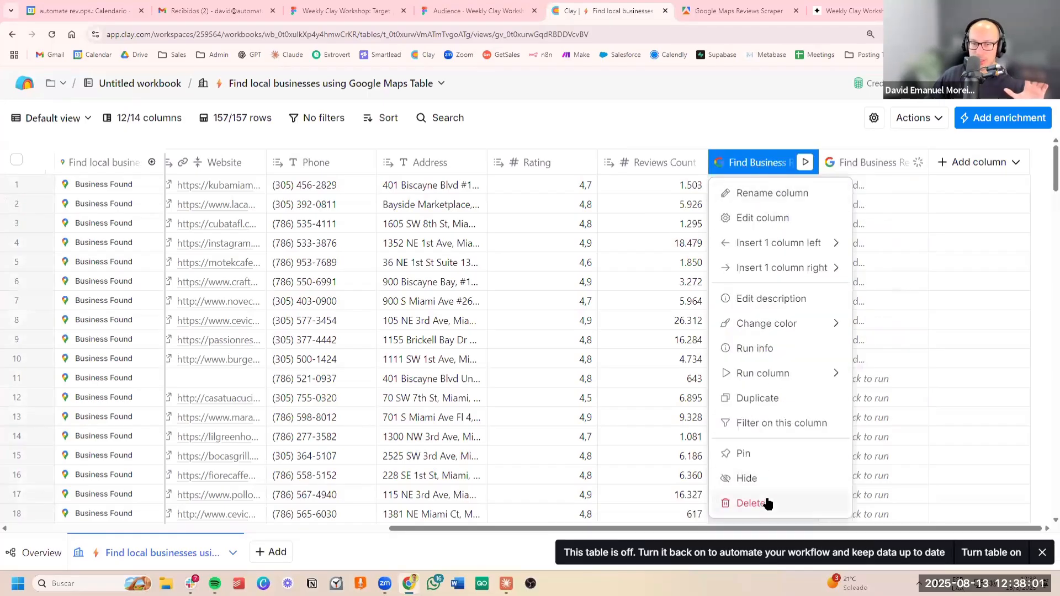
left_click(751, 503)
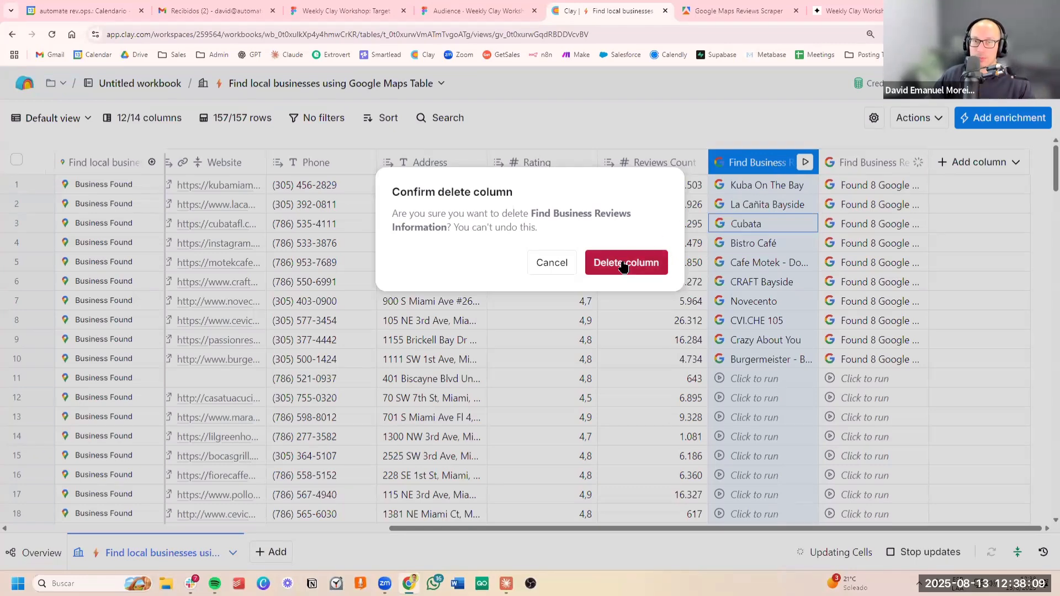
left_click(624, 265)
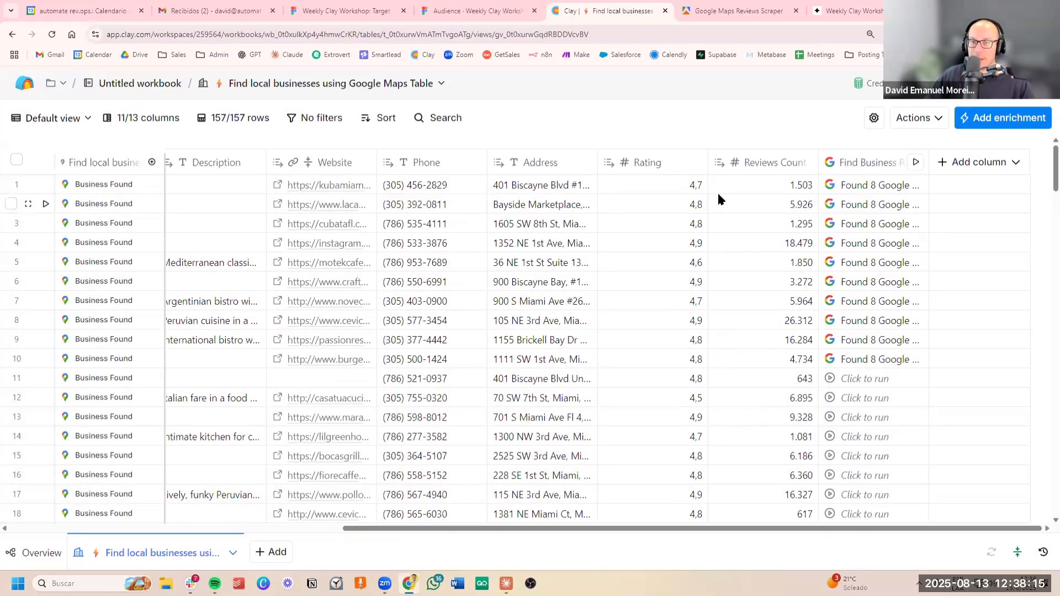
Step: Inspect the first row's Google reviews result, reading the first review's snippet and its expanded details
left_click(857, 188)
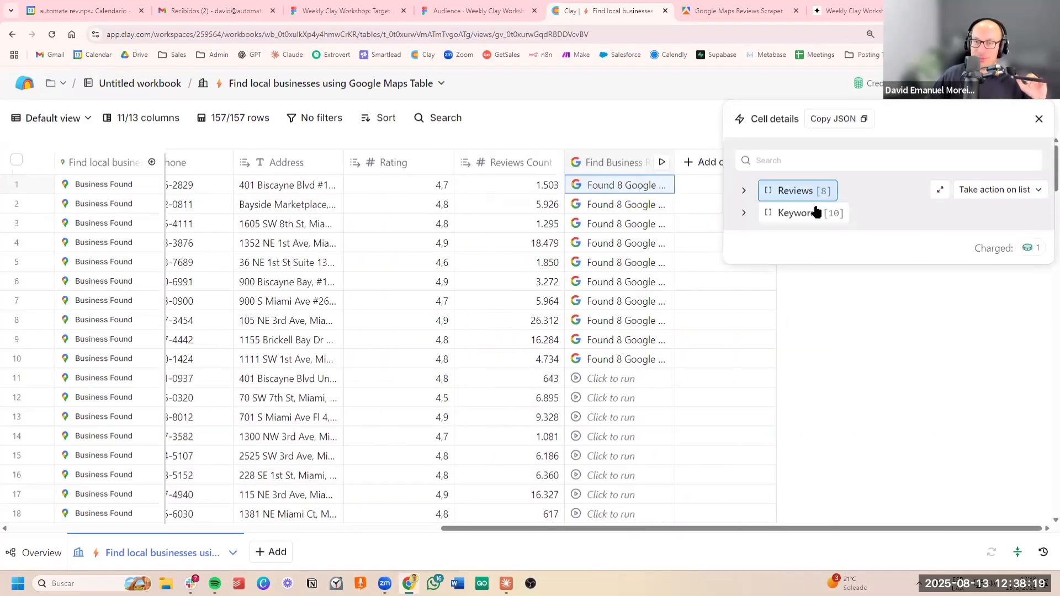
left_click(811, 192)
left_click(794, 213)
scroll(890, 301, "down", 3)
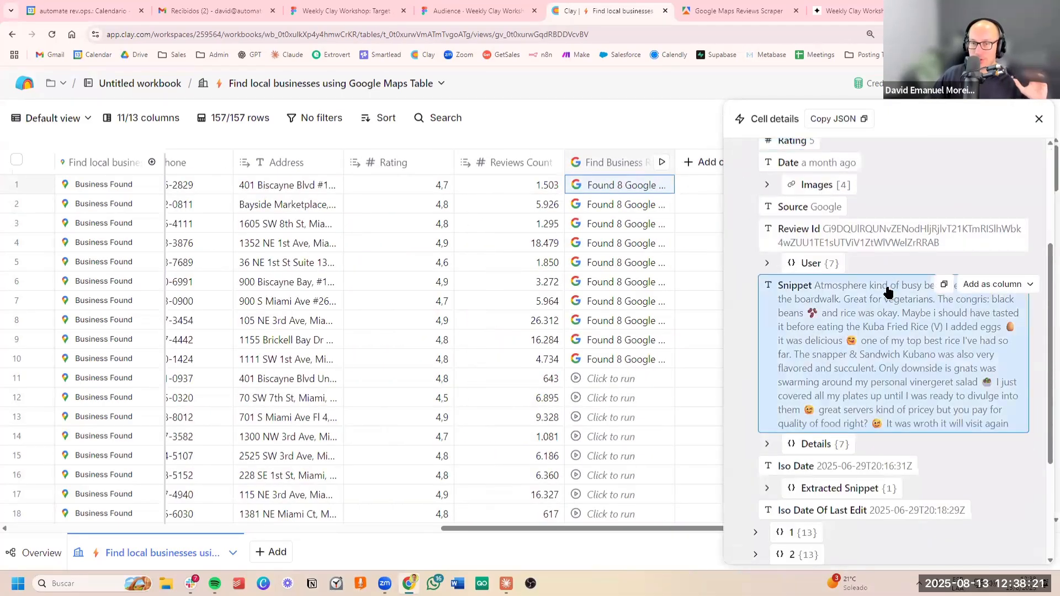
scroll(813, 316, "down", 2)
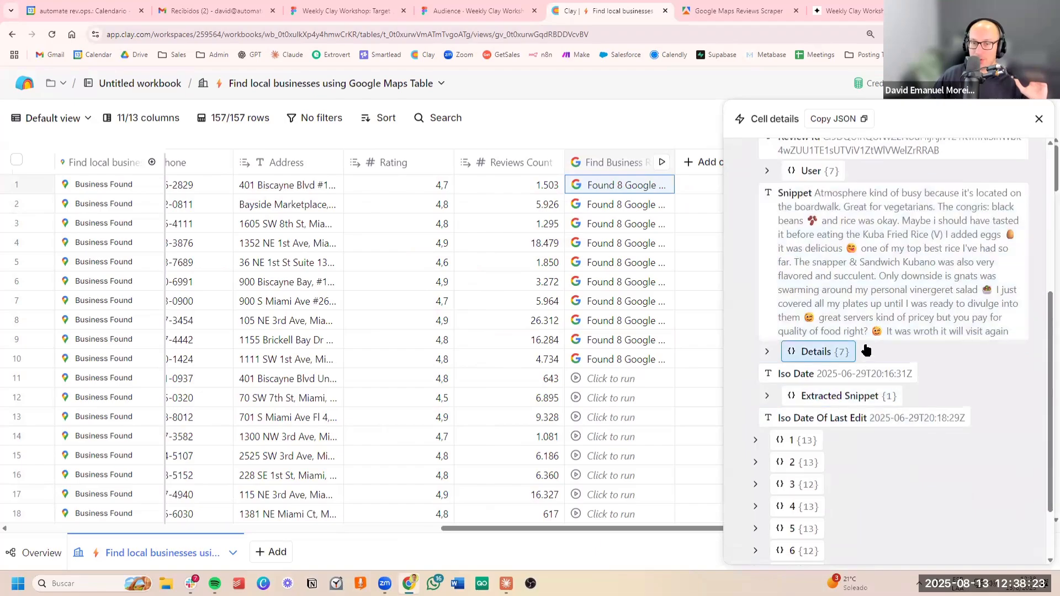
left_click(869, 351)
scroll(885, 345, "down", 2)
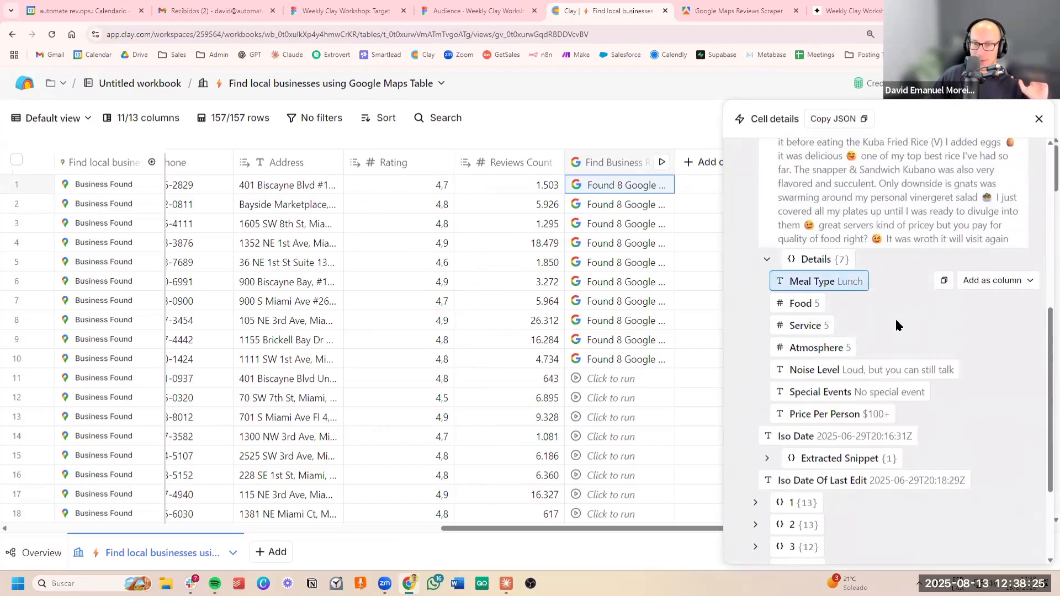
scroll(906, 393, "down", 2)
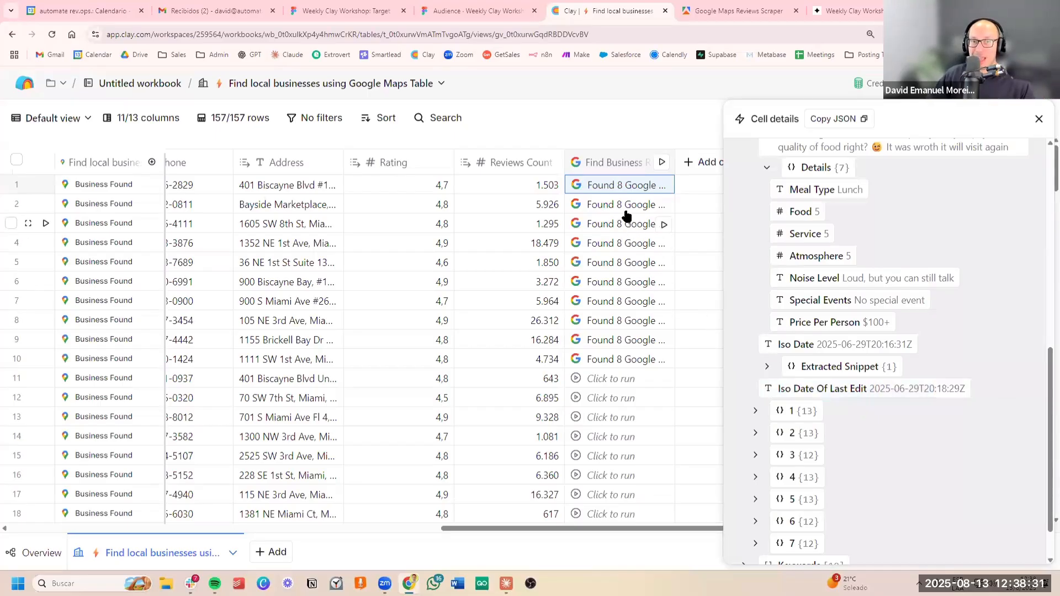
left_click(876, 411)
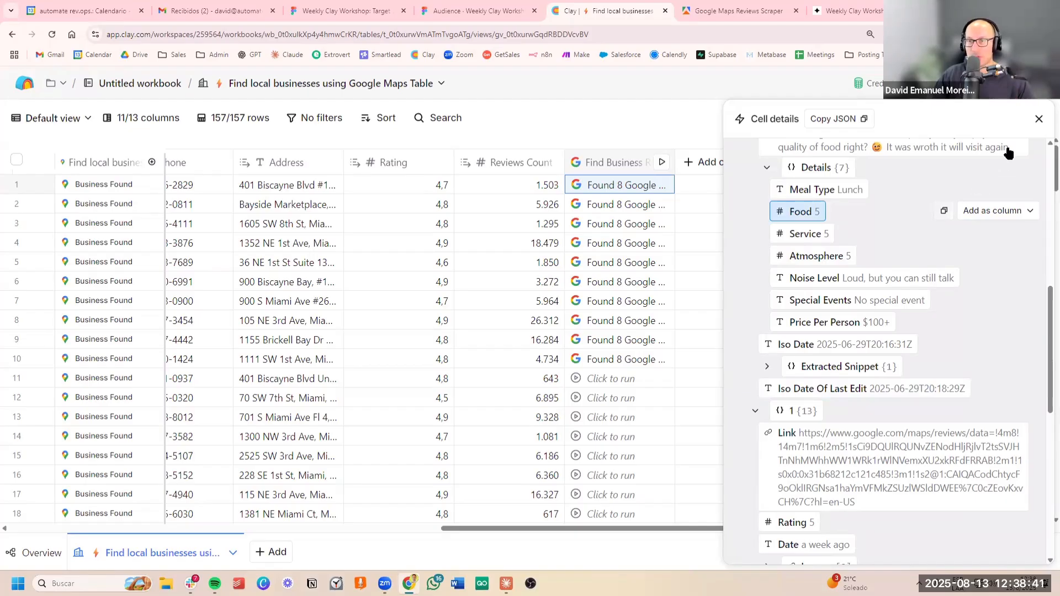
left_click(1038, 118)
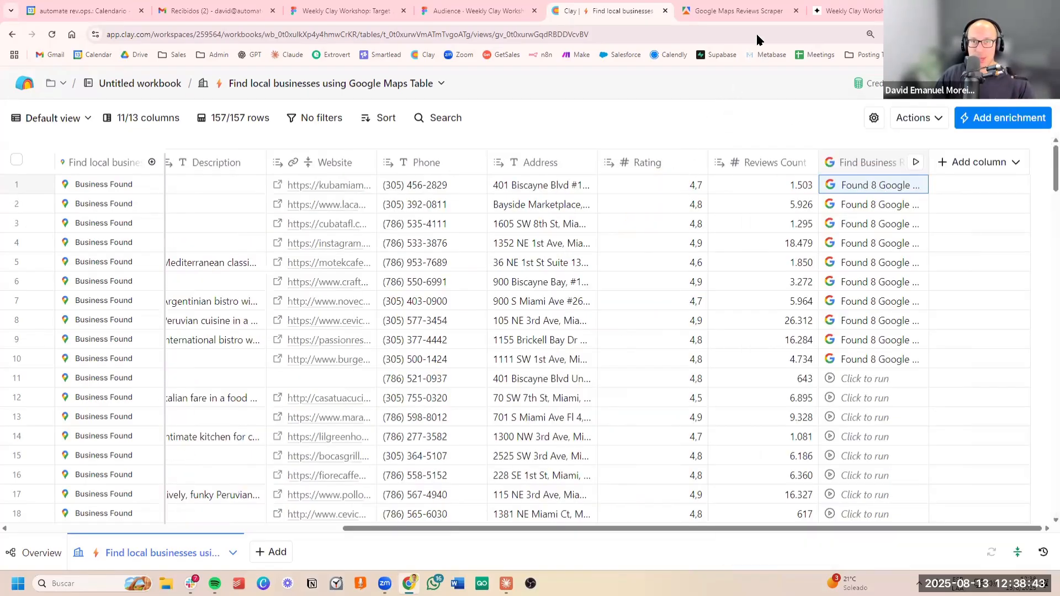
Step: Switch to Apify's Google Maps Reviews Scraper and review the maxReviews setting in its JSON input
left_click(745, 12)
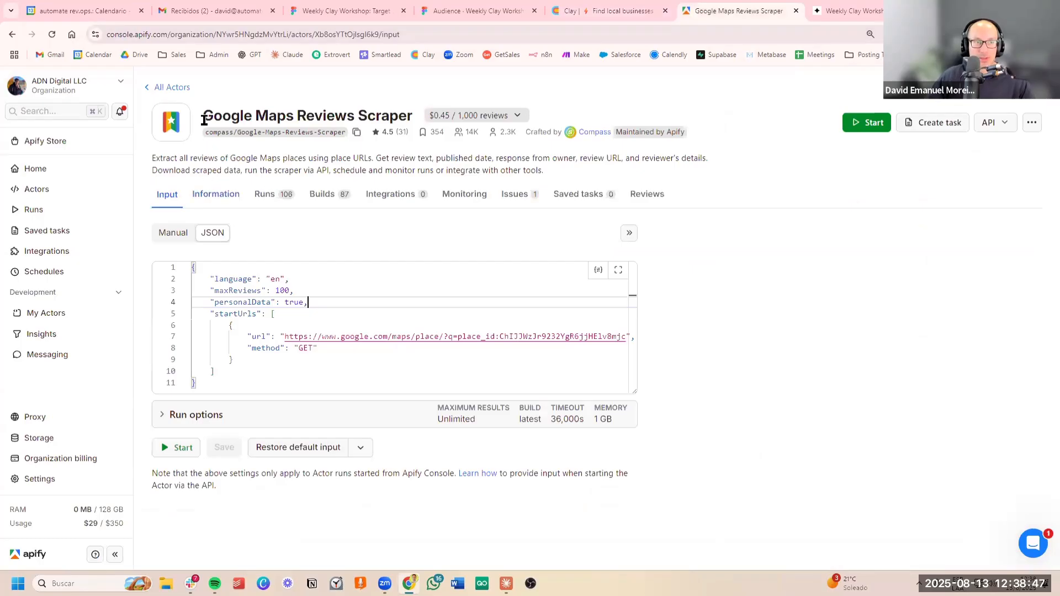
left_click_drag(202, 116, 410, 109)
left_click(435, 170)
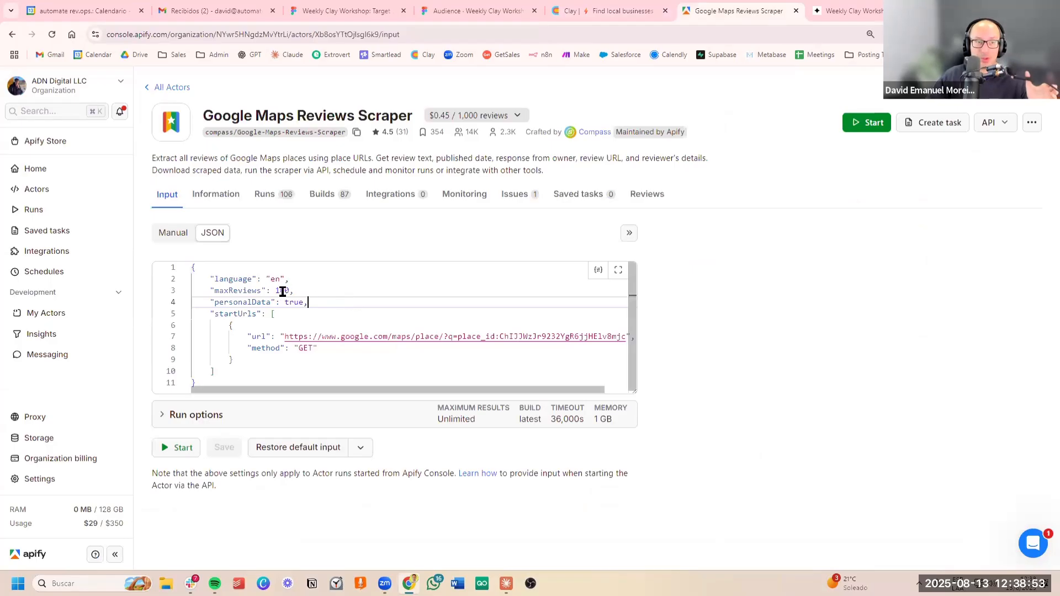
left_click(309, 290)
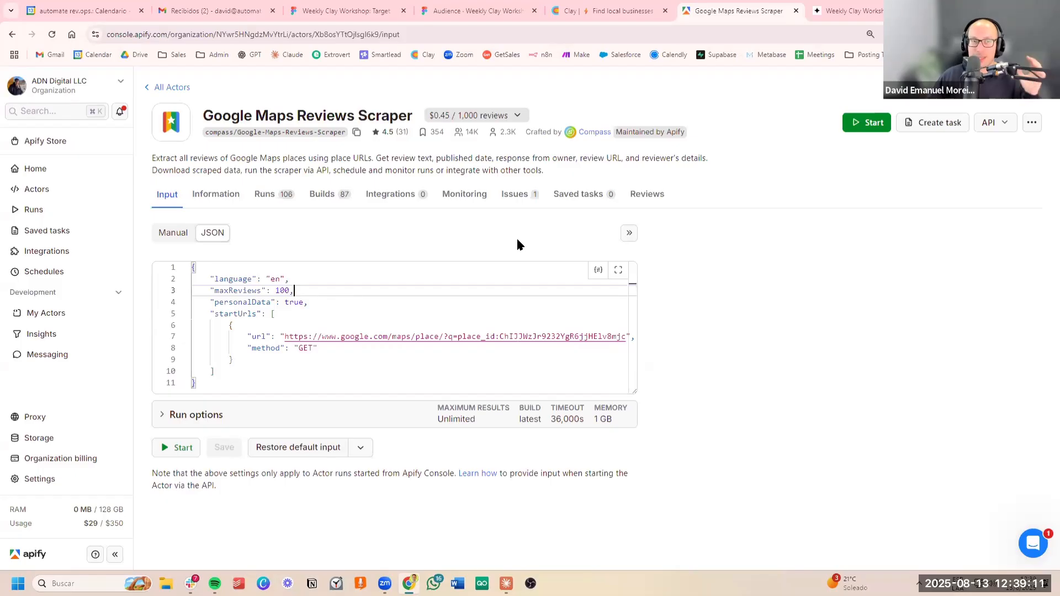
Step: Return to the Clay table and inspect review 3 in the second row's Google reviews result, including its snippet and response fields
left_click(607, 10)
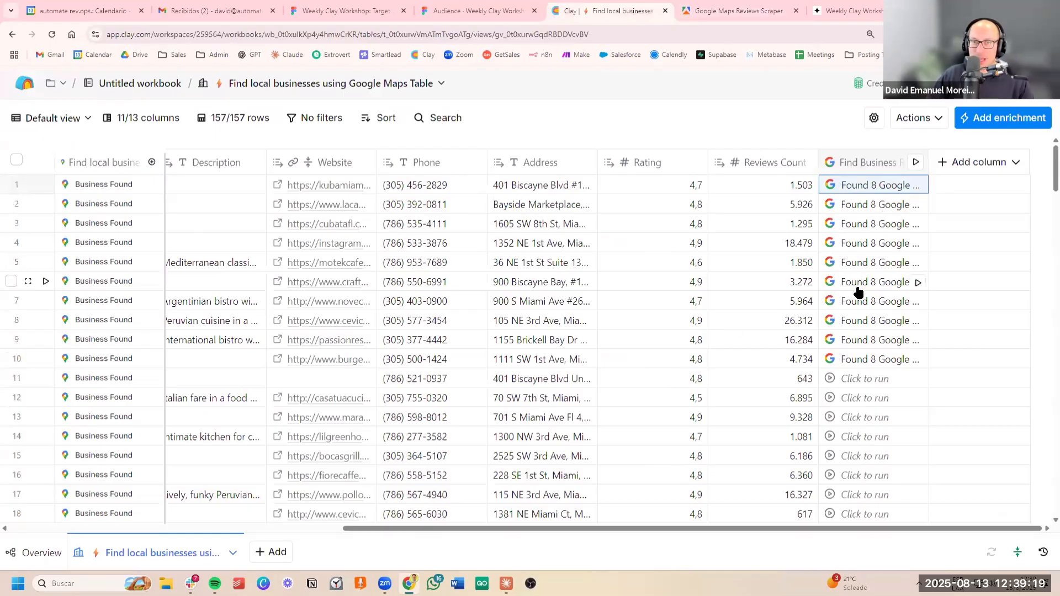
left_click(868, 208)
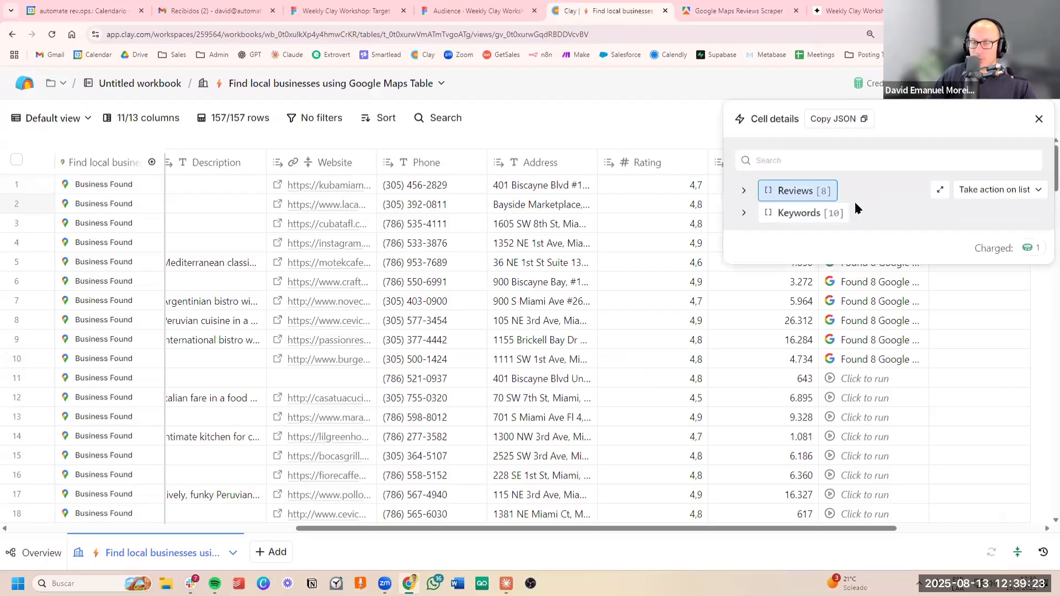
left_click(856, 206)
left_click(856, 274)
scroll(933, 329, "down", 3)
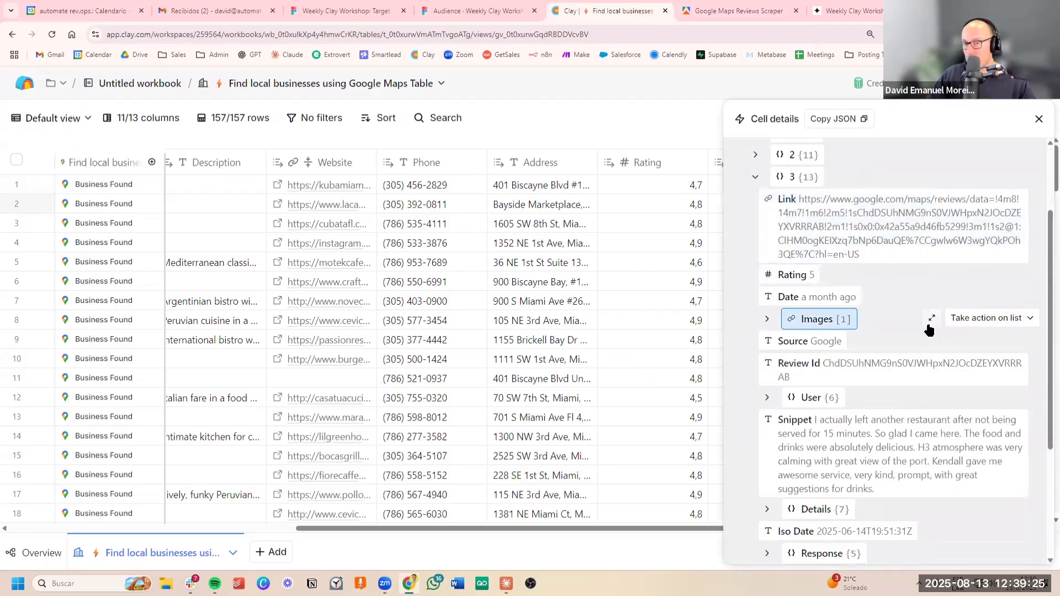
scroll(929, 330, "down", 3)
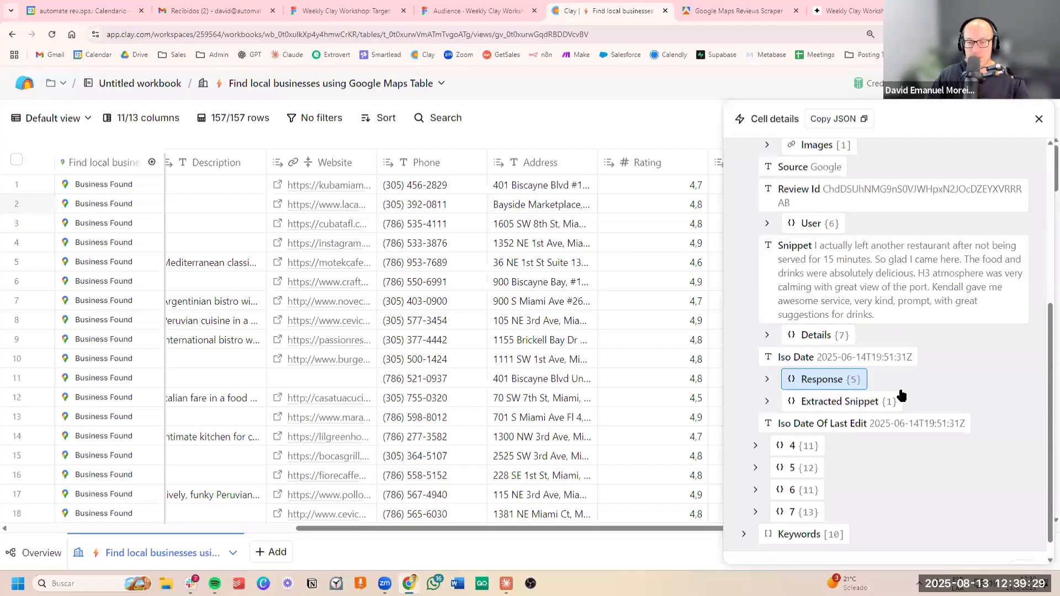
scroll(908, 387, "up", 5)
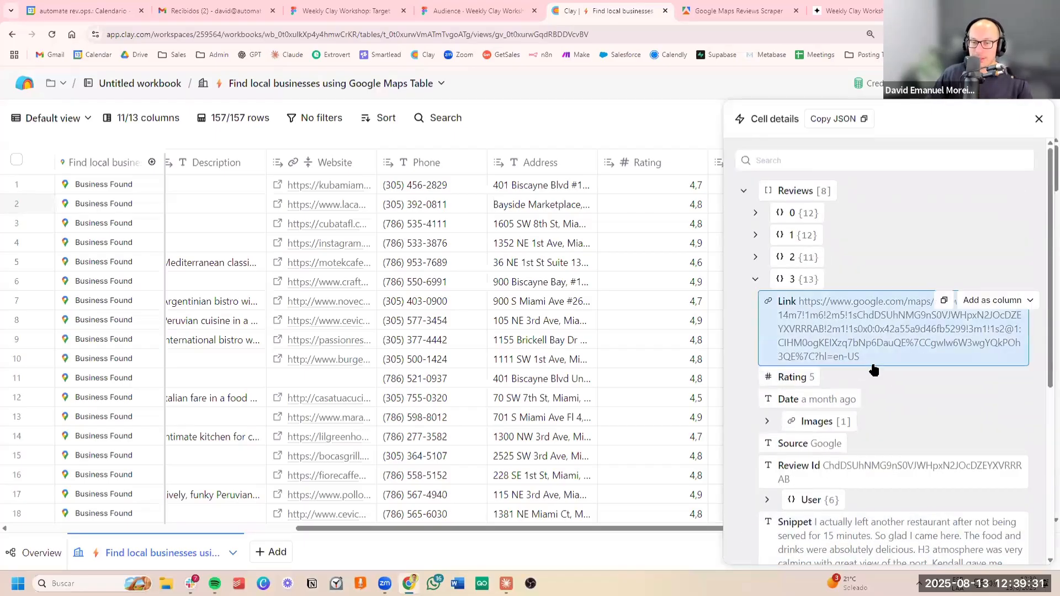
scroll(873, 370, "down", 5)
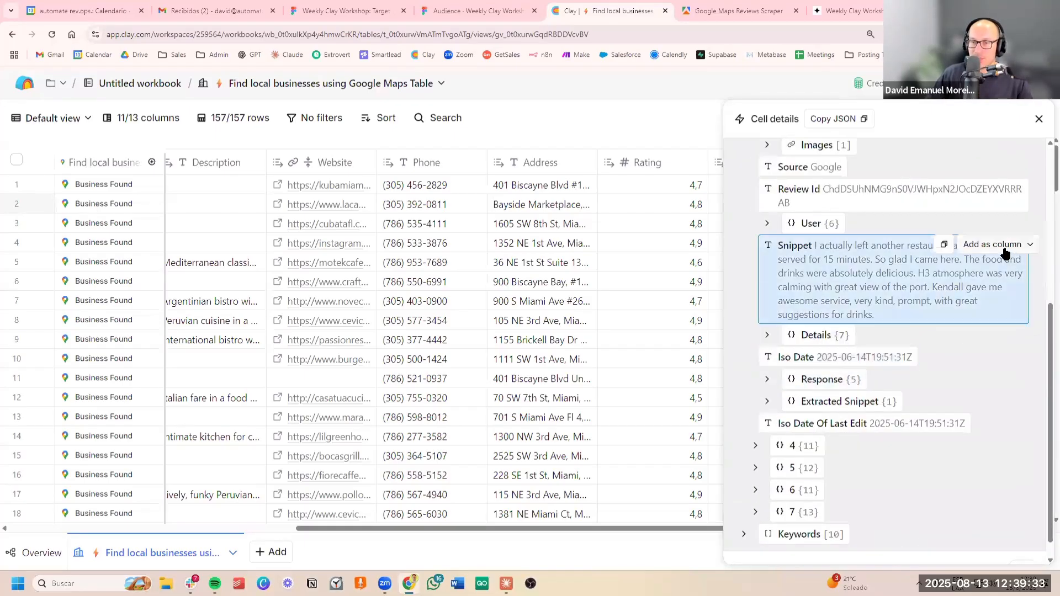
left_click(1002, 245)
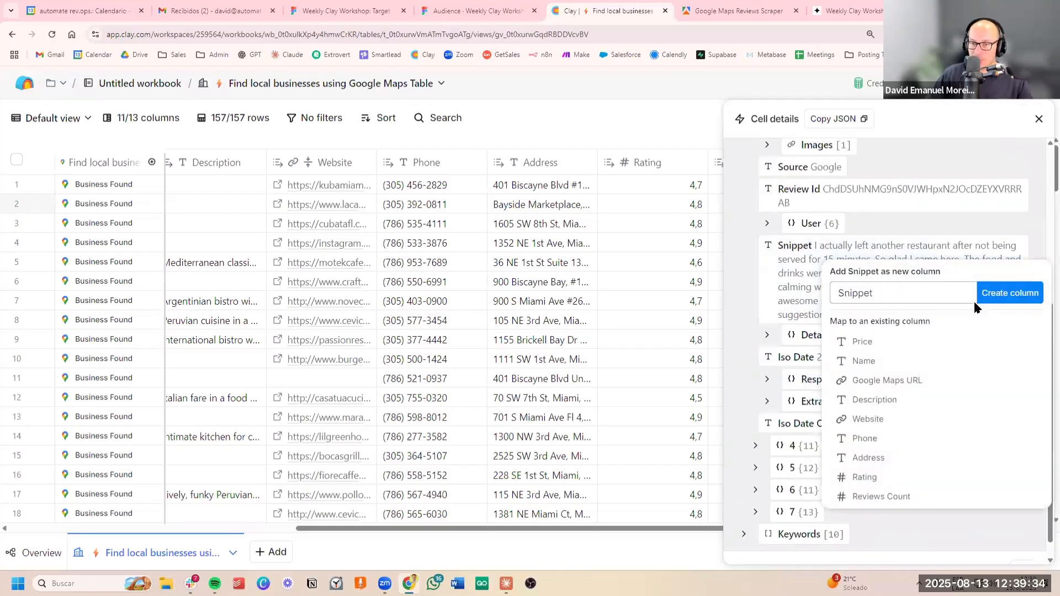
left_click(709, 263)
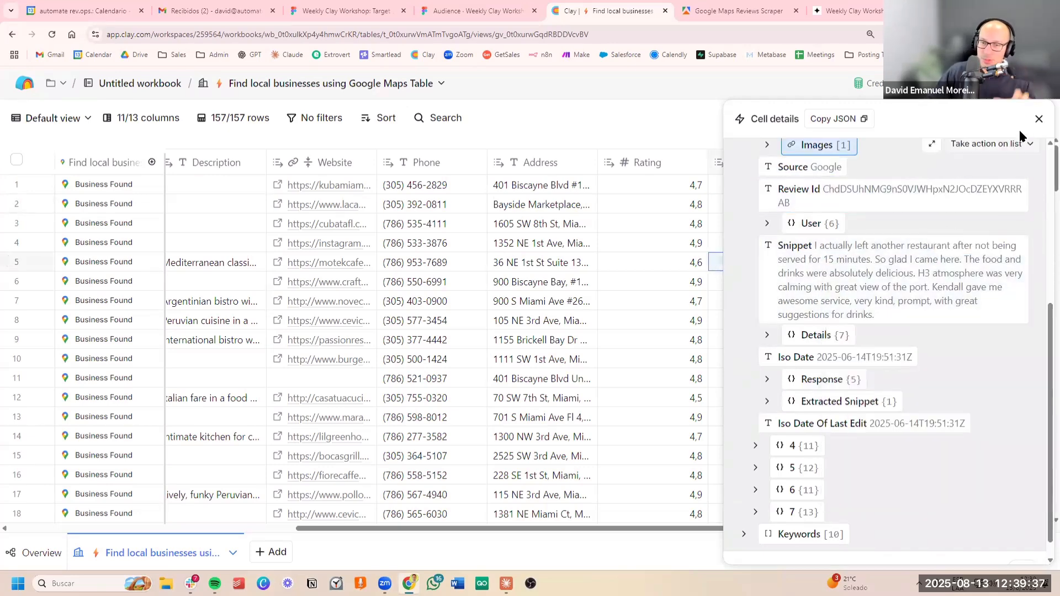
left_click(1038, 119)
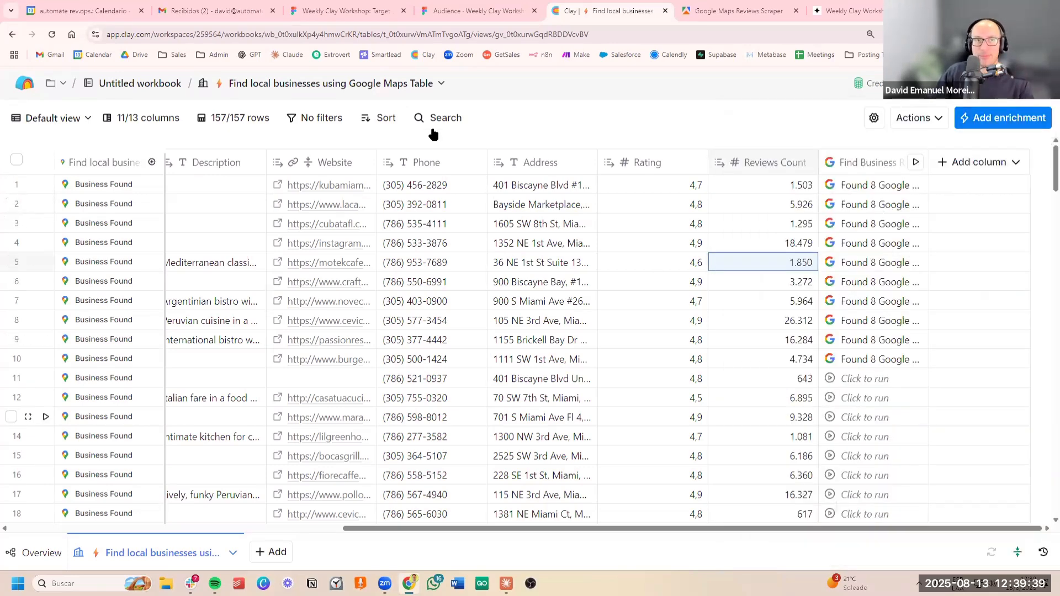
Step: Switch to the Figma workshop deck and advance to the slide on qualifying local businesses by reputation, price and complaints
left_click(436, 16)
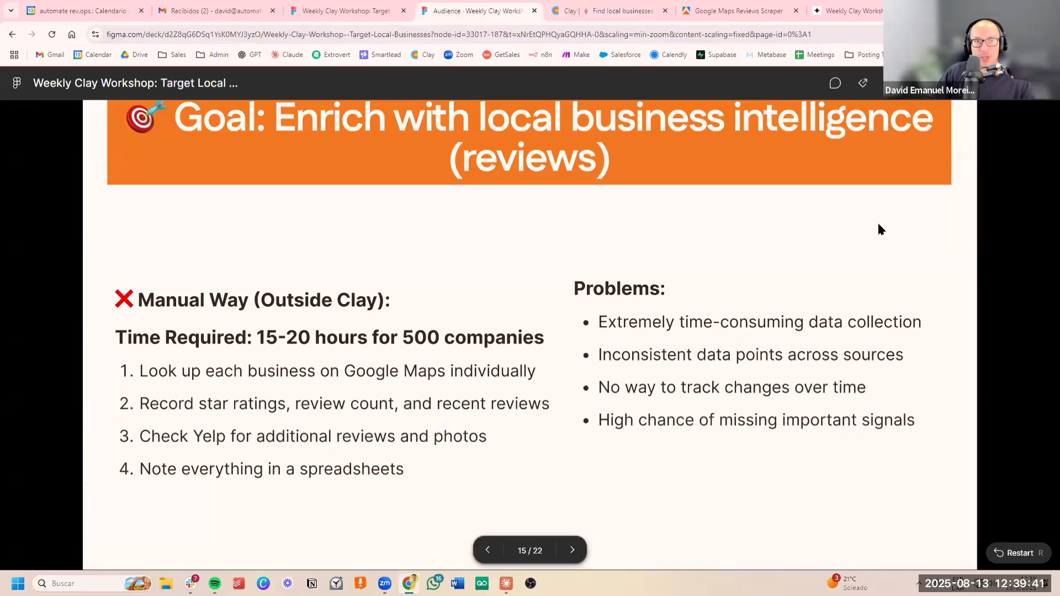
key("Right")
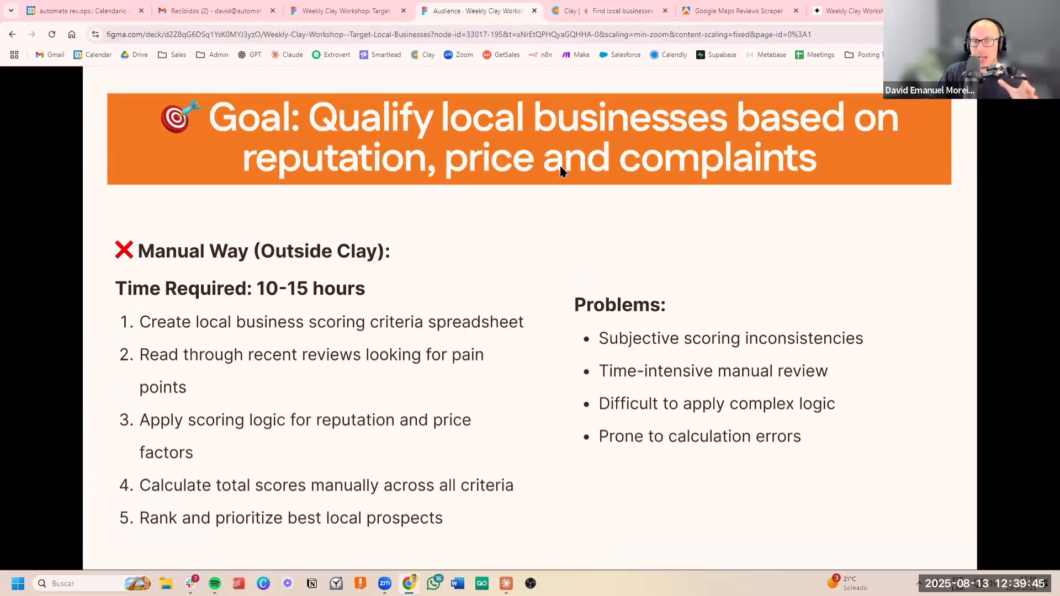
Step: Close the Luma page and return to the Clay table of local businesses
left_click(864, 12)
left_click(762, 9)
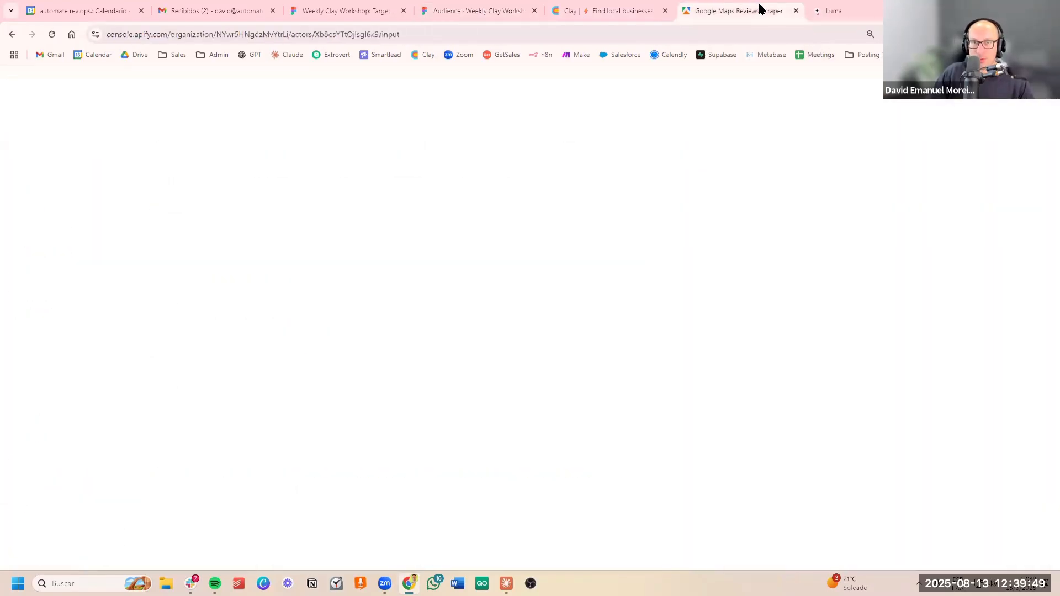
middle_click(859, 15)
left_click(613, 11)
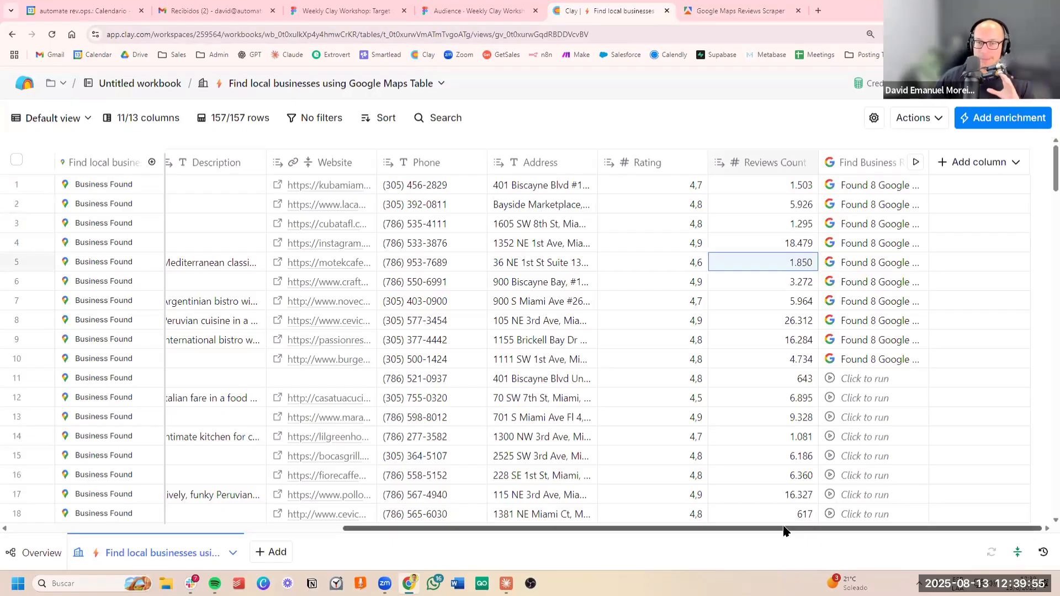
Step: Examine the Rating and Reviews Count values of the first restaurants as possible qualification criteria
left_click(624, 280)
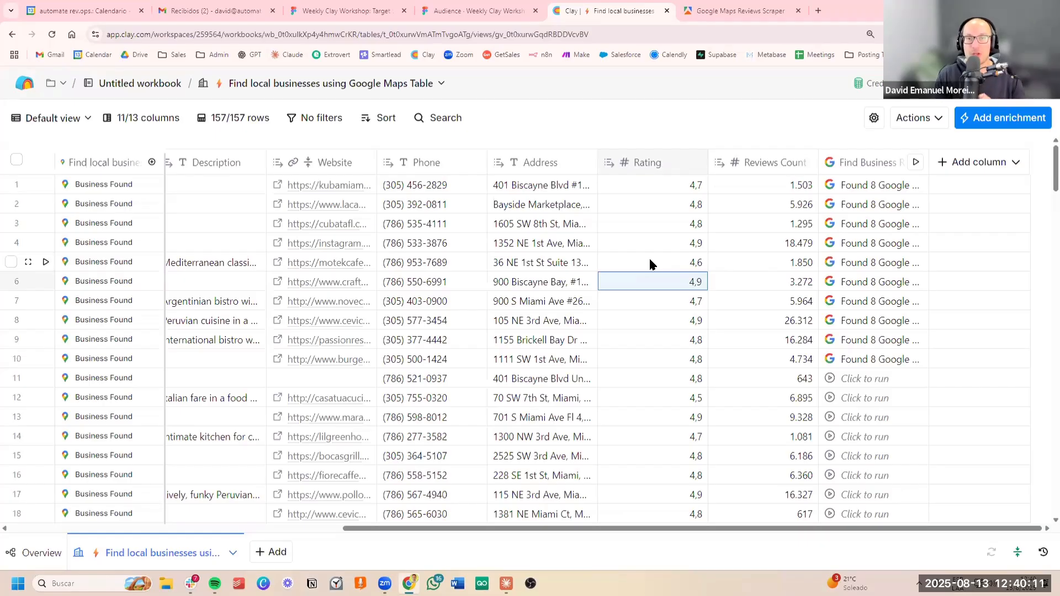
left_click_drag(680, 185, 671, 320)
left_click(673, 371)
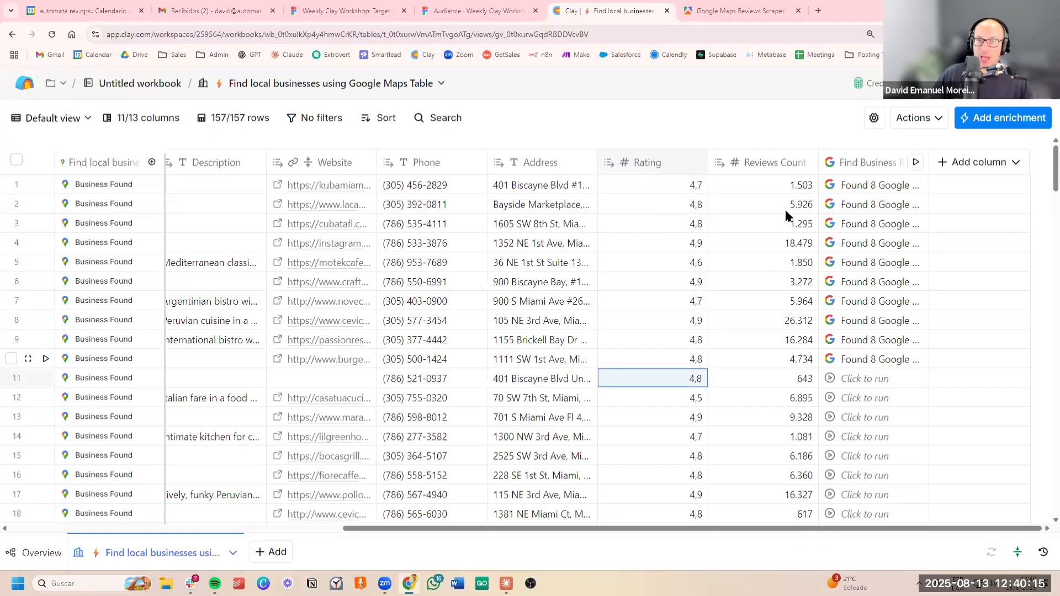
left_click(769, 340)
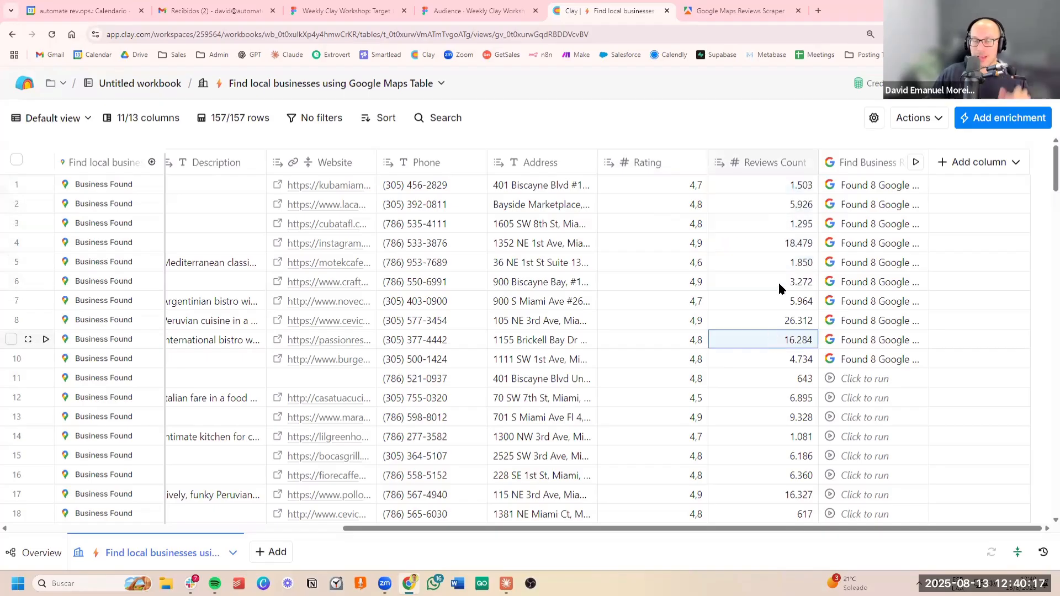
Step: Examine the Price levels and restaurant names through to the table's last row, then return to the reviews enrichment column
scroll(729, 313, "left", 3)
scroll(728, 313, "left", 5)
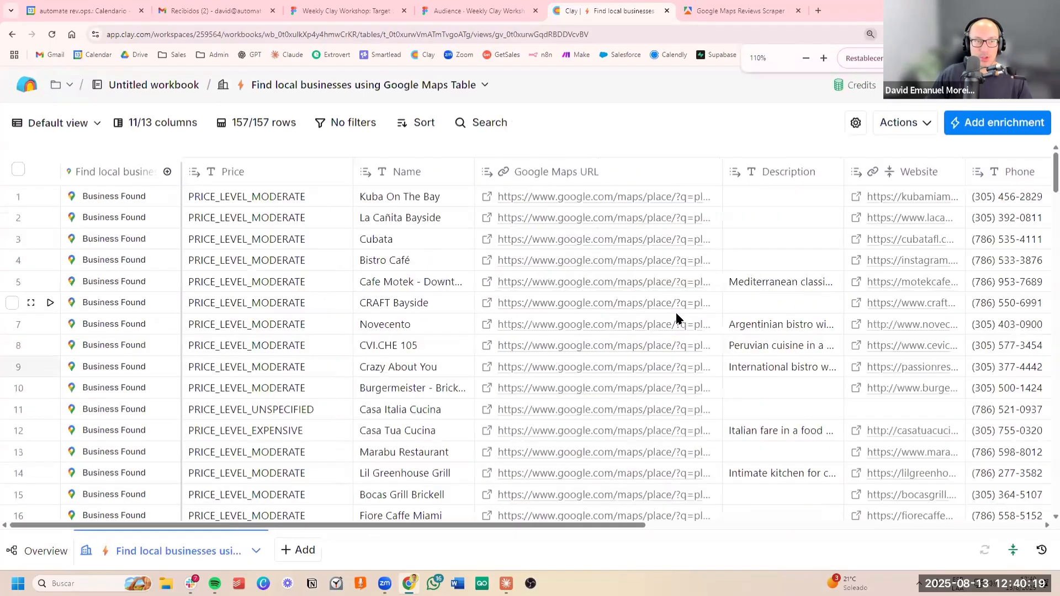
key("ctrl+minus")
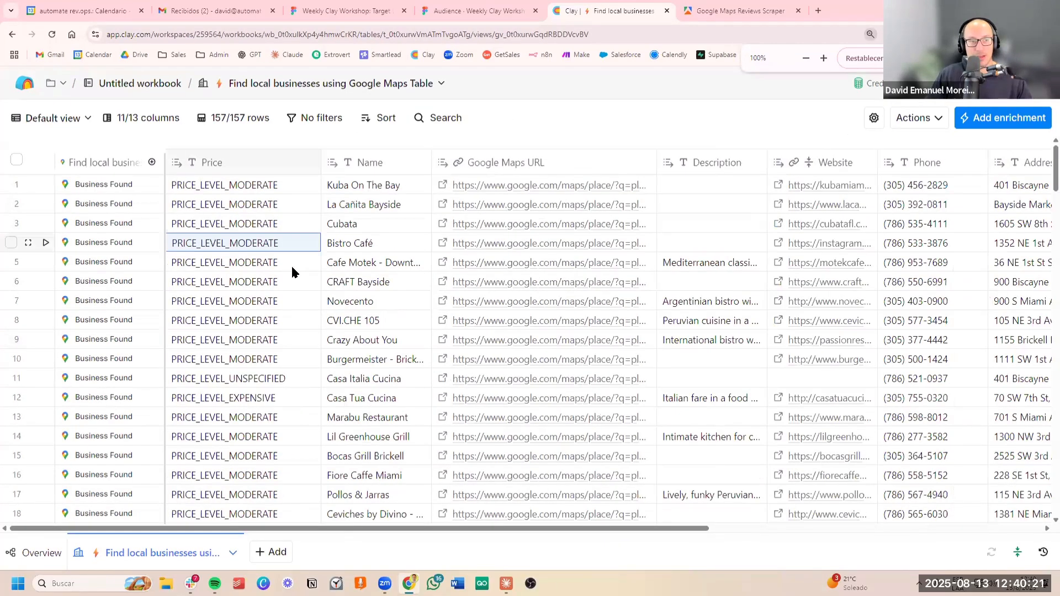
scroll(290, 263, "down", 6)
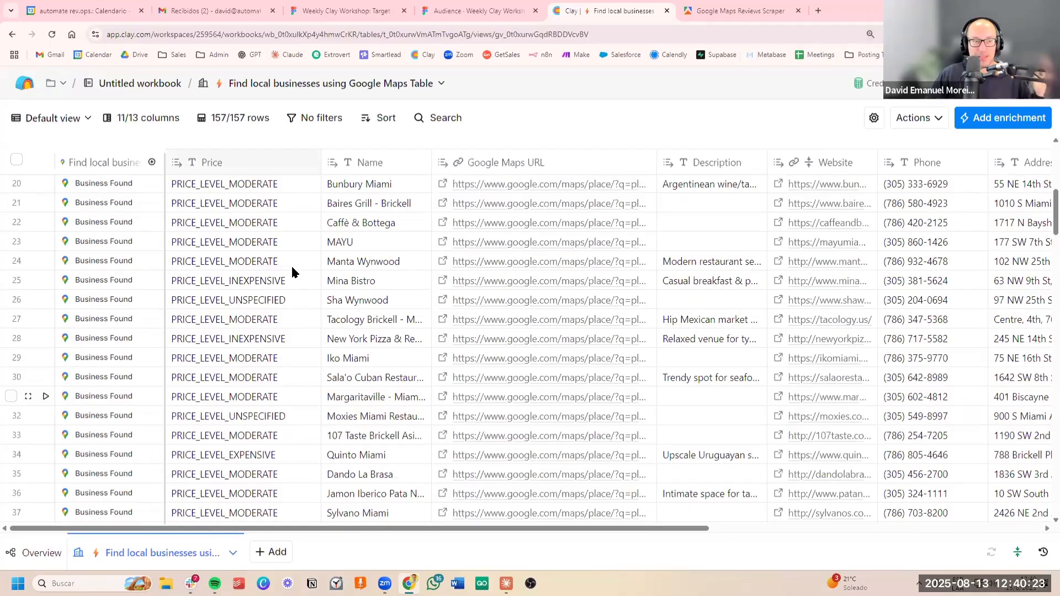
scroll(291, 271, "down", 12)
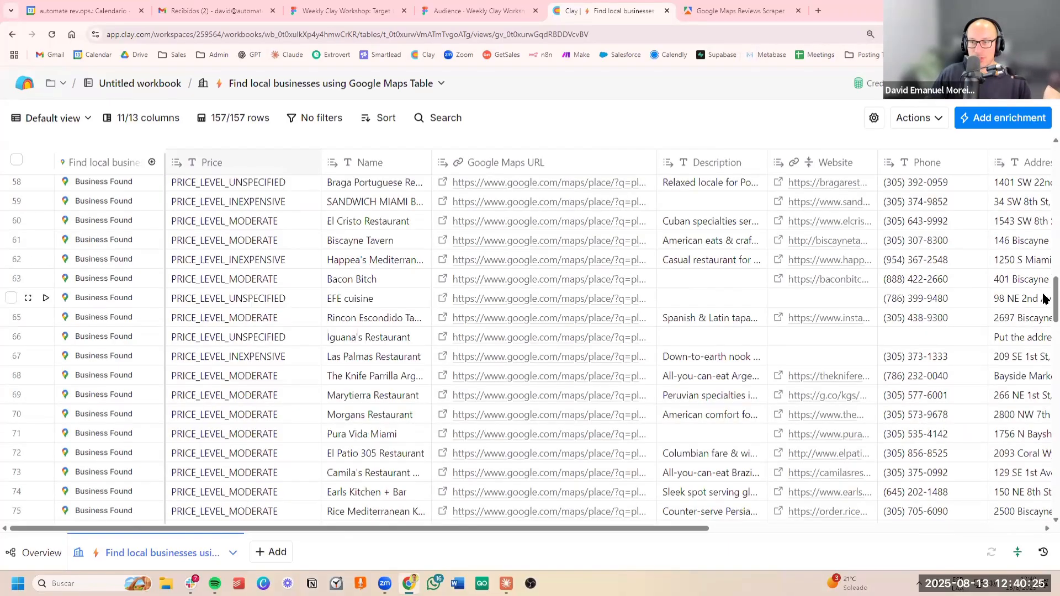
left_click_drag(1042, 300, 930, 529)
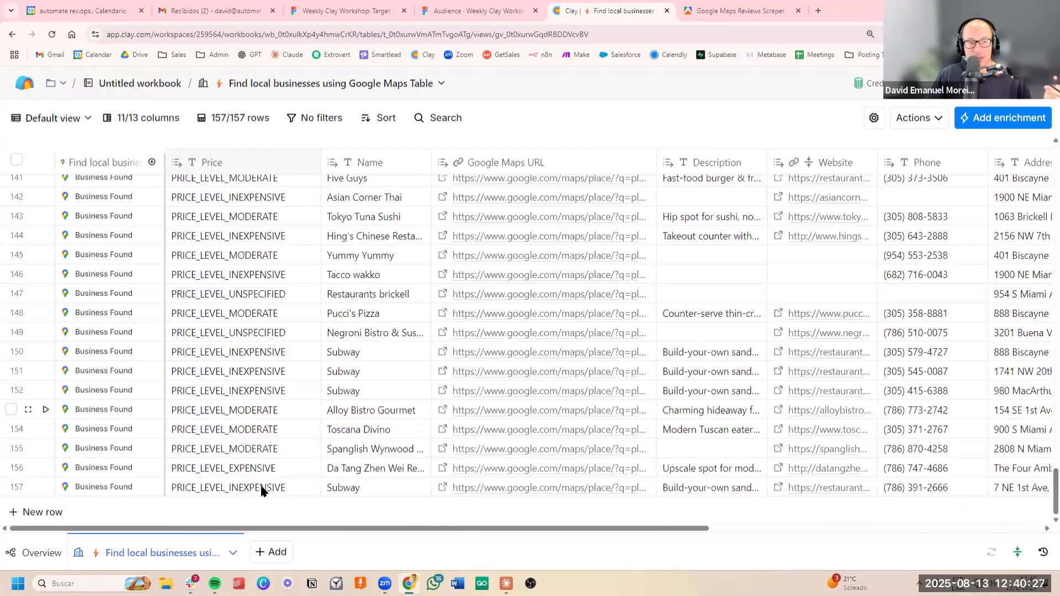
double_click(270, 466)
scroll(375, 292, "up", 6)
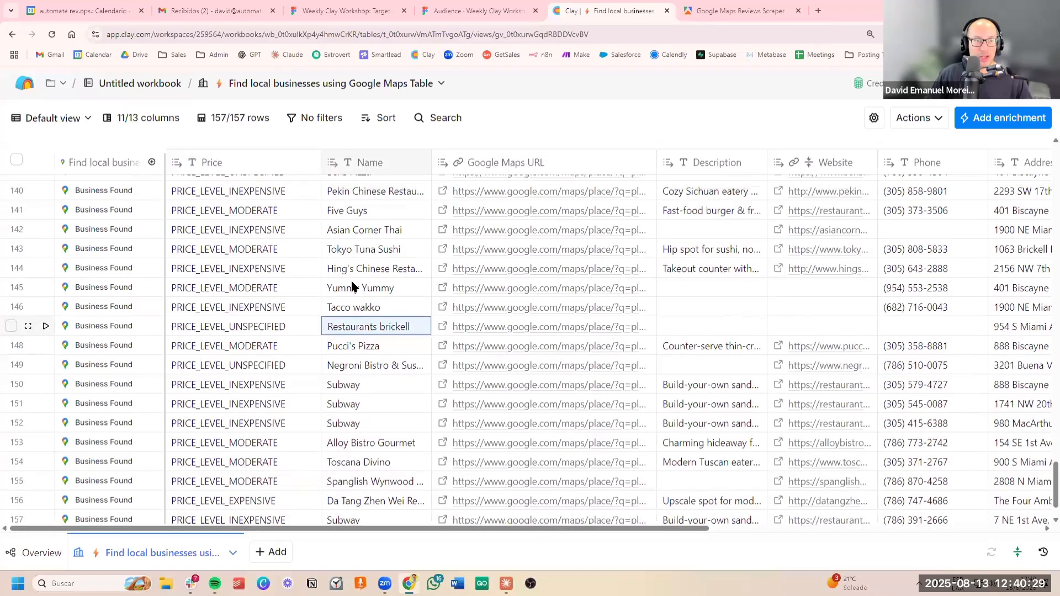
scroll(375, 276, "up", 3)
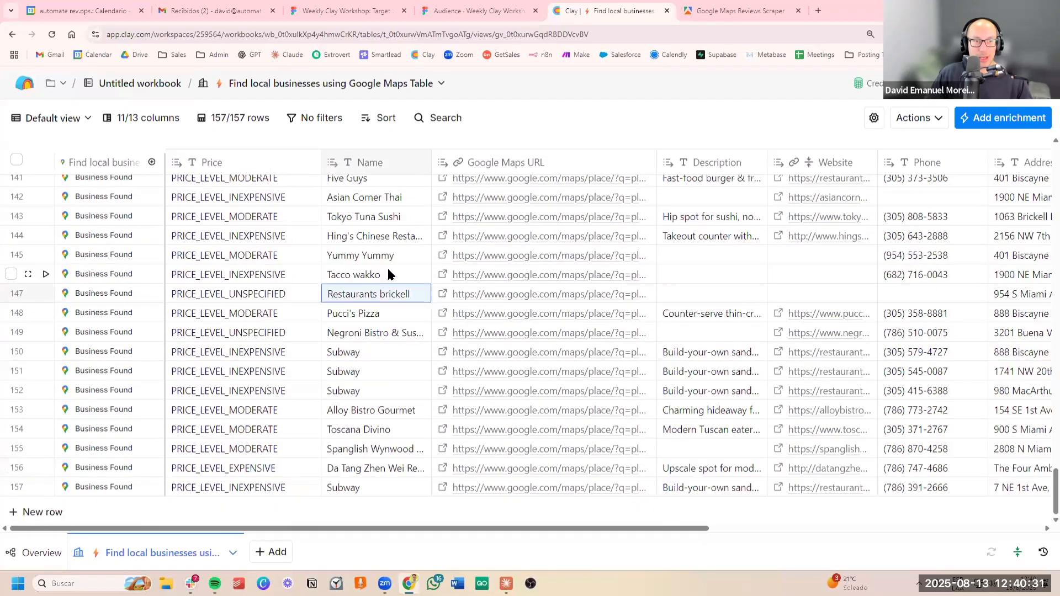
scroll(392, 239, "up", 5)
scroll(393, 240, "up", 20)
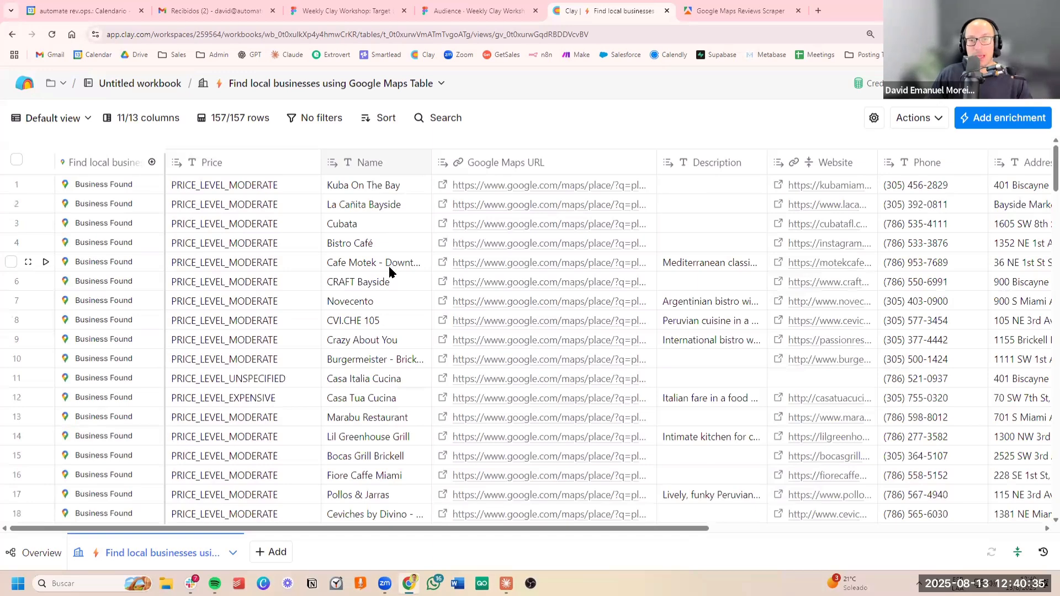
scroll(390, 270, "right", 8)
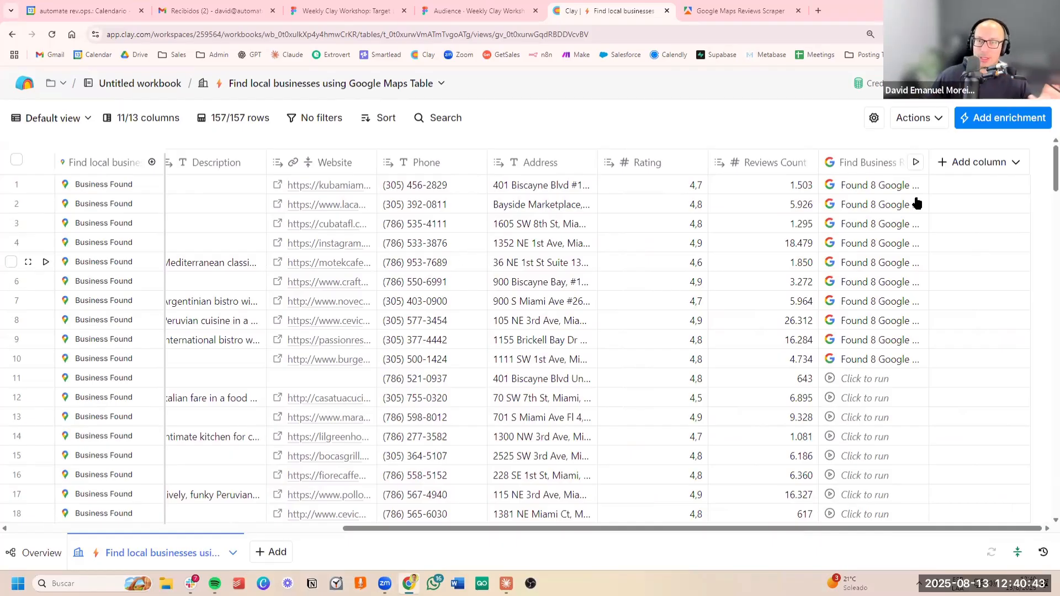
Step: Add a formula column and start its description with "Print true only if" the Reviews Count column "is over 100"
left_click(968, 164)
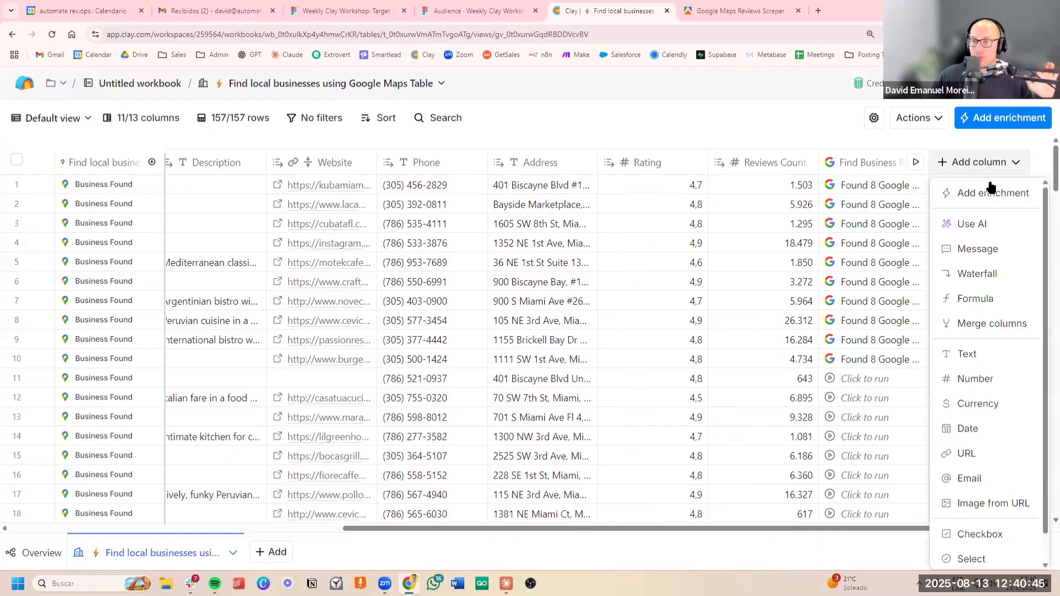
left_click(977, 299)
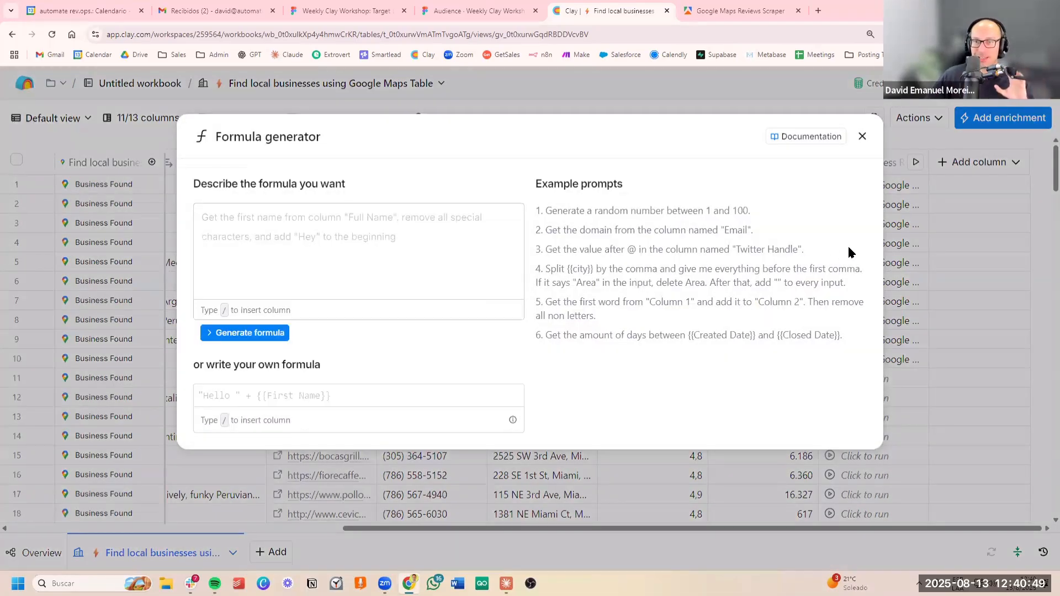
left_click(323, 215)
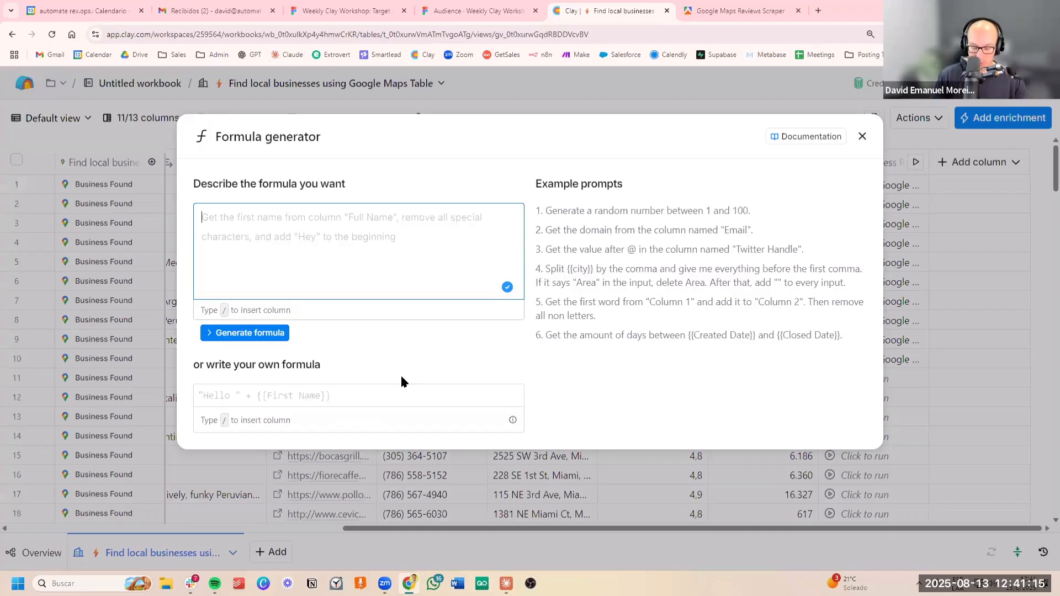
type("P")
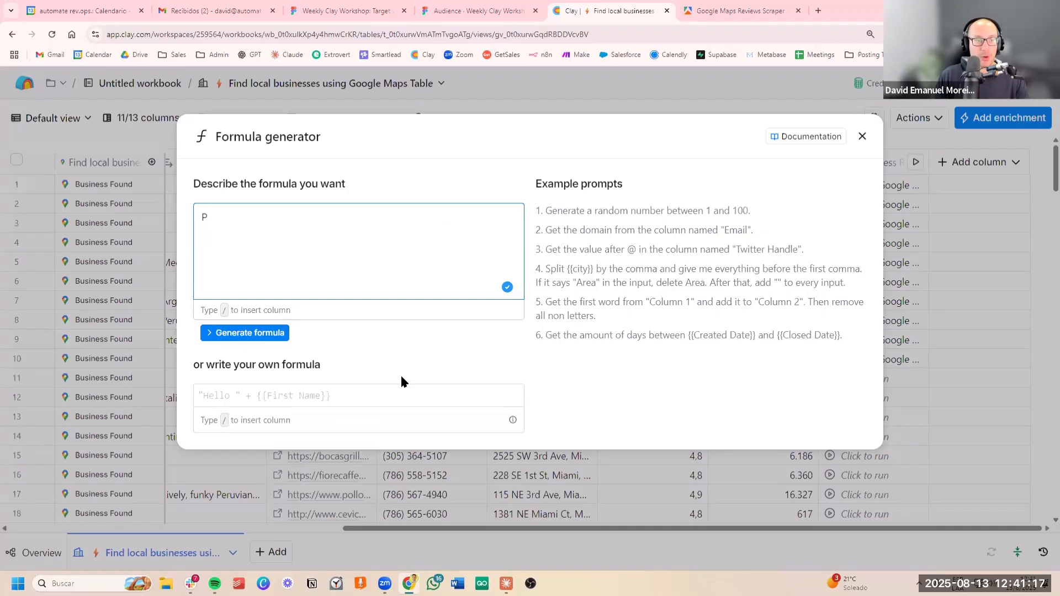
type("rint true")
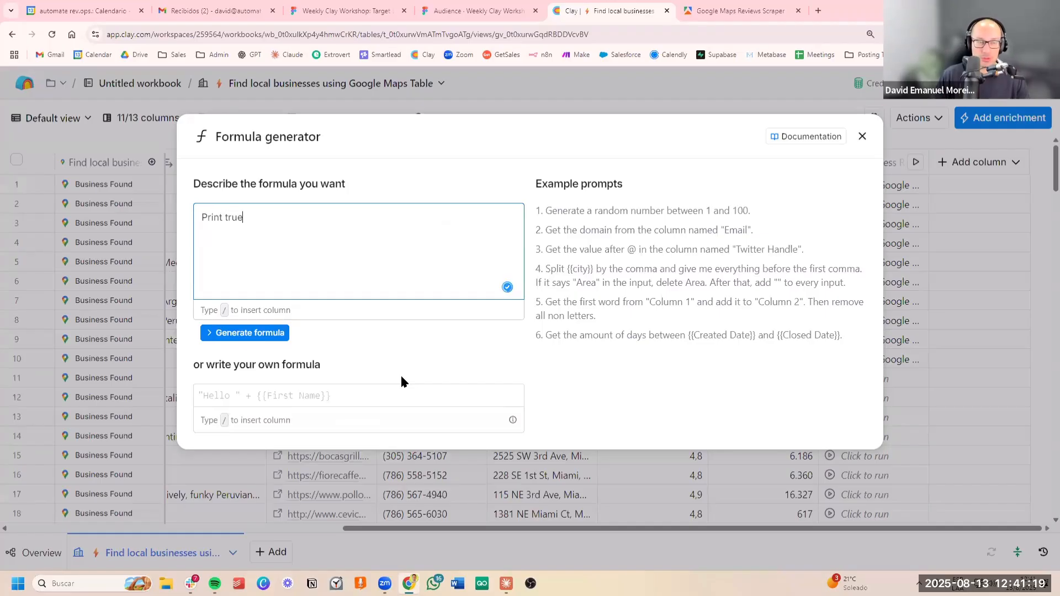
type(" only if ")
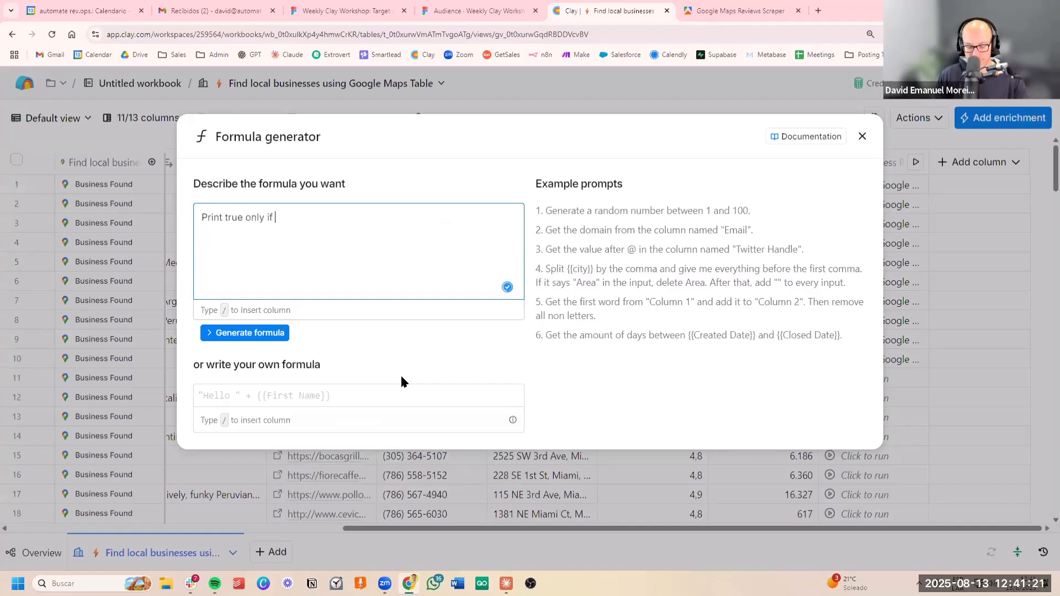
type("/")
scroll(386, 367, "down", 1)
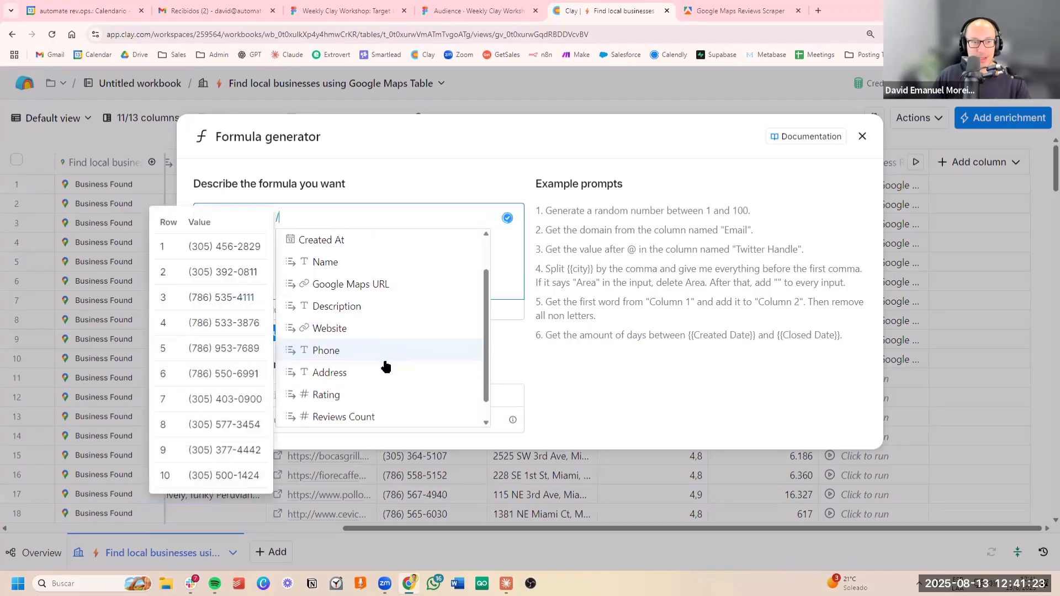
scroll(386, 367, "down", 1)
left_click(397, 399)
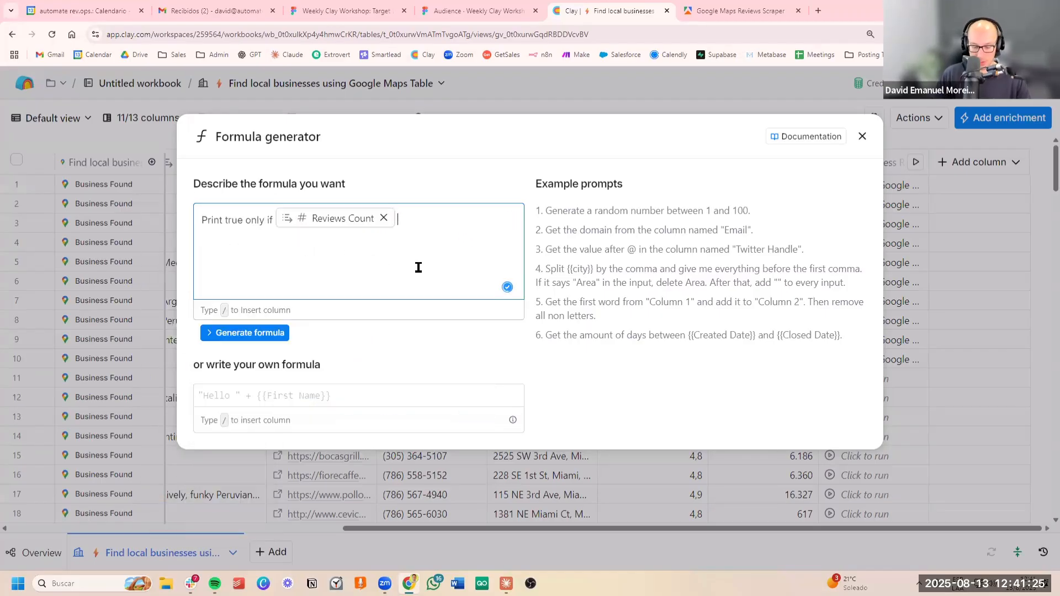
type("is over 100")
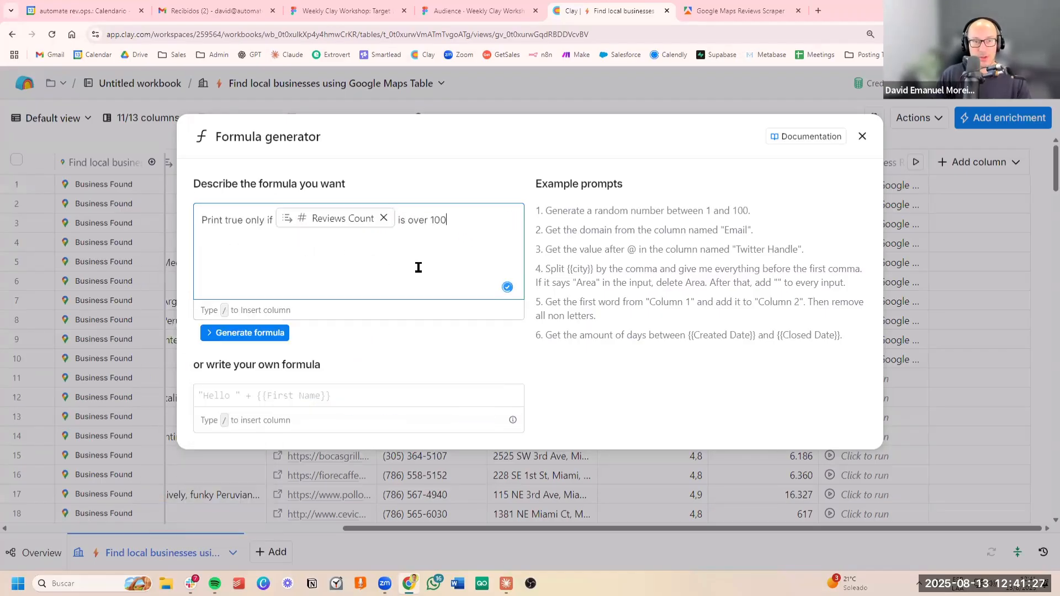
Step: Extend the formula description with the condition that the Rating column is over 3.5
type(", /")
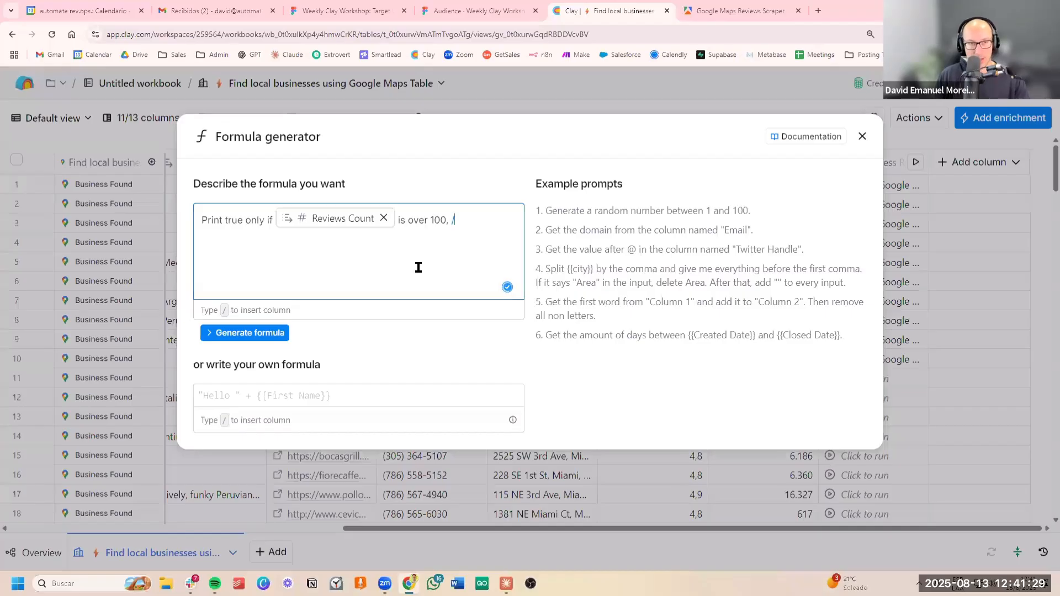
scroll(568, 359, "down", 2)
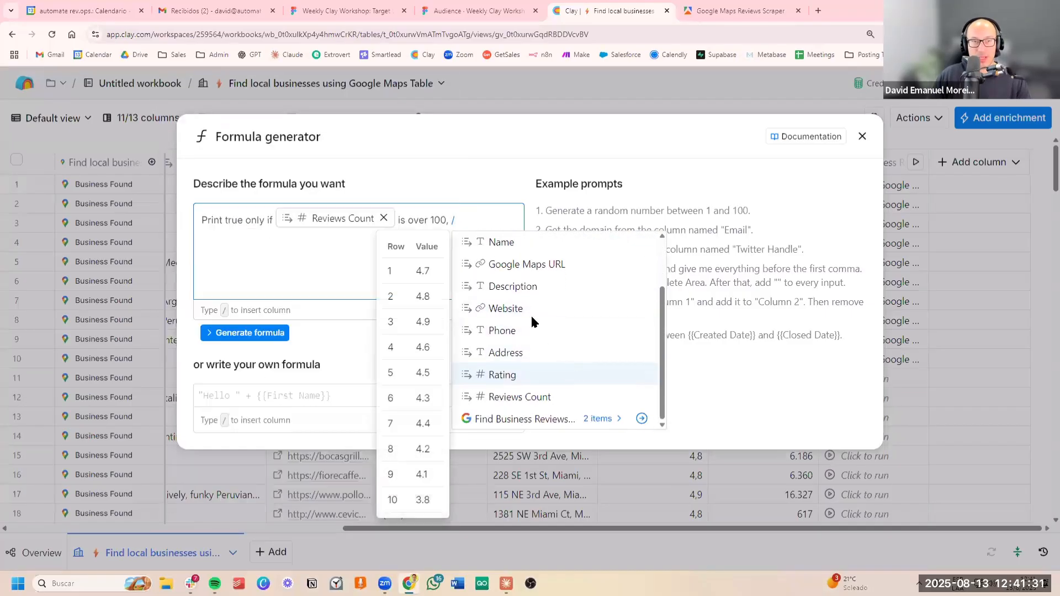
left_click(568, 372)
type("is over ")
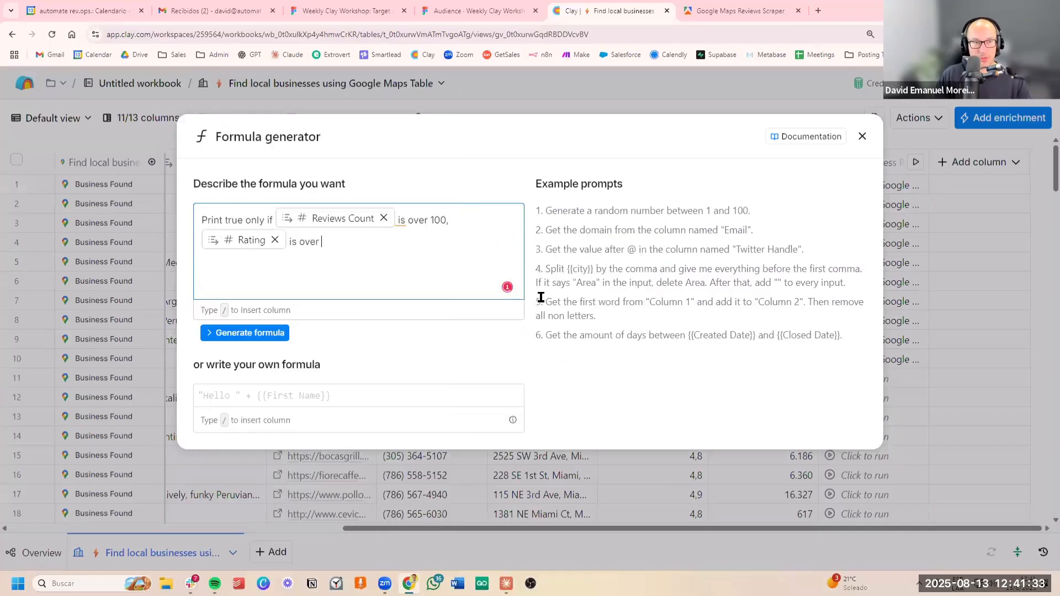
type("3.5 and /")
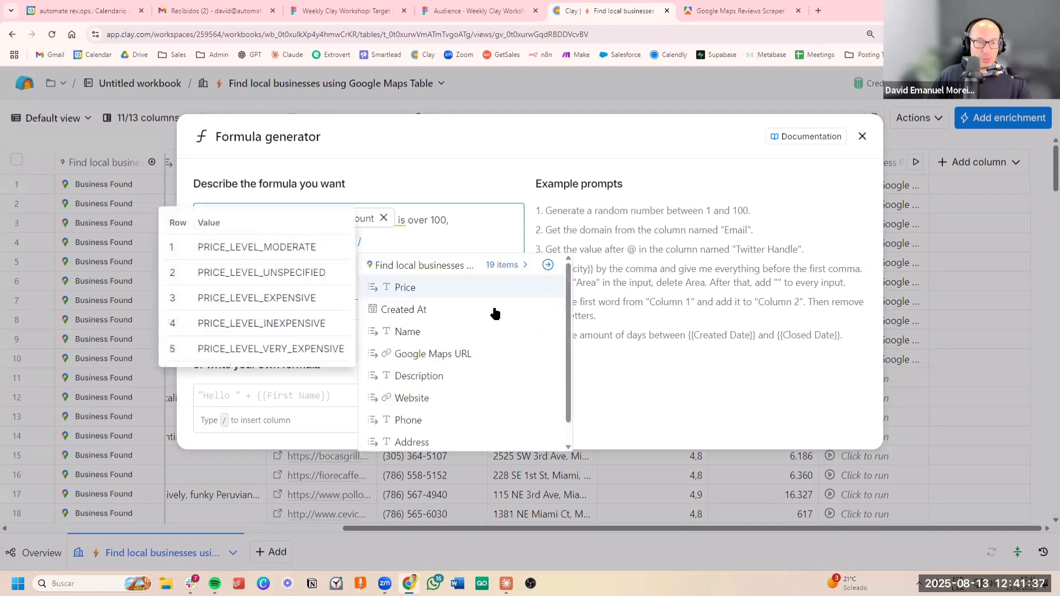
Step: Add the condition that the Price column contains any of the following words: Very_Expensive, Expensive
key("Return")
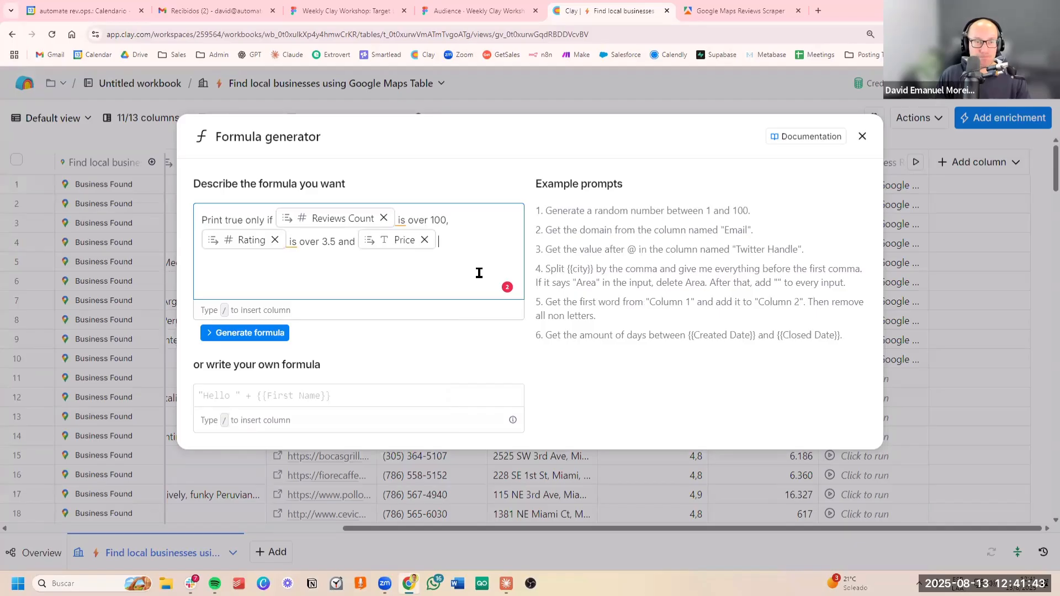
type("contains")
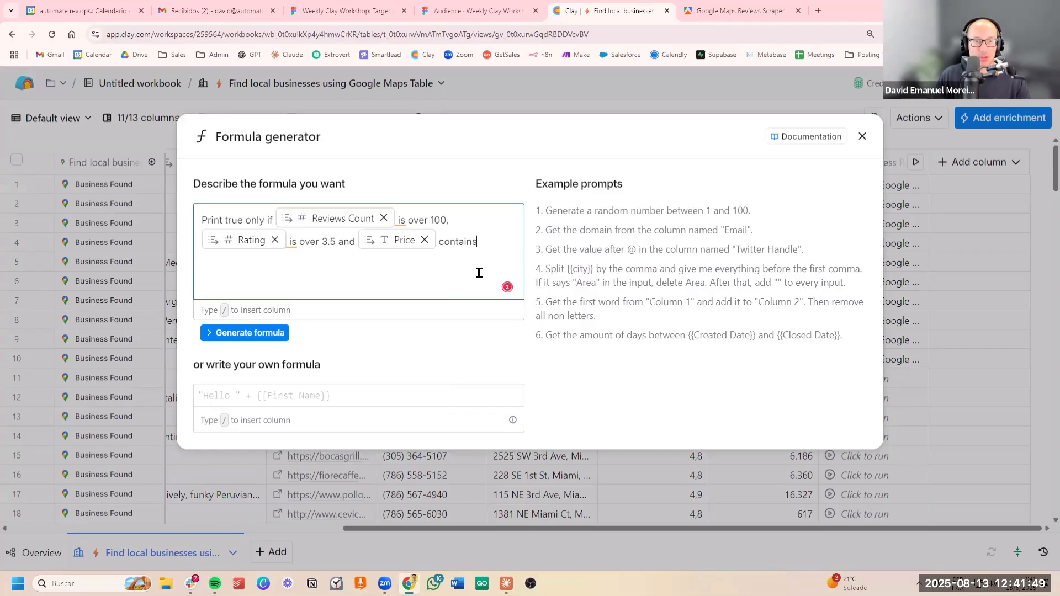
type(" na")
key("BackSpace")
key("BackSpace")
key("BackSpace")
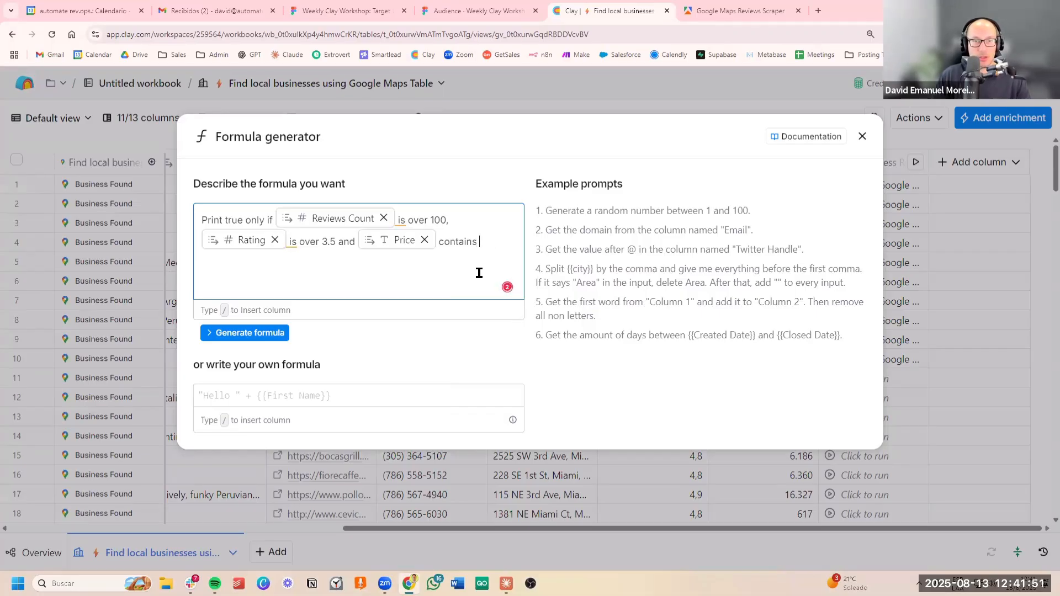
type("any of the follo")
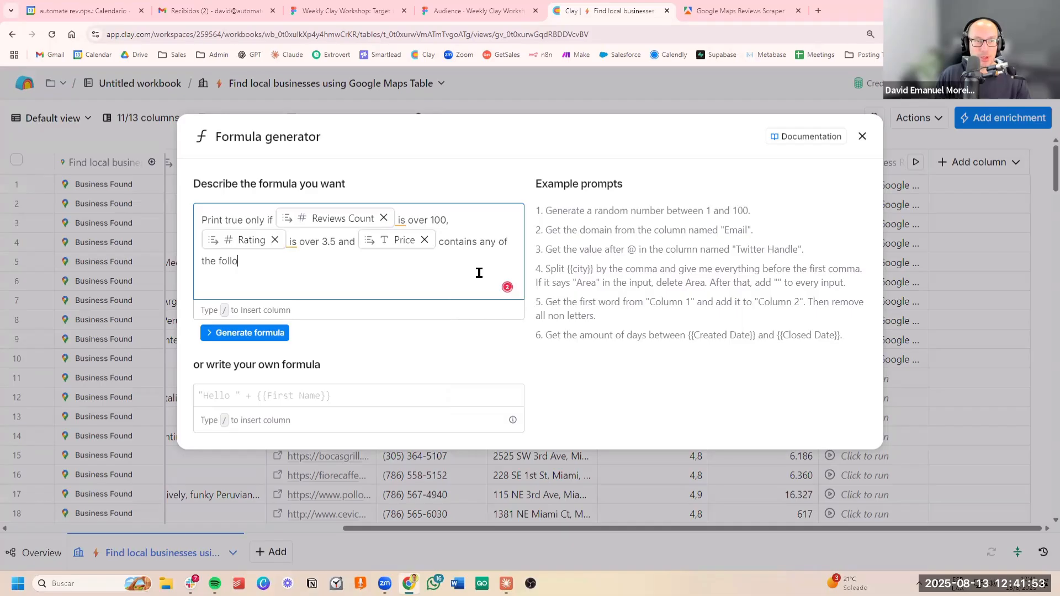
type("wing words:")
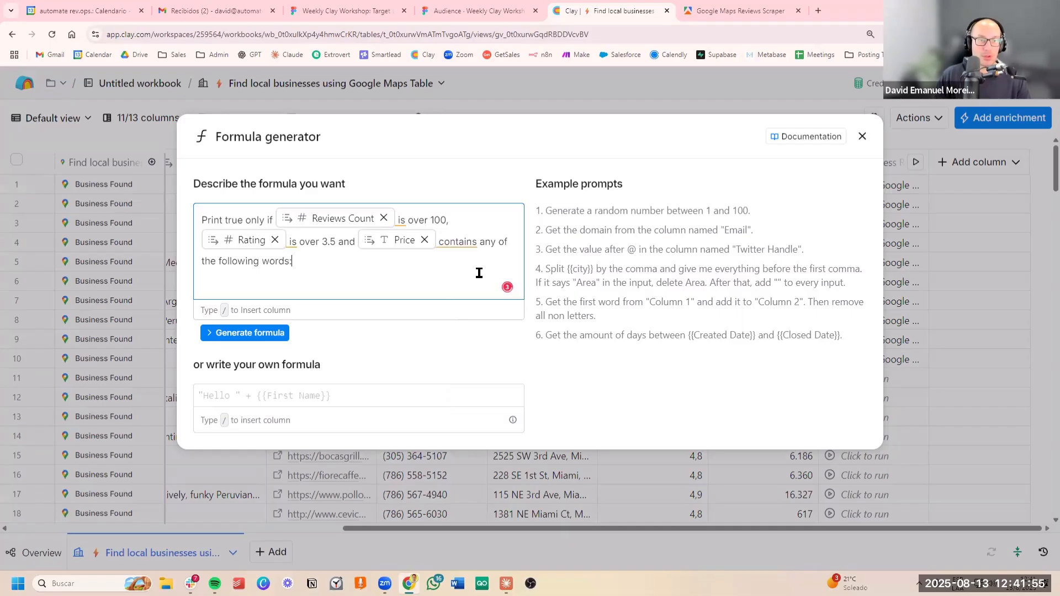
key("Return")
type("Very")
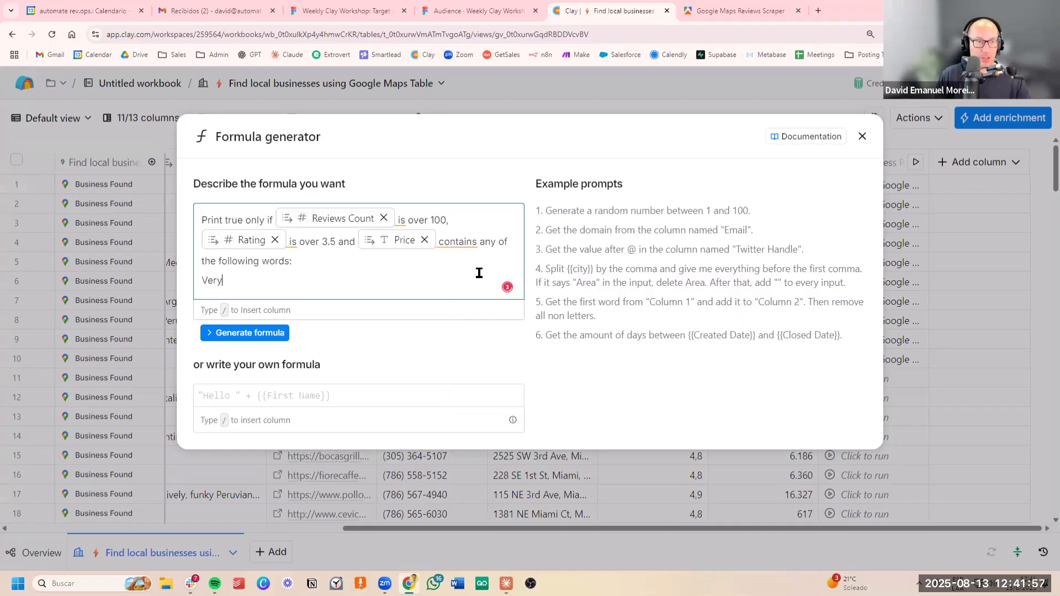
type("_Expensive")
key("Return")
type("Expensive")
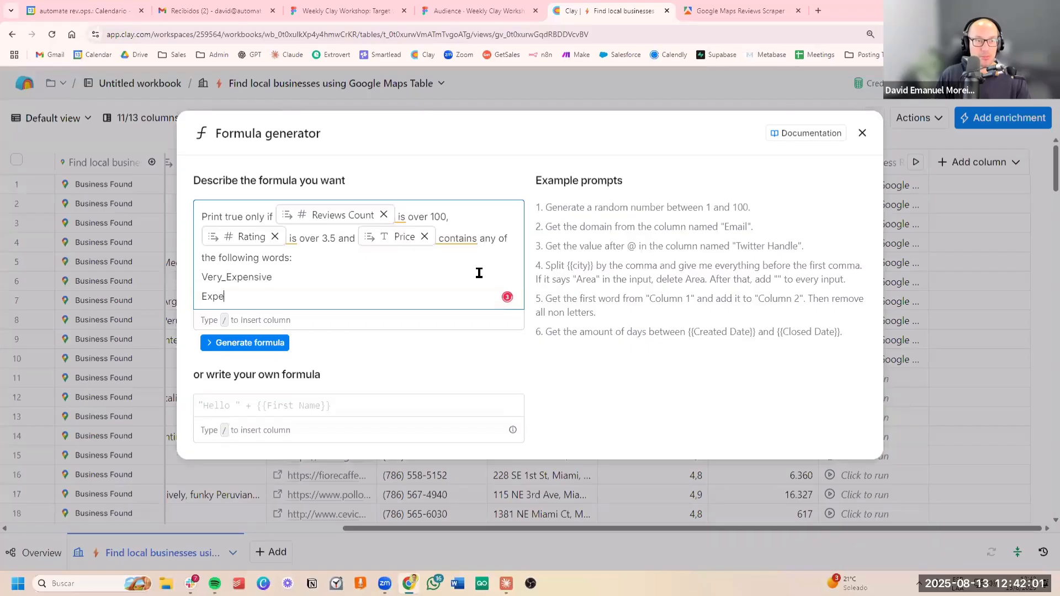
Step: Complete the description with "And doesn't contains:" Moderate and Inexpensive, and generate the formula
key("Return")
key("Return")
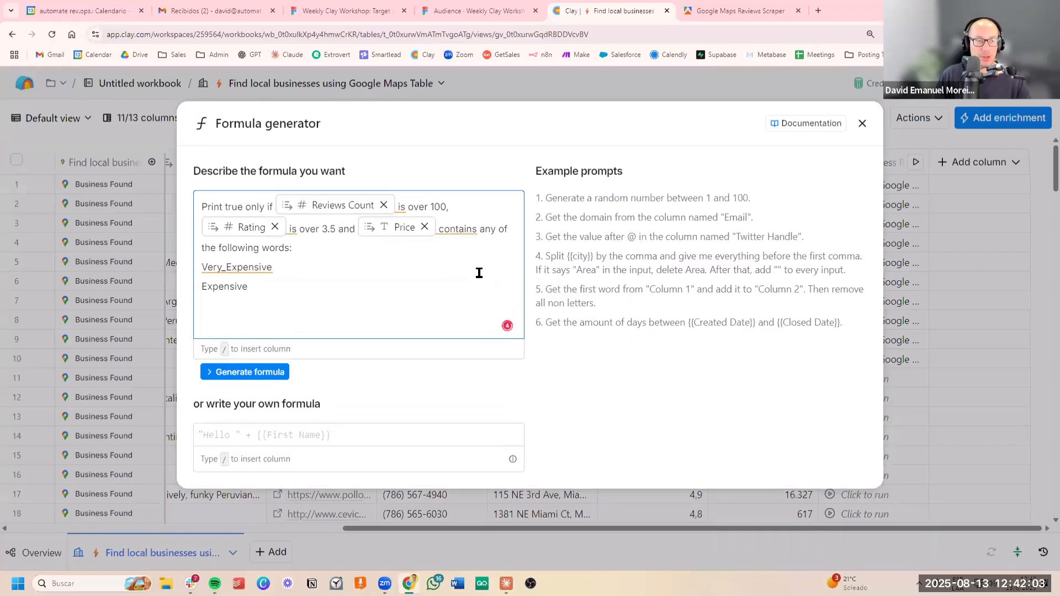
type("And doesn't contains")
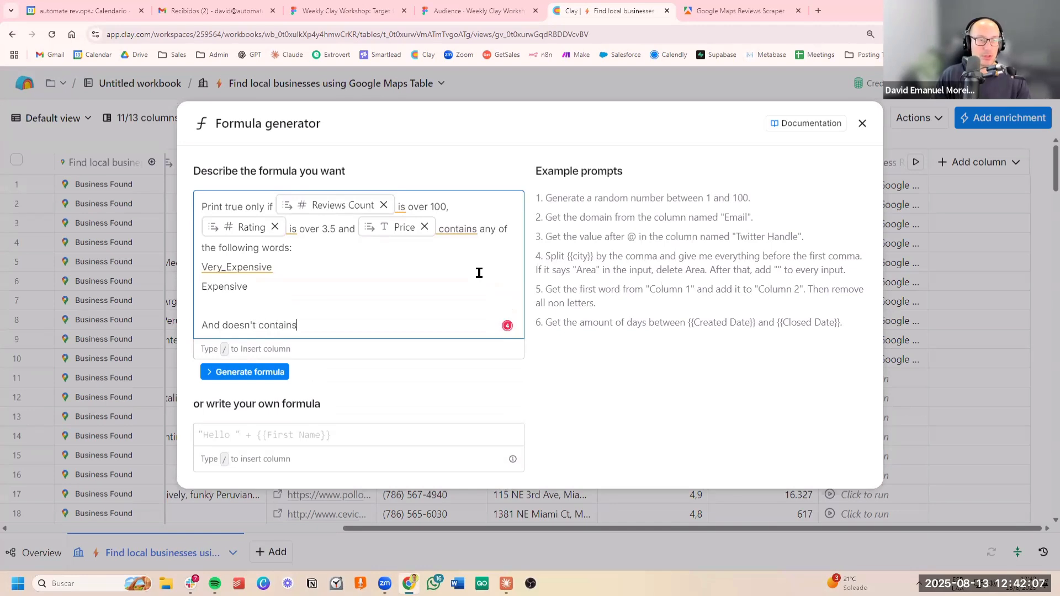
type(":")
key("Return")
type("Mo")
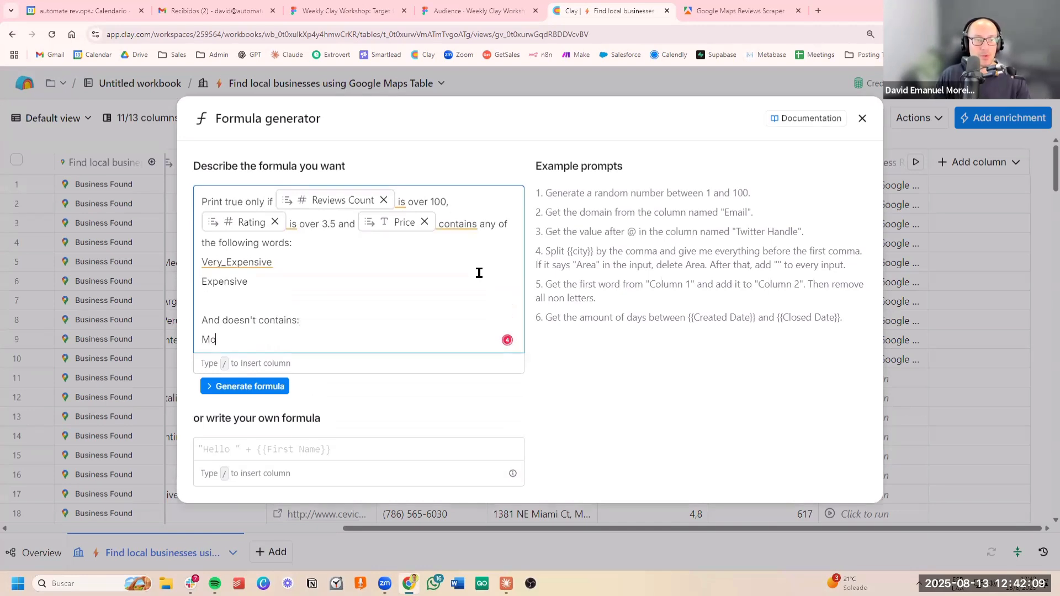
type("derate")
key("Return")
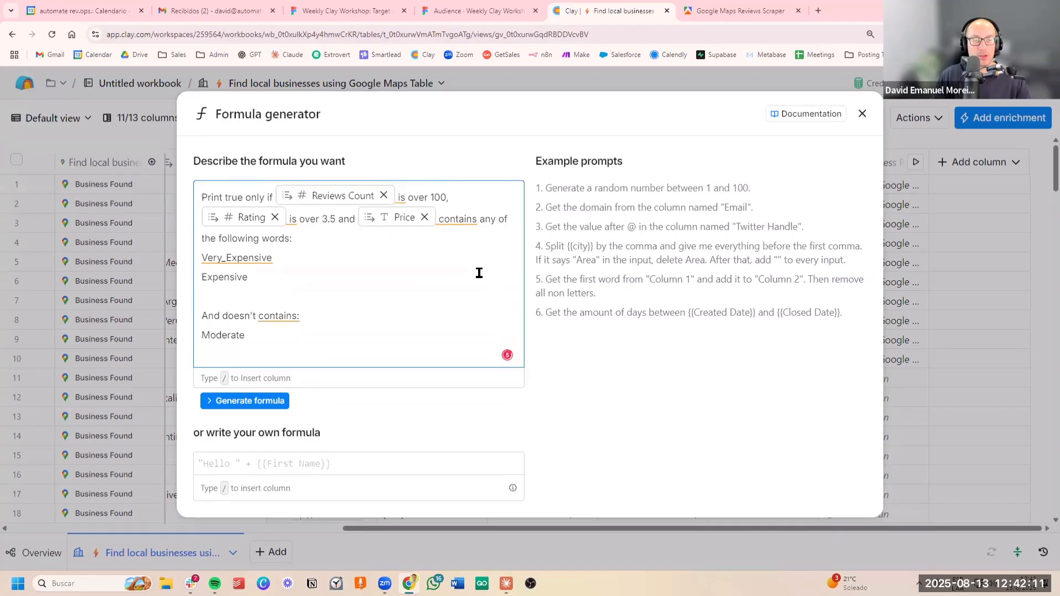
type("Inexpens")
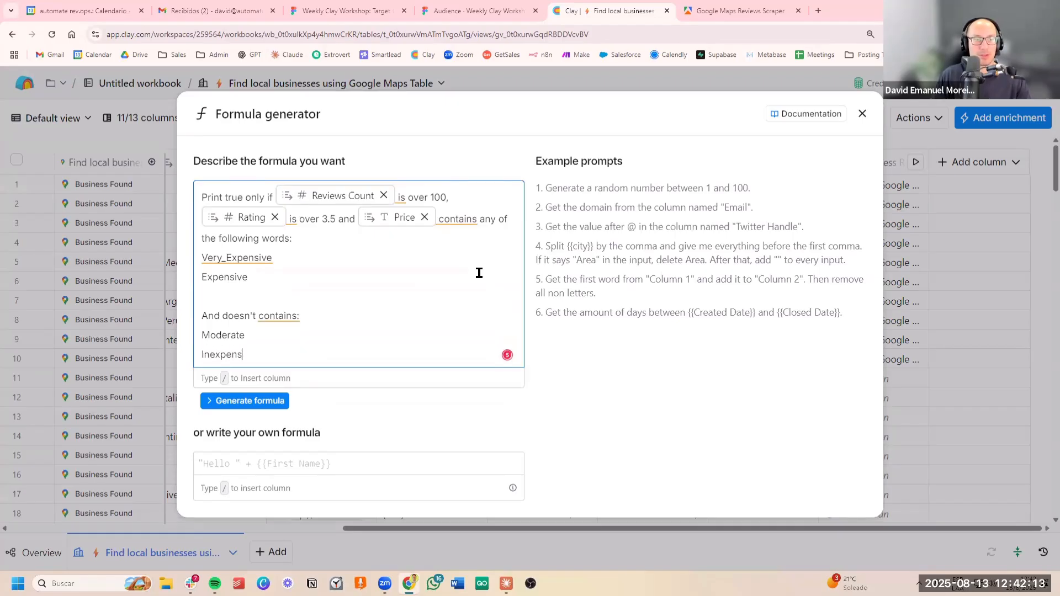
type("ive")
left_click(259, 405)
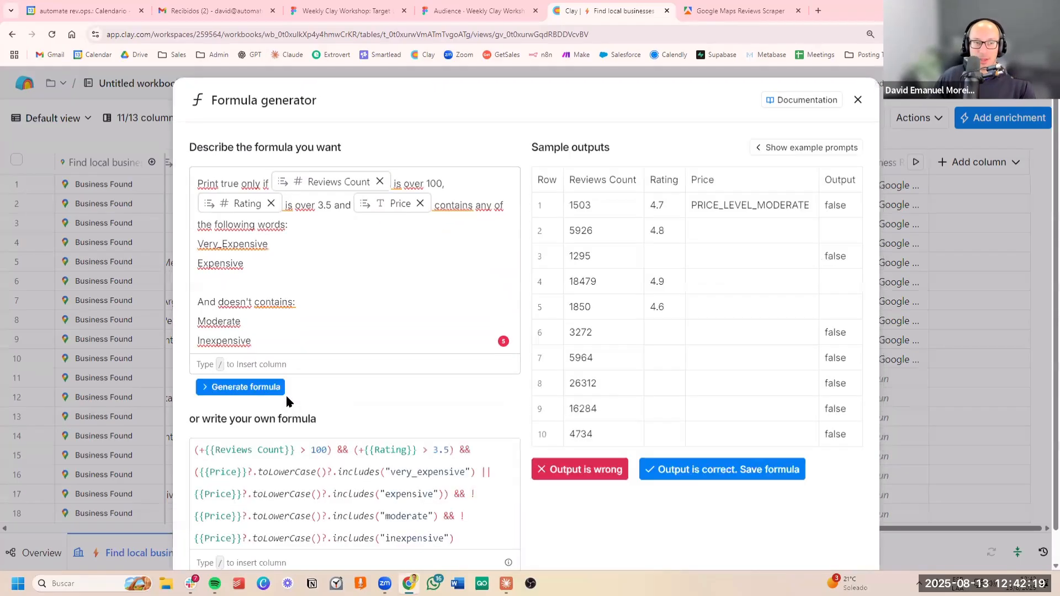
Step: Check the generated formula and the first row's sample output against the criteria, and save the formula as correct
scroll(423, 392, "down", 1)
left_click_drag(473, 509, 182, 419)
left_click(389, 434)
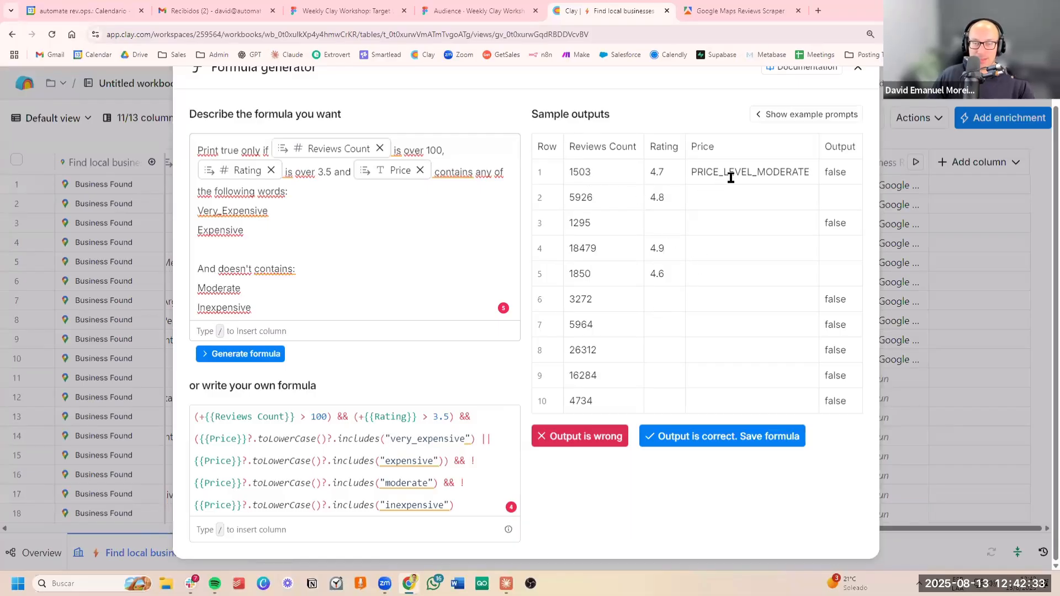
left_click_drag(808, 173, 760, 174)
left_click(802, 176)
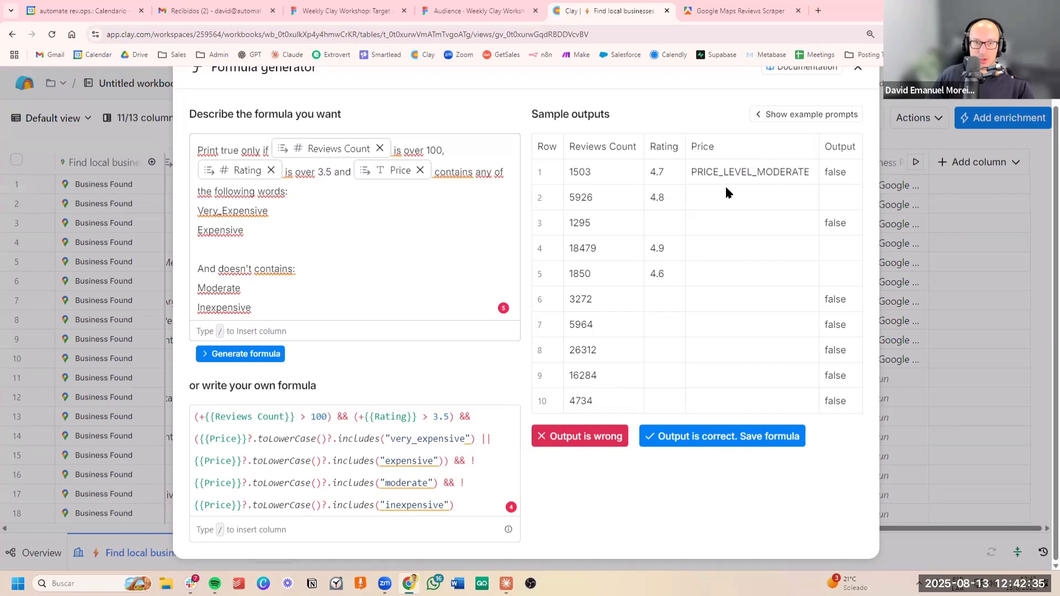
left_click_drag(567, 173, 615, 172)
left_click(614, 172)
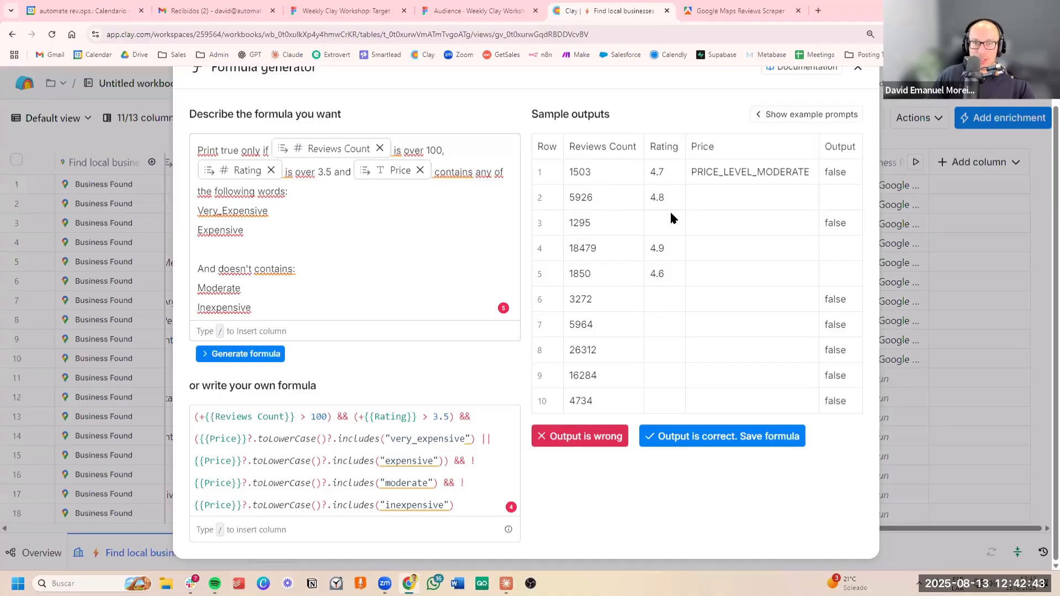
left_click(741, 445)
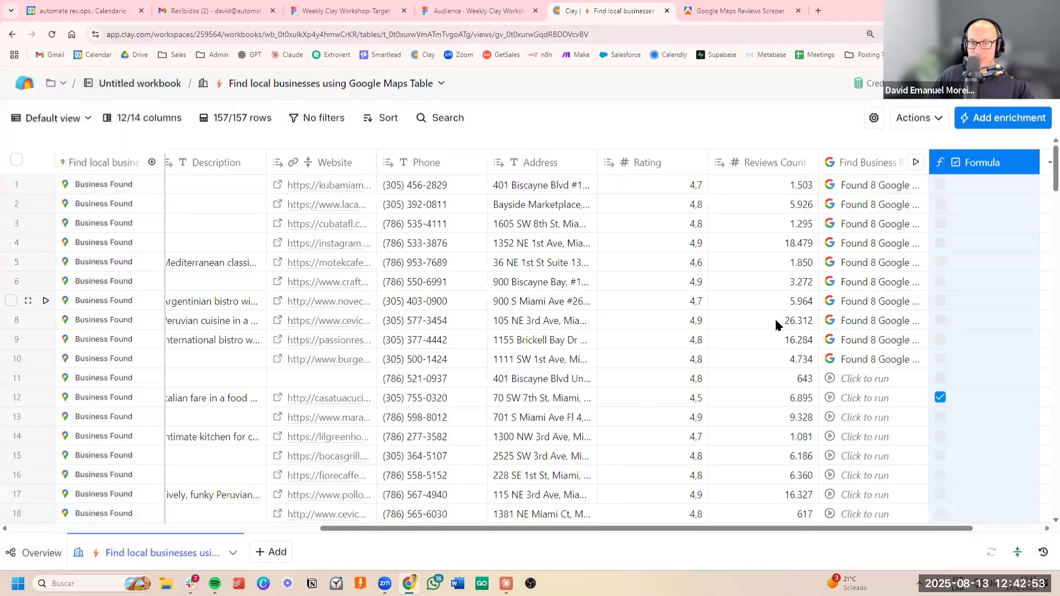
Step: Examine row 12's Reviews Count, Price and Rating against the criteria of the new formula column
left_click(771, 325)
left_click(712, 413)
left_click(752, 399)
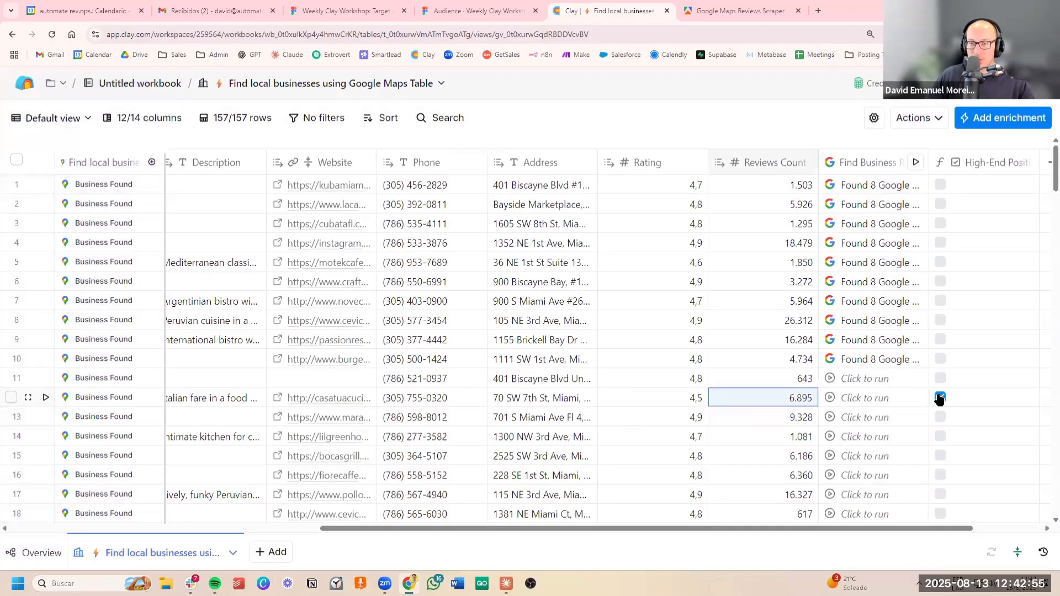
scroll(945, 389, "down", 3)
scroll(948, 320, "up", 2)
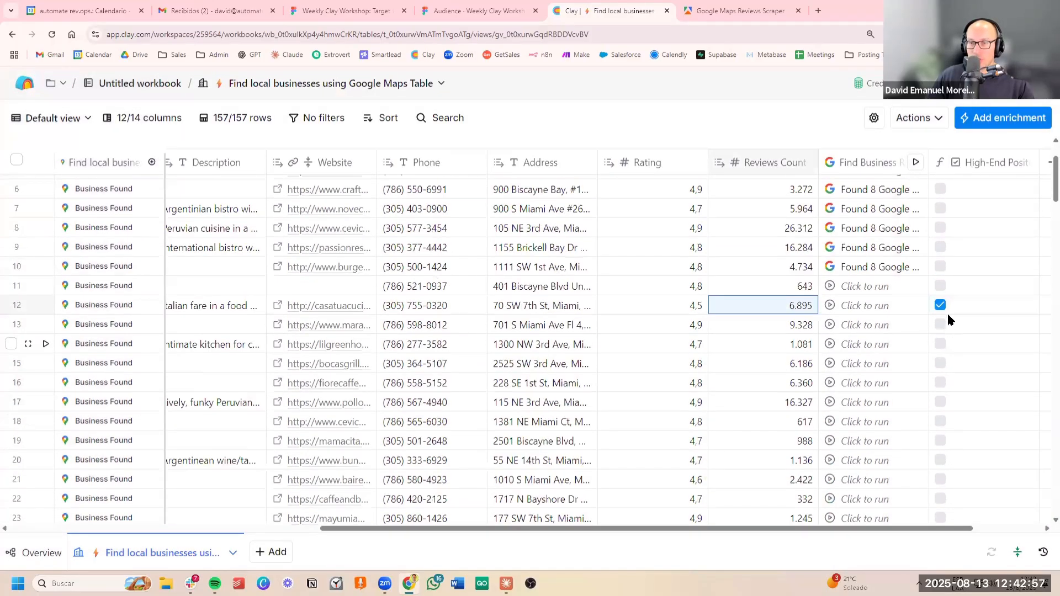
scroll(690, 305, "left", 9)
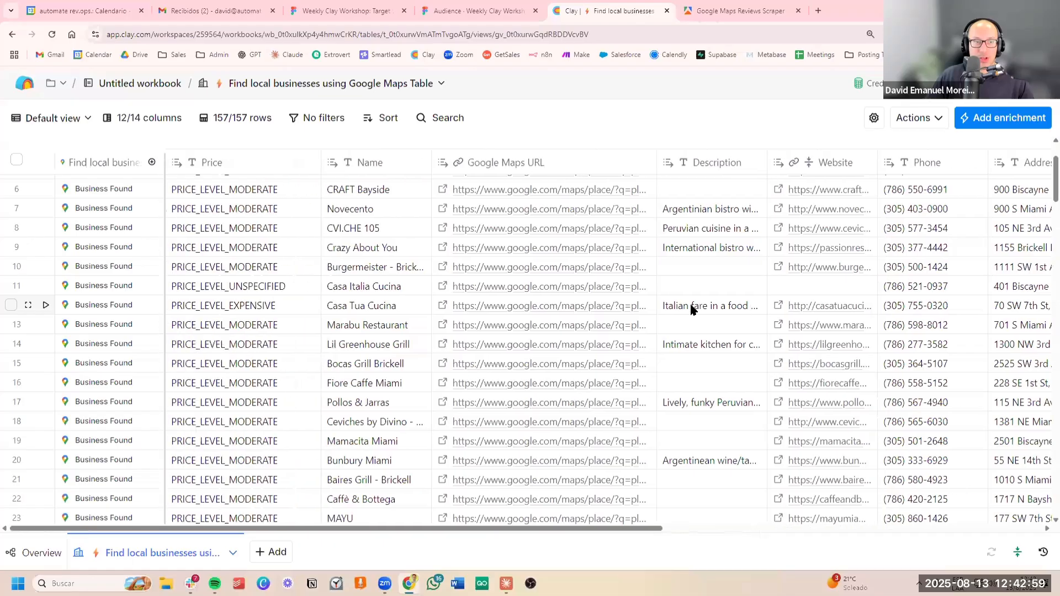
left_click(267, 310)
scroll(319, 310, "right", 10)
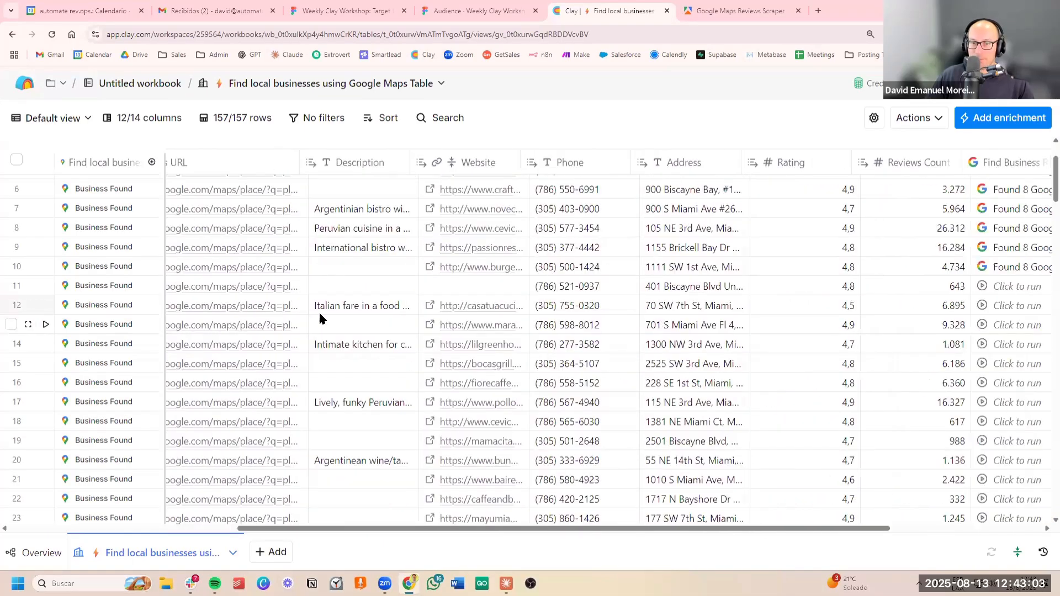
left_click(497, 307)
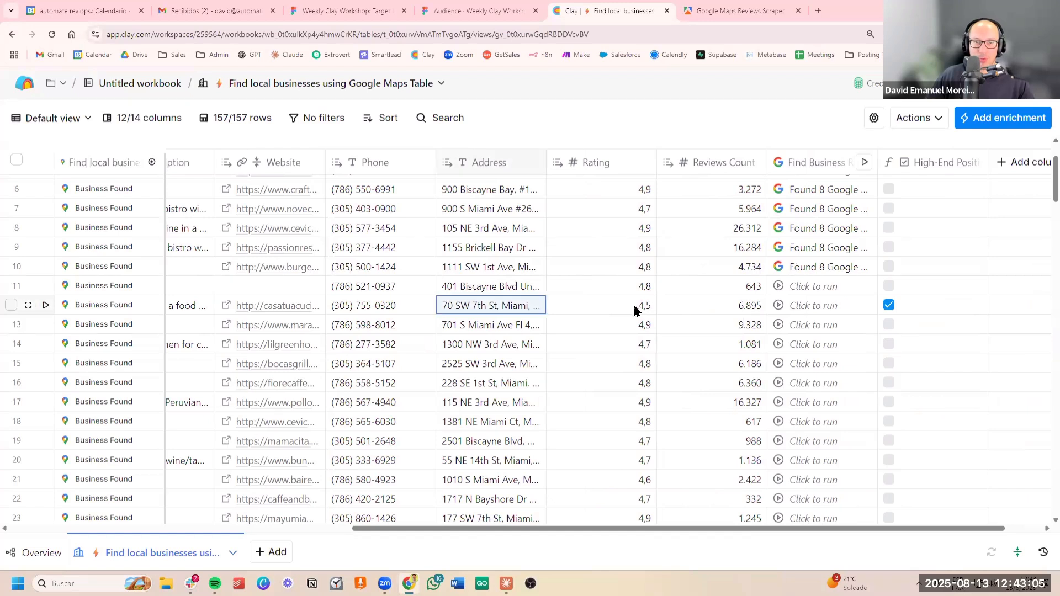
Step: Examine the Rating and Reviews Count values of the rows checked in the High-End Positive column
left_click(650, 310)
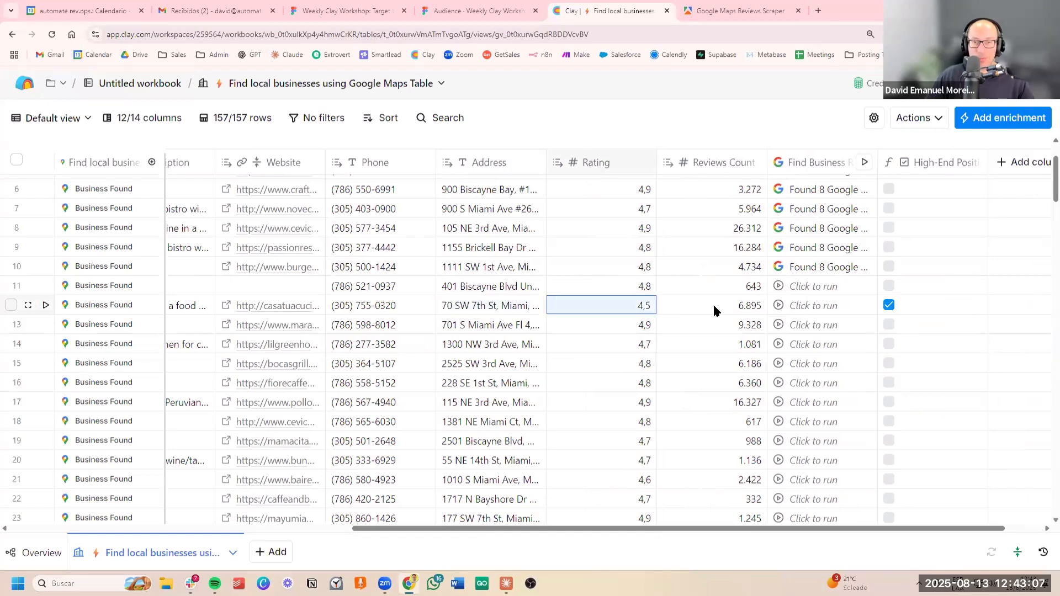
left_click(714, 310)
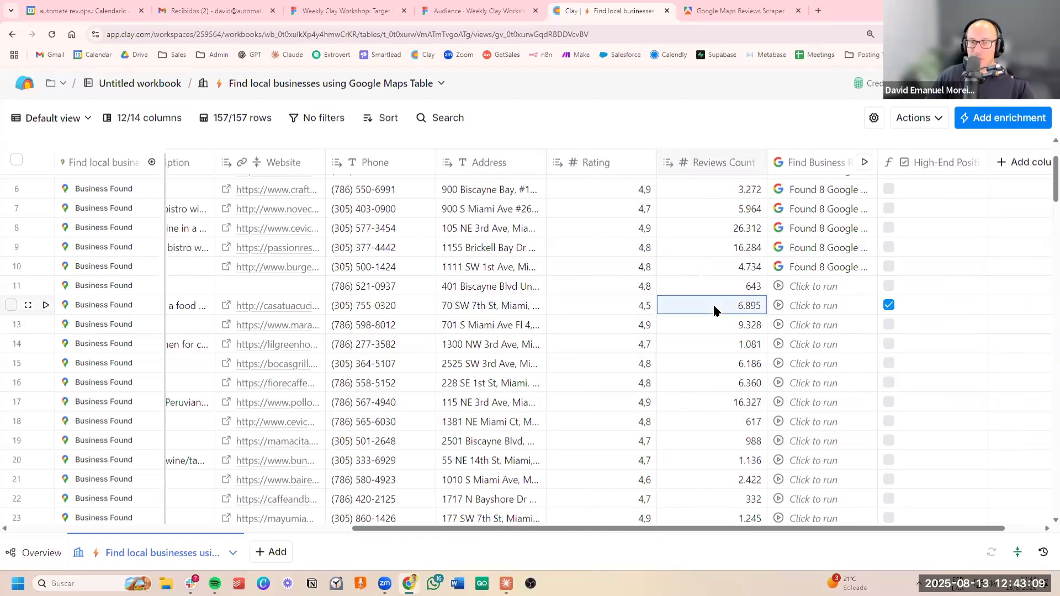
scroll(713, 307, "down", 8)
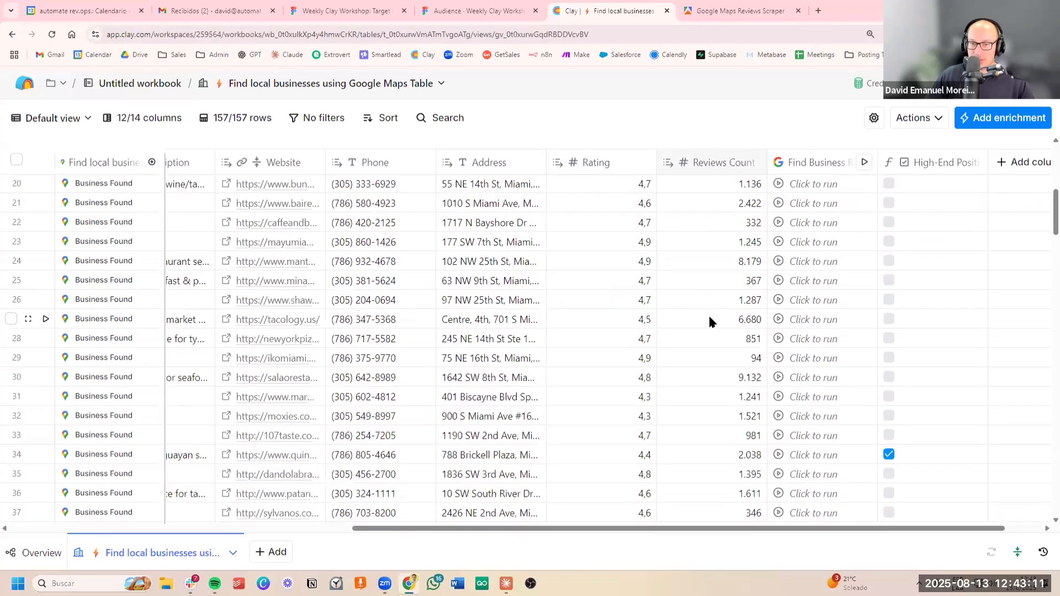
left_click(719, 272)
scroll(745, 347, "down", 4)
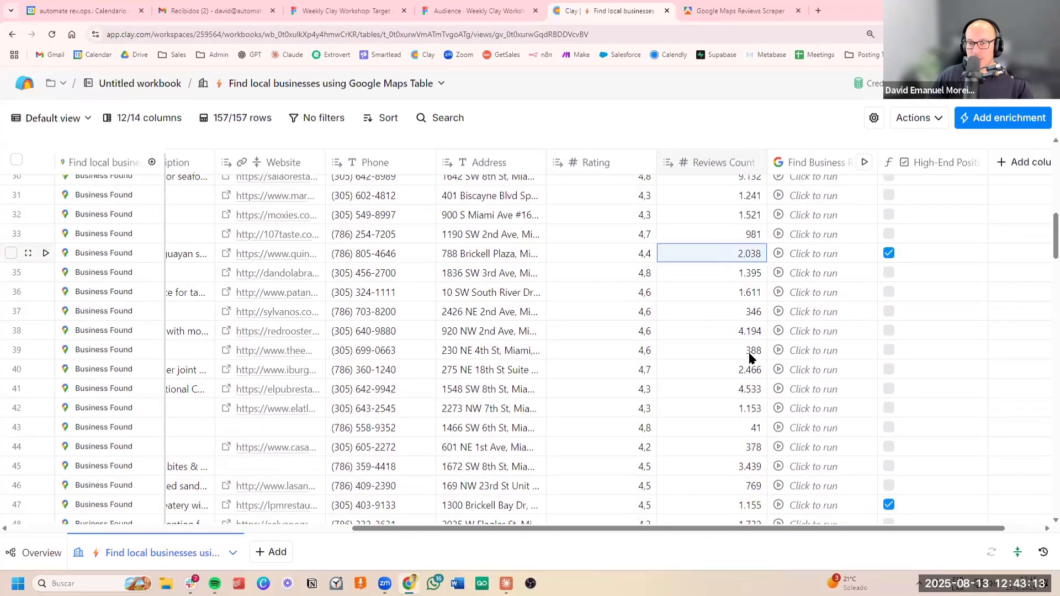
left_click(743, 334)
scroll(743, 333, "down", 10)
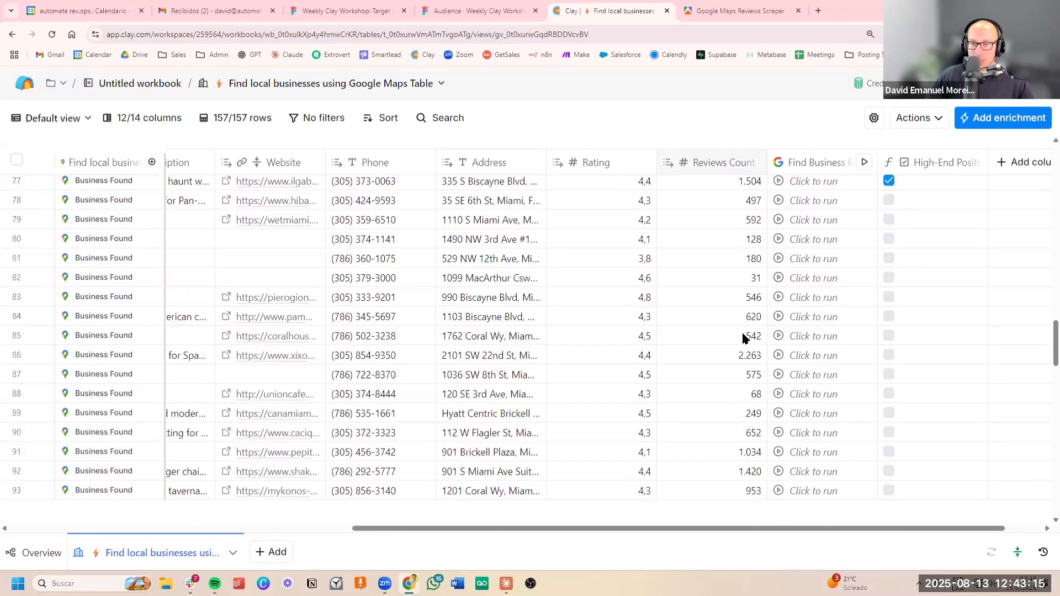
left_click(731, 365)
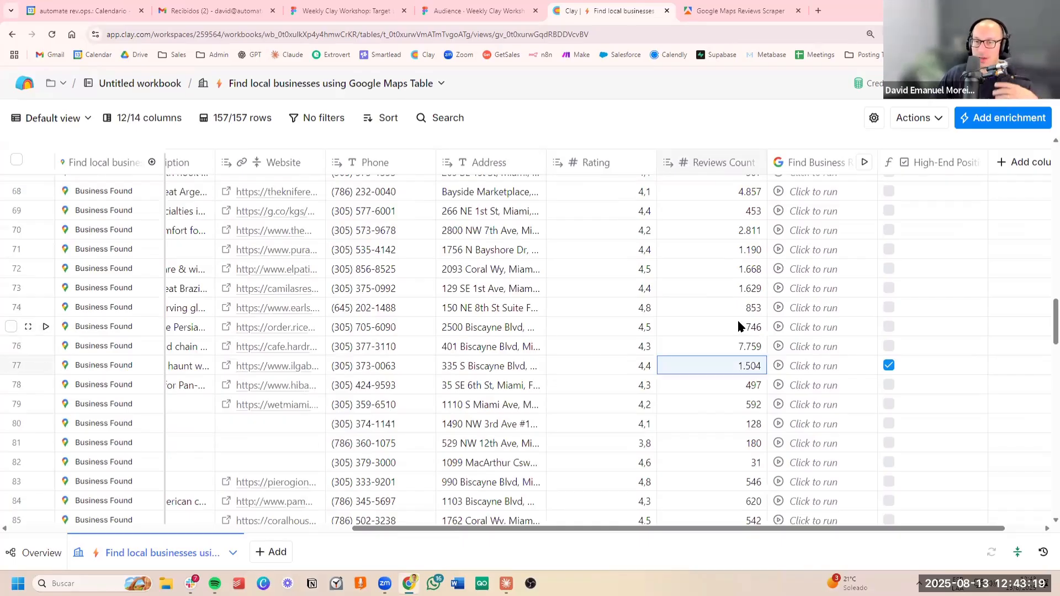
Step: Read the snippet of the first Google review in row 1's business reviews result, and close the cell details
scroll(737, 326, "up", 15)
scroll(734, 326, "up", 2)
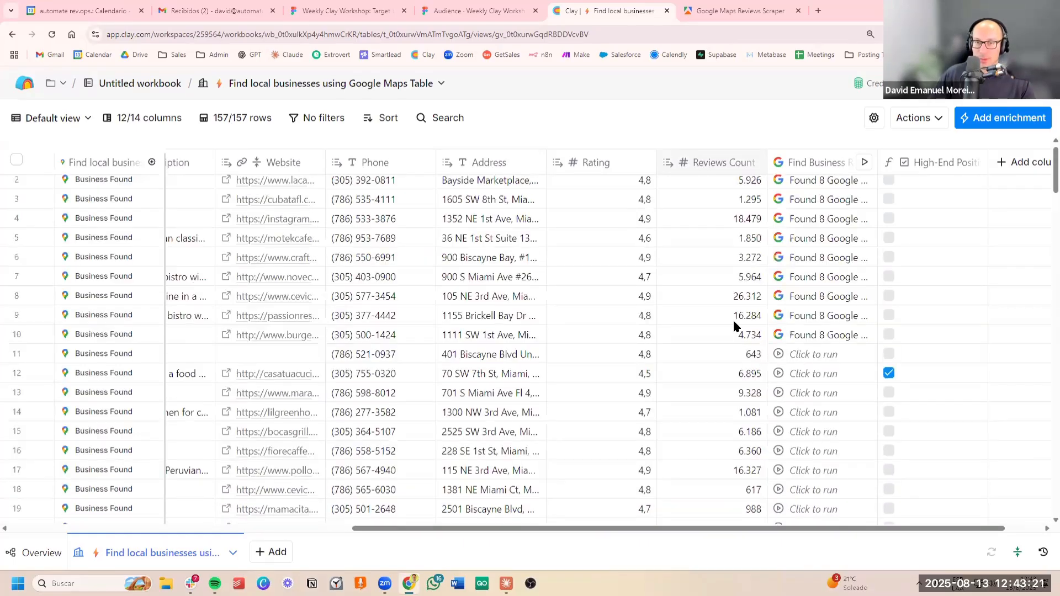
scroll(767, 289, "up", 1)
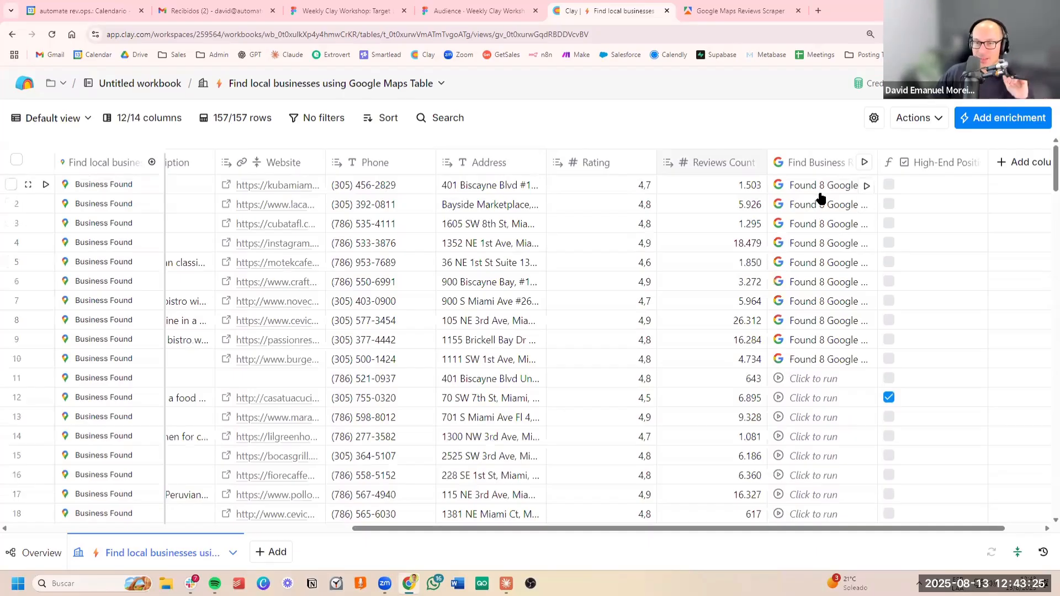
left_click(822, 187)
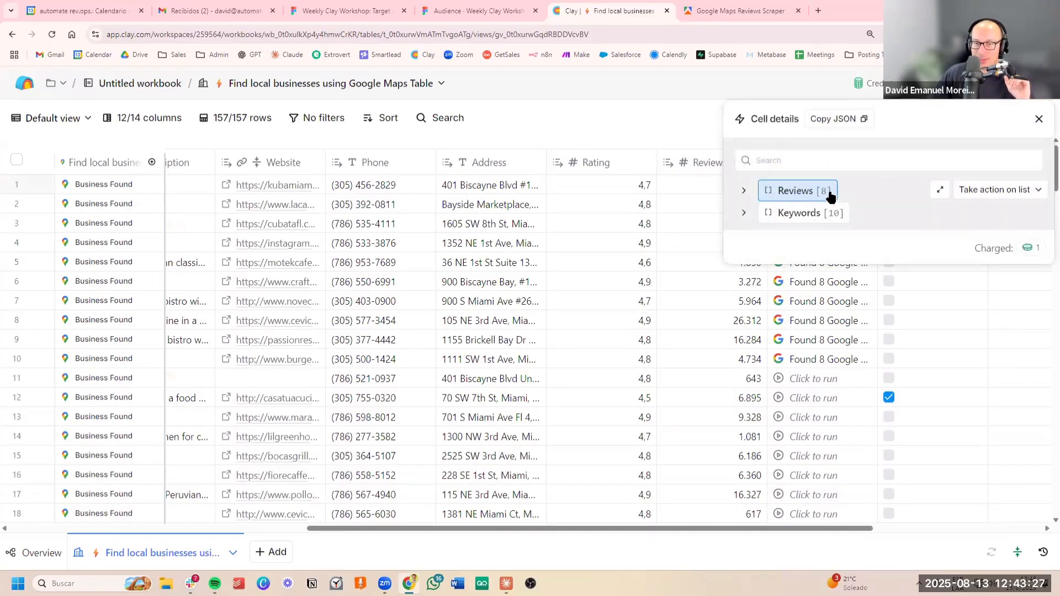
left_click(830, 196)
left_click(830, 221)
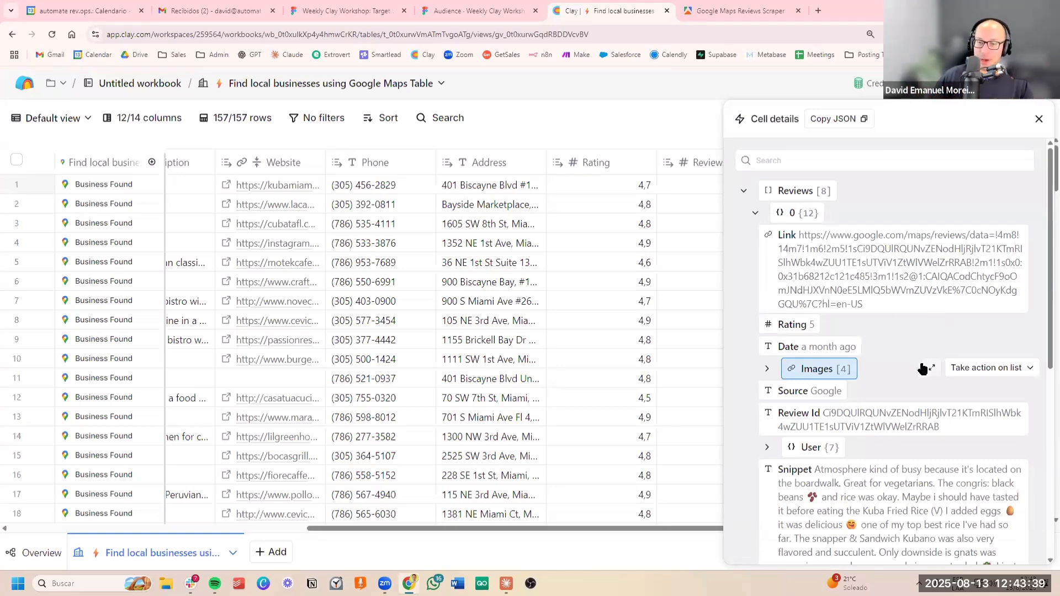
scroll(923, 370, "down", 2)
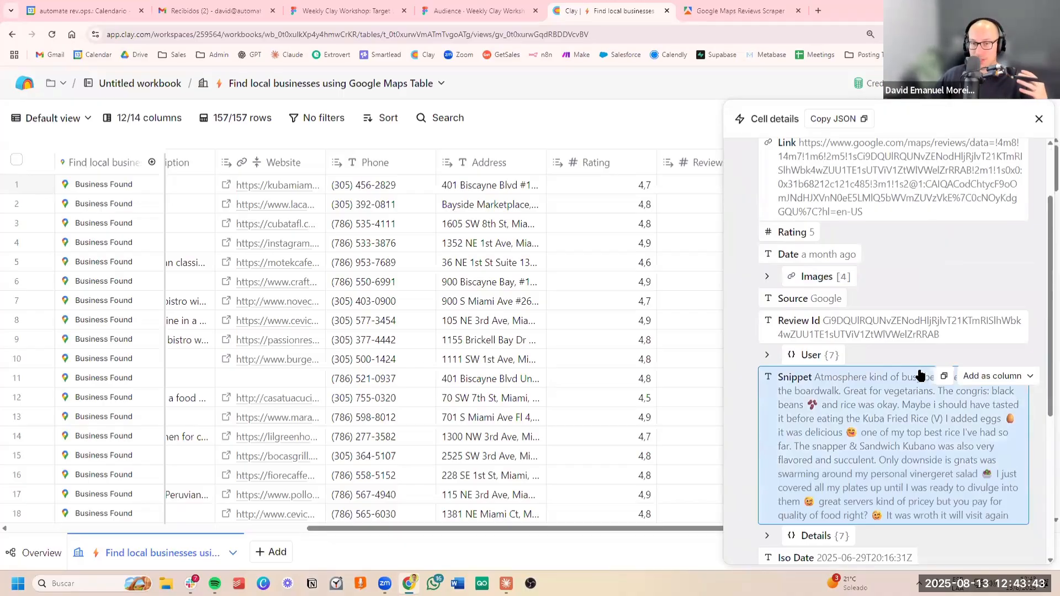
scroll(919, 374, "down", 2)
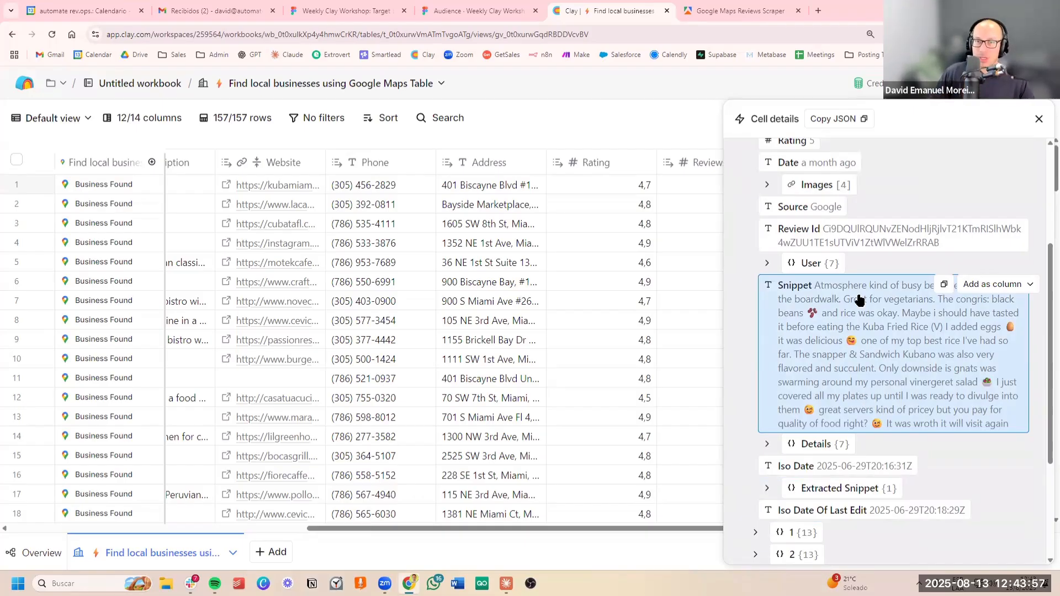
left_click(1039, 119)
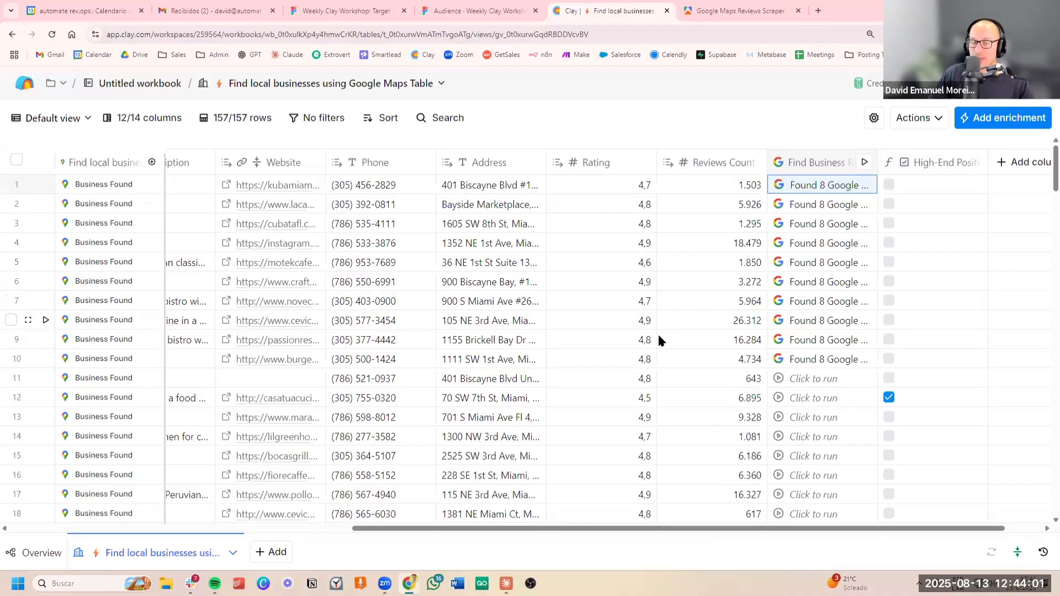
Step: Add a Use AI column and start its task description with "Output true and details about it"
scroll(659, 339, "right", 2)
left_click(973, 165)
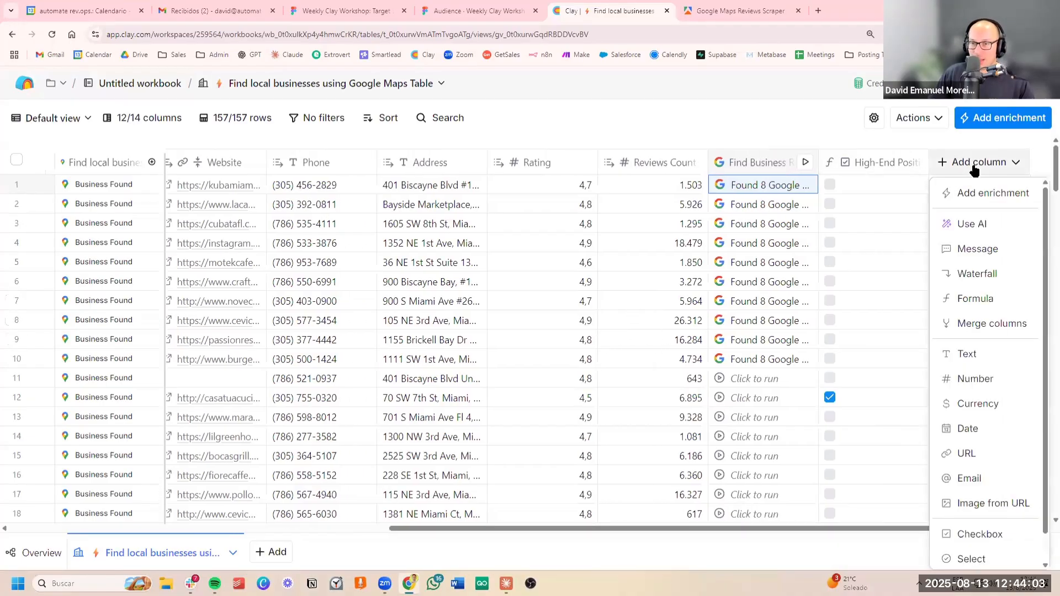
left_click(976, 224)
left_click(902, 297)
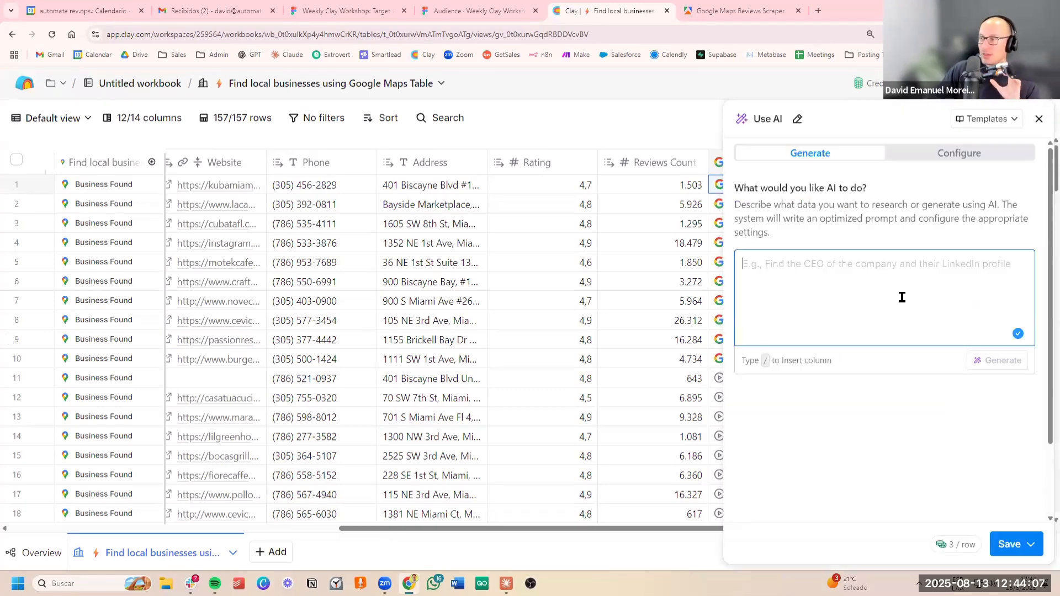
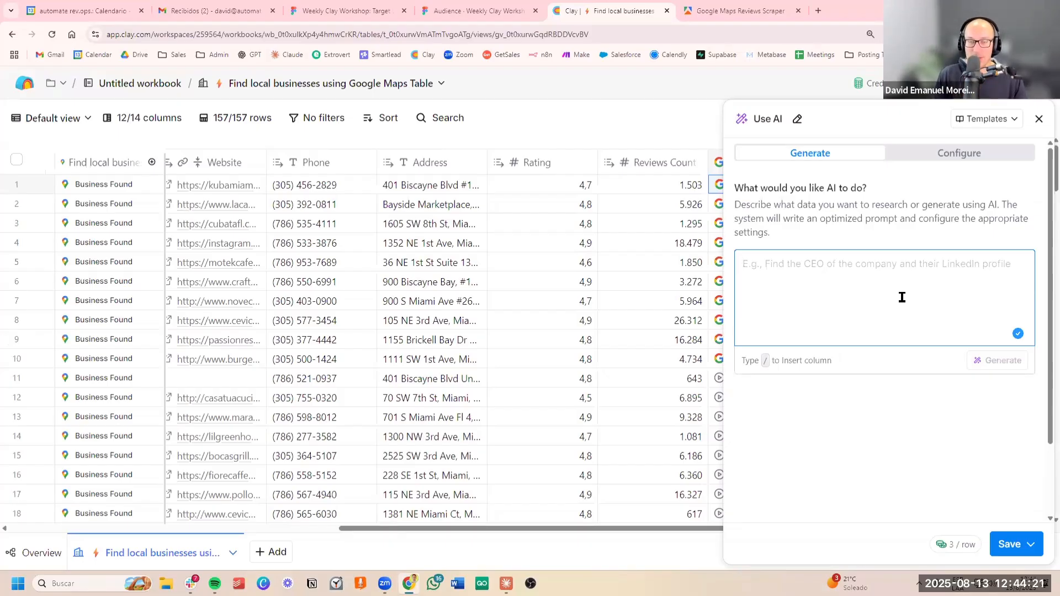
type("O")
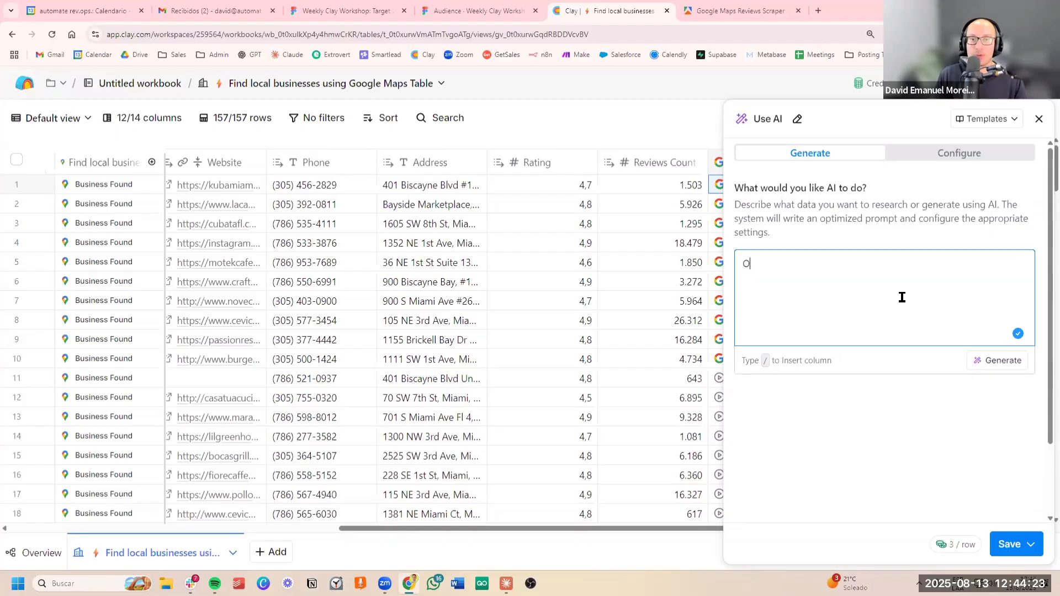
type("utput ")
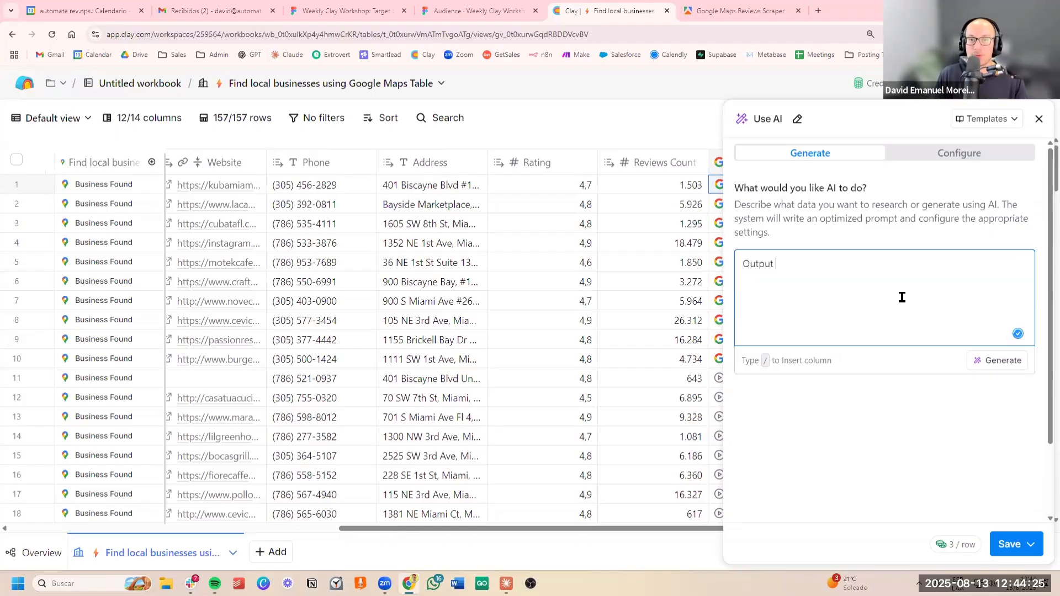
type("true and")
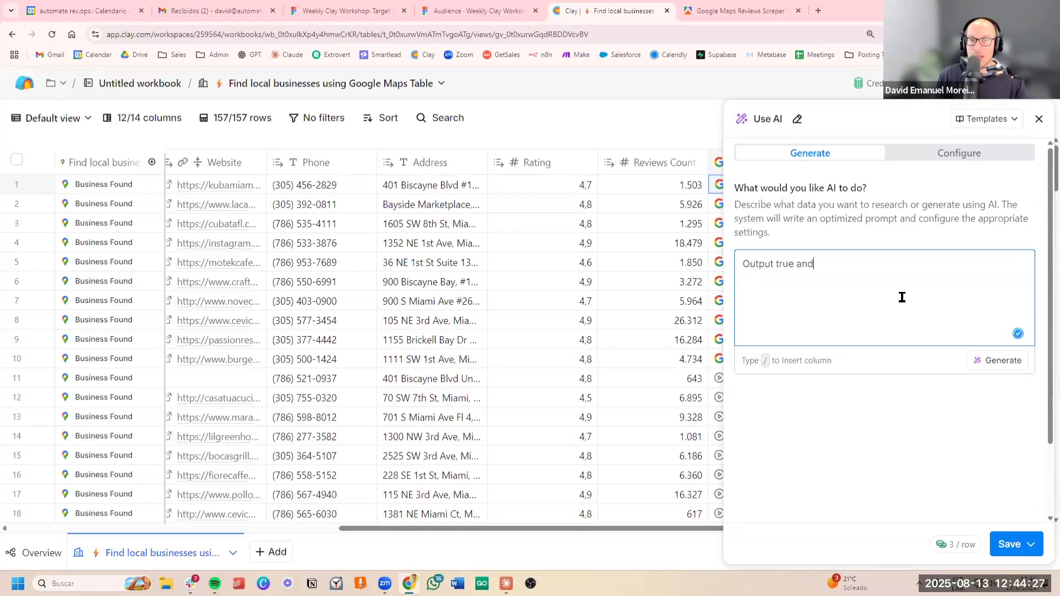
type(" tetails a")
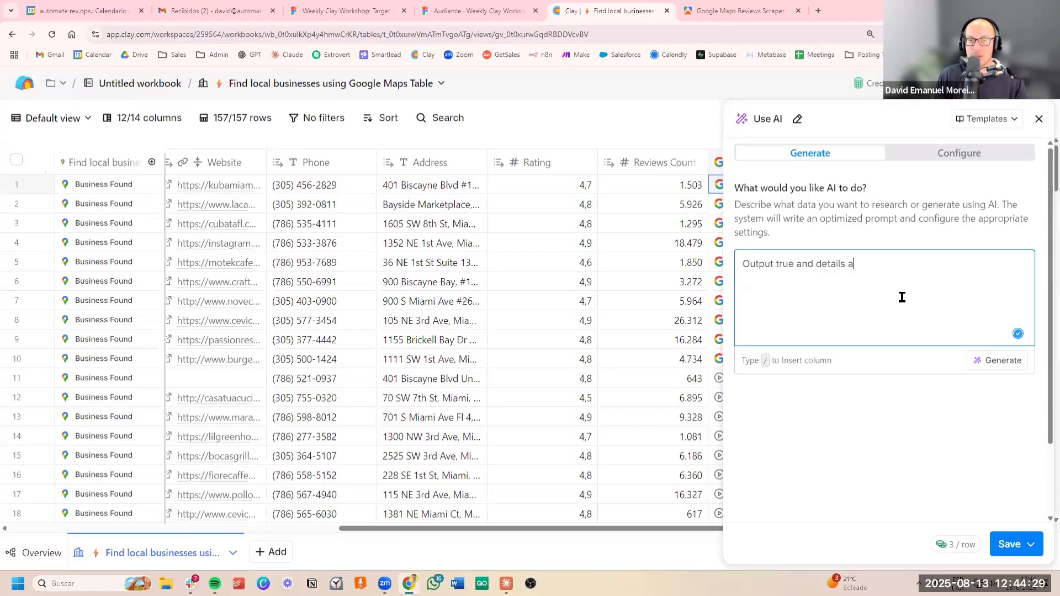
type("bout ")
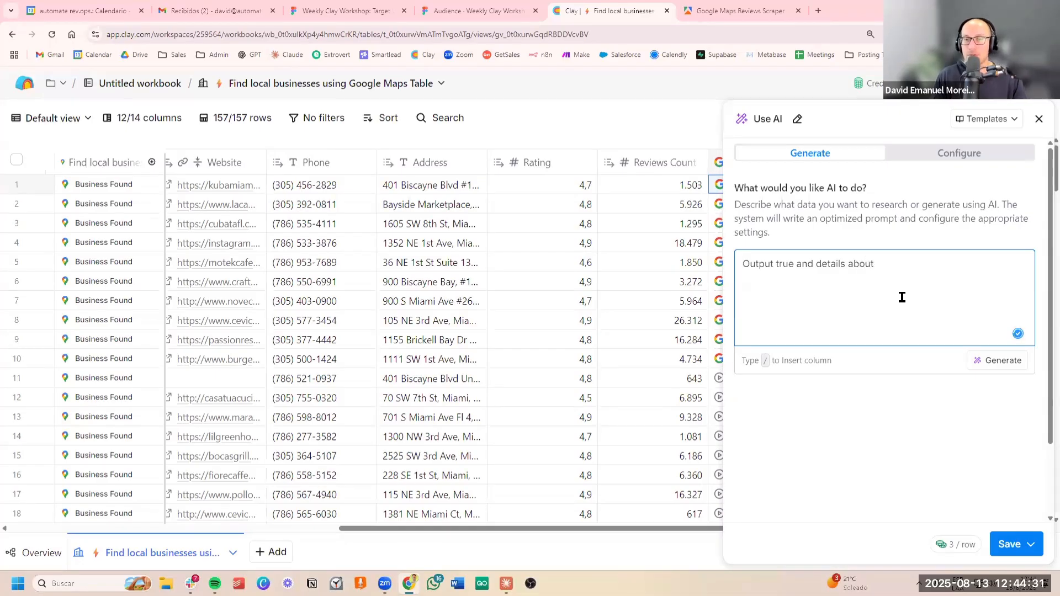
type("it ")
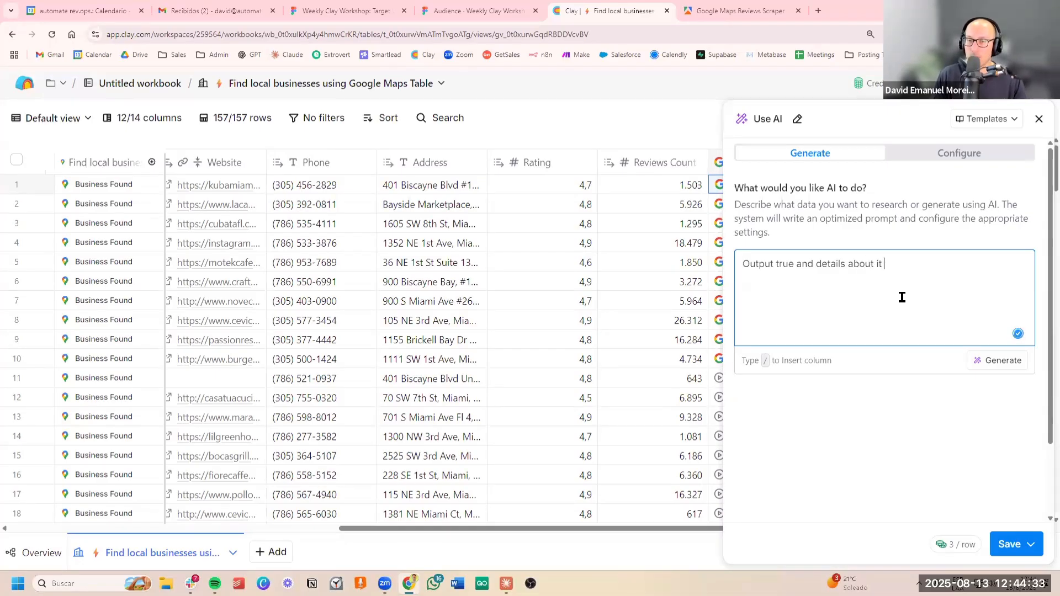
Step: Continue the description with "if you find any complaints in this list" and insert the reviews list from the Find Business Reviews column
type("w")
type("f you fin")
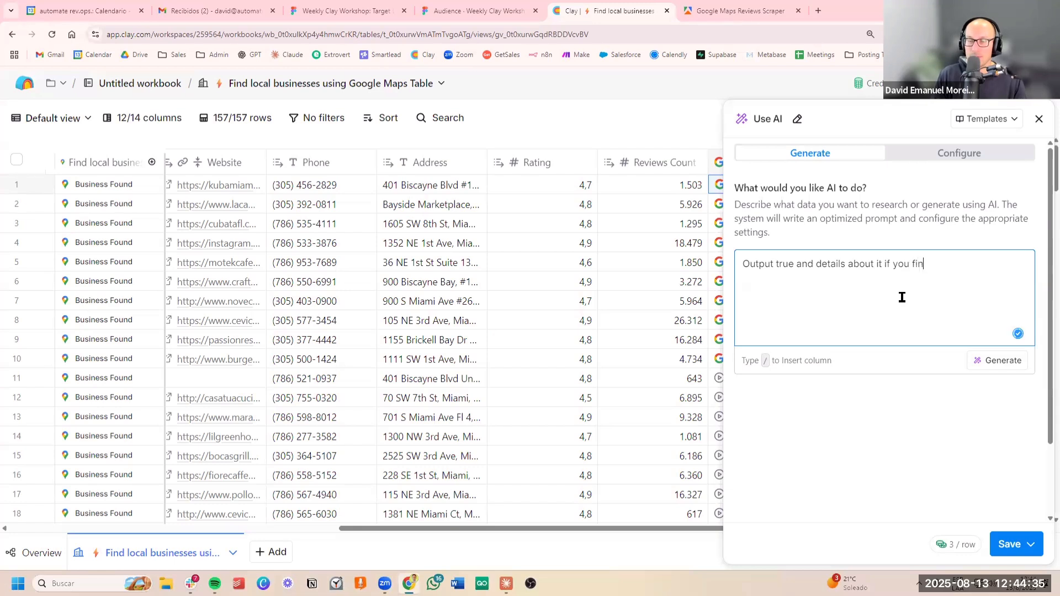
type("d any compla")
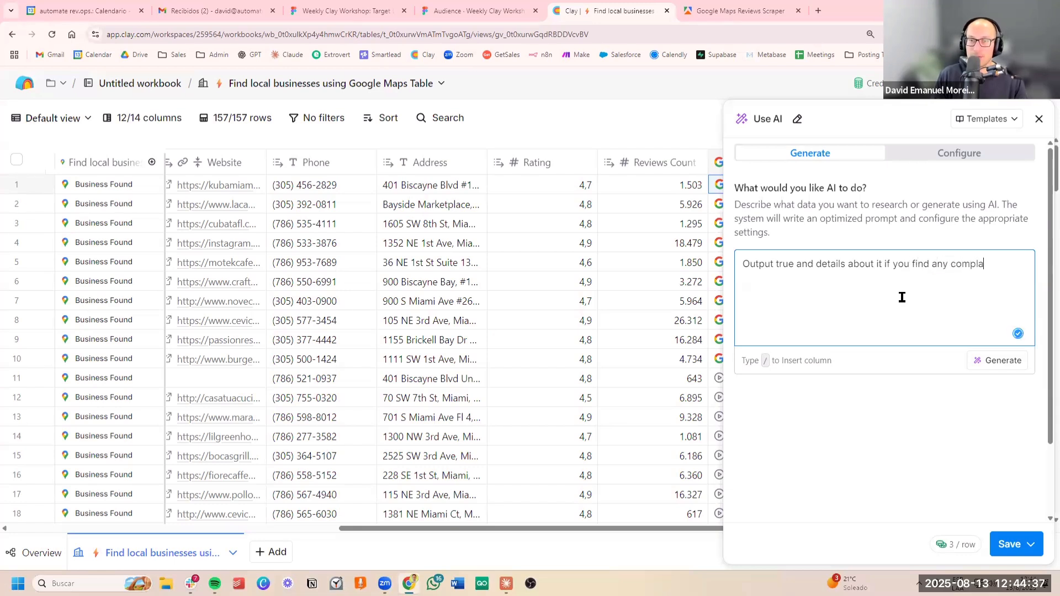
type("ints in")
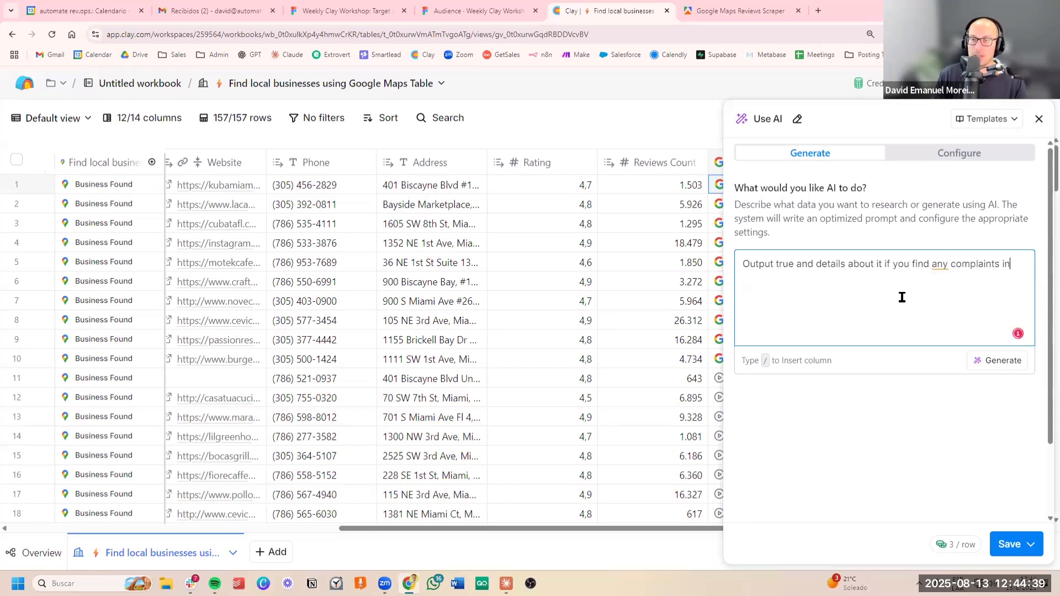
type("t hi")
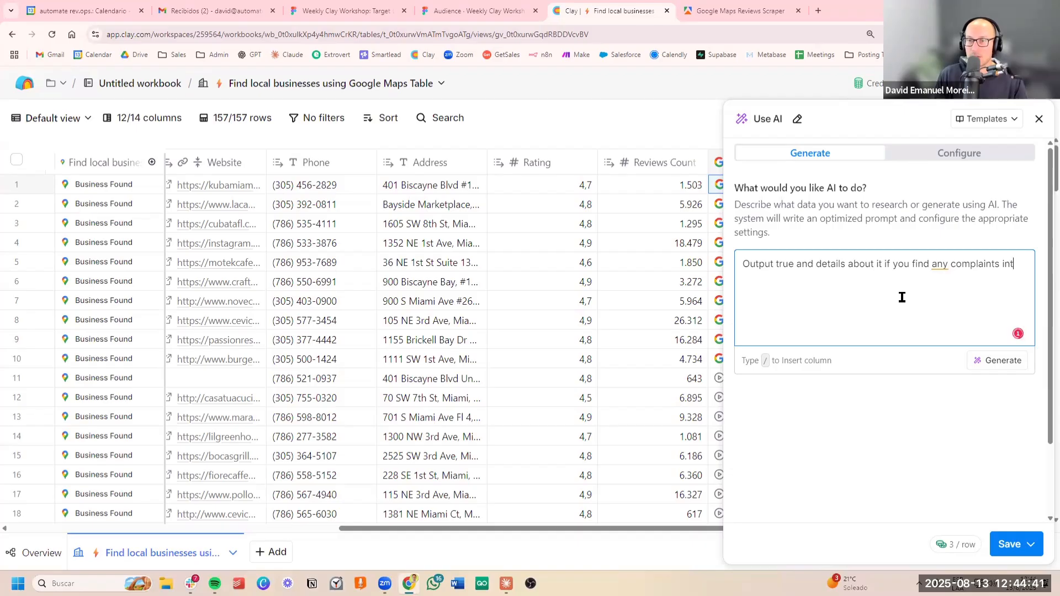
key("BackSpace")
type("this list")
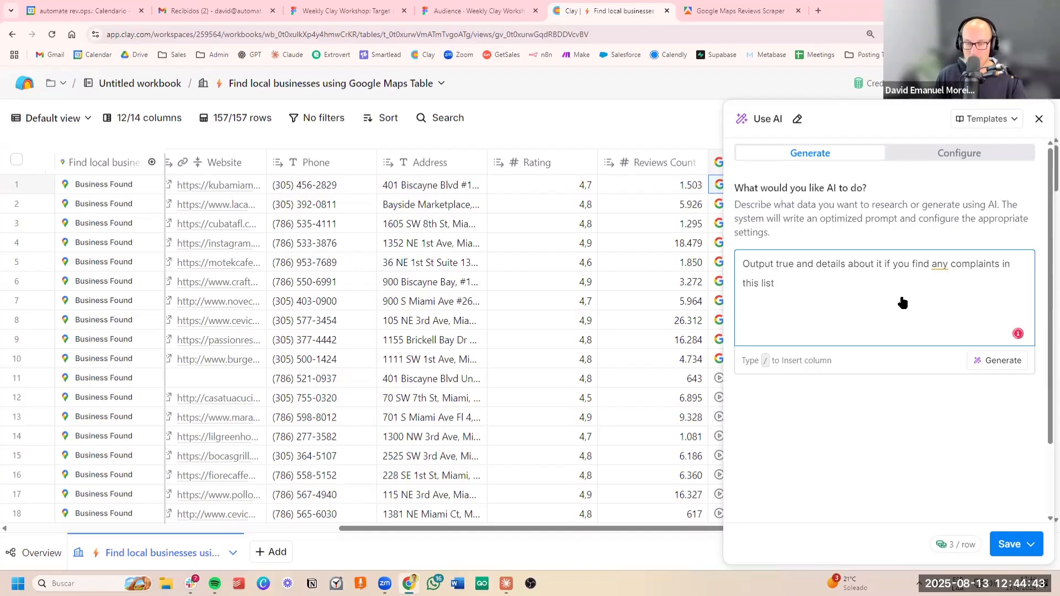
type(" /")
scroll(916, 376, "down", 3)
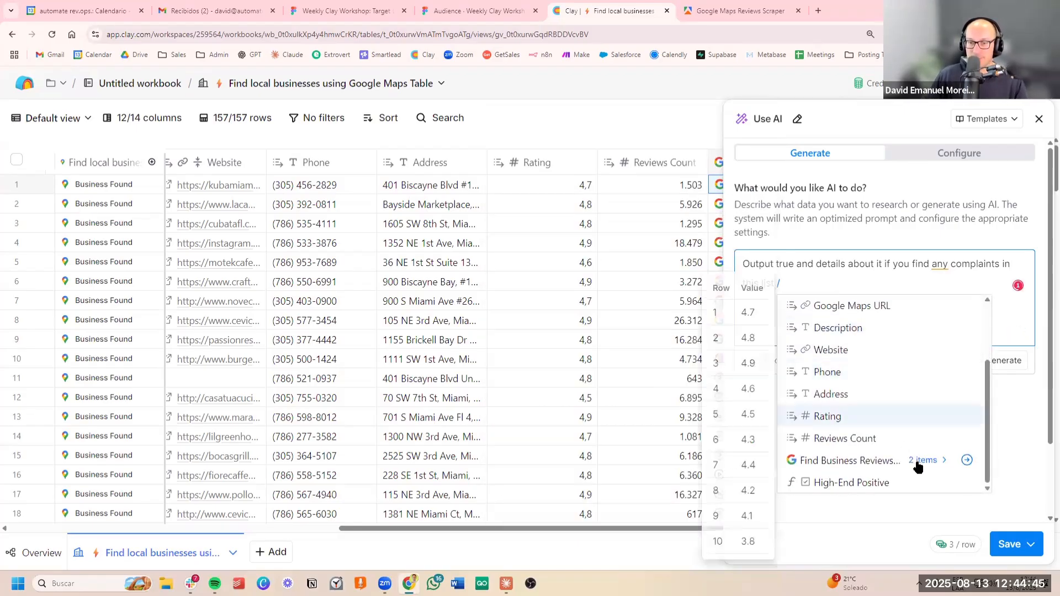
left_click(922, 461)
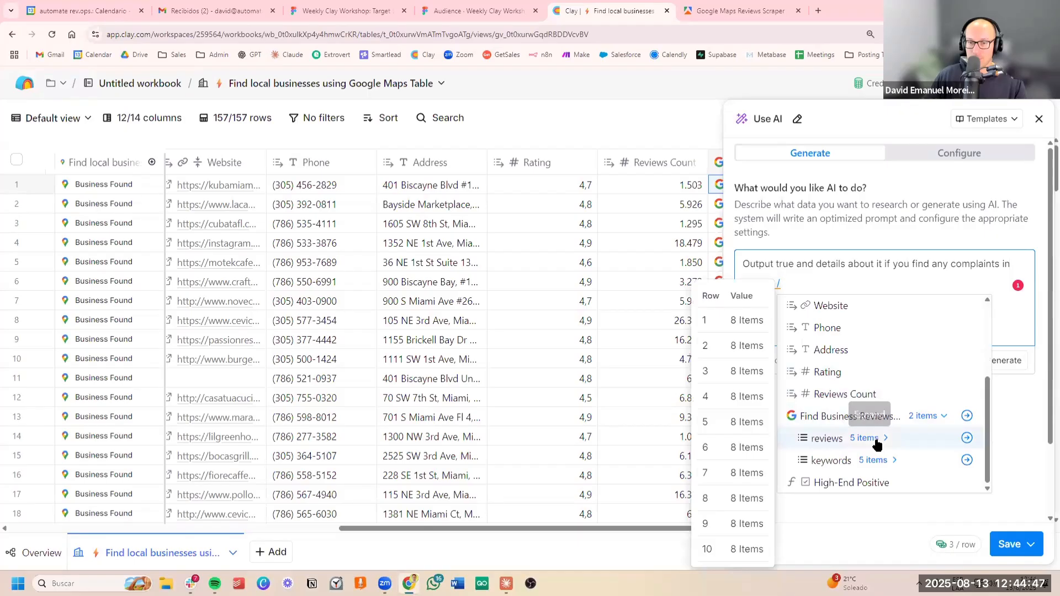
left_click(966, 438)
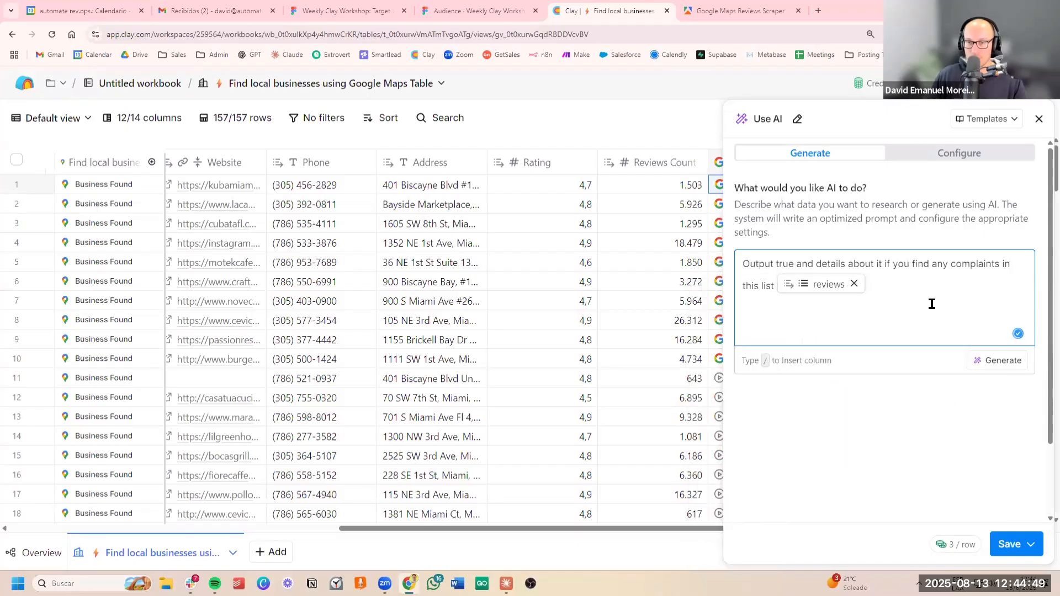
Step: Complete the description with "about payment offers of this business." and generate the AI prompt
type("about paymen")
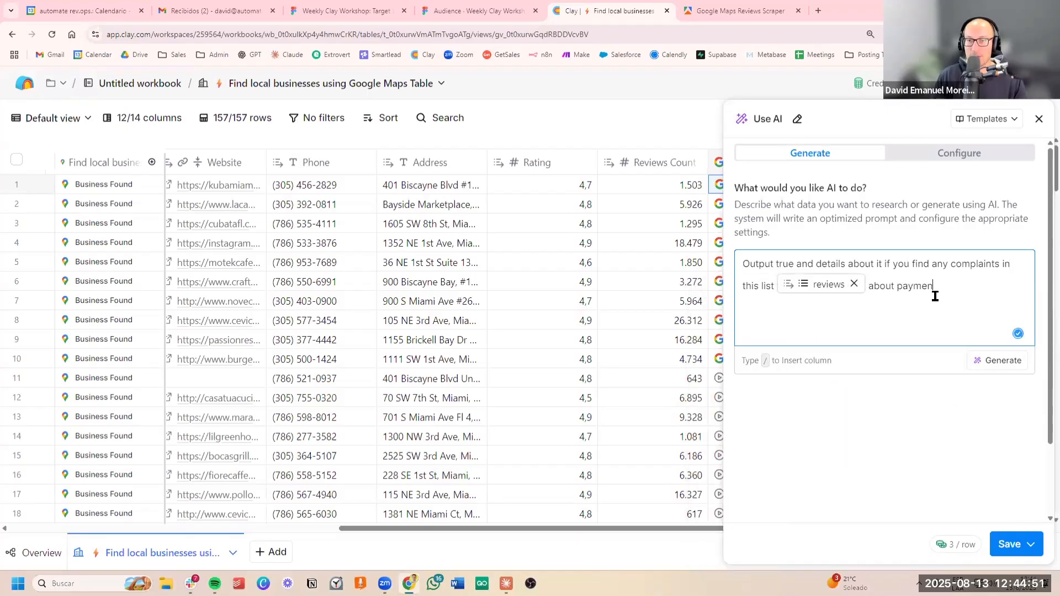
type("t offers of t")
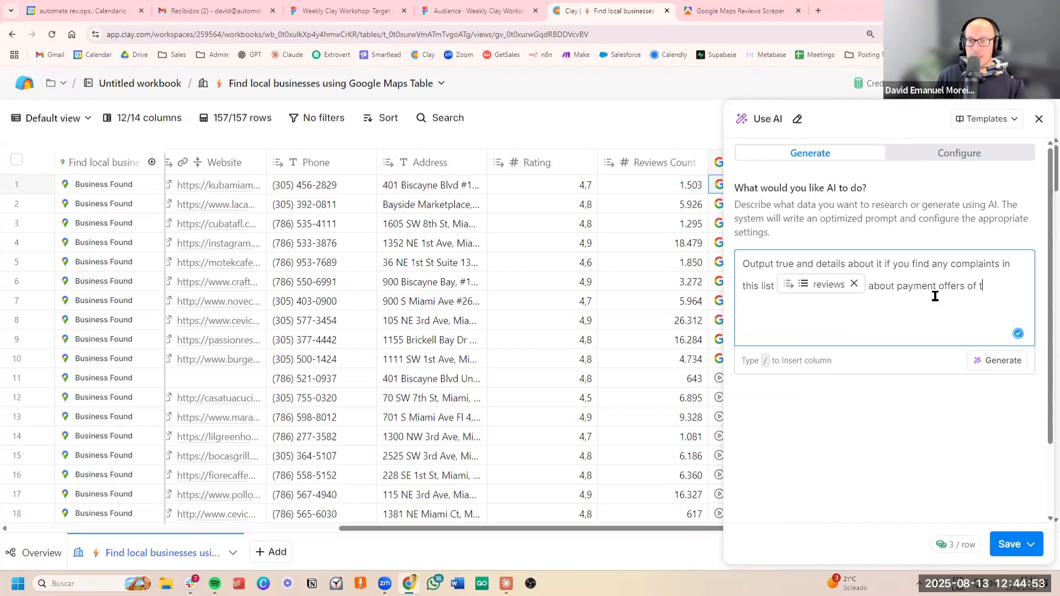
type("his business")
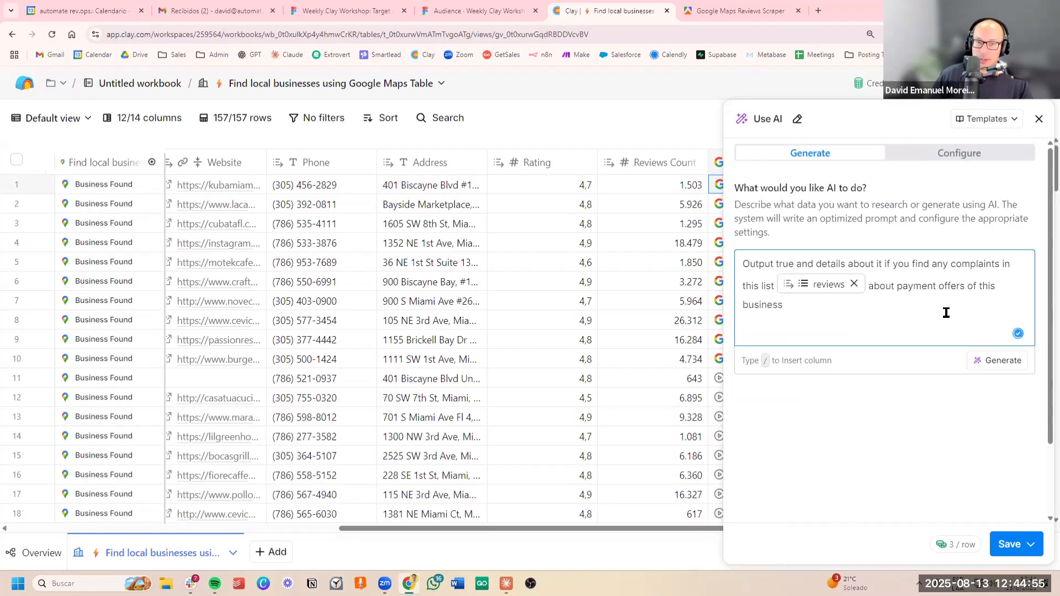
type(".")
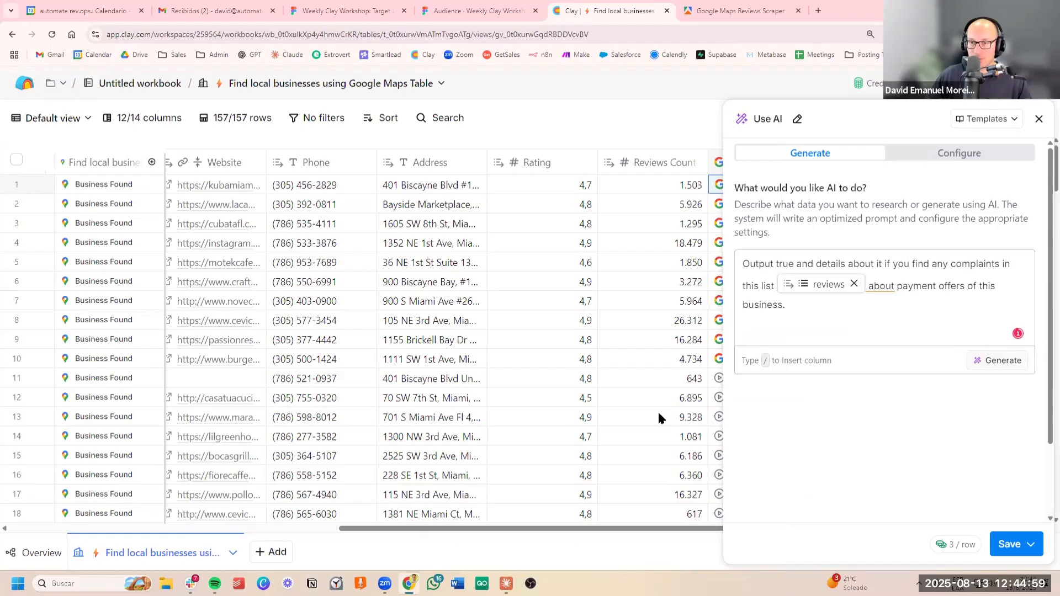
key("Return")
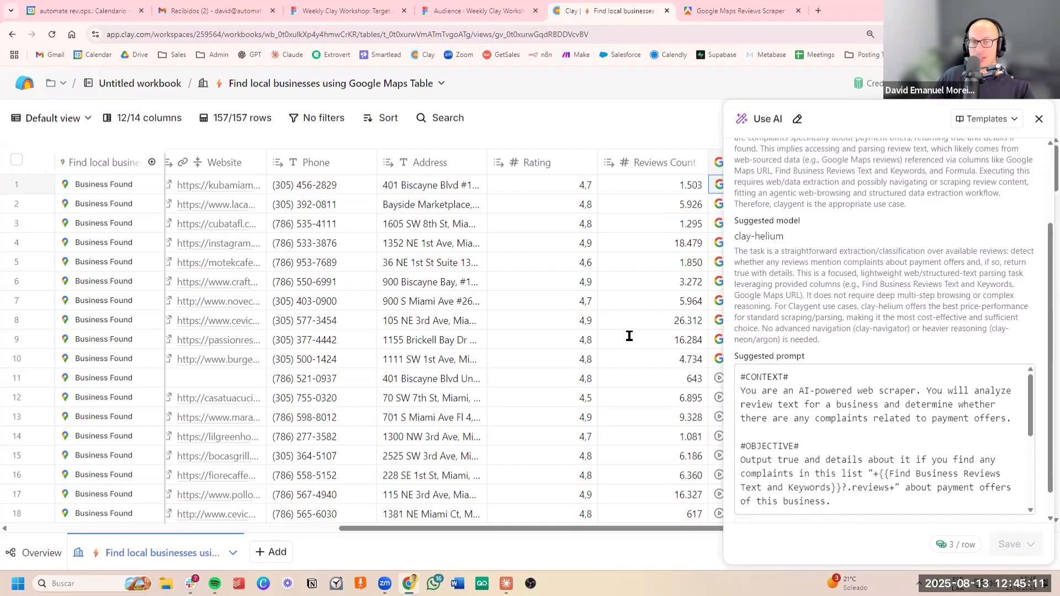
Step: Read through the suggested prompt, including its complaint keywords, output formatting, error handling and example reviews
scroll(630, 336, "right", 5)
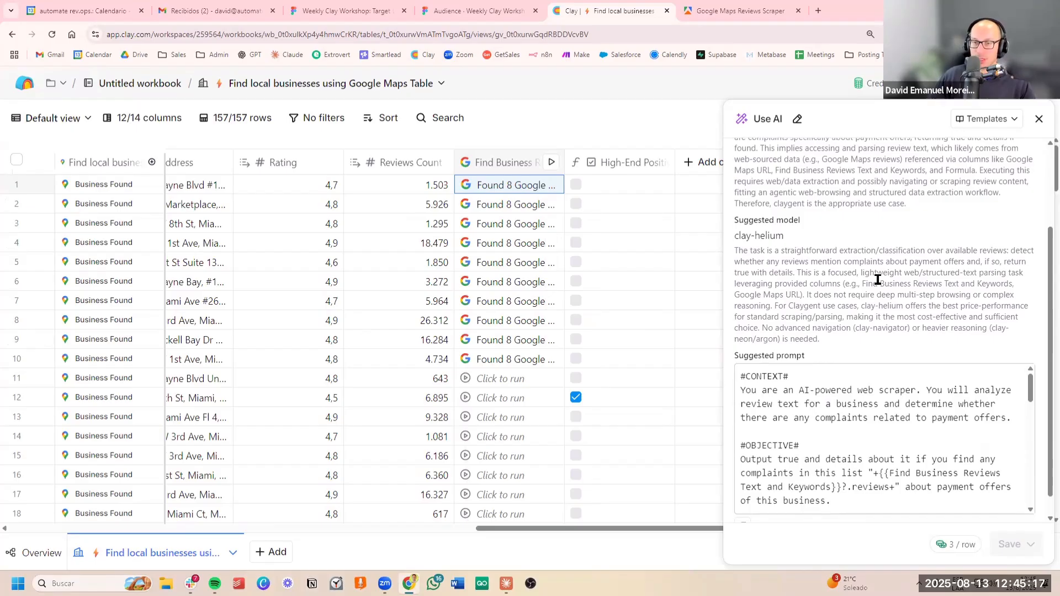
scroll(876, 279, "down", 1)
scroll(960, 381, "down", 5)
scroll(958, 381, "down", 5)
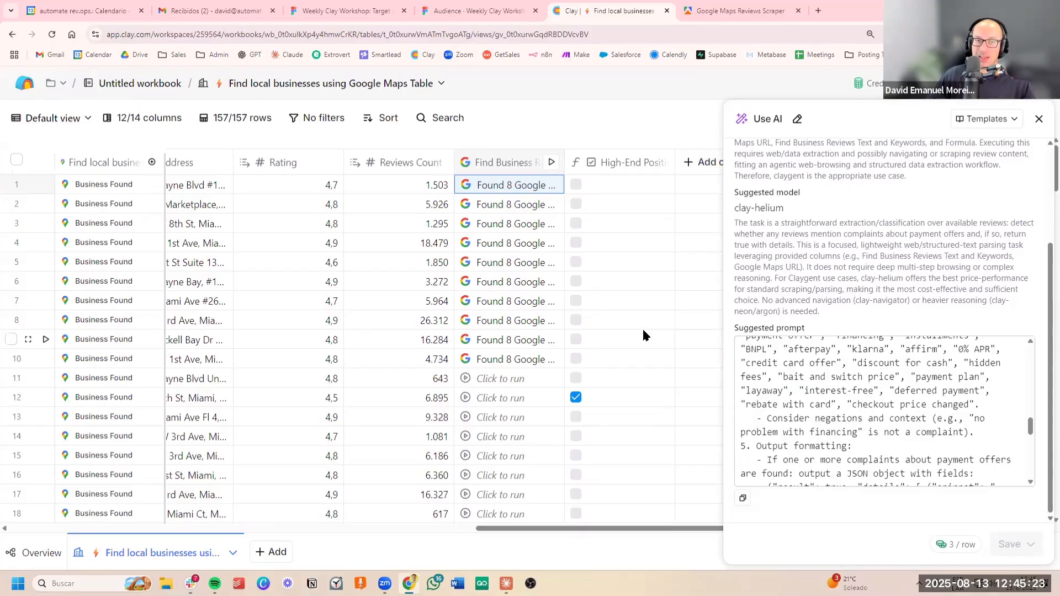
scroll(960, 405, "down", 5)
scroll(958, 411, "down", 4)
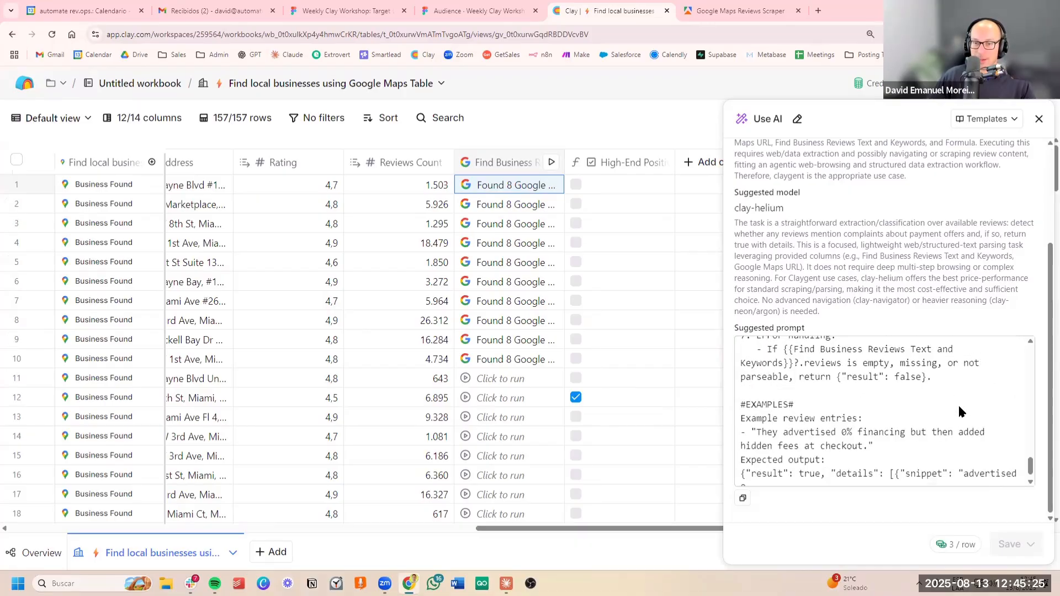
scroll(958, 414, "up", 6)
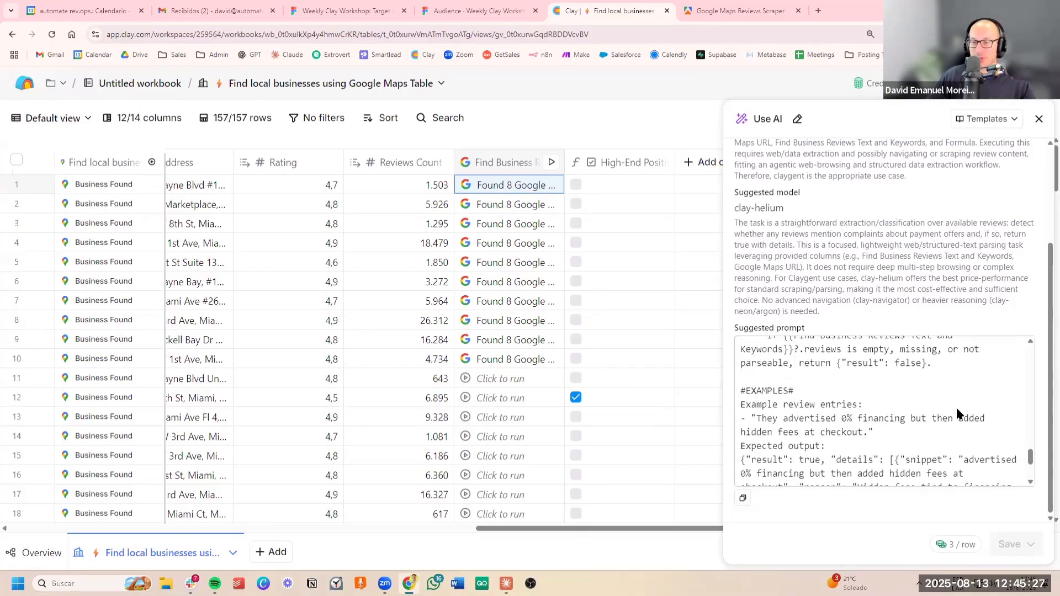
scroll(958, 416, "down", 8)
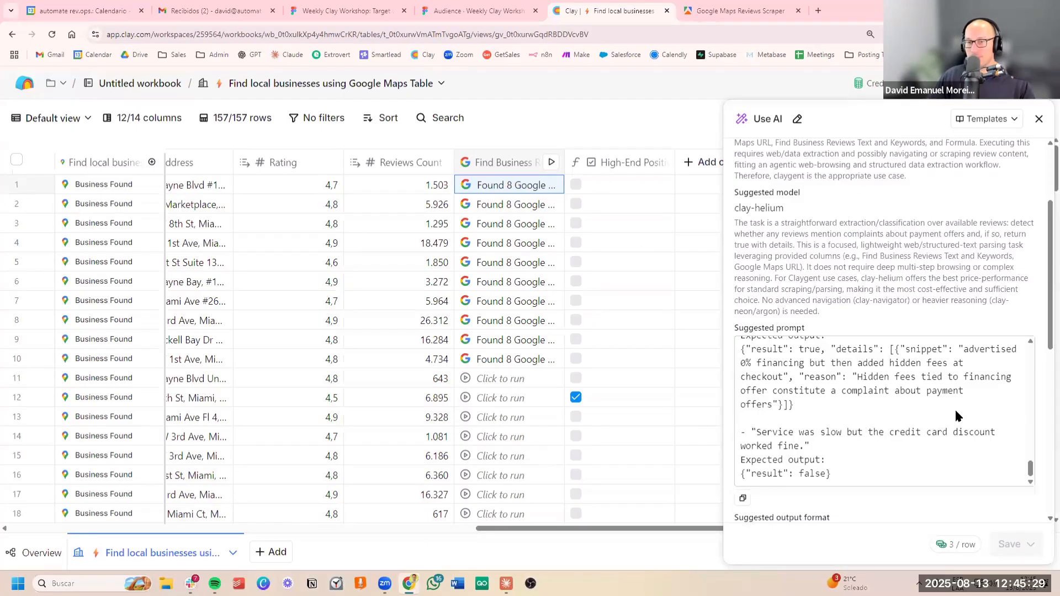
Step: Review the generated prompt for detecting payment-offer complaints in the reviews, including its instructions, examples and JSON output schema
scroll(964, 402, "down", 2)
scroll(964, 402, "down", 10)
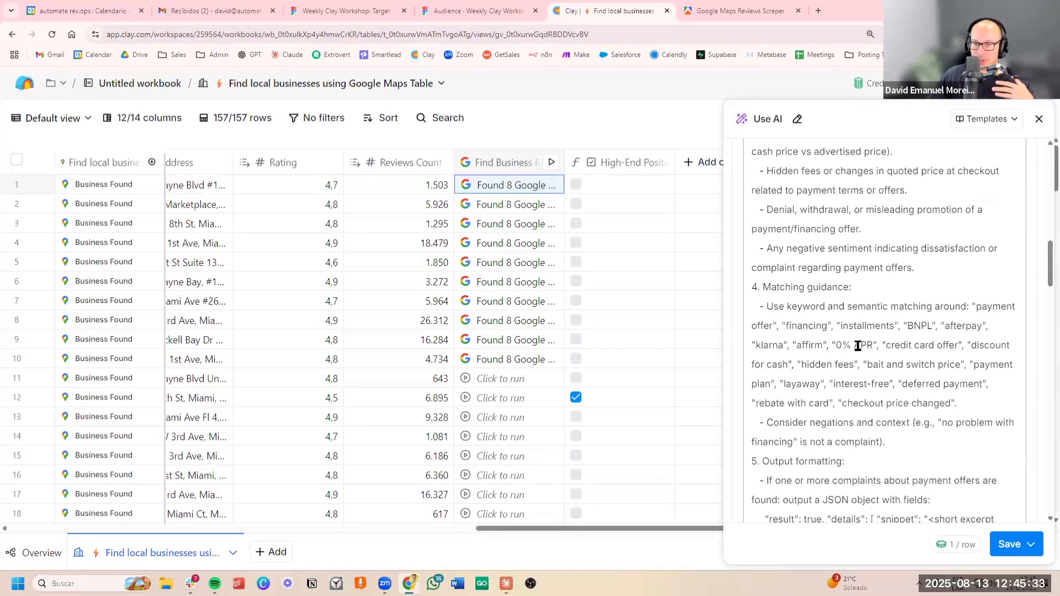
scroll(867, 309, "up", 8)
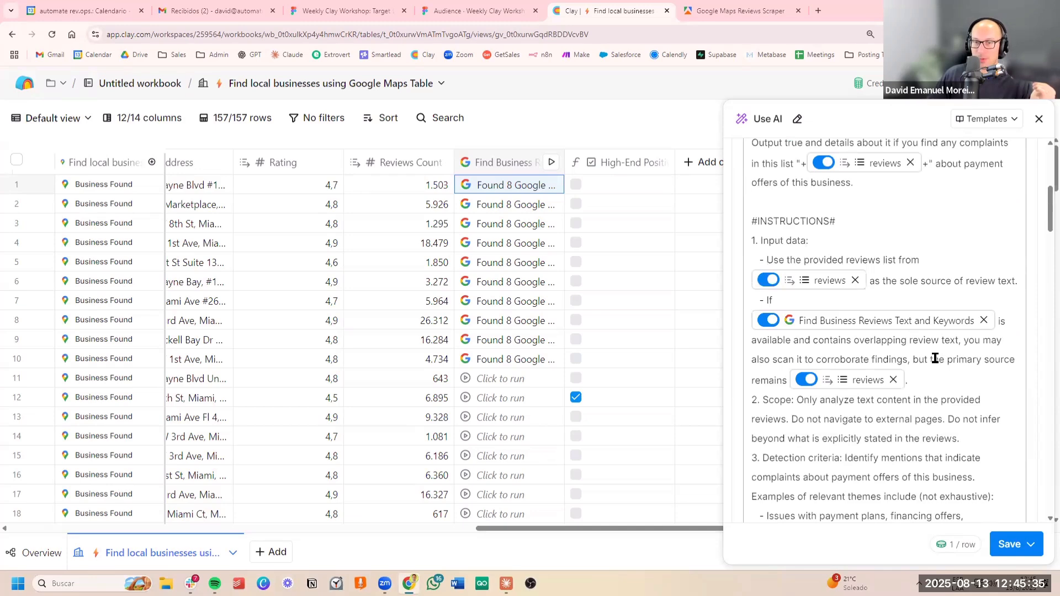
scroll(939, 364, "up", 3)
left_click(955, 390)
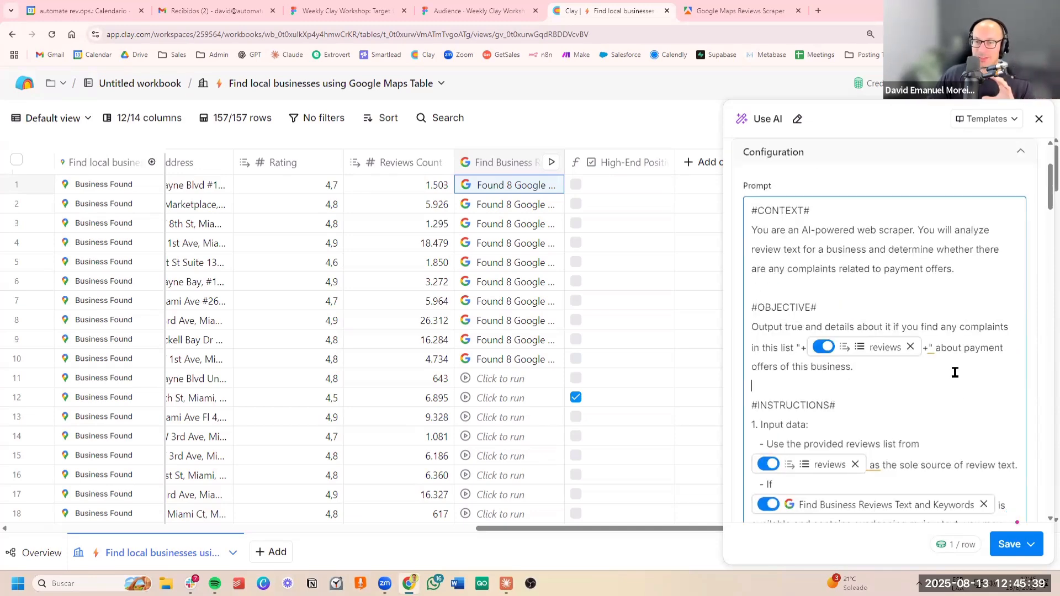
scroll(975, 357, "down", 6)
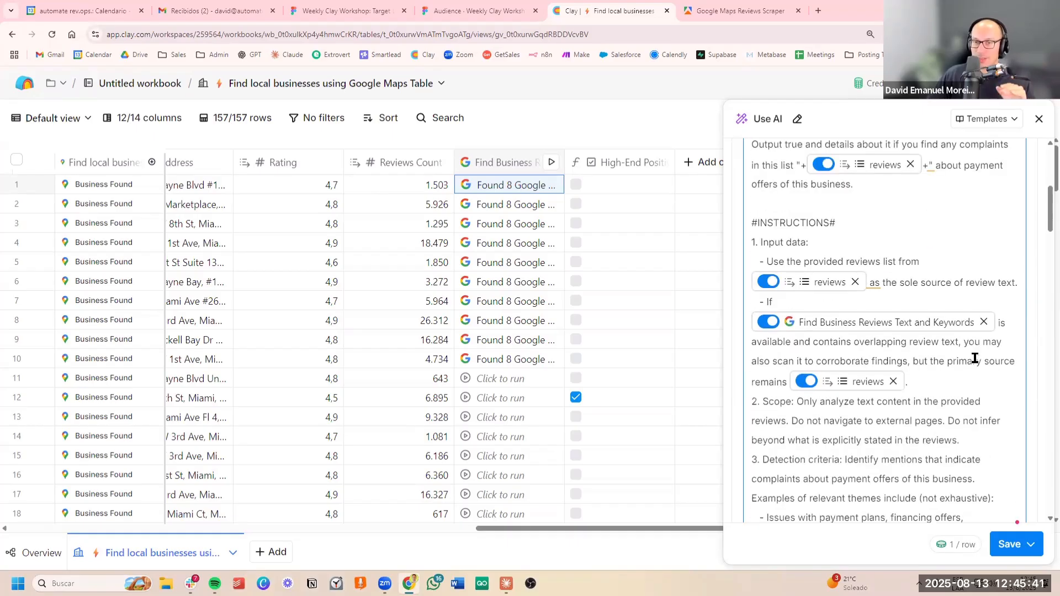
scroll(965, 367, "down", 4)
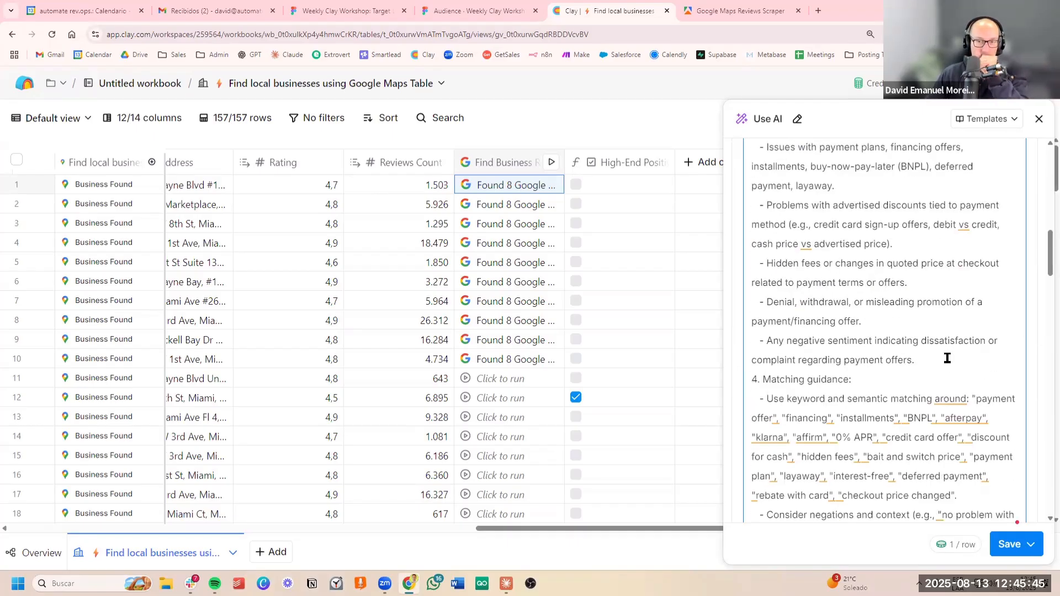
left_click(929, 379)
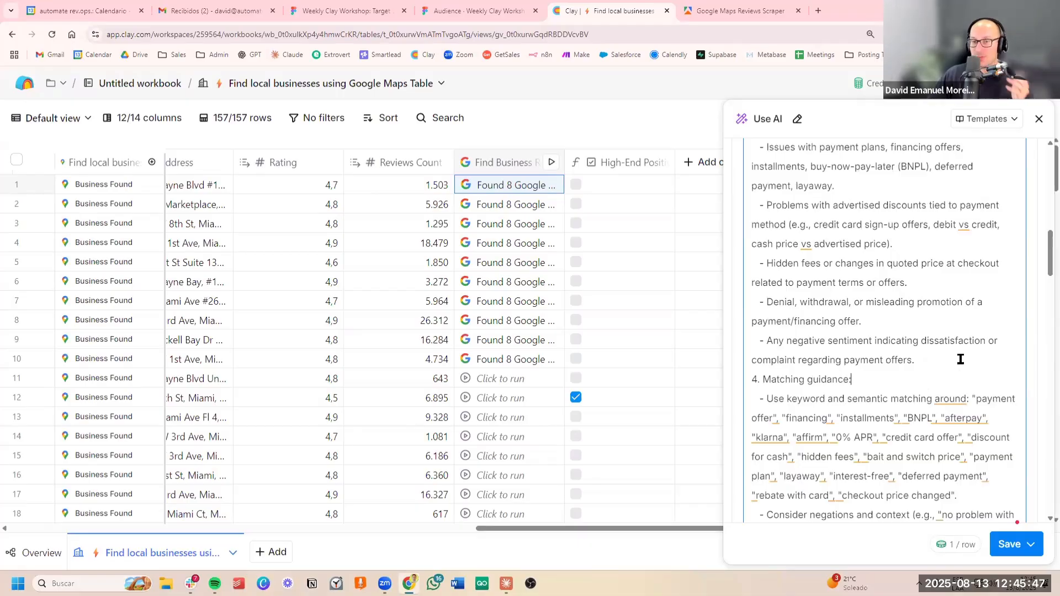
left_click(960, 361)
scroll(960, 367, "down", 5)
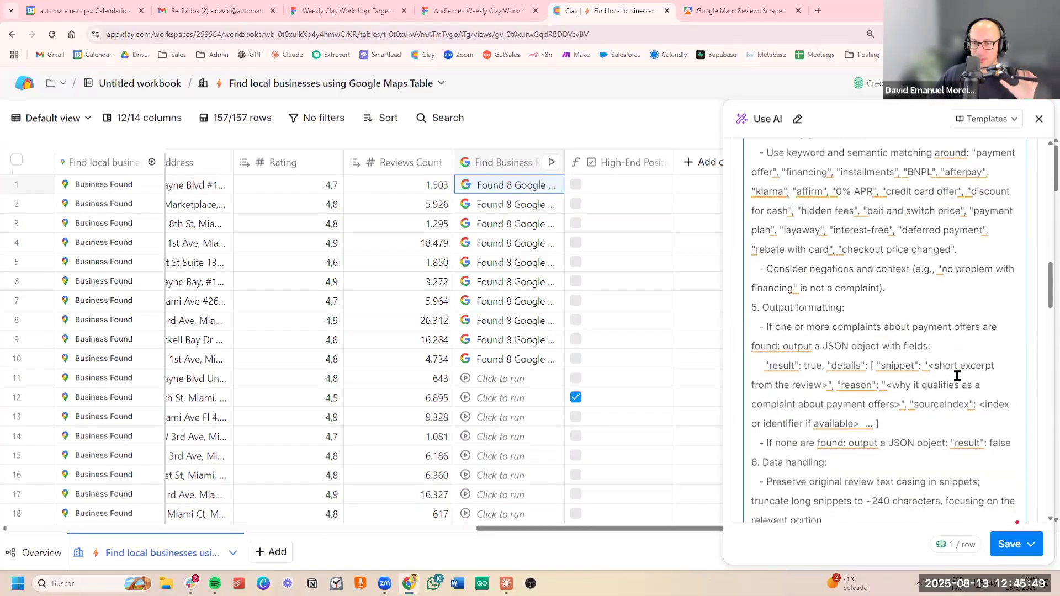
scroll(956, 376, "down", 3)
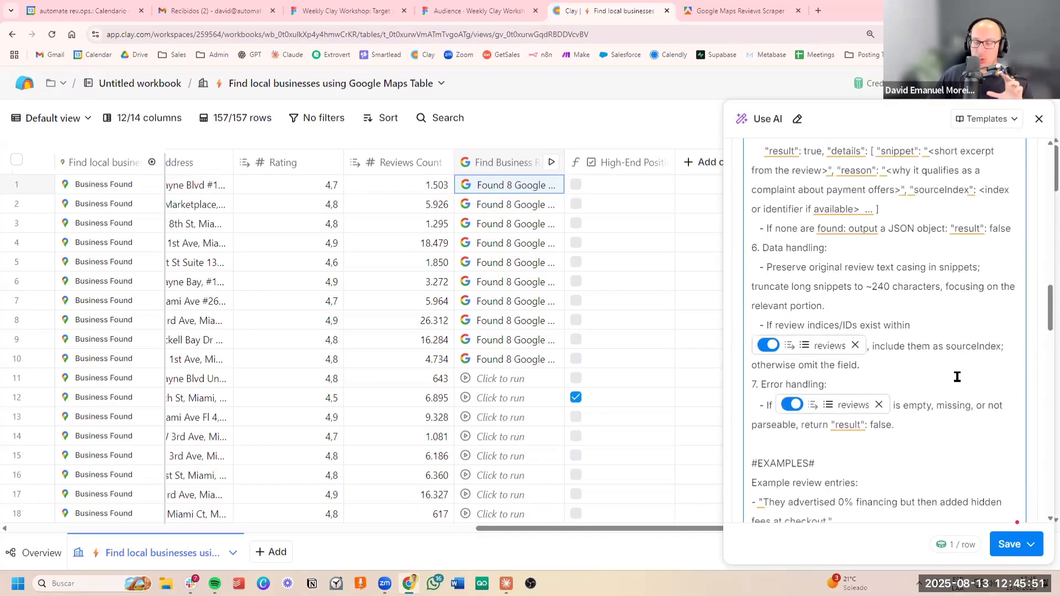
scroll(949, 381, "down", 5)
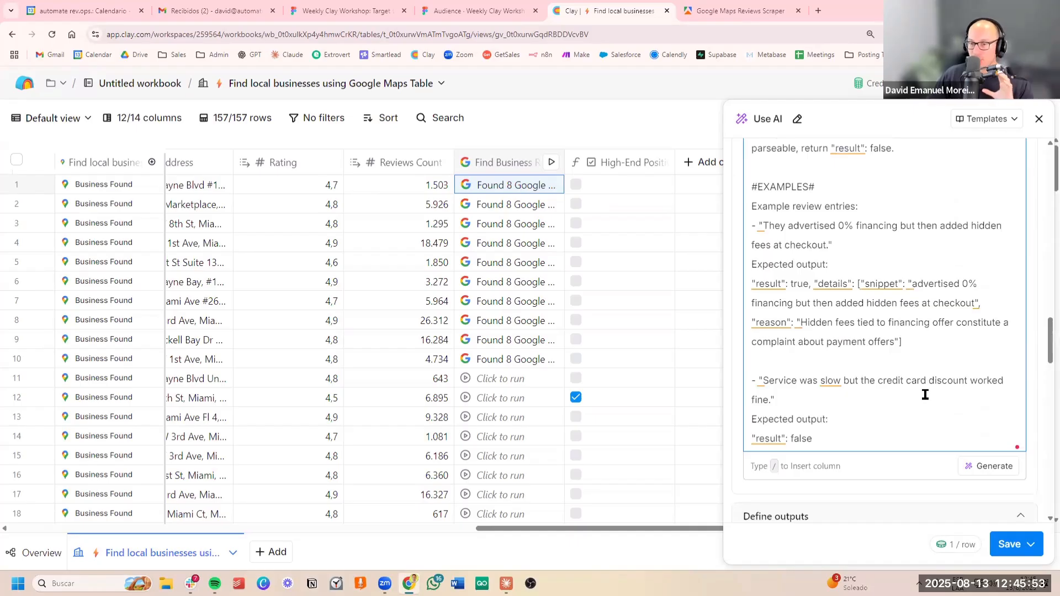
scroll(909, 410, "down", 4)
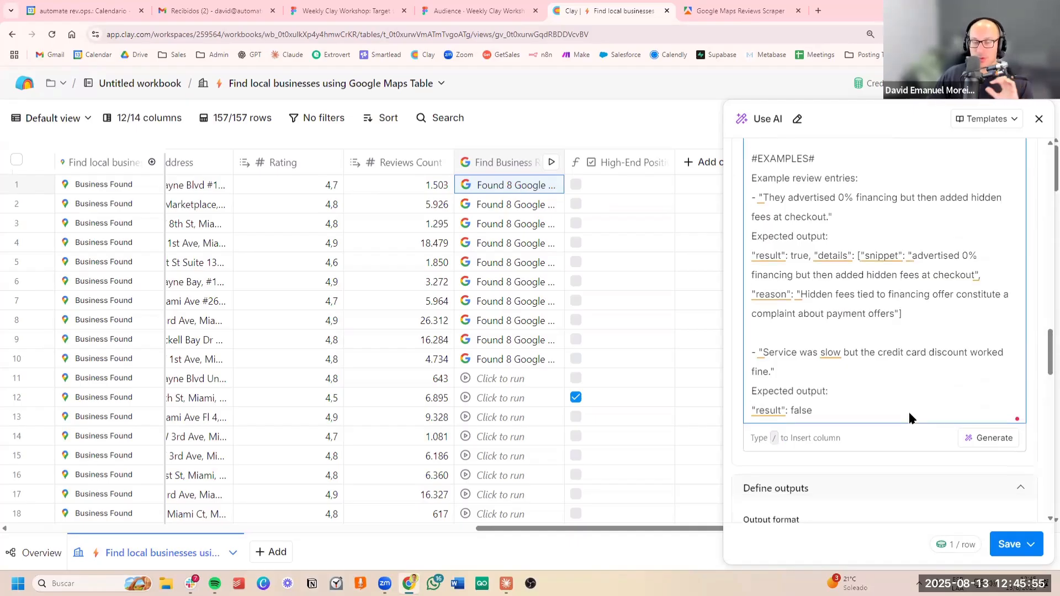
scroll(938, 353, "down", 2)
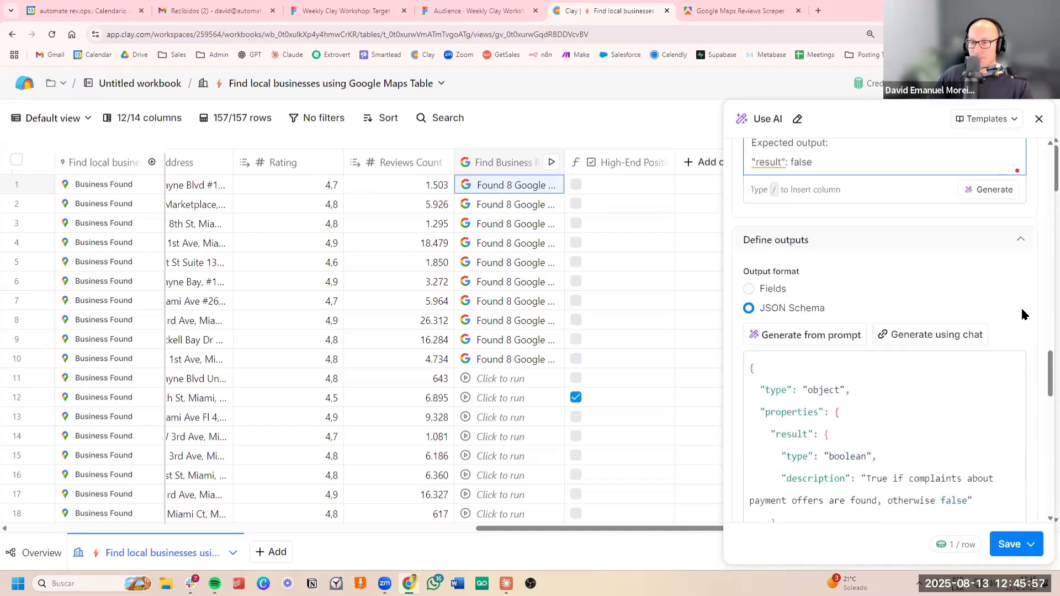
scroll(1021, 314, "down", 2)
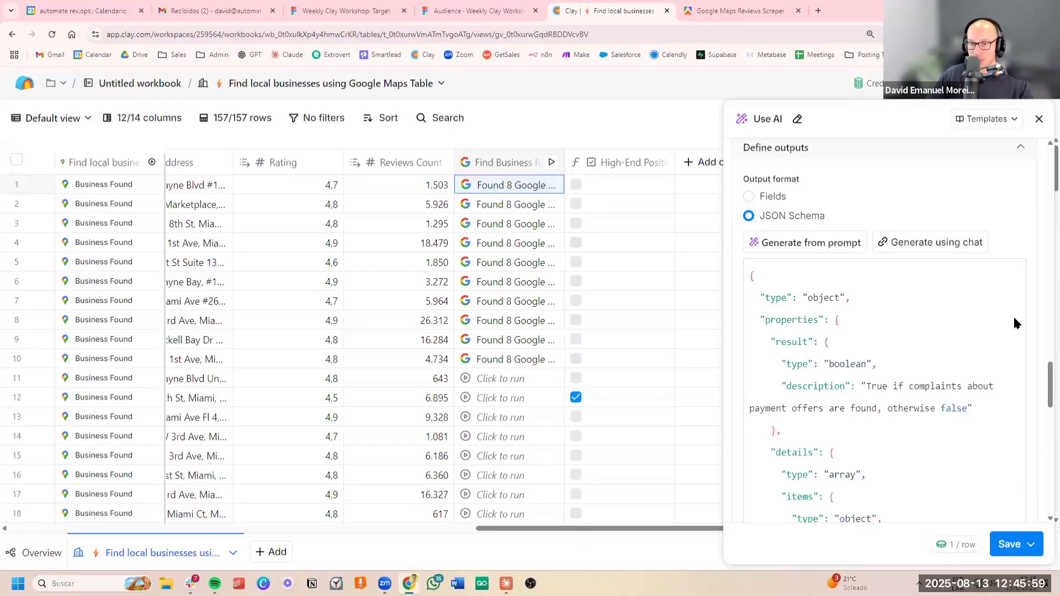
scroll(1012, 316, "down", 12)
Step: Change the AI column's use case to Create or modify content
scroll(1003, 331, "up", 15)
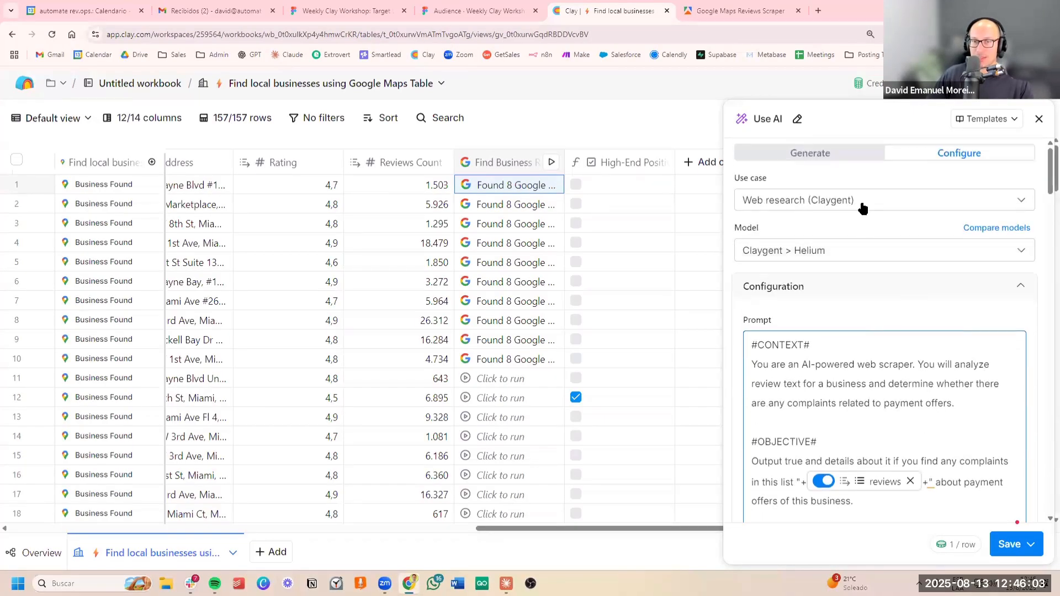
left_click(862, 205)
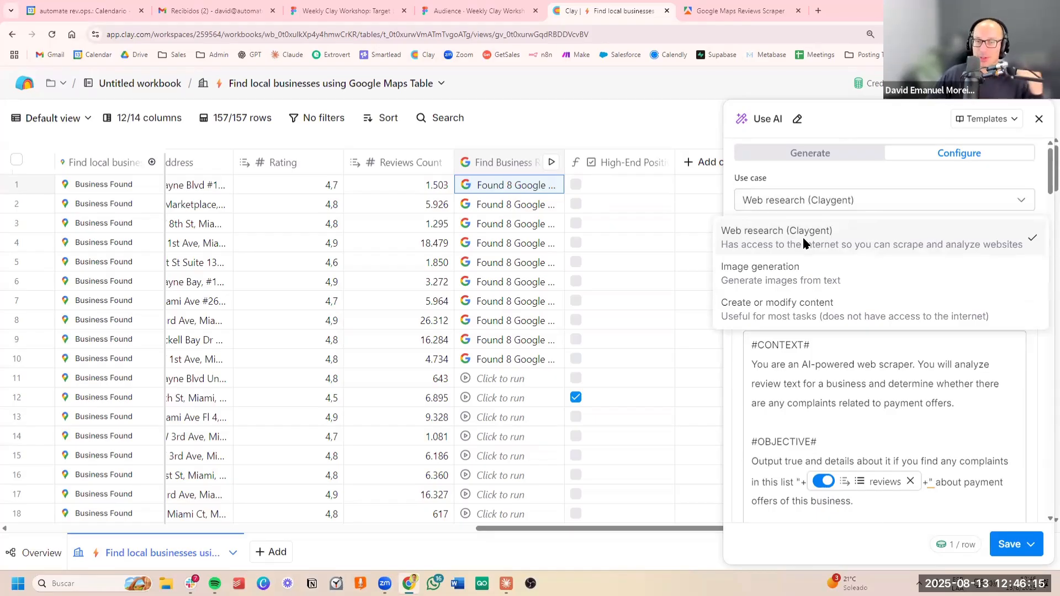
left_click(808, 310)
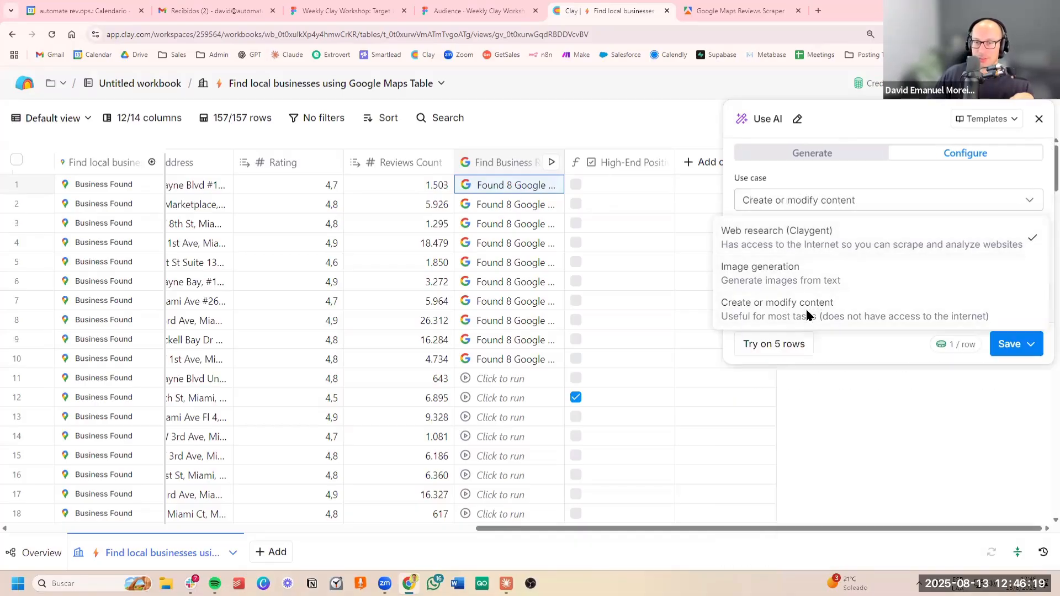
Step: Compare the available AI models and their credit costs, keeping OpenAI GPT 4o and the ADN API Key account
left_click(862, 248)
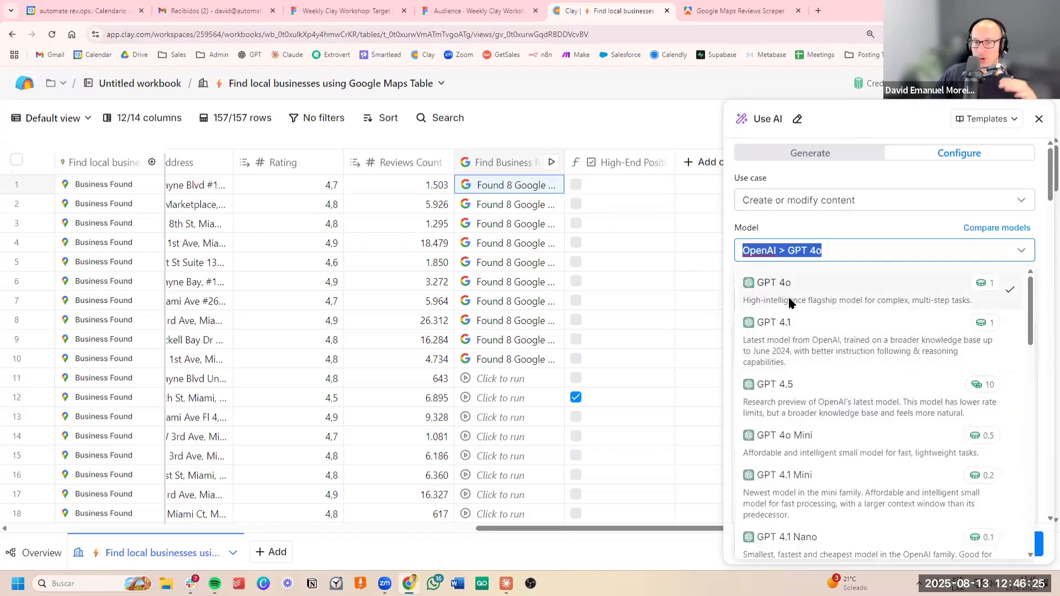
scroll(828, 359, "down", 10)
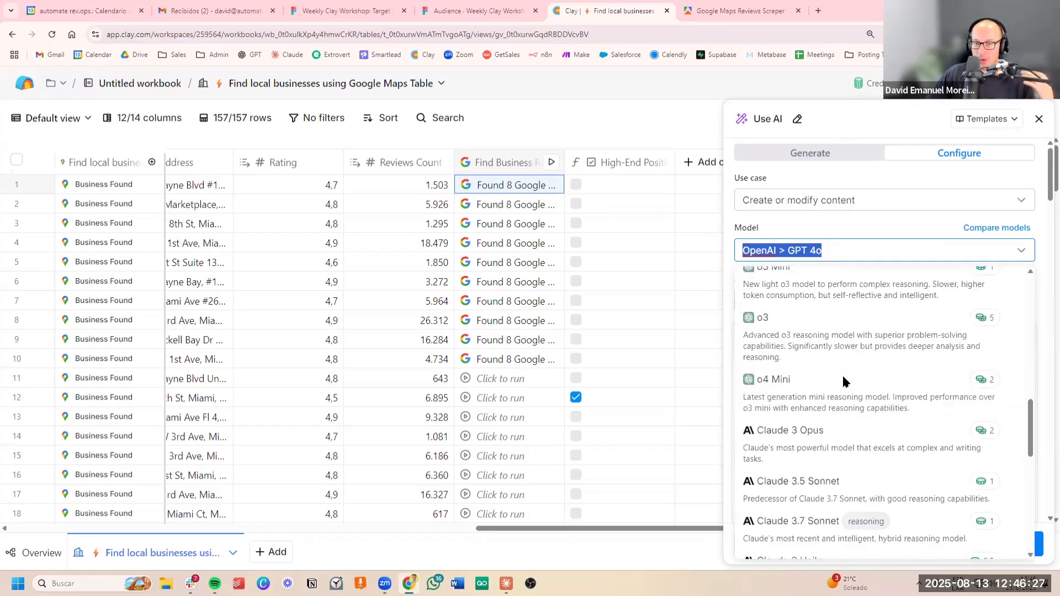
scroll(850, 386, "down", 8)
scroll(862, 383, "up", 5)
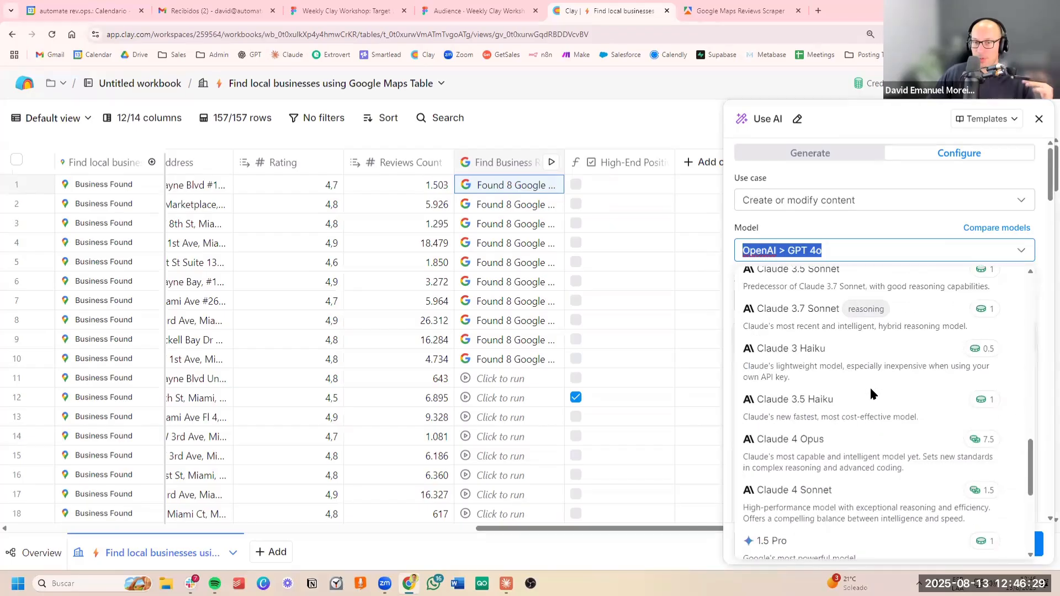
scroll(870, 386, "up", 4)
scroll(873, 383, "down", 9)
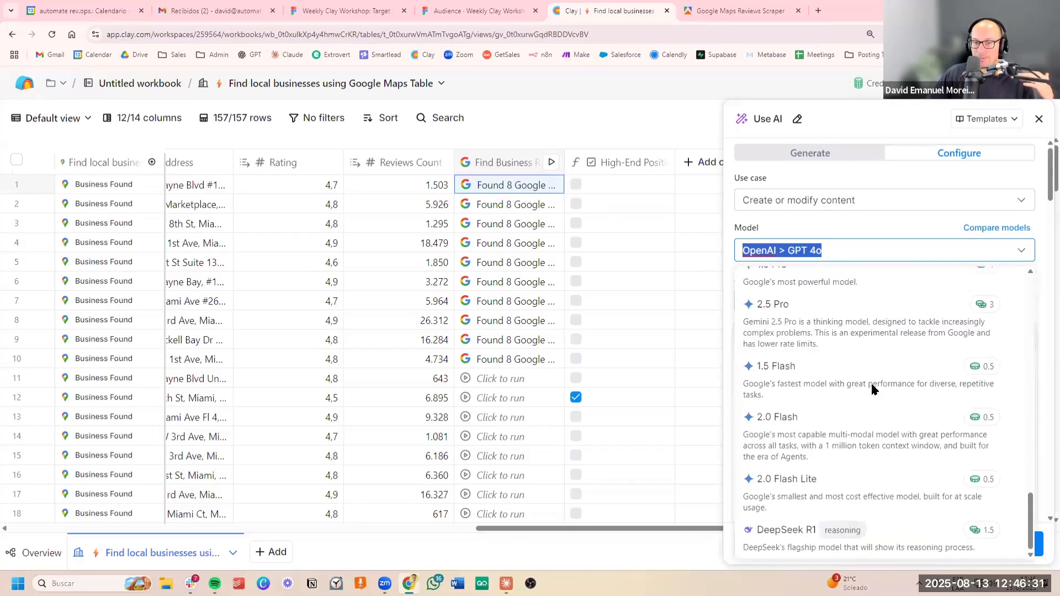
scroll(865, 399, "up", 9)
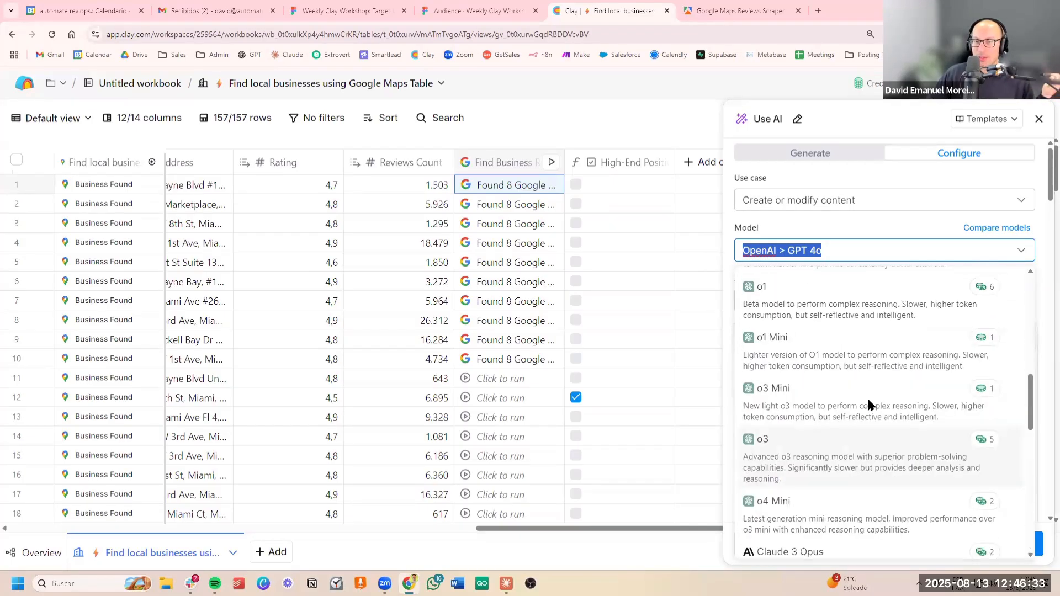
scroll(861, 397, "up", 8)
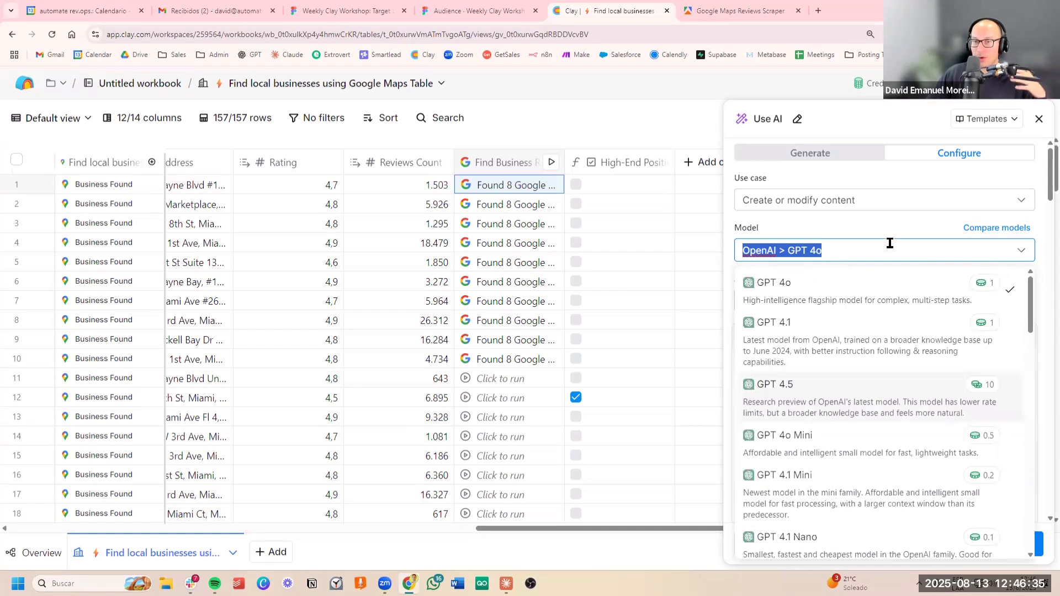
left_click(903, 281)
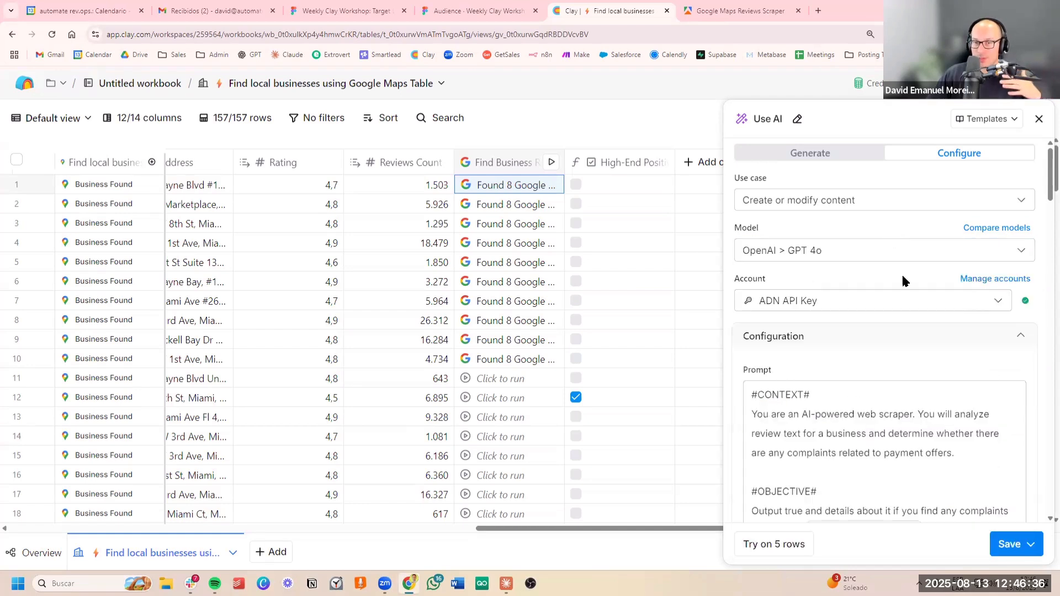
left_click(908, 304)
left_click(814, 301)
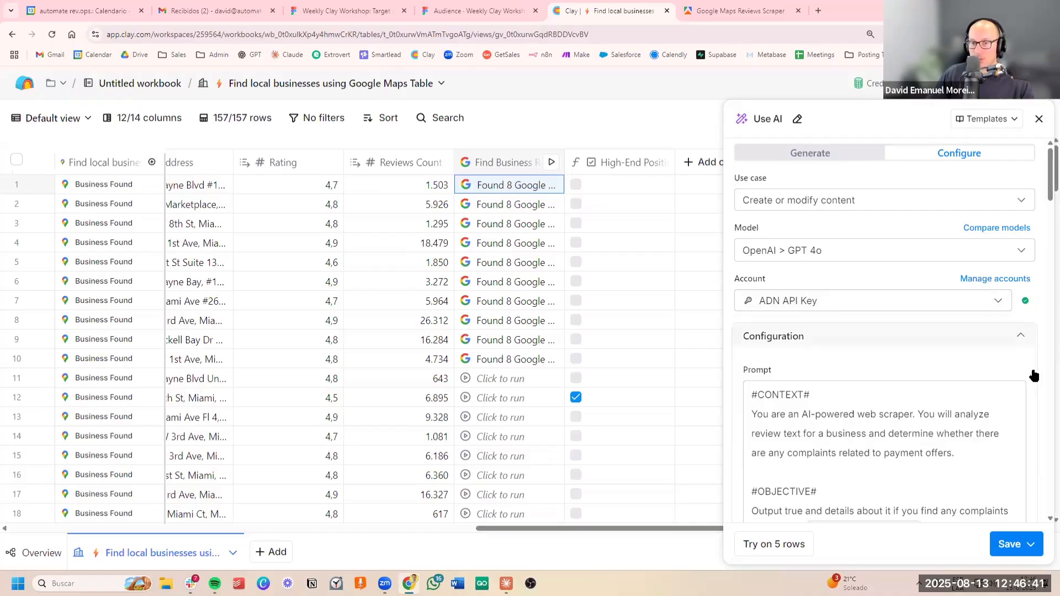
Step: Switch the output format to Fields and define the first output as Complaints with the True/False type
scroll(1032, 375, "down", 15)
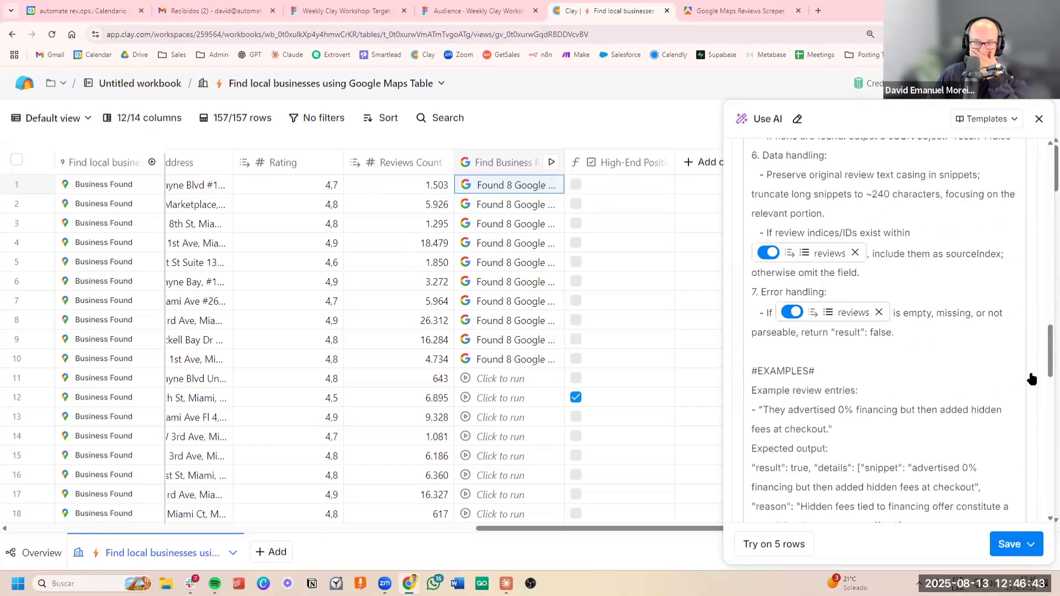
scroll(1031, 376, "down", 10)
scroll(1029, 367, "down", 3)
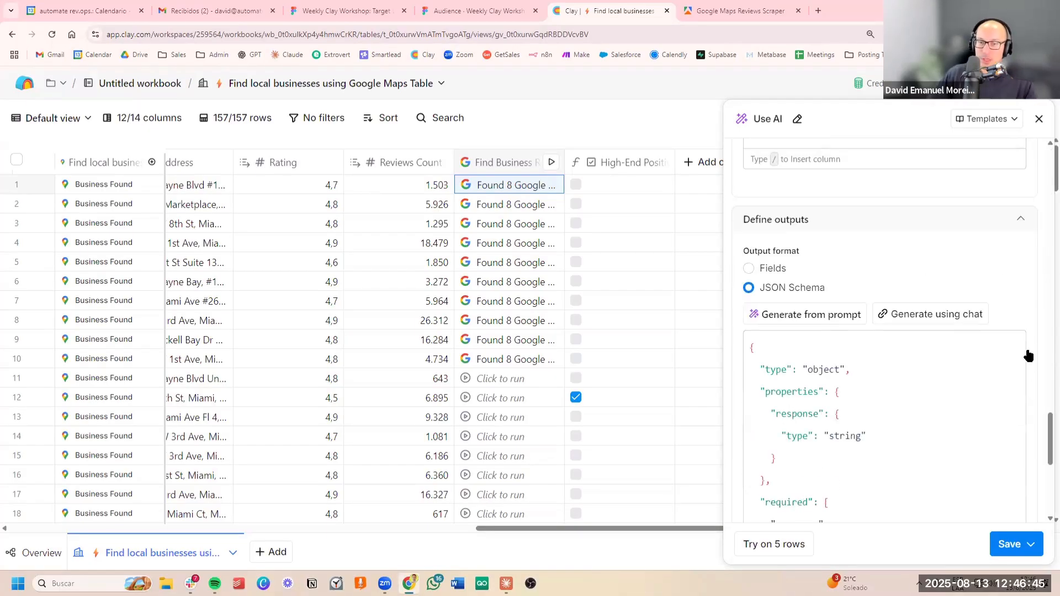
scroll(802, 375, "up", 1)
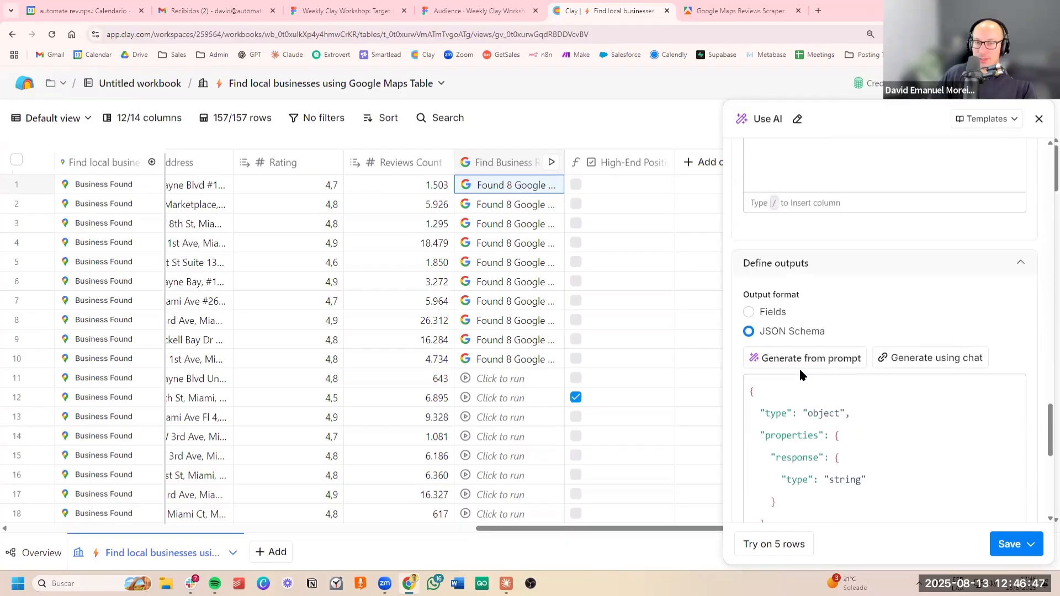
scroll(975, 370, "up", 12)
scroll(1004, 336, "down", 6)
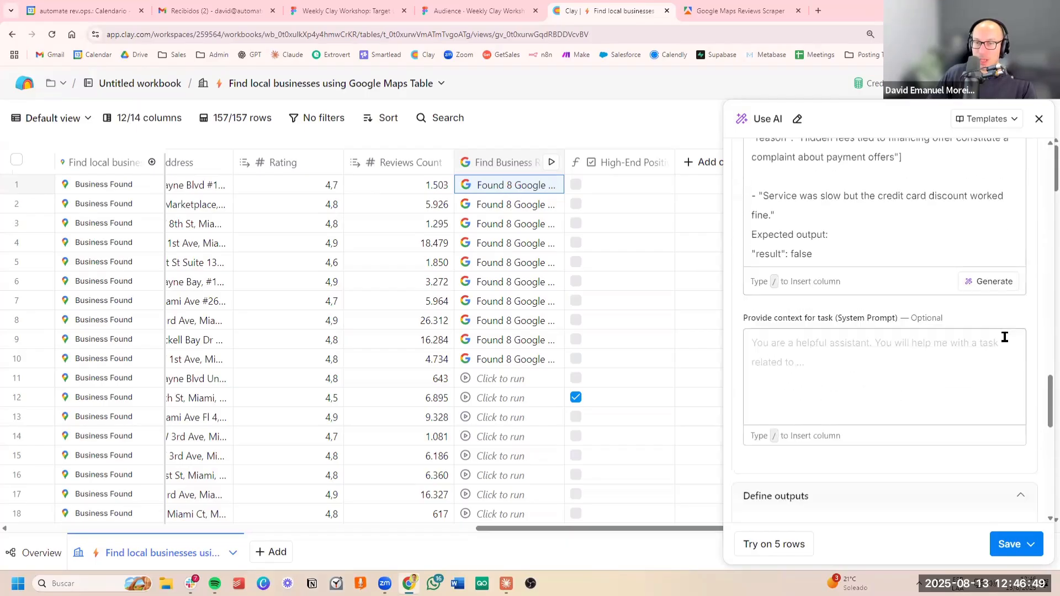
scroll(1003, 340, "down", 4)
scroll(793, 307, "down", 2)
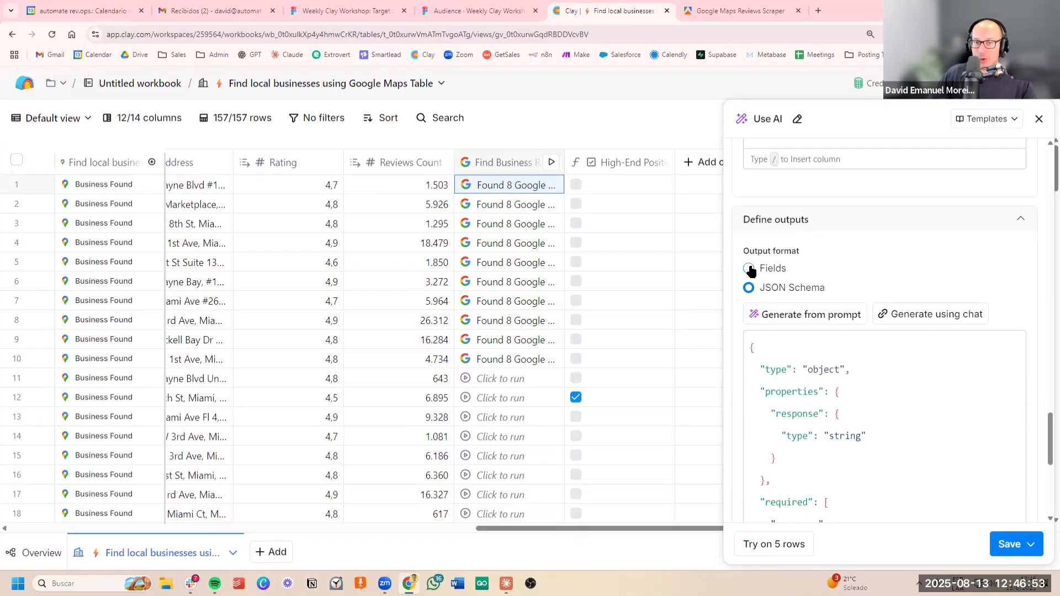
left_click(749, 269)
double_click(811, 314)
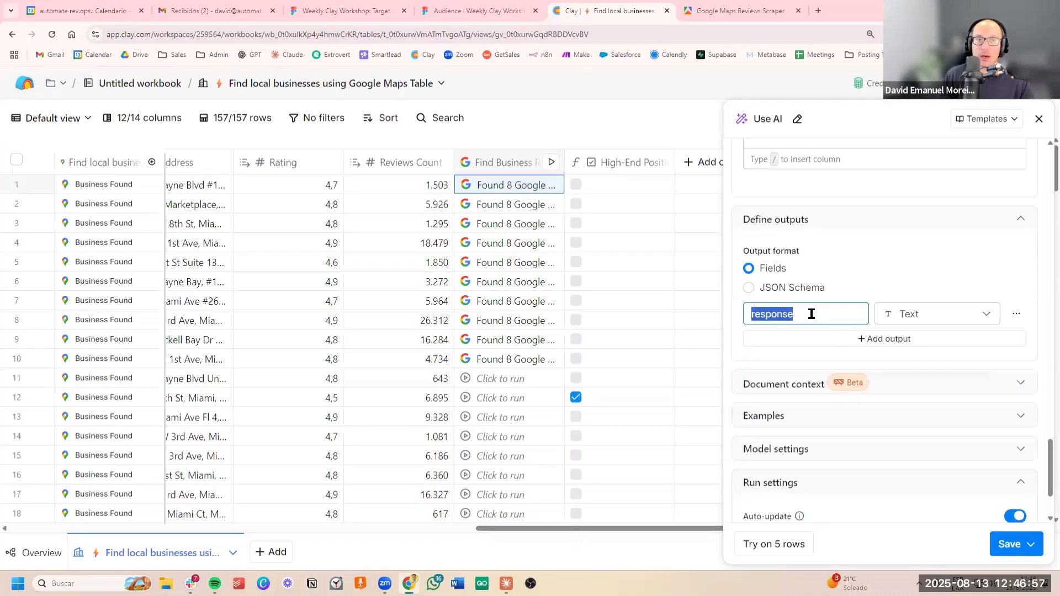
type("Comp")
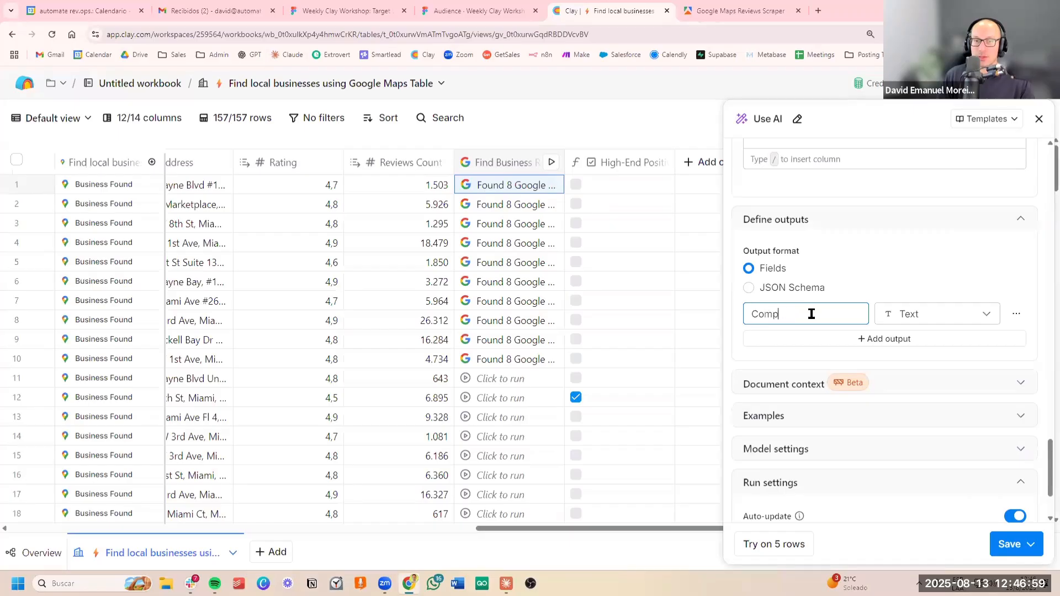
type("laints")
left_click(966, 319)
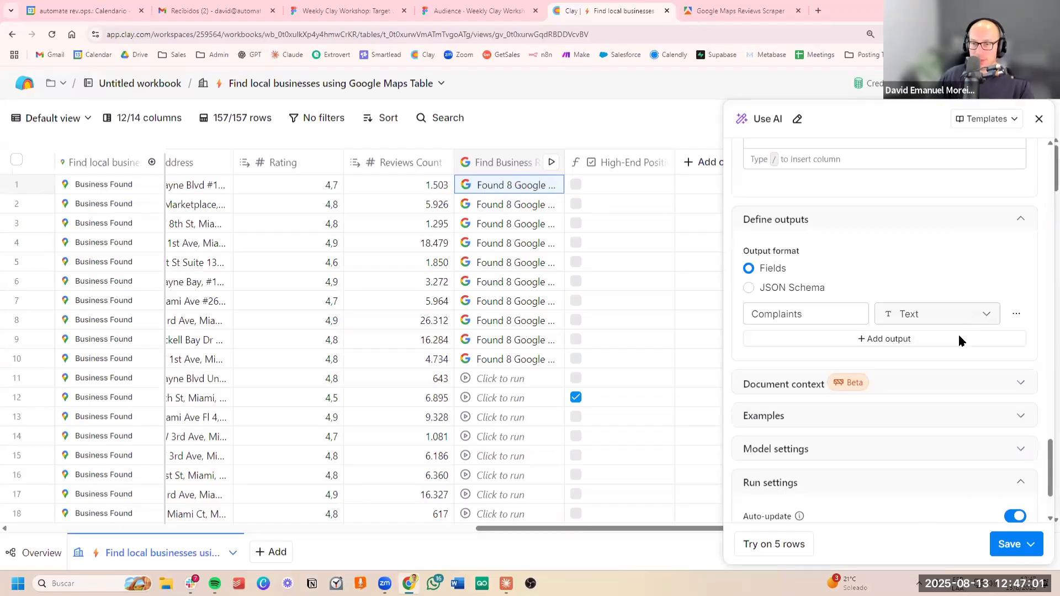
left_click(919, 344)
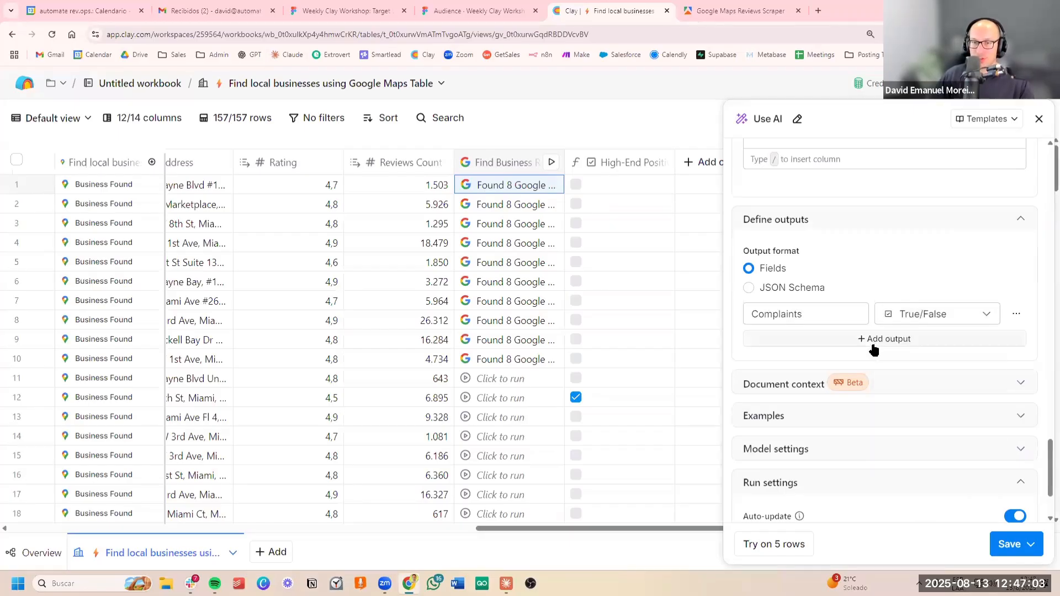
Step: Add a second text output named Comments and turn off Auto-update in the run settings
left_click(884, 338)
left_click(809, 341)
double_click(810, 337)
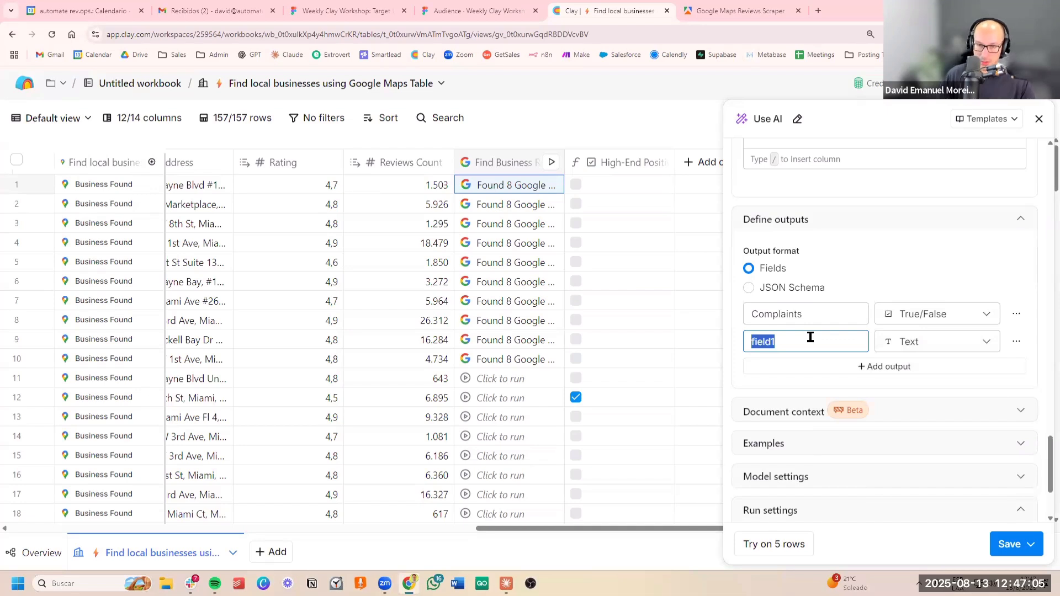
type("Comments")
scroll(944, 359, "down", 3)
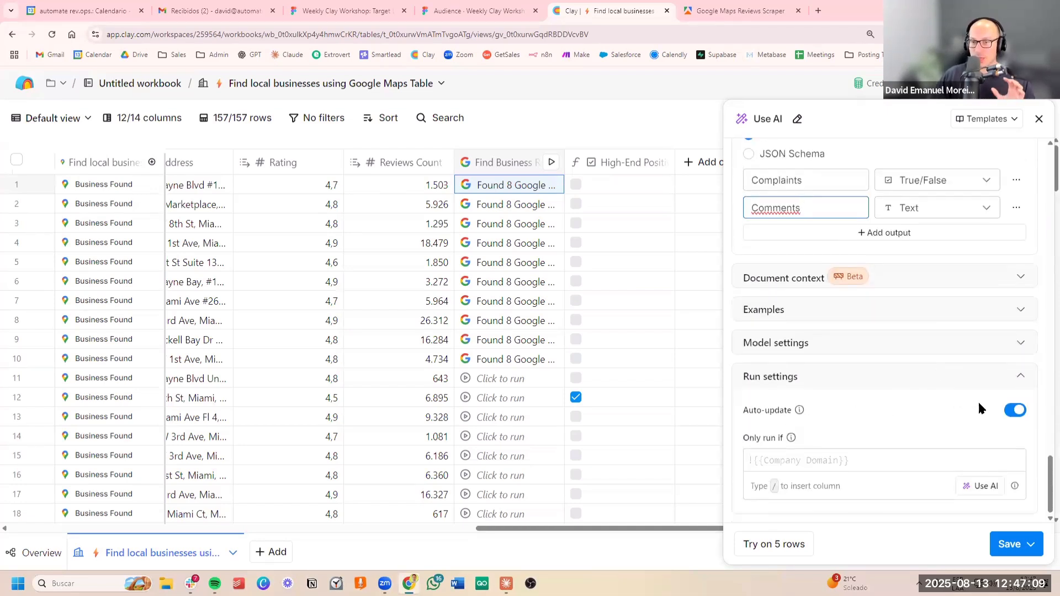
left_click(1016, 411)
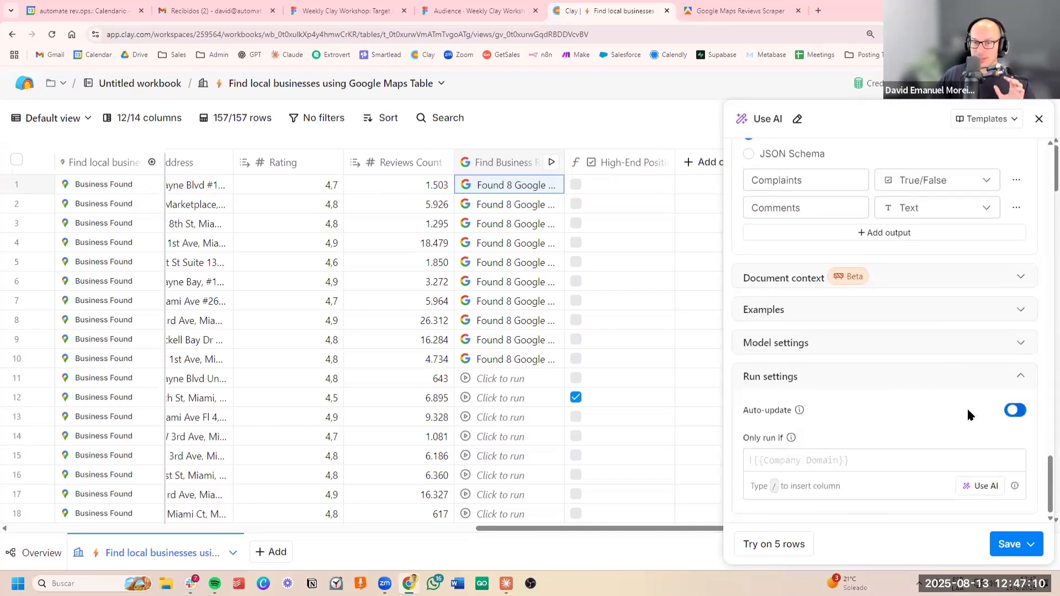
Step: Save the AI column and run it on the first 10 rows
left_click(1017, 550)
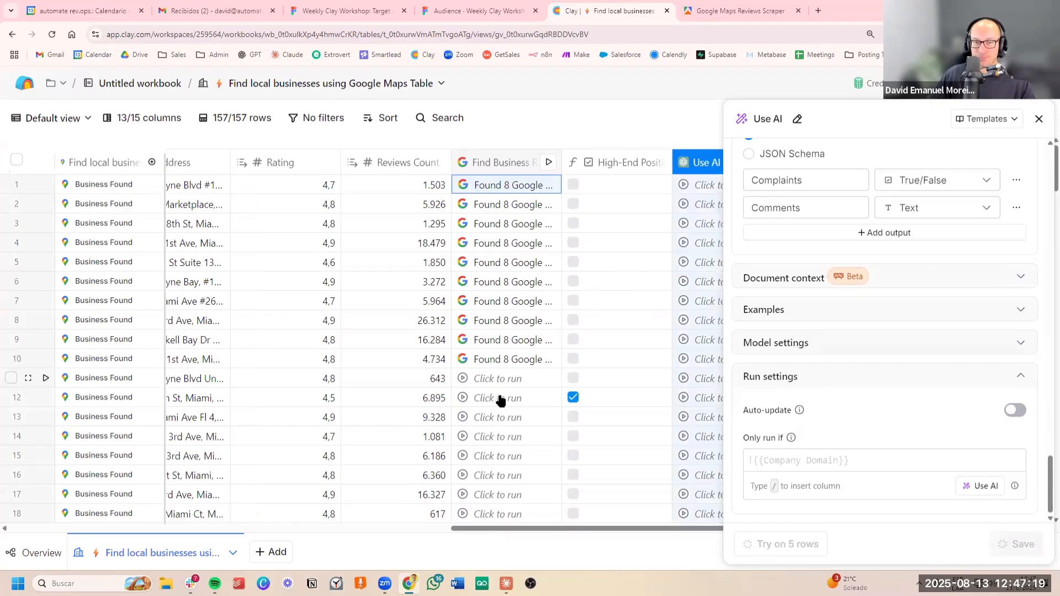
scroll(574, 298, "right", 2)
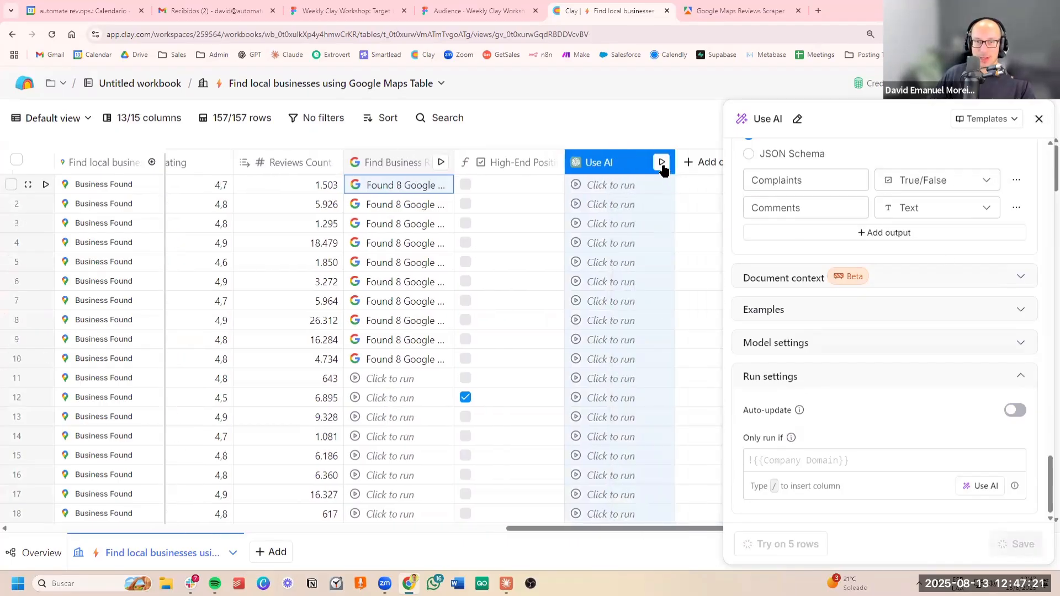
left_click(662, 163)
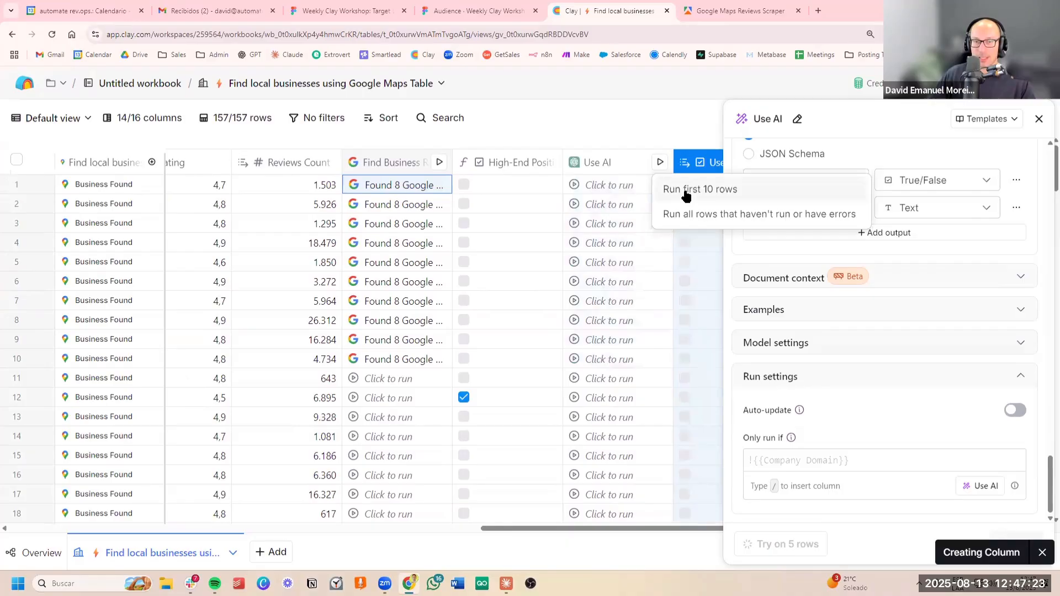
left_click(686, 190)
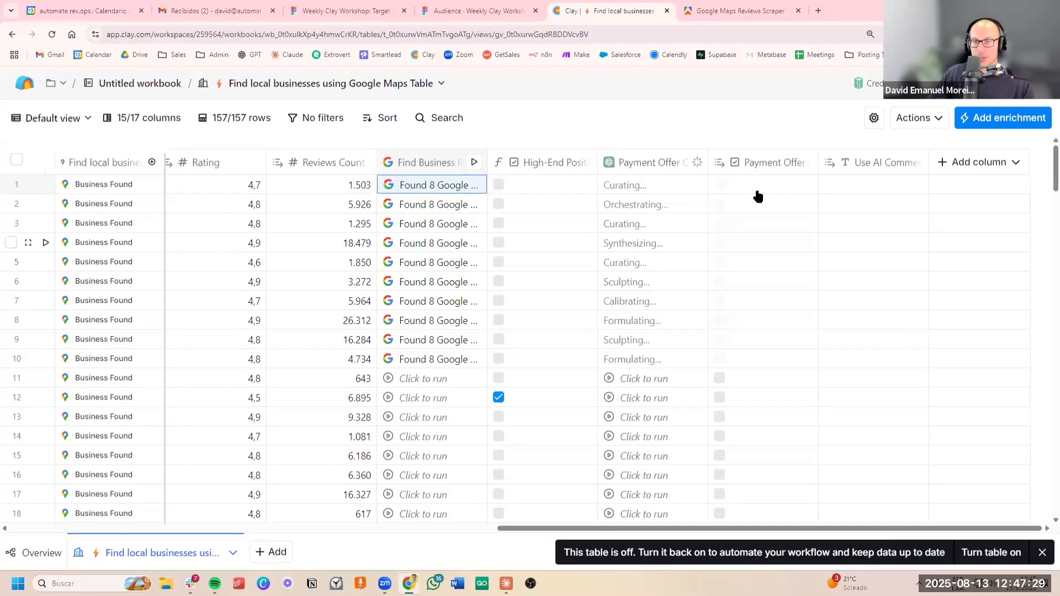
scroll(740, 284, "left", 2)
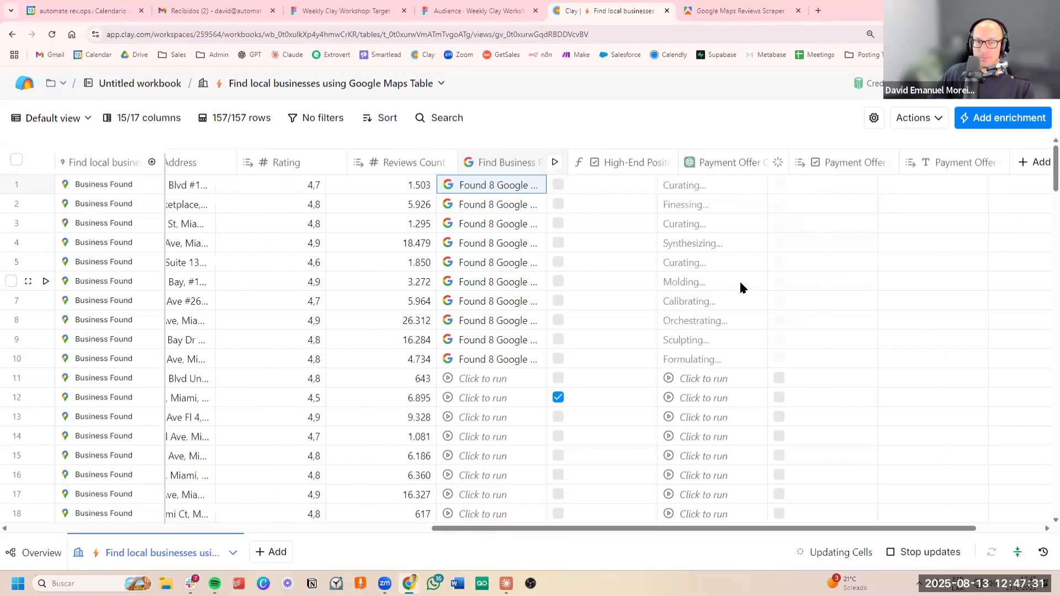
scroll(740, 287, "right", 2)
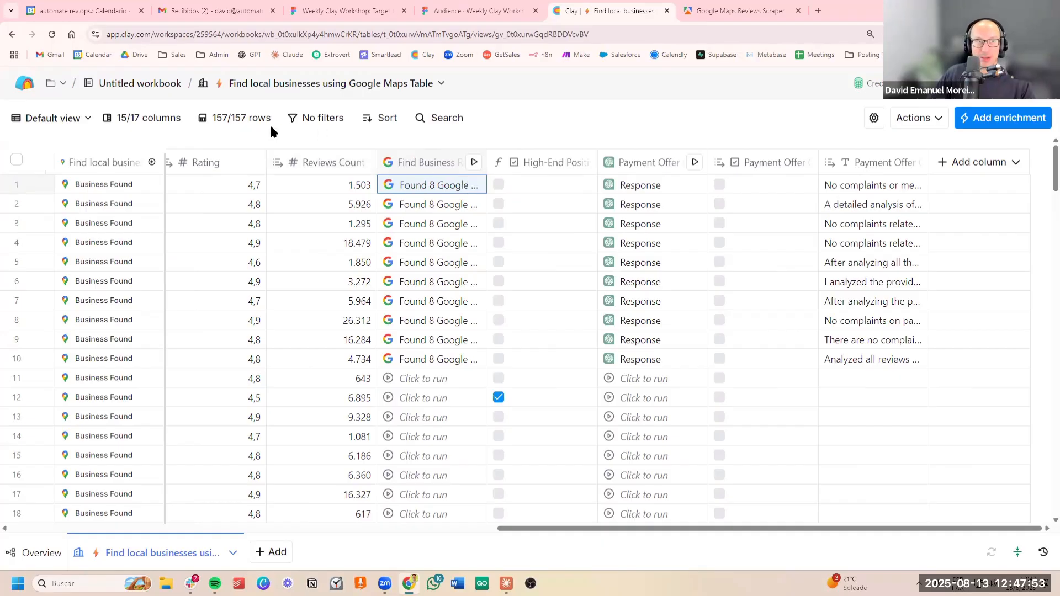
Step: Duplicate the default table view and name the copy Qualified companies
left_click(80, 122)
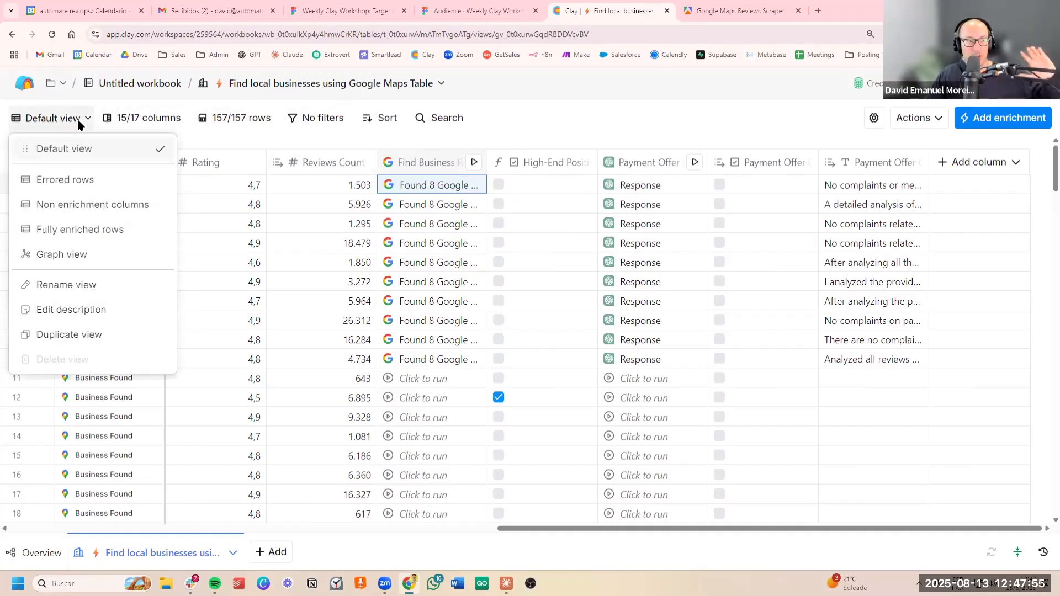
left_click(88, 340)
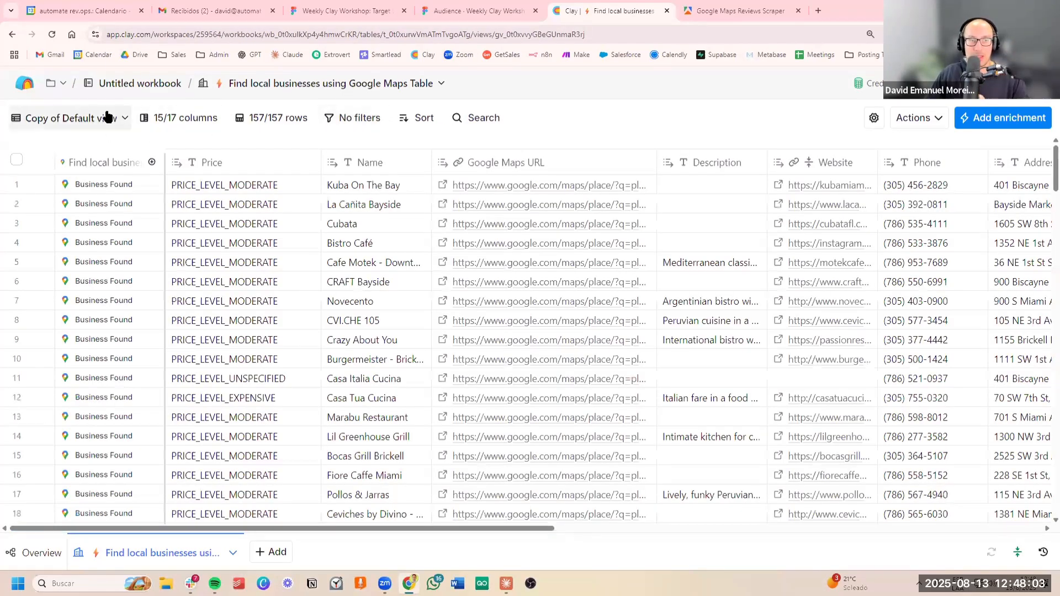
double_click(99, 119)
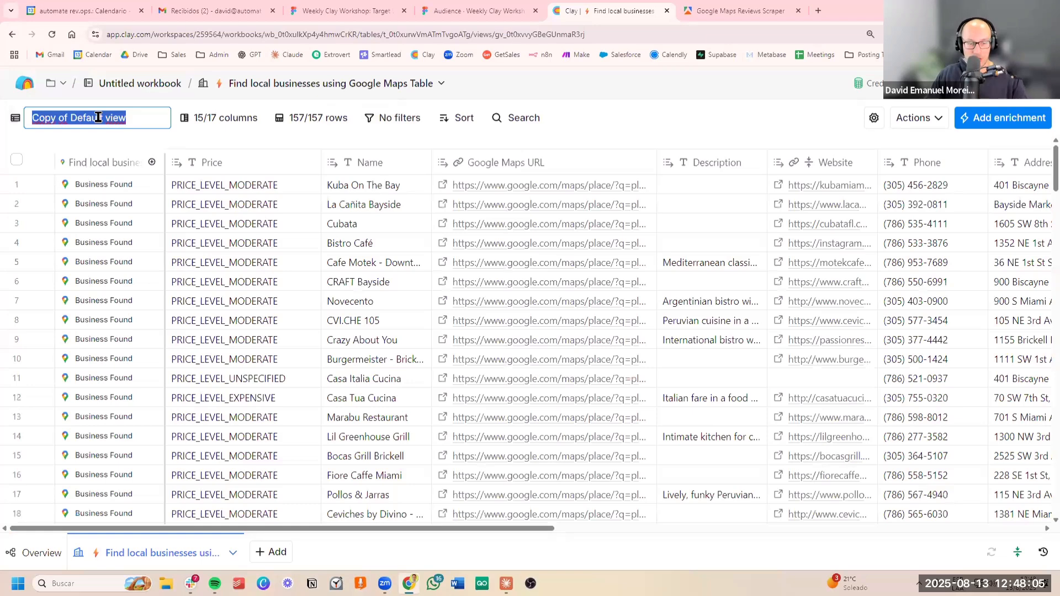
type("Qualified co")
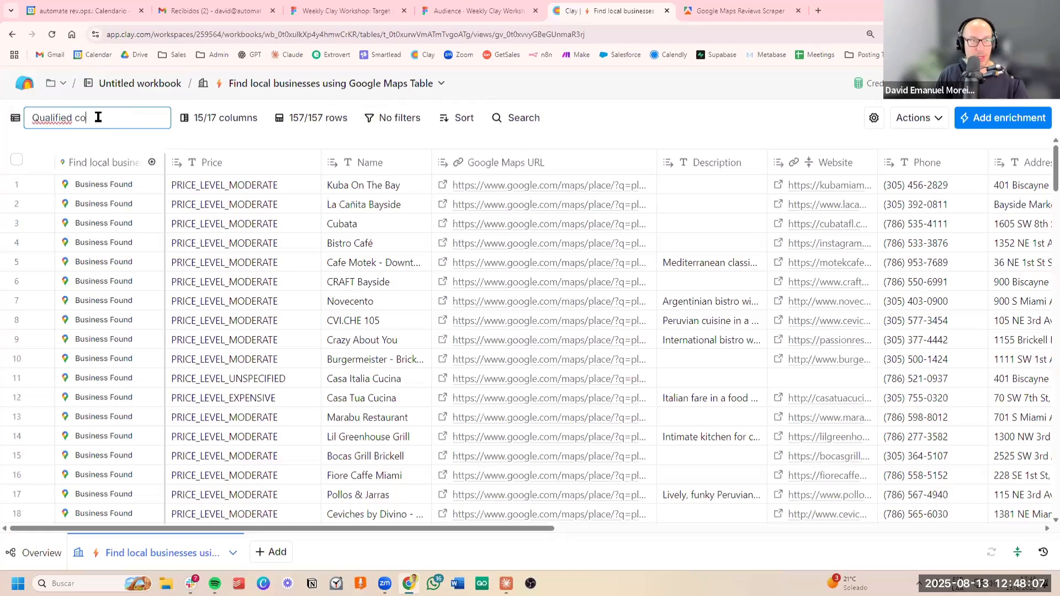
type("mpanies")
key("Return")
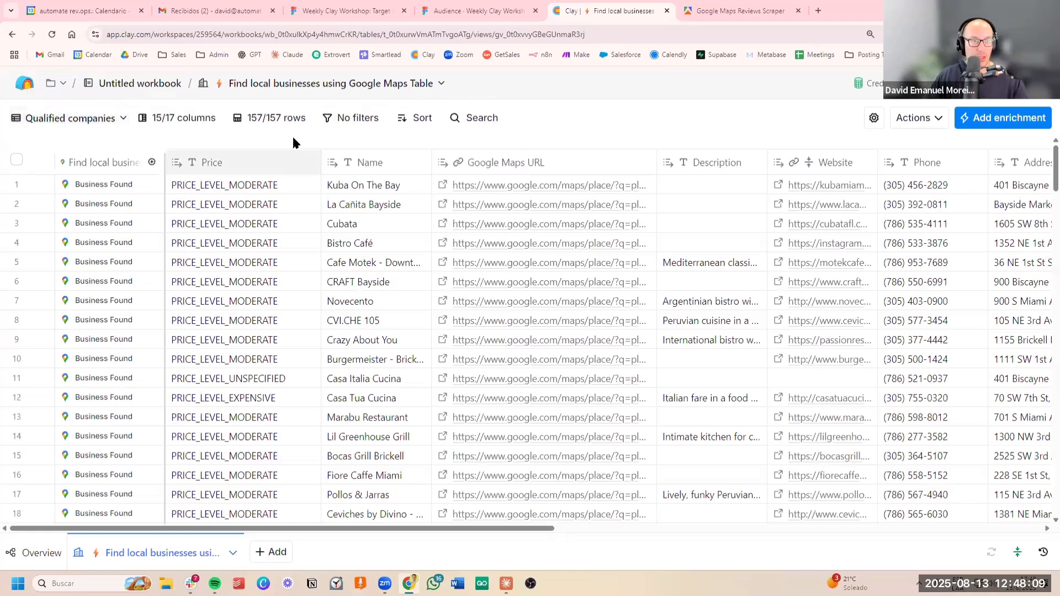
Step: Filter the Qualified companies view to rows where High-End Positive is checked
left_click(357, 118)
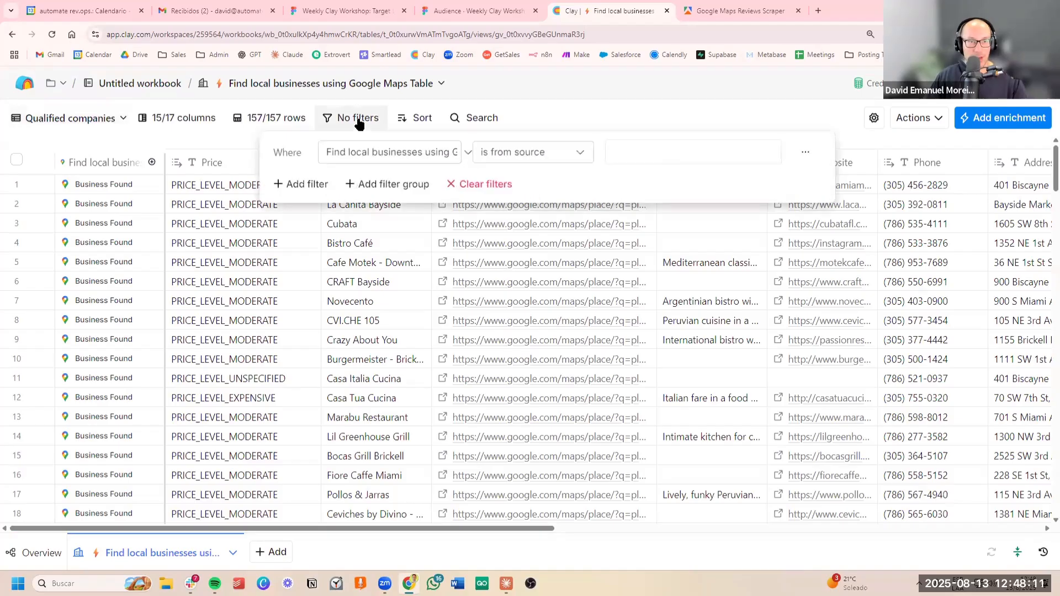
left_click(554, 107)
scroll(521, 215, "right", 10)
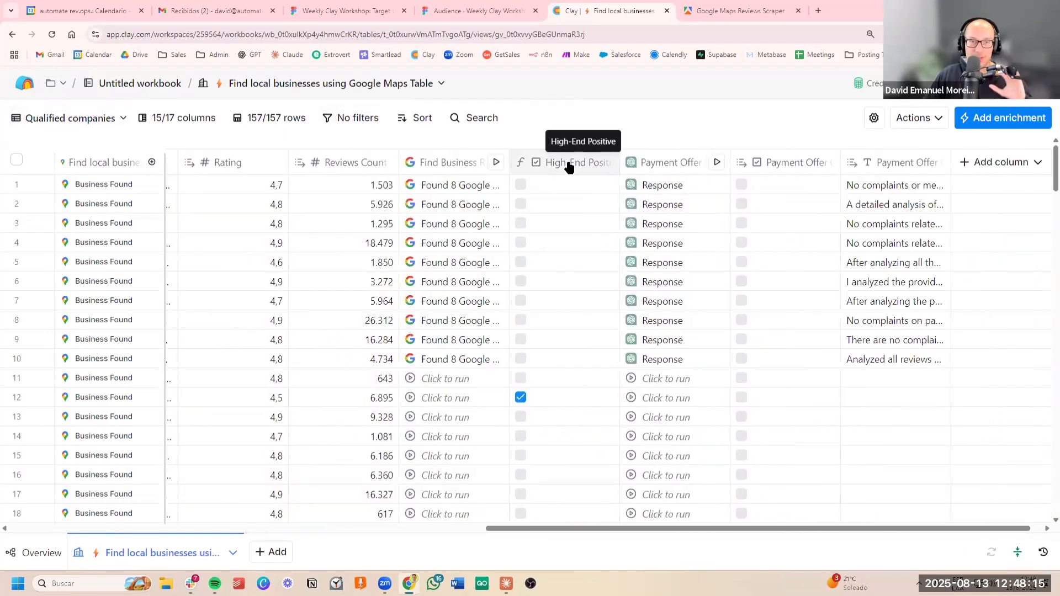
left_click(569, 167)
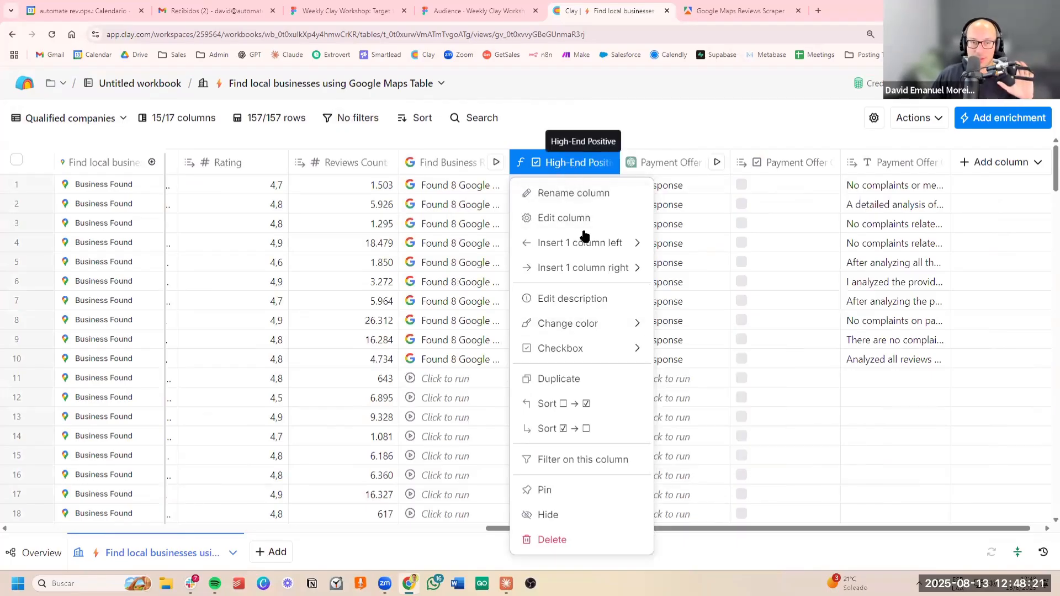
left_click(571, 460)
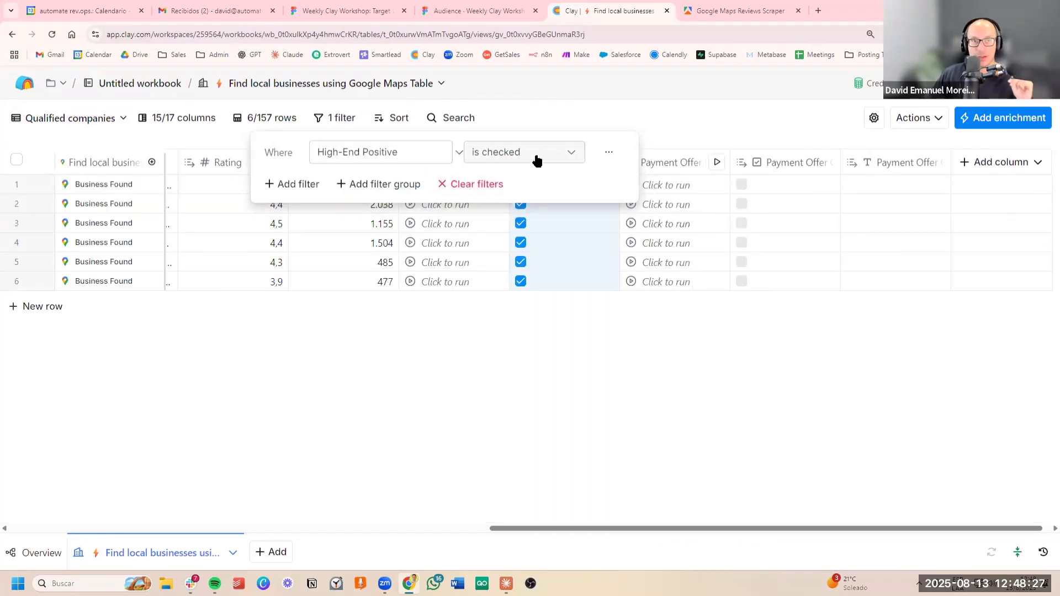
left_click(571, 117)
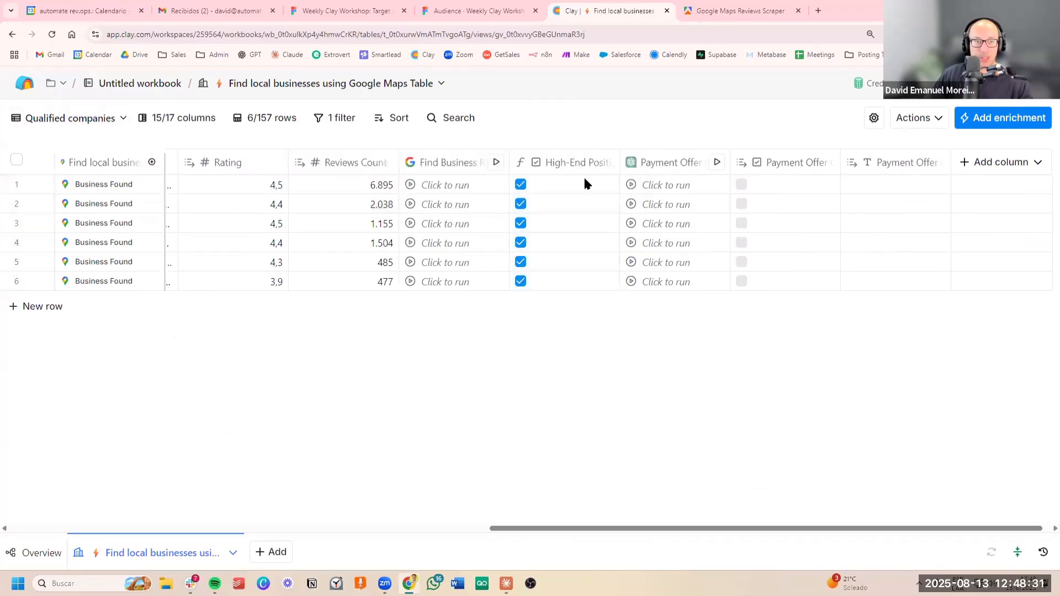
Step: Review the filtered businesses across the columns and start a people search at these companies
scroll(581, 246, "left", 10)
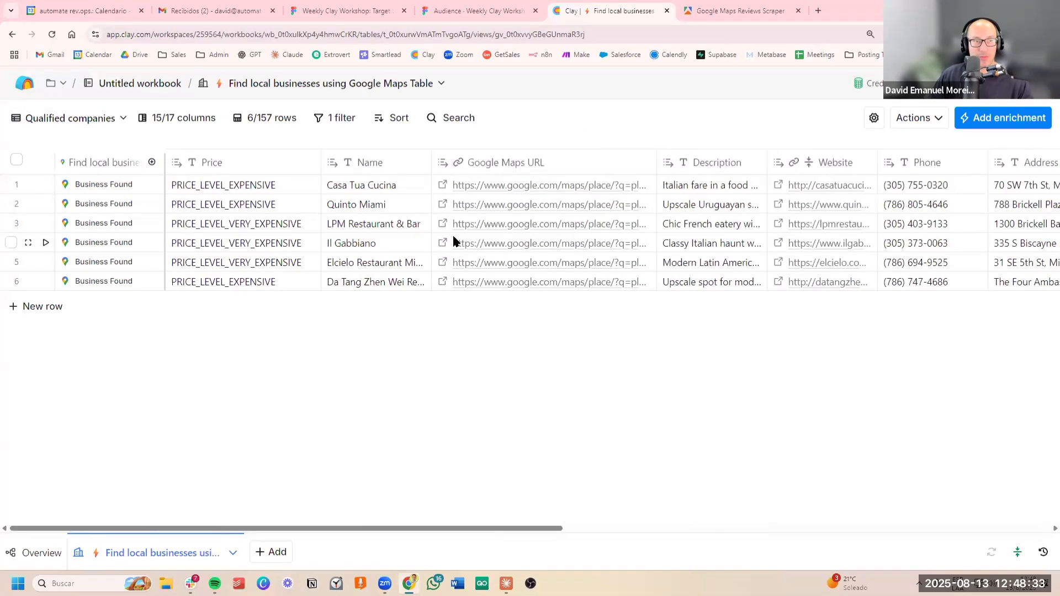
scroll(448, 249, "right", 10)
scroll(445, 250, "left", 10)
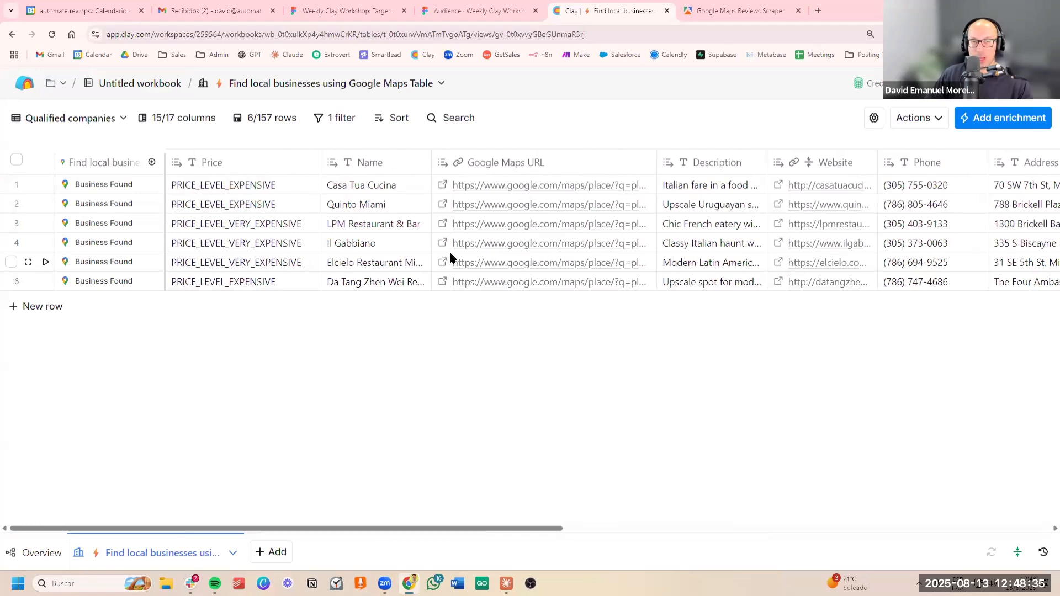
scroll(450, 256, "right", 10)
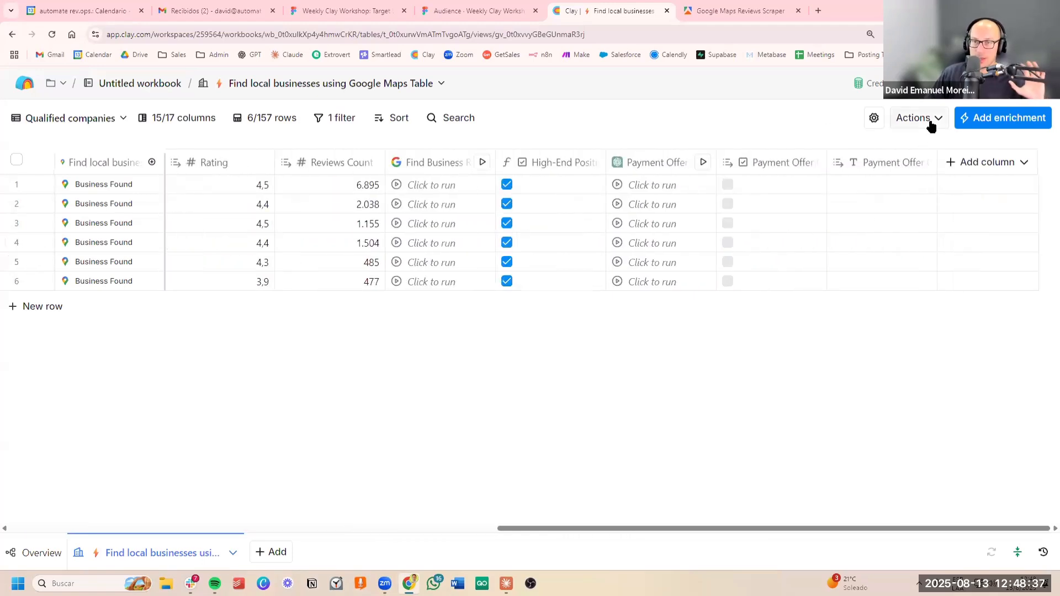
left_click(931, 126)
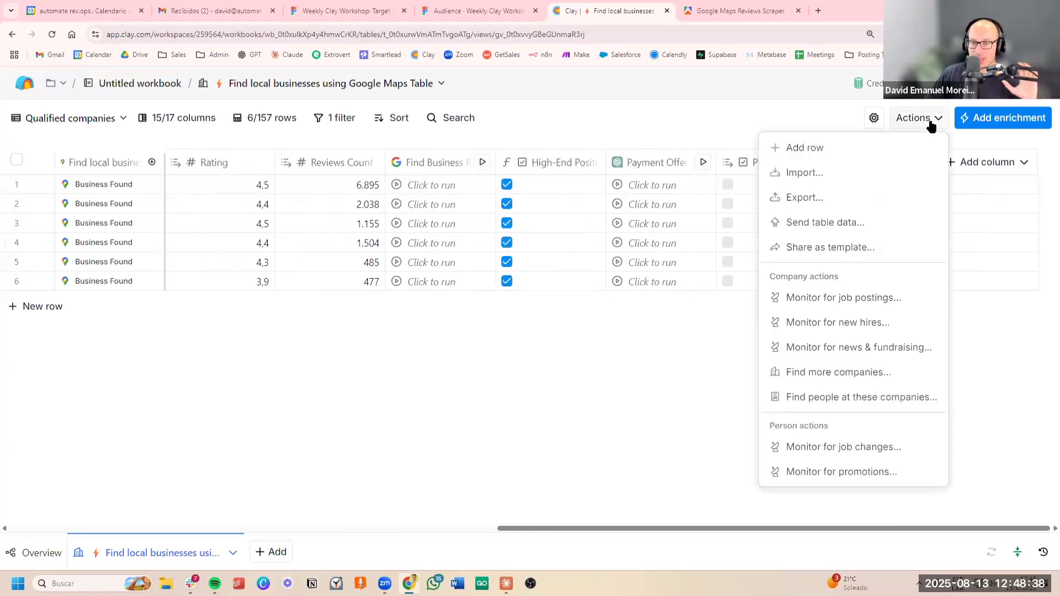
left_click(882, 398)
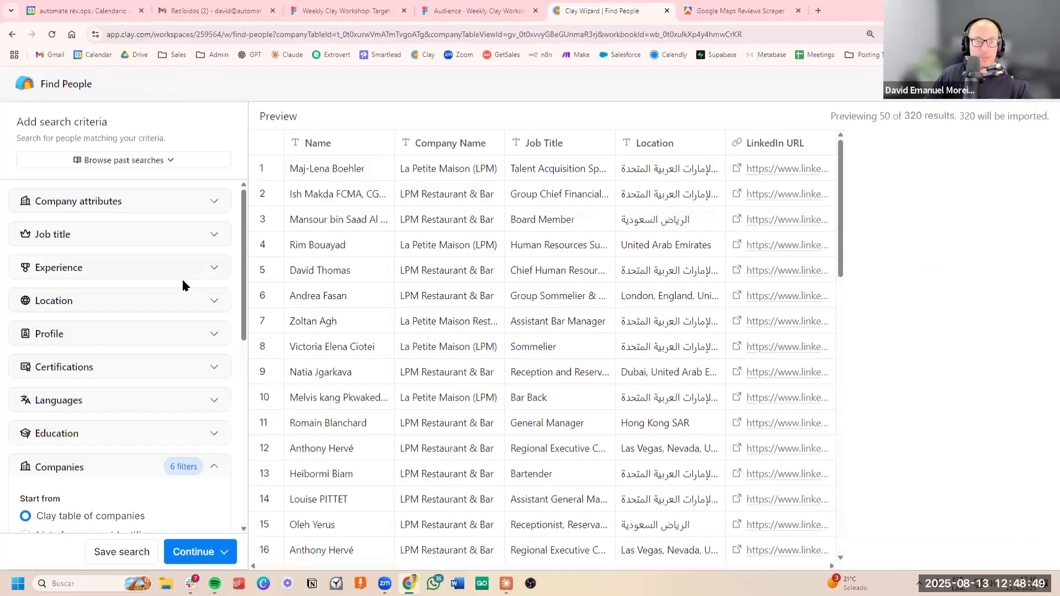
Step: Check the Companies criteria of the people search, keeping Copy of Default view as the source view
scroll(182, 293, "down", 3)
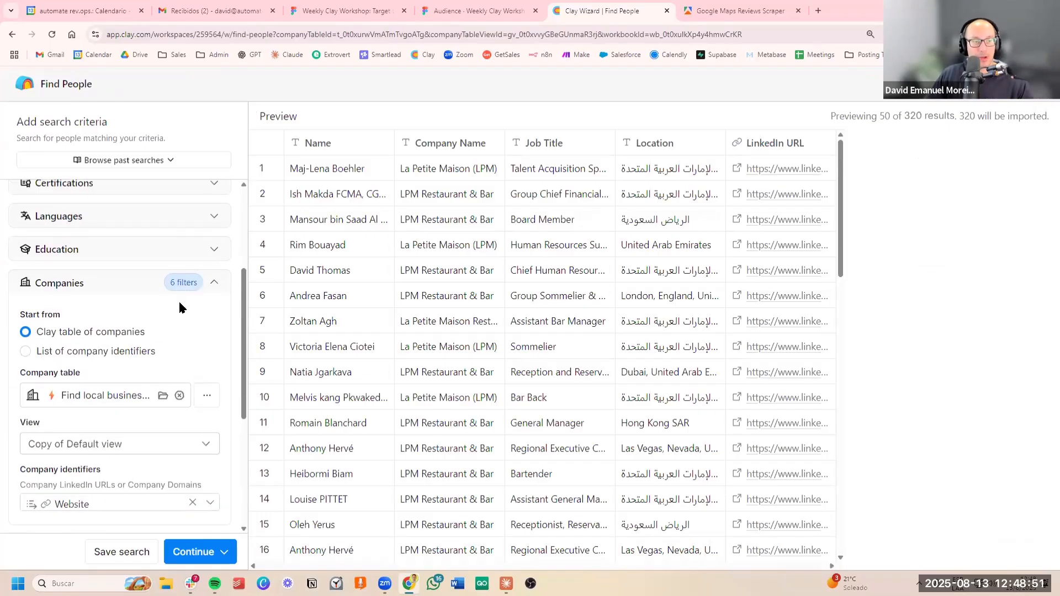
scroll(180, 303, "down", 3)
scroll(130, 291, "up", 1)
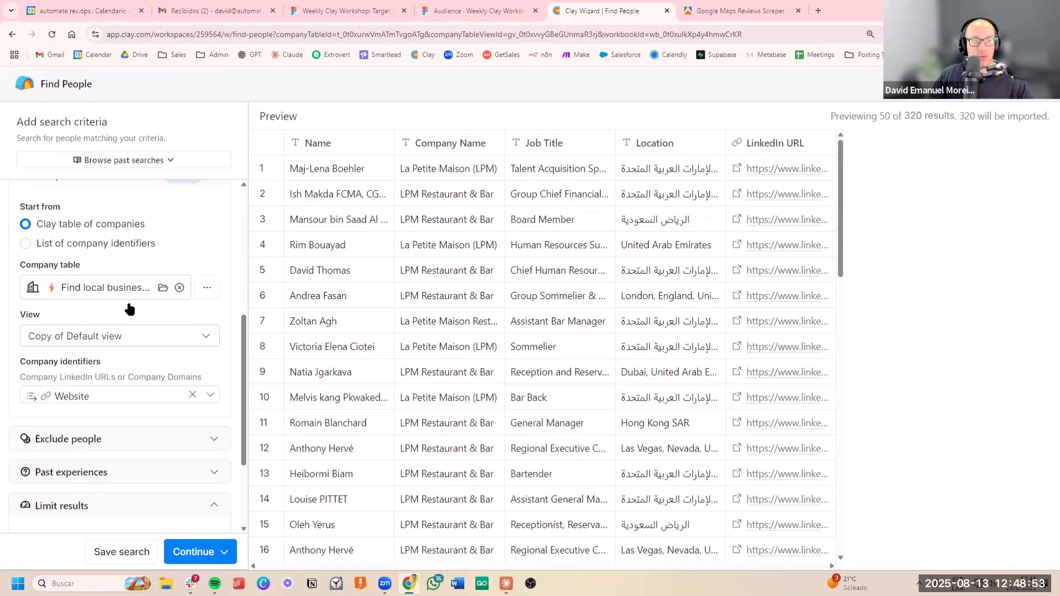
scroll(131, 320, "up", 1)
left_click(135, 352)
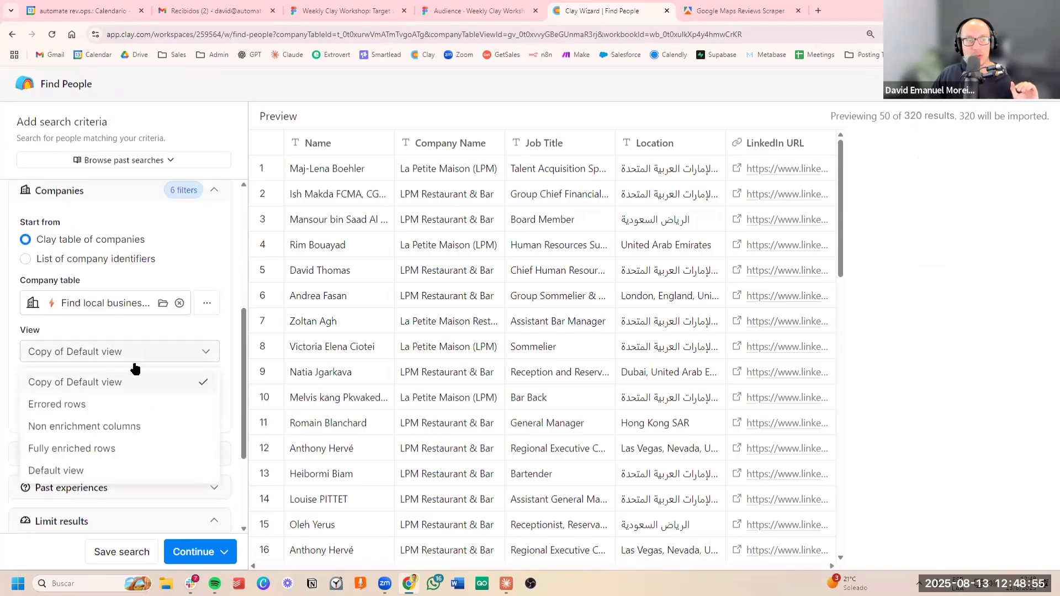
left_click(131, 380)
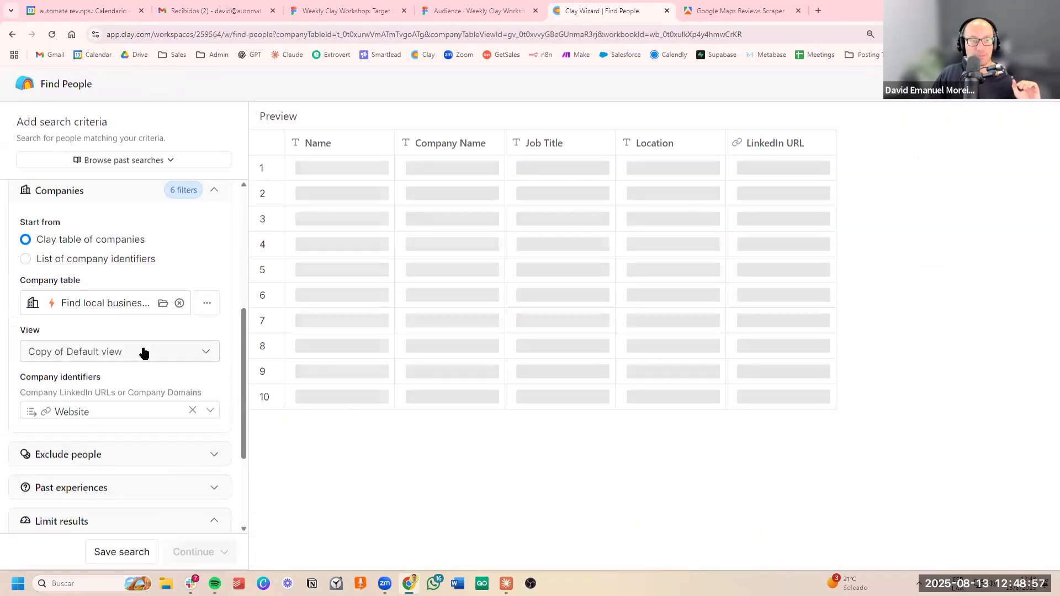
left_click(143, 352)
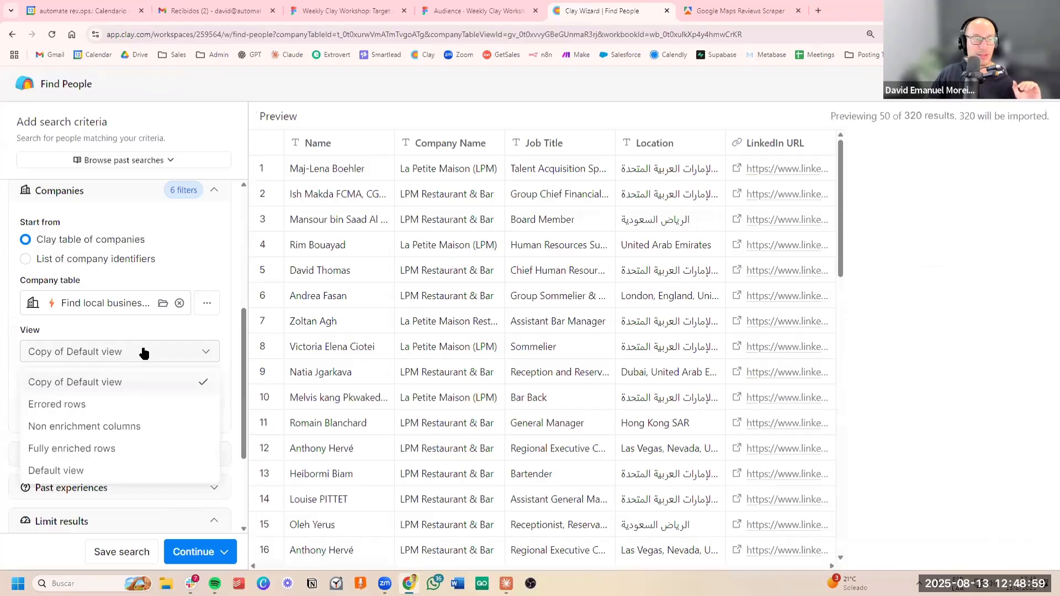
scroll(127, 382, "down", 2)
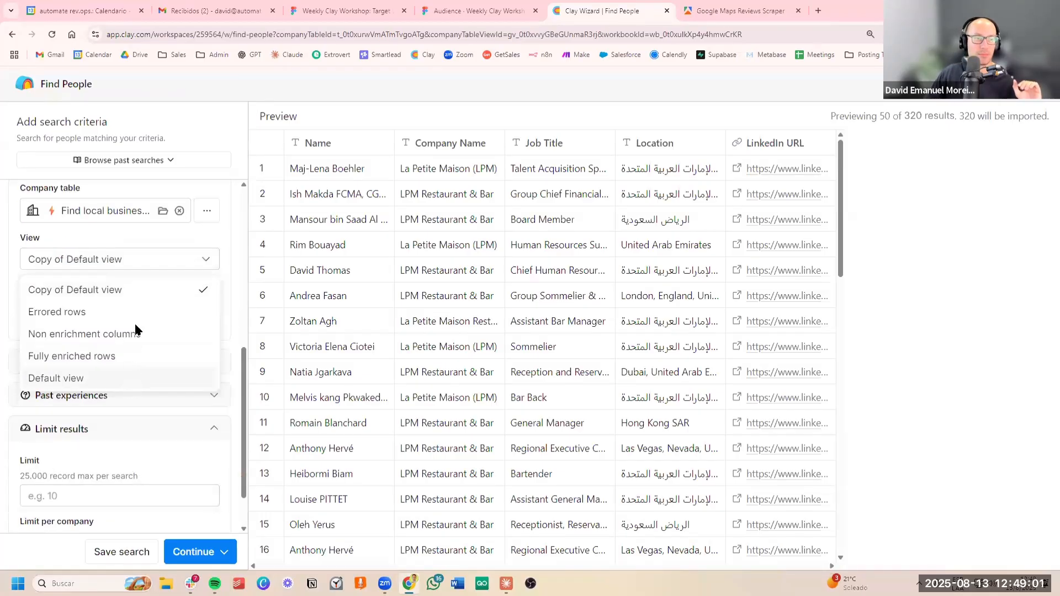
left_click(122, 291)
scroll(138, 283, "up", 8)
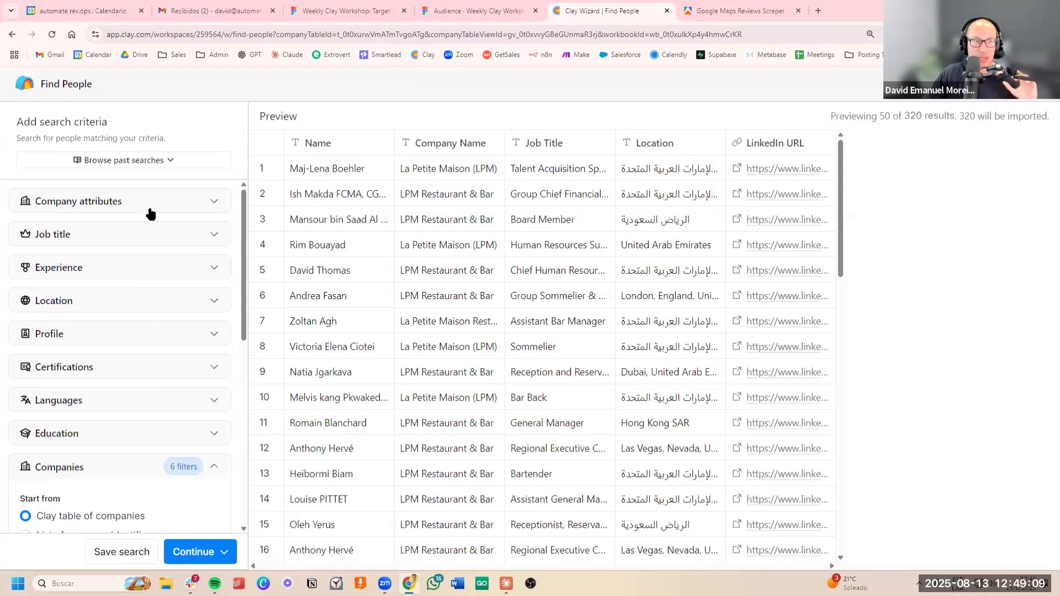
Step: Try including only the Restaurants industry in the company attributes, and clear that filter again
left_click(153, 206)
left_click(138, 254)
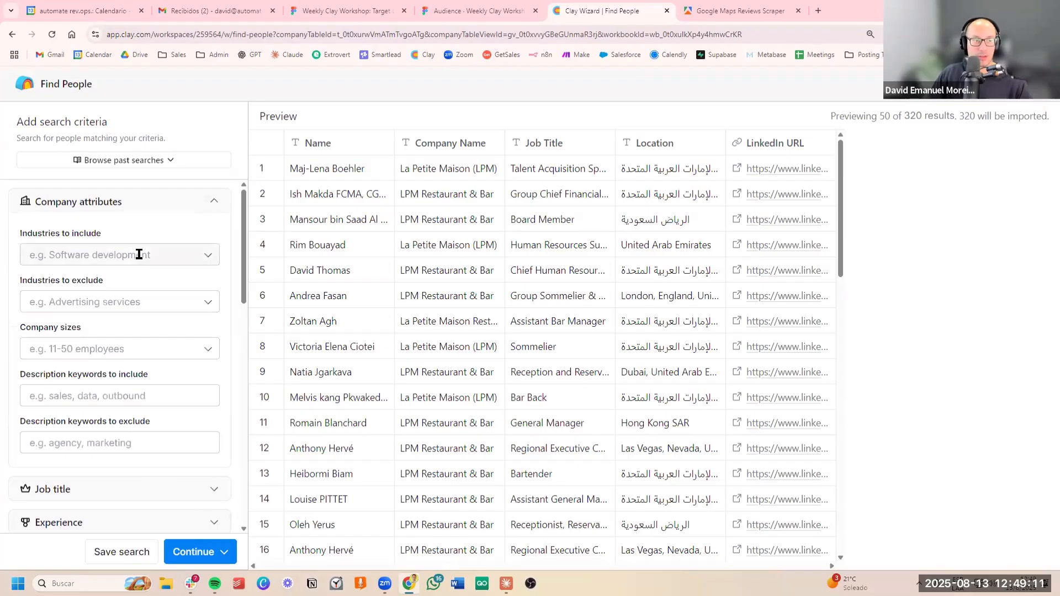
type("rest")
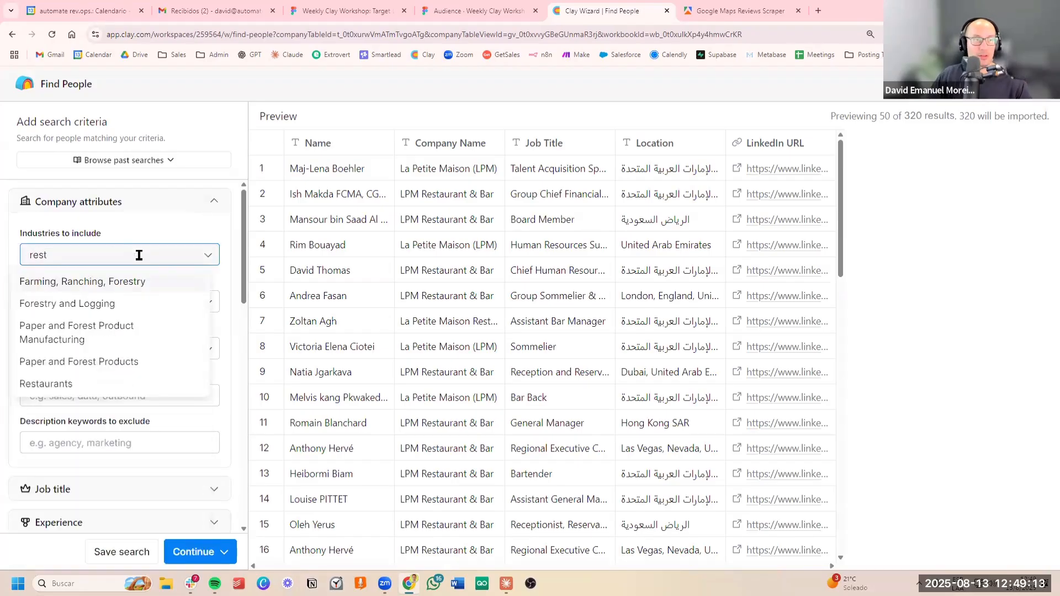
left_click(47, 383)
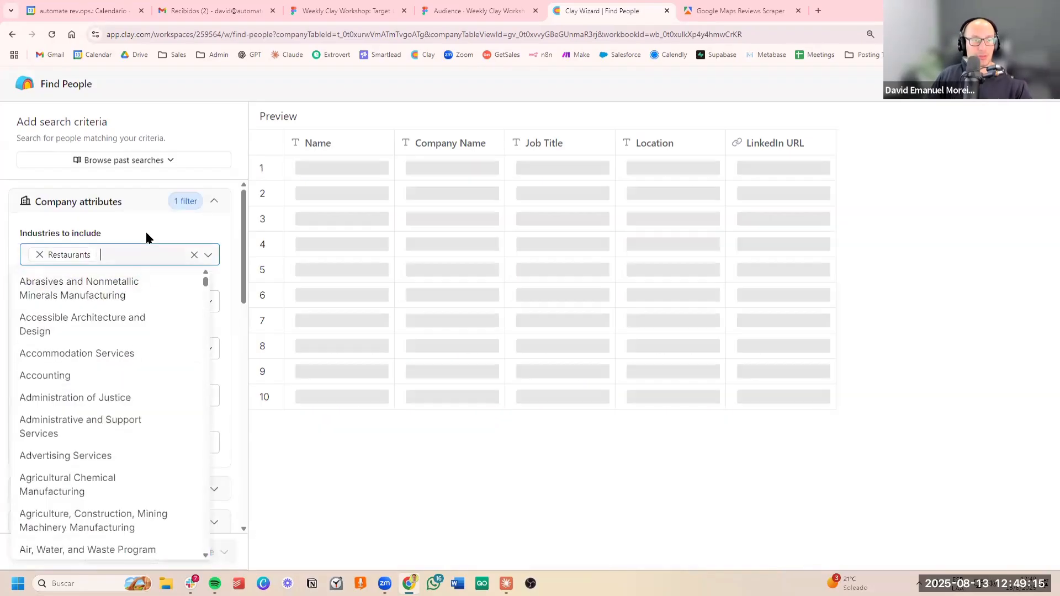
left_click(145, 230)
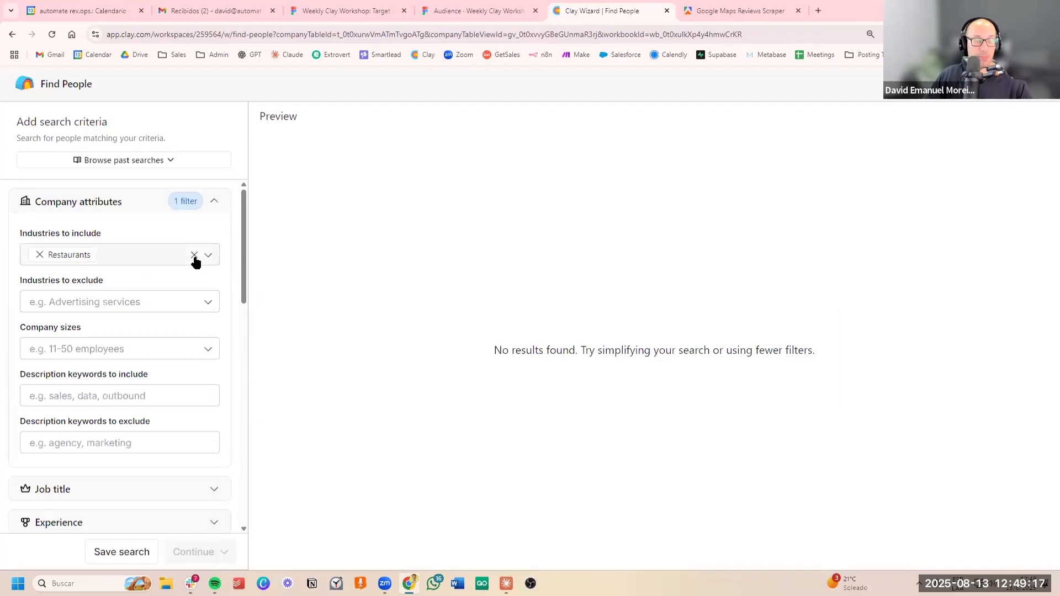
left_click(194, 256)
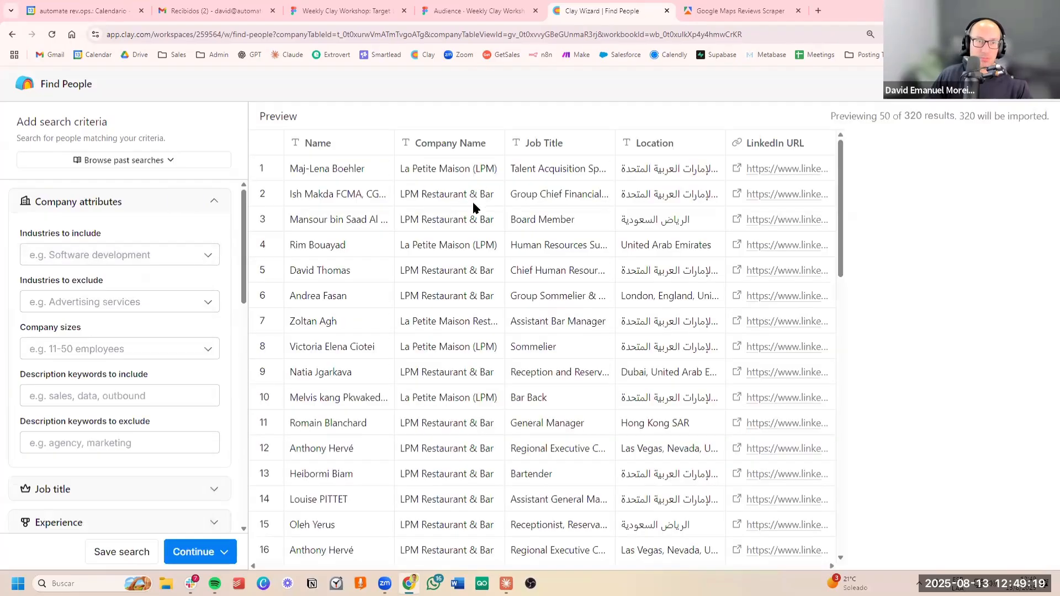
Step: Recheck which view the Companies criteria draw from, leaving Copy of Default view selected
scroll(185, 346, "down", 5)
scroll(182, 346, "down", 6)
scroll(179, 345, "up", 3)
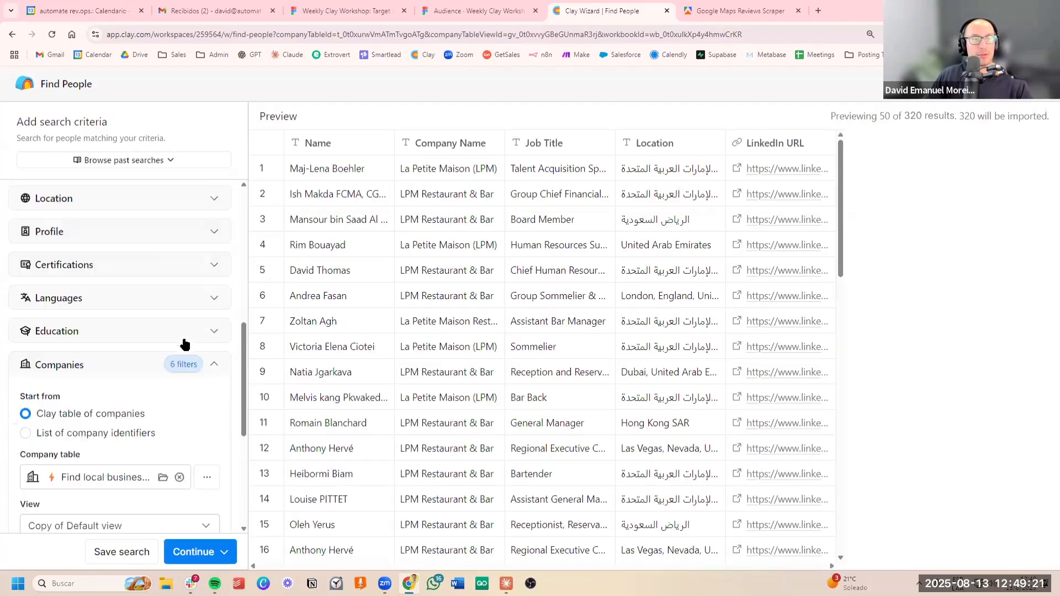
scroll(168, 338, "down", 5)
scroll(162, 336, "up", 3)
scroll(160, 337, "down", 2)
left_click(160, 299)
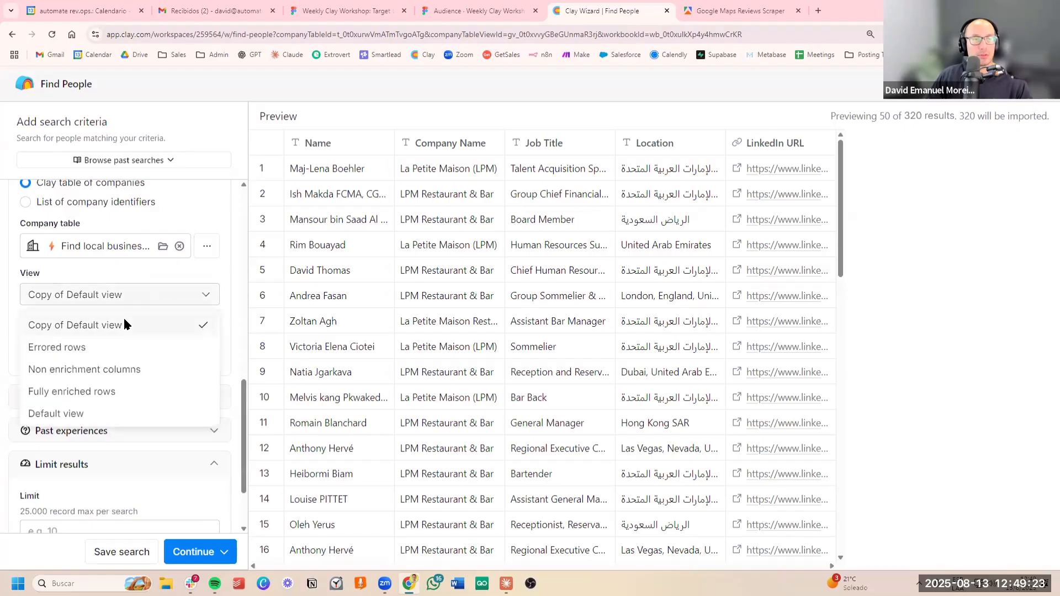
left_click(141, 320)
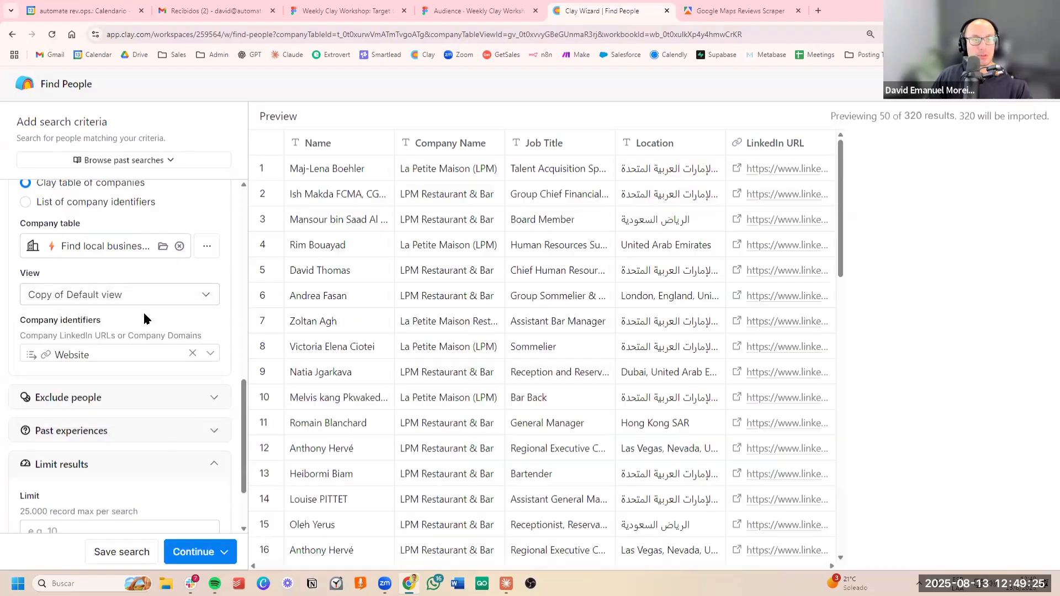
Step: Review the previewed people and their job titles down to the last row of the preview
scroll(497, 279, "down", 8)
scroll(552, 304, "down", 5)
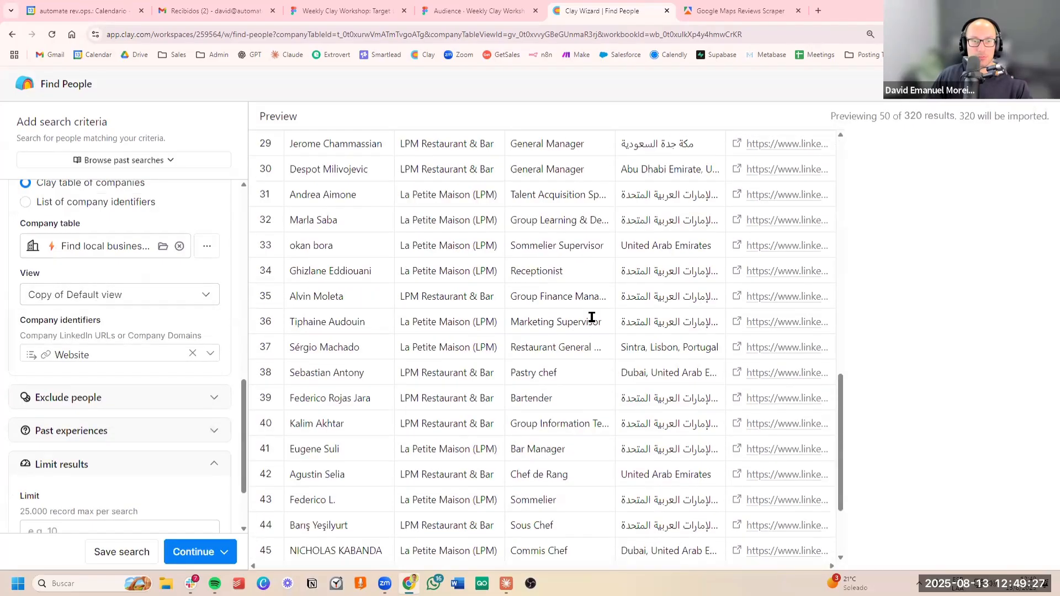
scroll(591, 328, "down", 3)
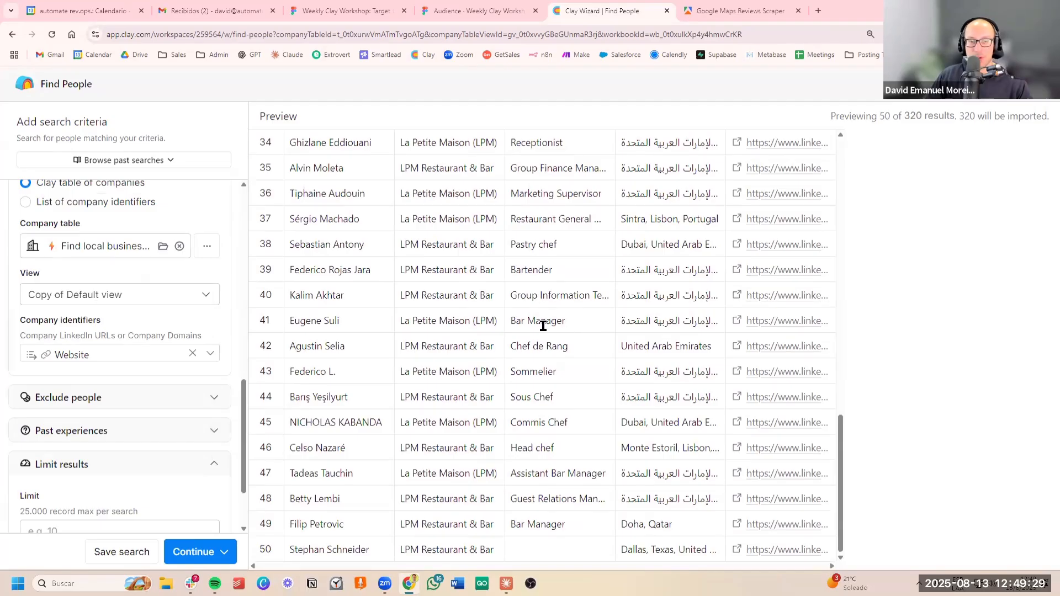
scroll(544, 324, "up", 14)
scroll(177, 316, "up", 10)
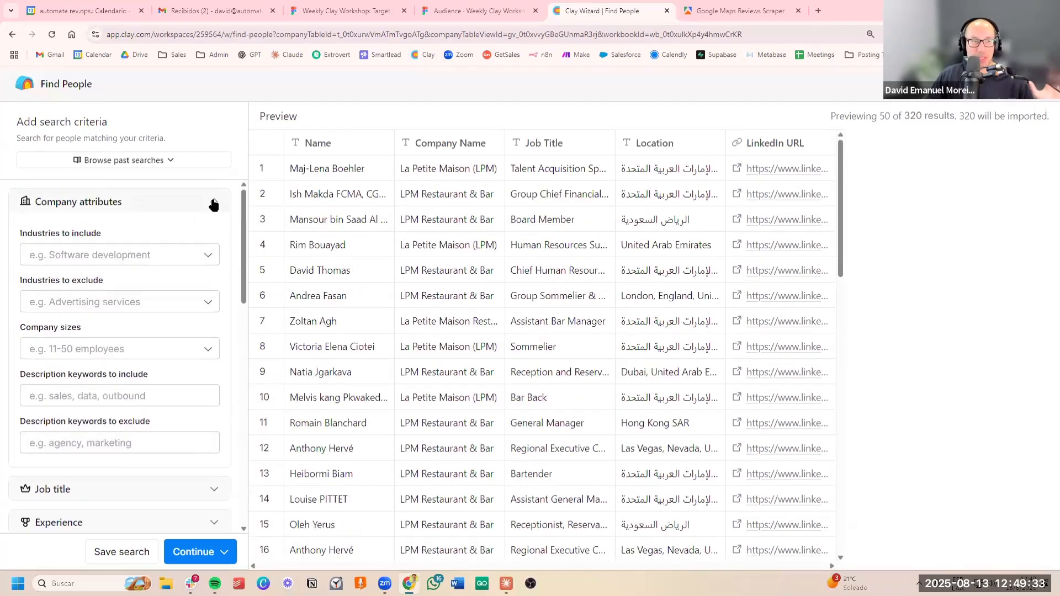
Step: Collapse the company attributes and add General Manager to the job titles to include in the people search
left_click(214, 205)
left_click(136, 238)
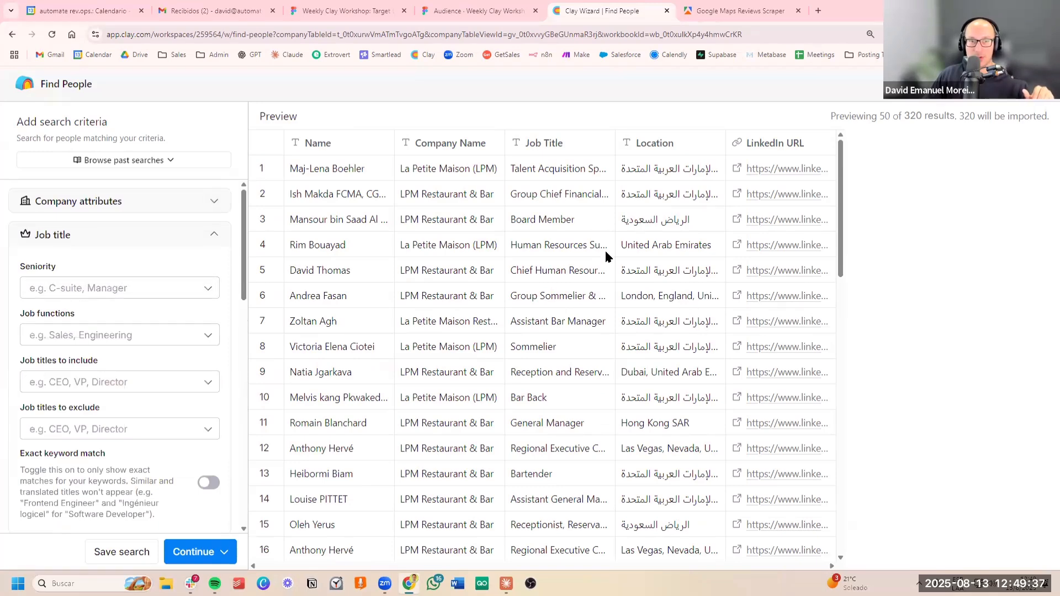
scroll(599, 257, "down", 7)
scroll(600, 371, "down", 3)
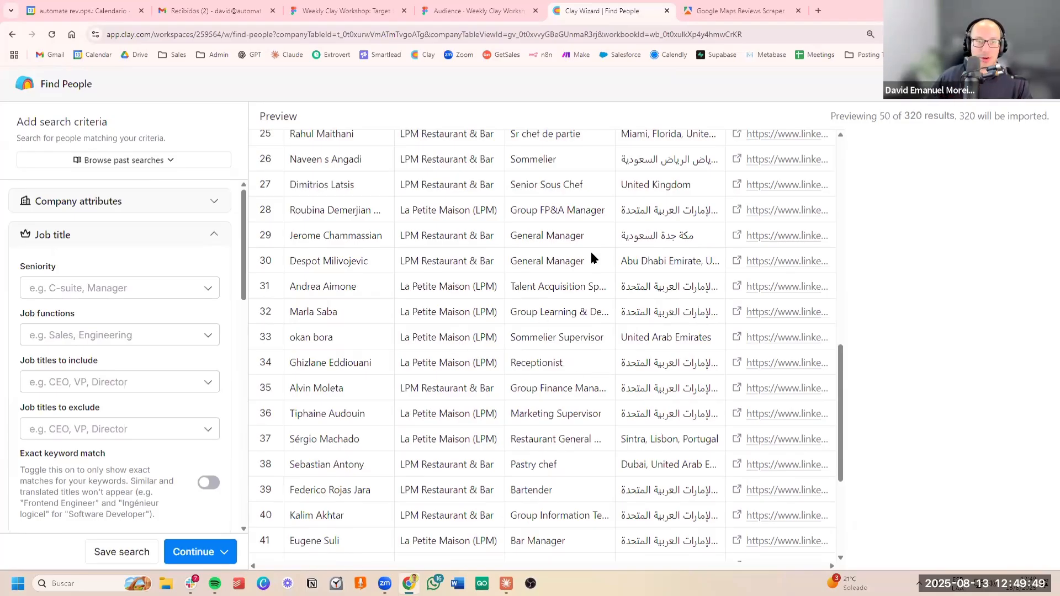
left_click_drag(563, 266, 497, 271)
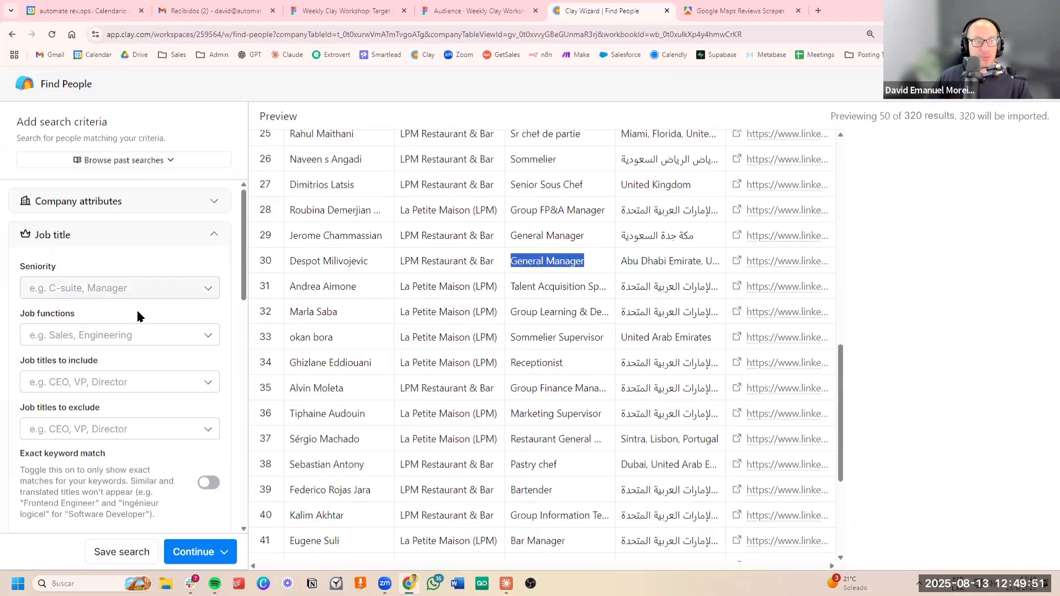
scroll(117, 290, "down", 2)
left_click(117, 290)
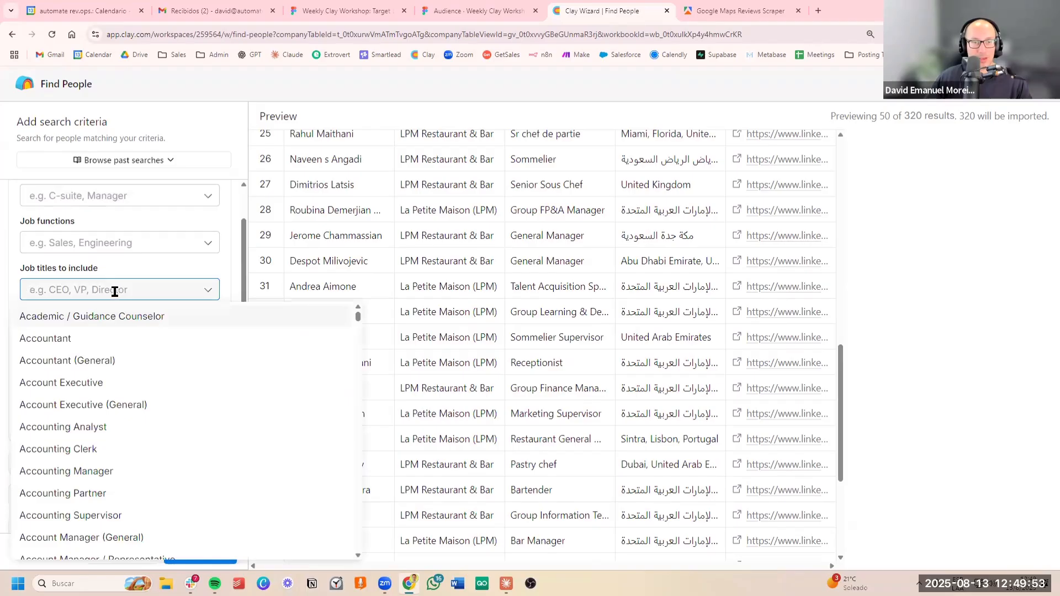
type("General Maan")
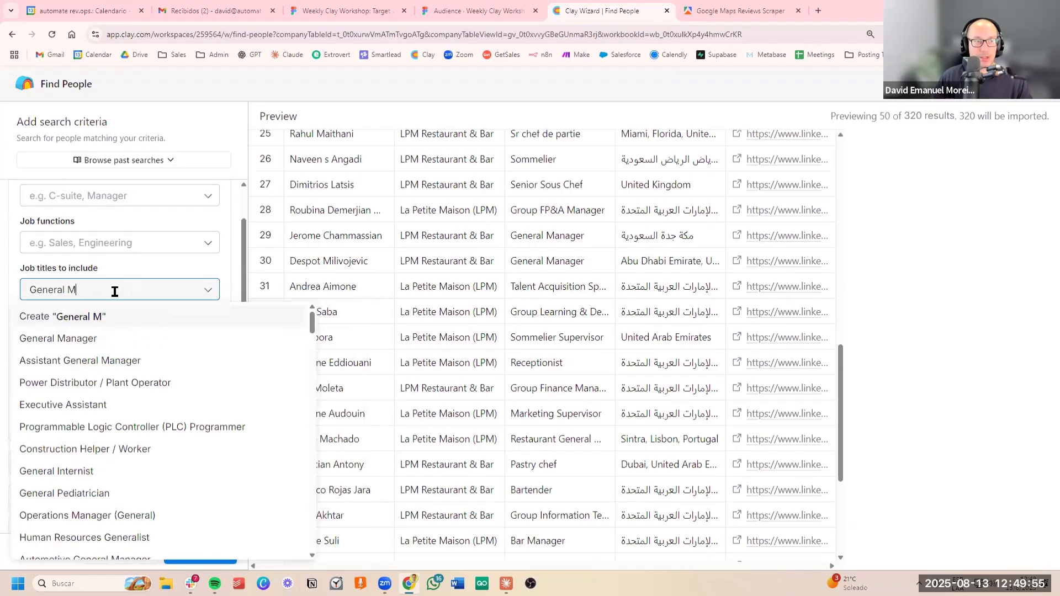
key("BackSpace")
key("BackSpace")
type("nager")
key("Return")
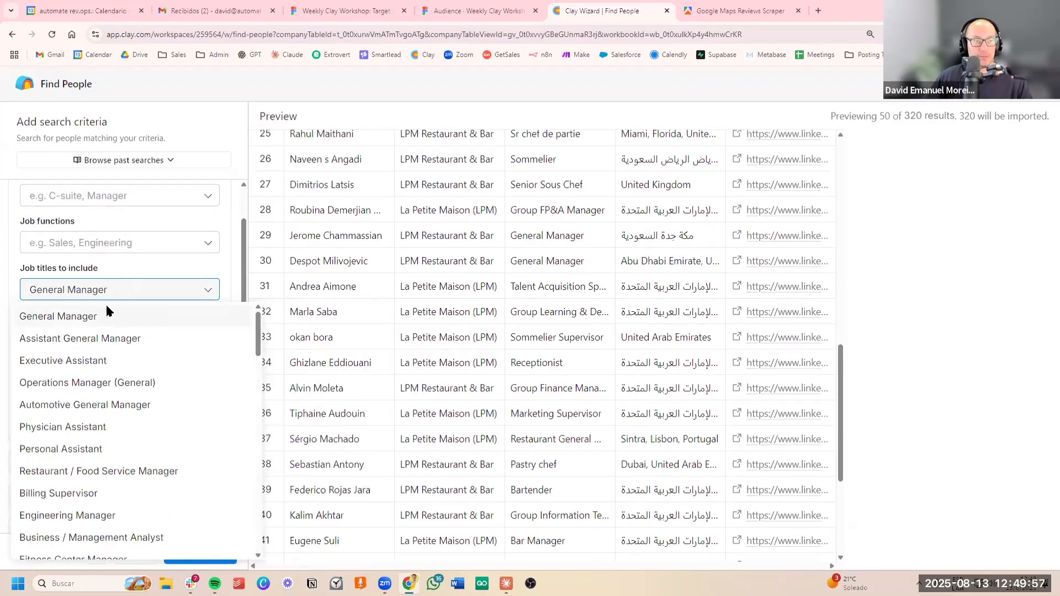
left_click(144, 299)
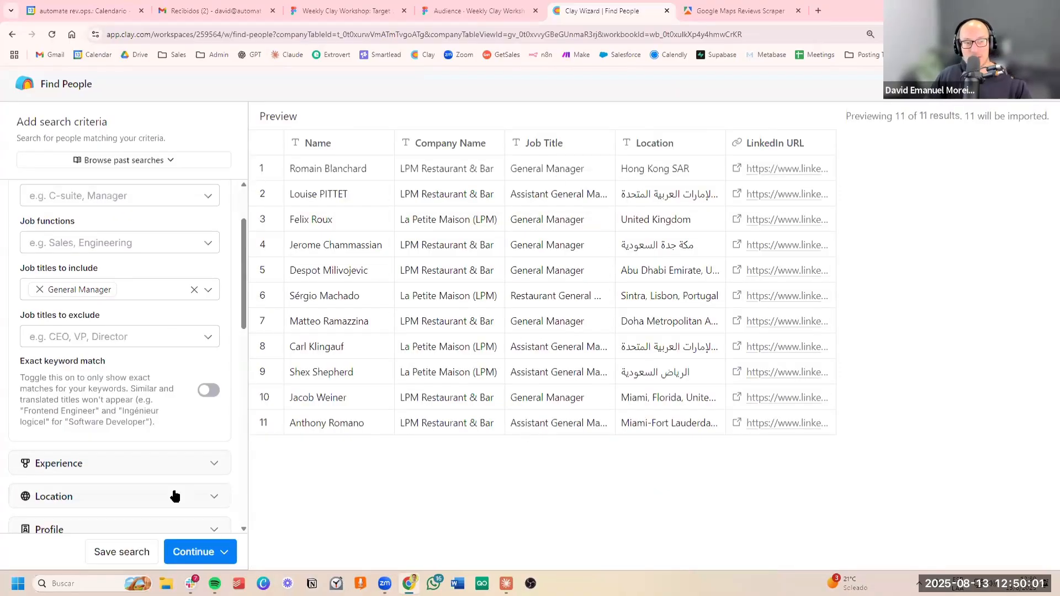
Step: Import the matching people into a new table in this workbook without any additional enrichments
scroll(175, 496, "down", 10)
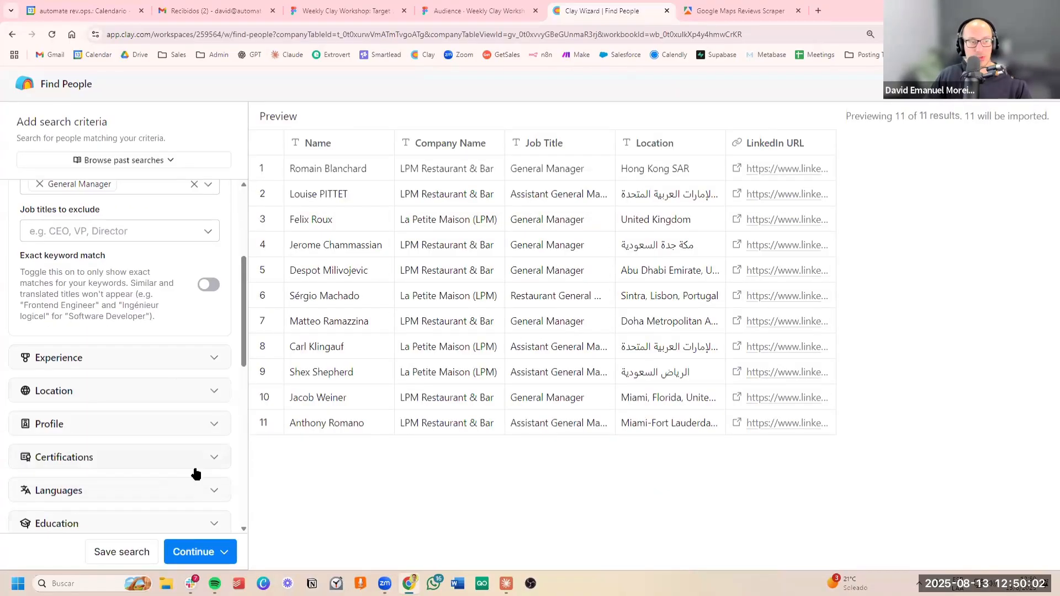
left_click(211, 549)
left_click(259, 496)
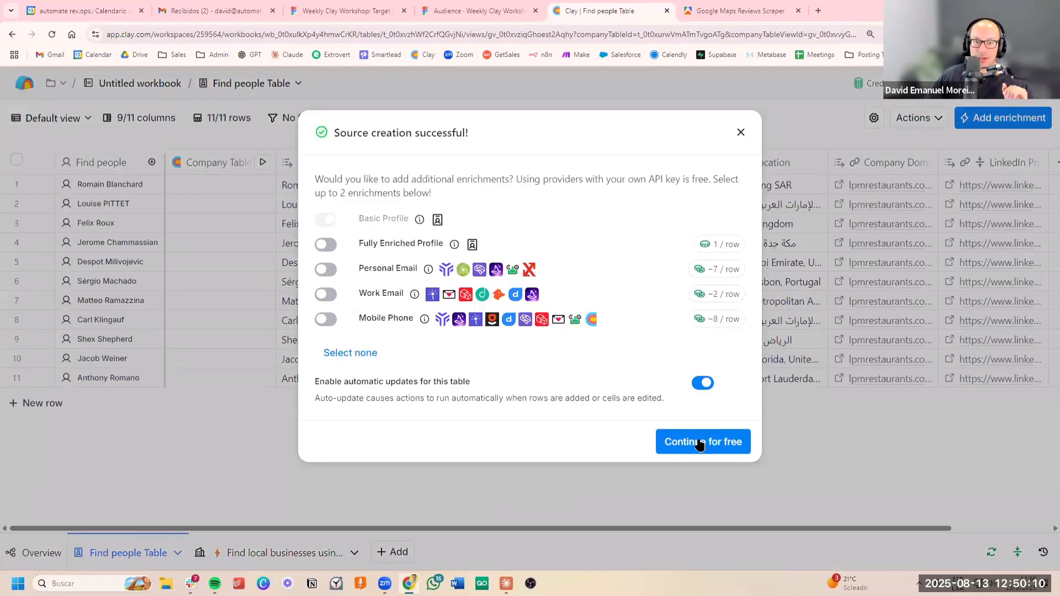
left_click(698, 441)
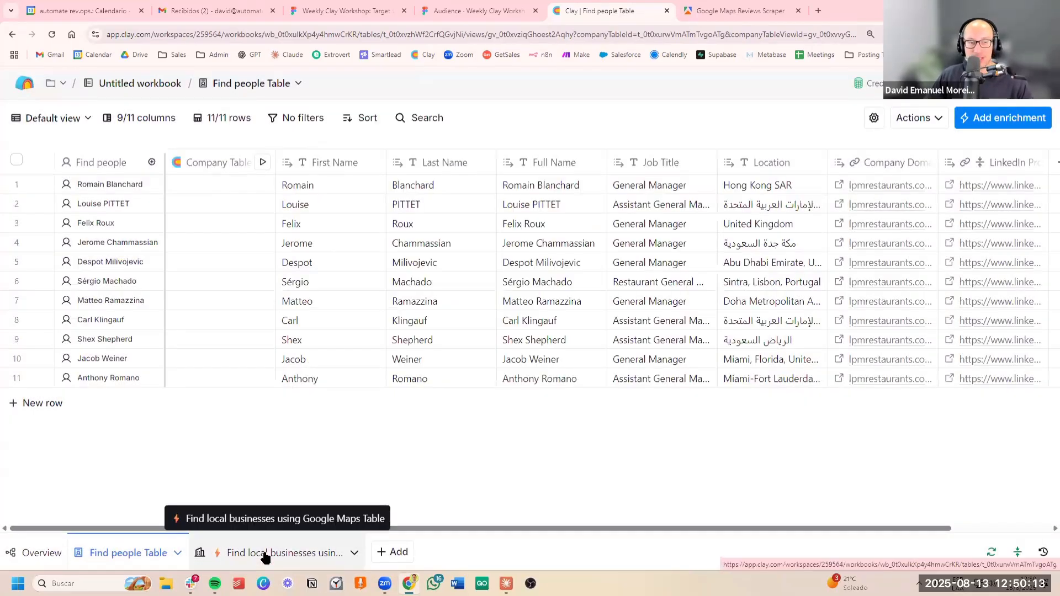
Step: Return to the Find local businesses using Google Maps Table and start a new Use AI column after the last column
left_click(247, 552)
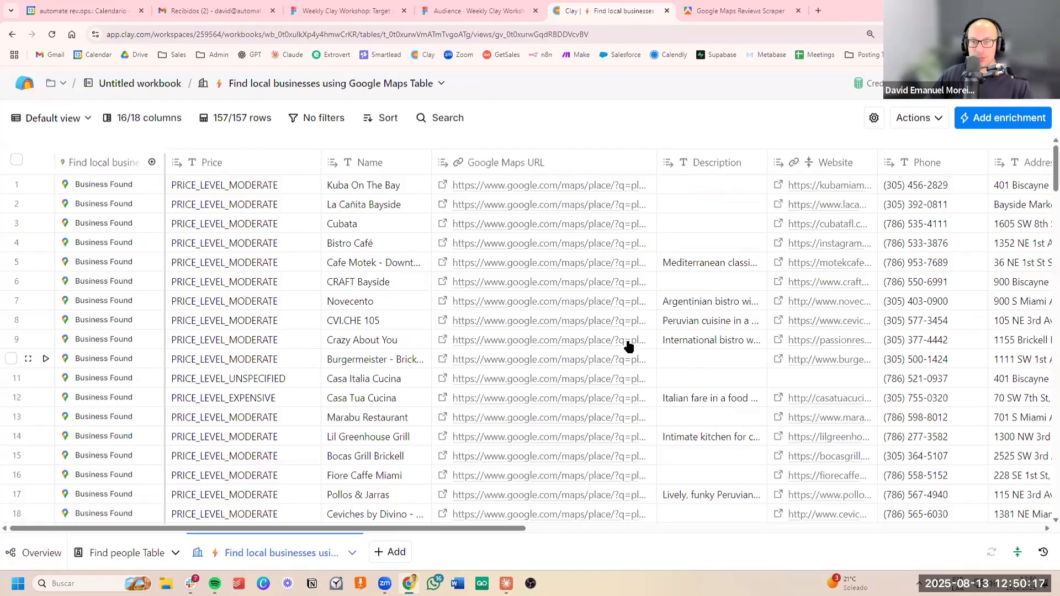
scroll(626, 343, "right", 10)
left_click(978, 163)
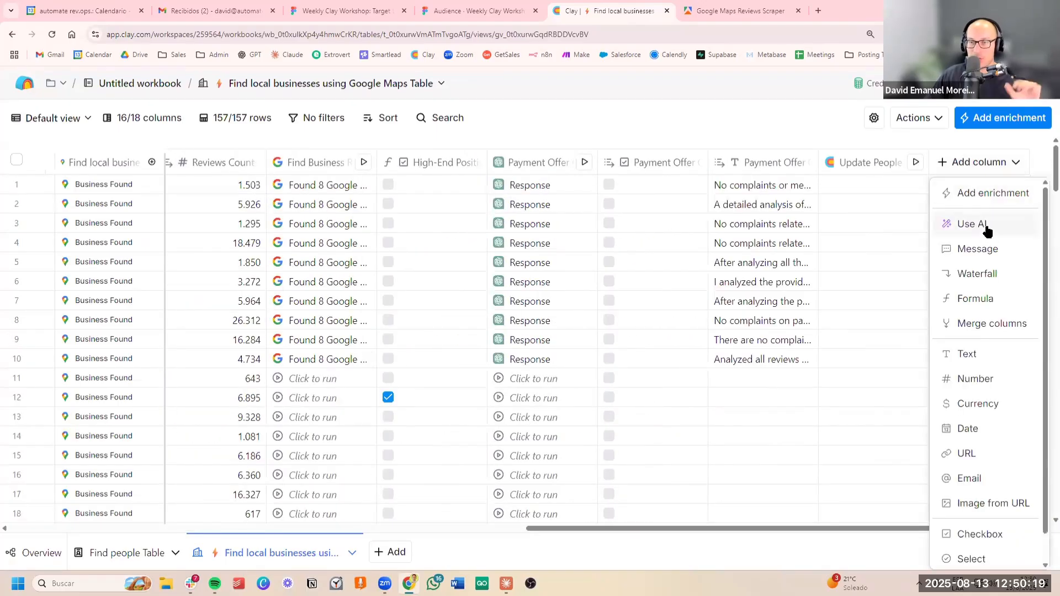
left_click(986, 231)
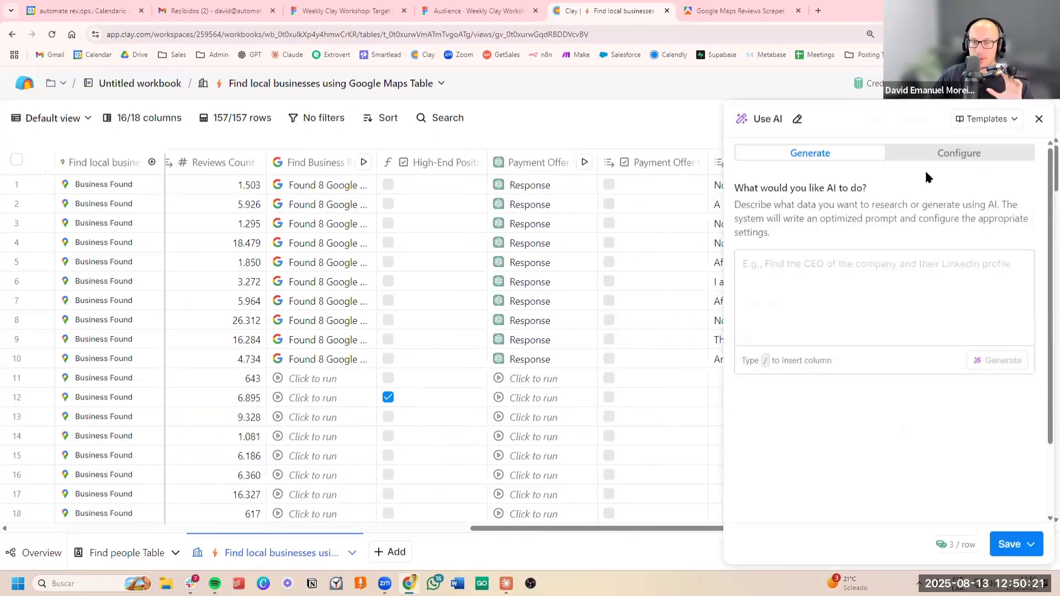
Step: Begin the AI request with "Find me the contact data of this website and print the output"
left_click(851, 284)
type("Fi")
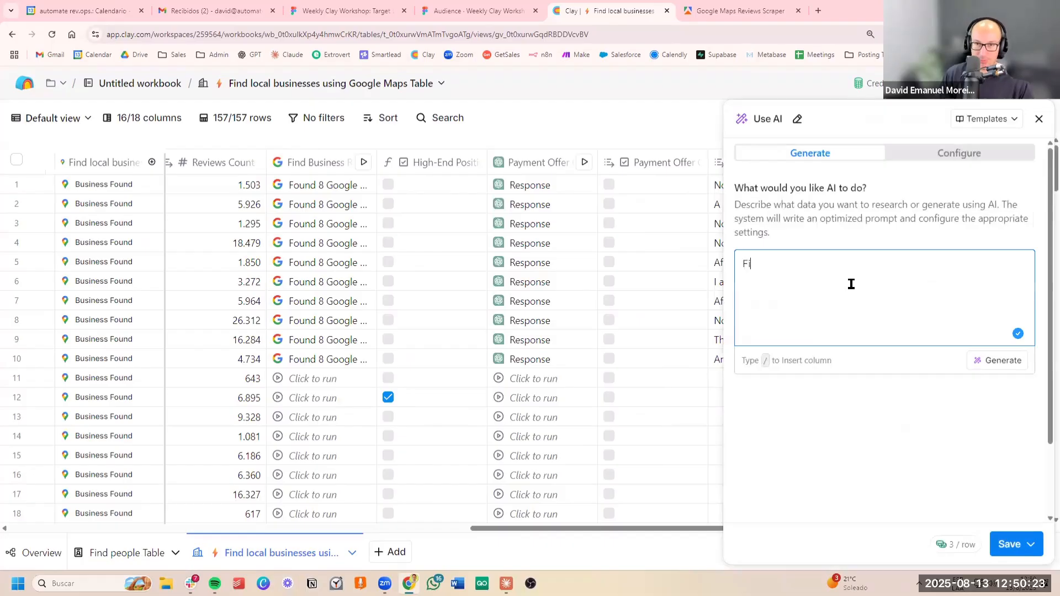
type("nd me the conta")
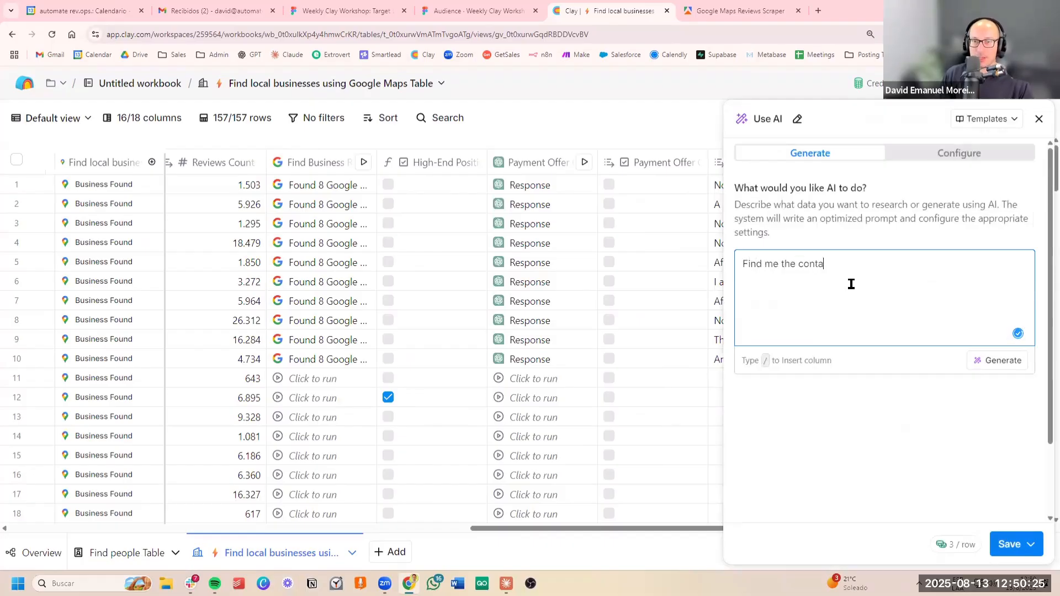
type("ct data")
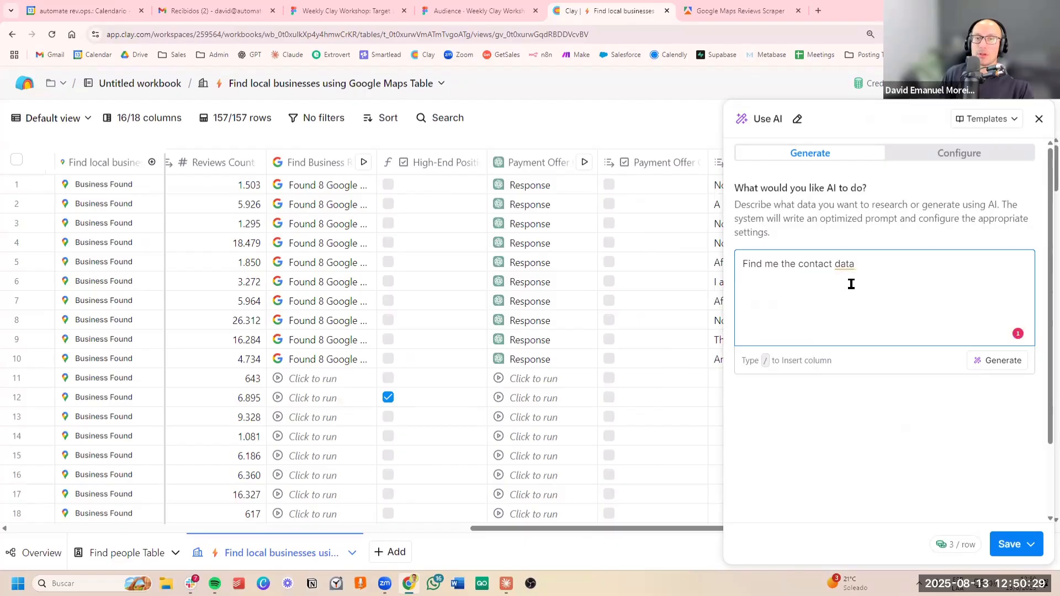
type(" of th")
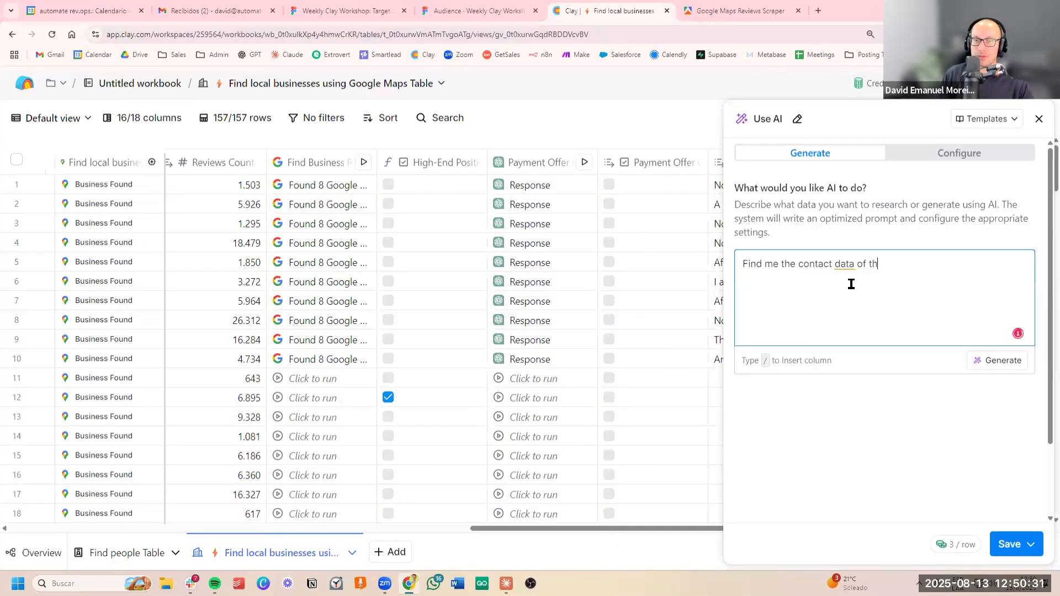
type("is website and")
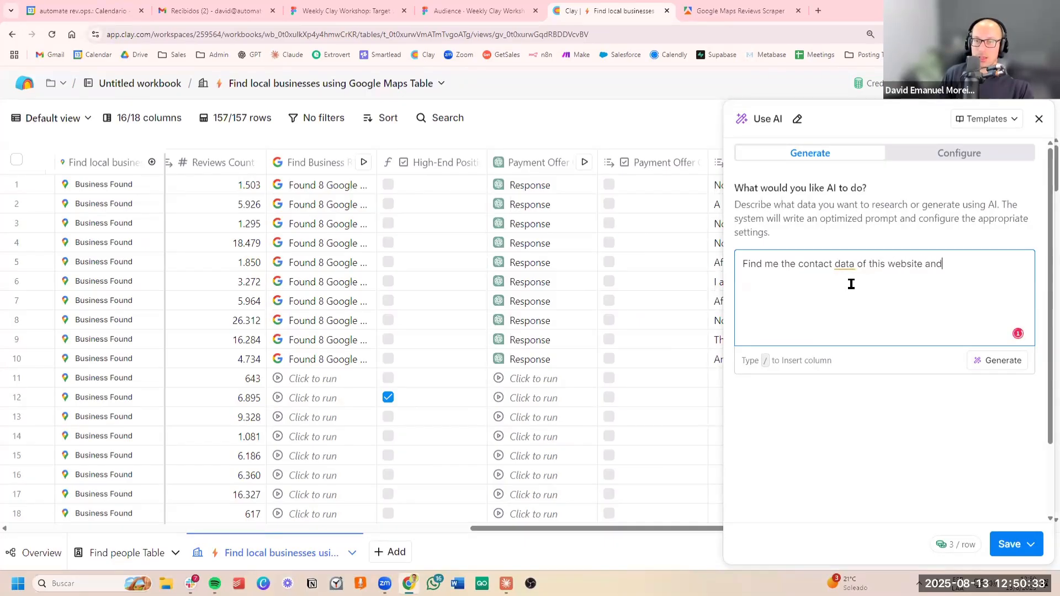
type(" or")
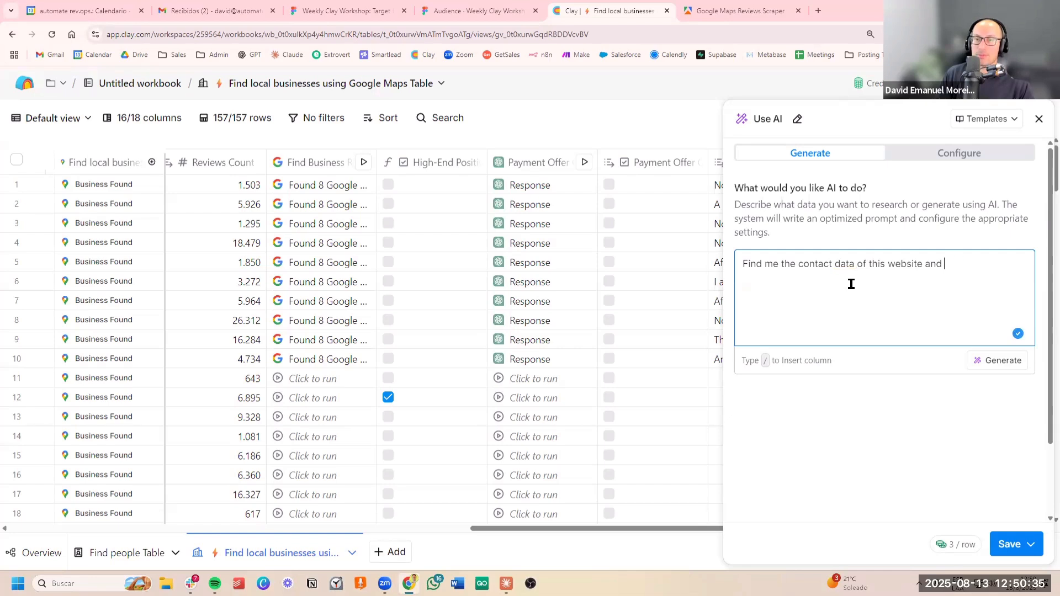
type("int the our")
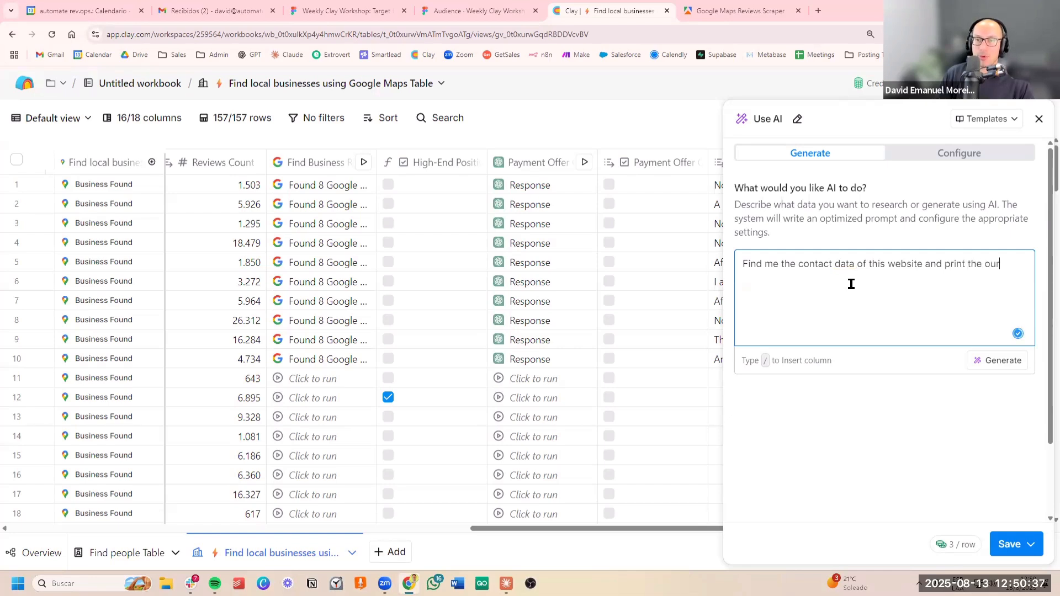
key("BackSpace")
type("tput")
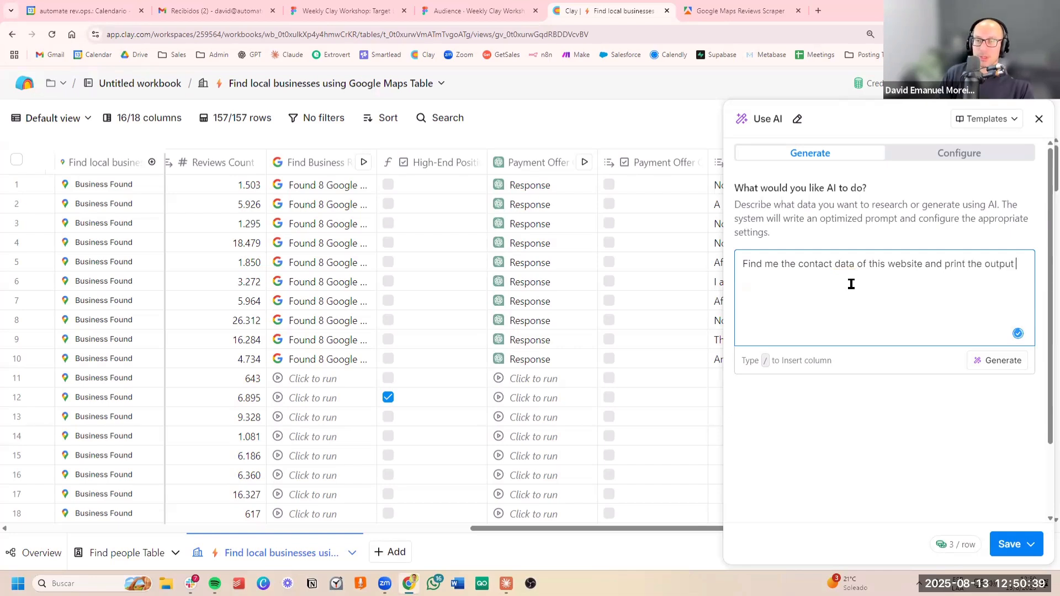
Step: Complete the AI request with "in an array that contains, the name of the person, the role, the phone number, linkedin url and email."
type("put in an a")
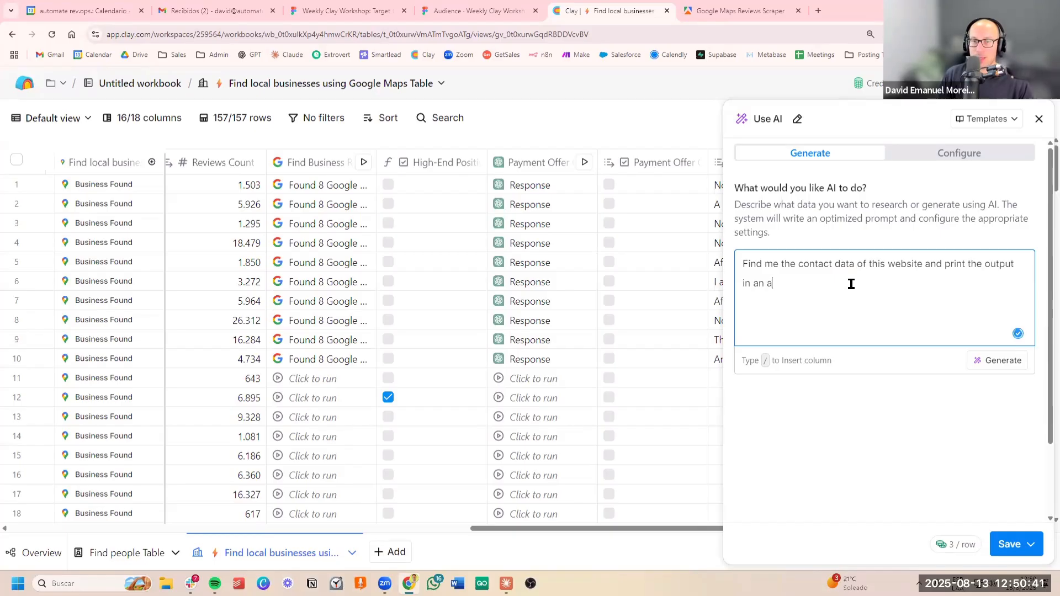
type("rray that con")
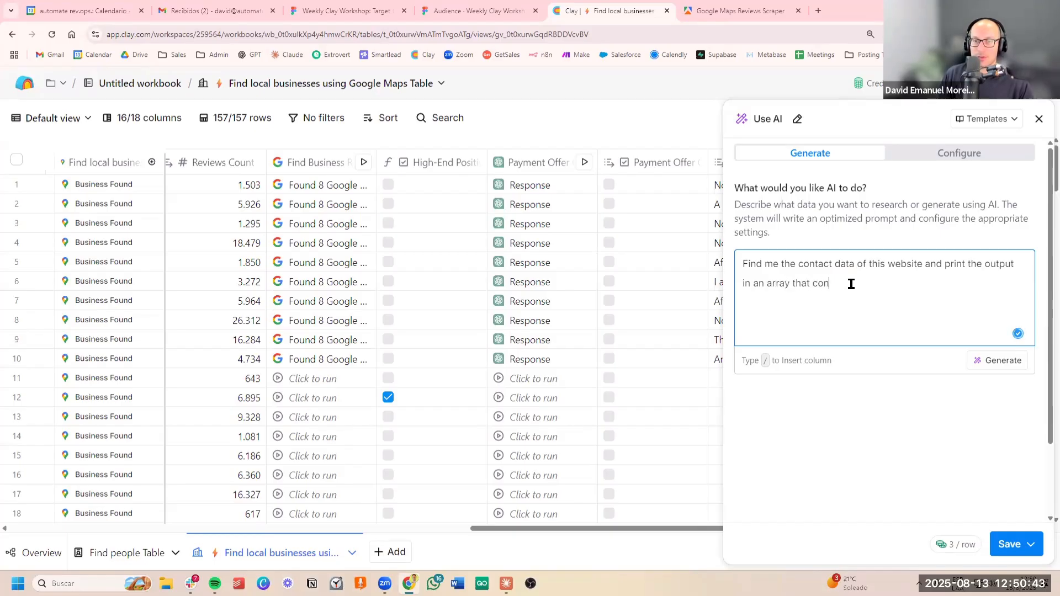
type("atiains the name of ")
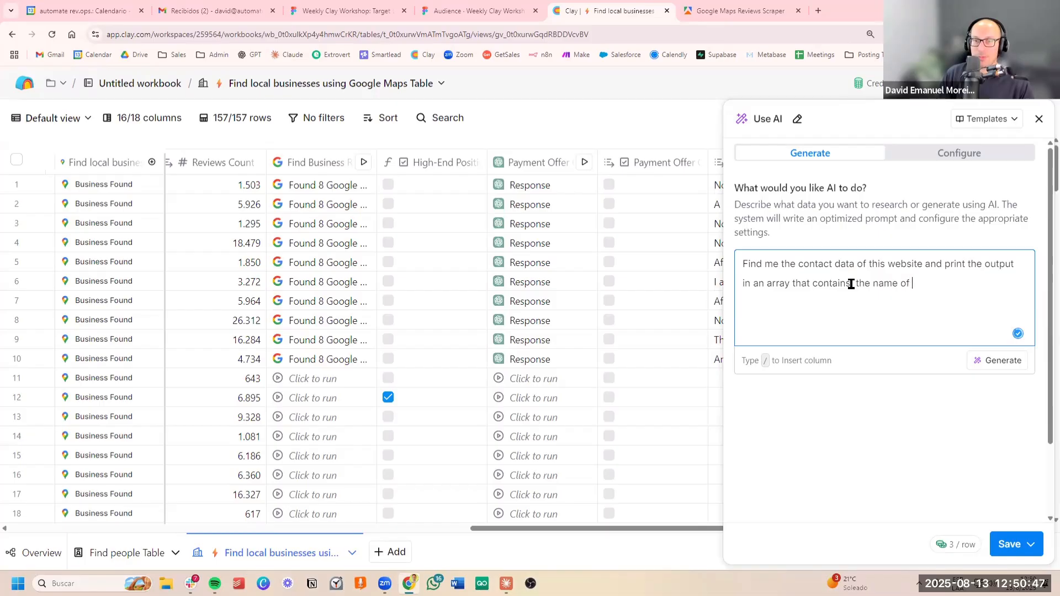
type("the person, the")
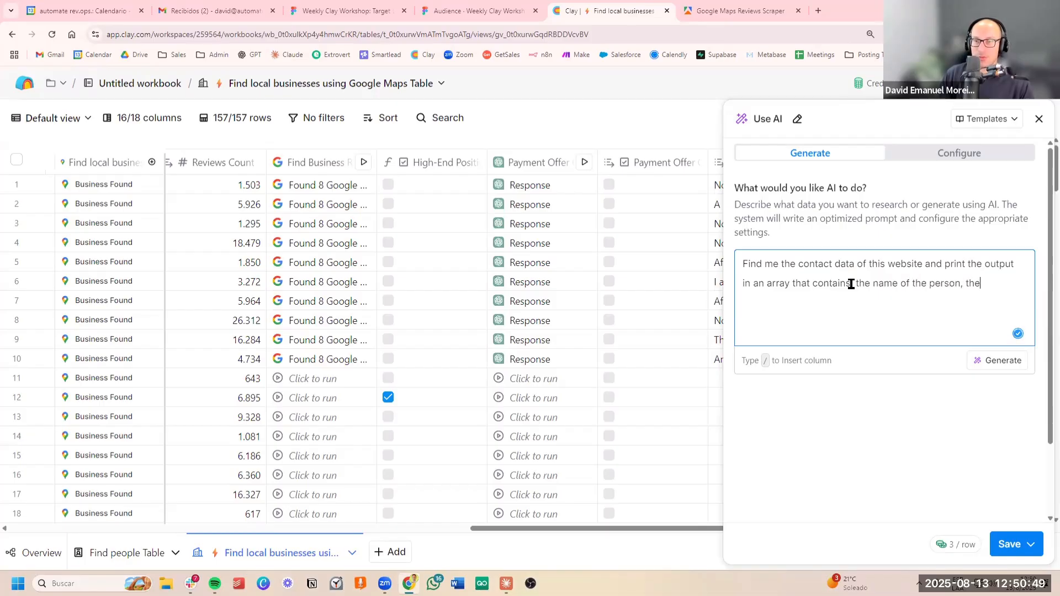
type(" role, the")
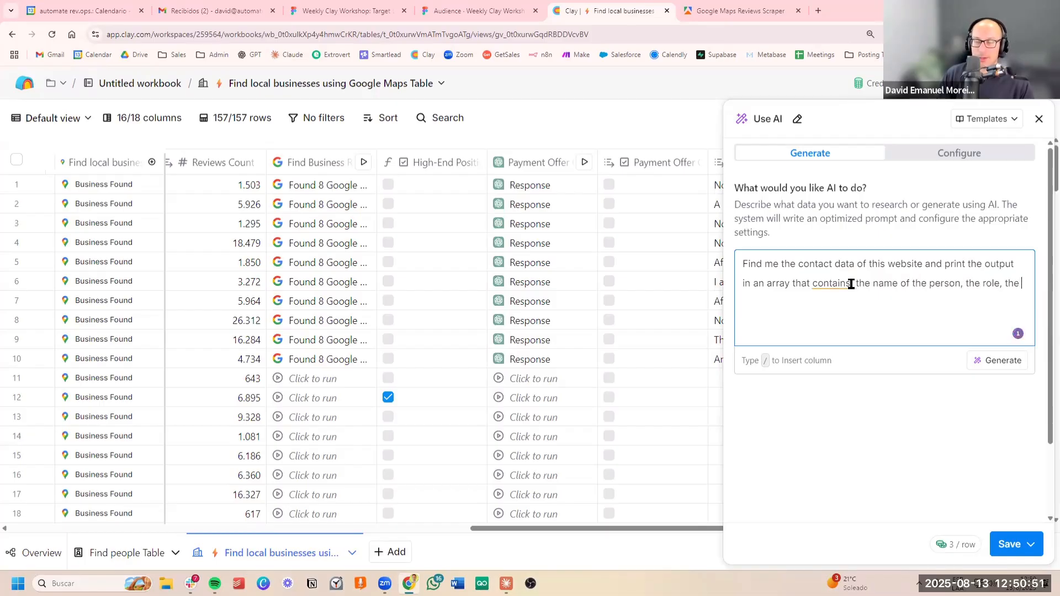
type(" phon")
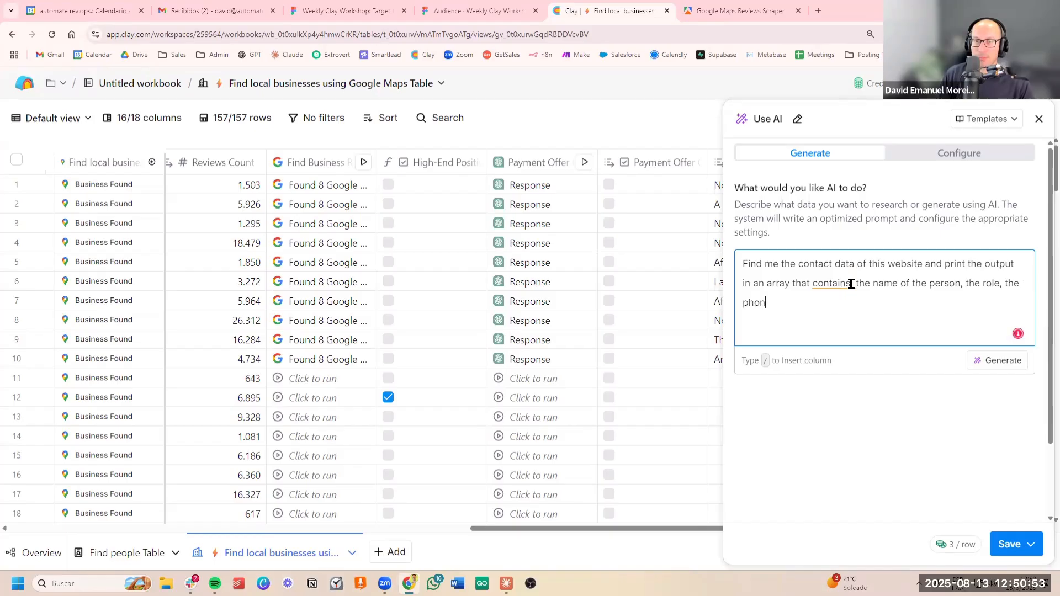
type("e number,")
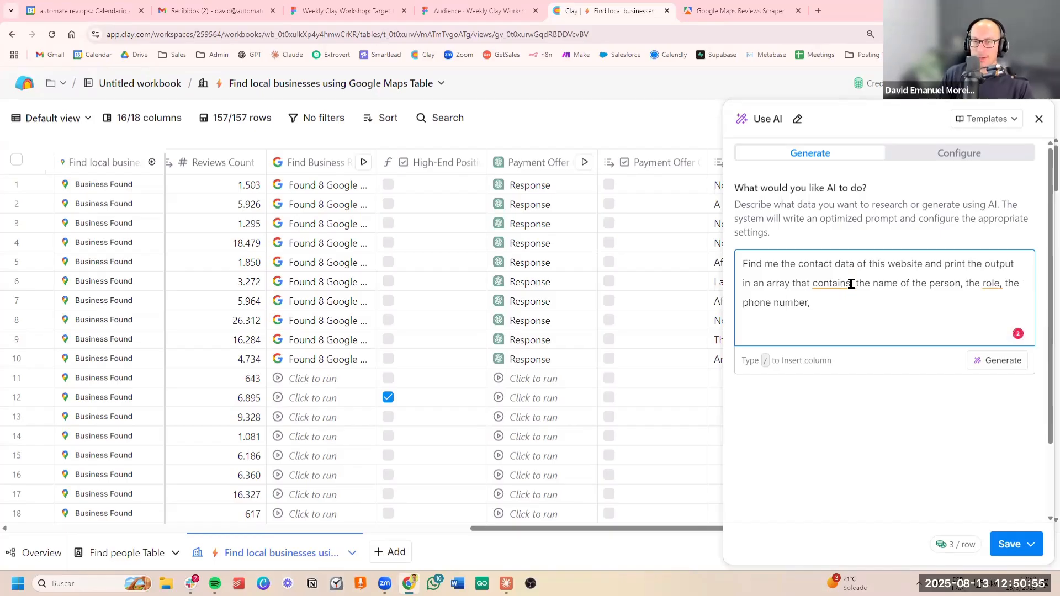
type(" linkedin ur")
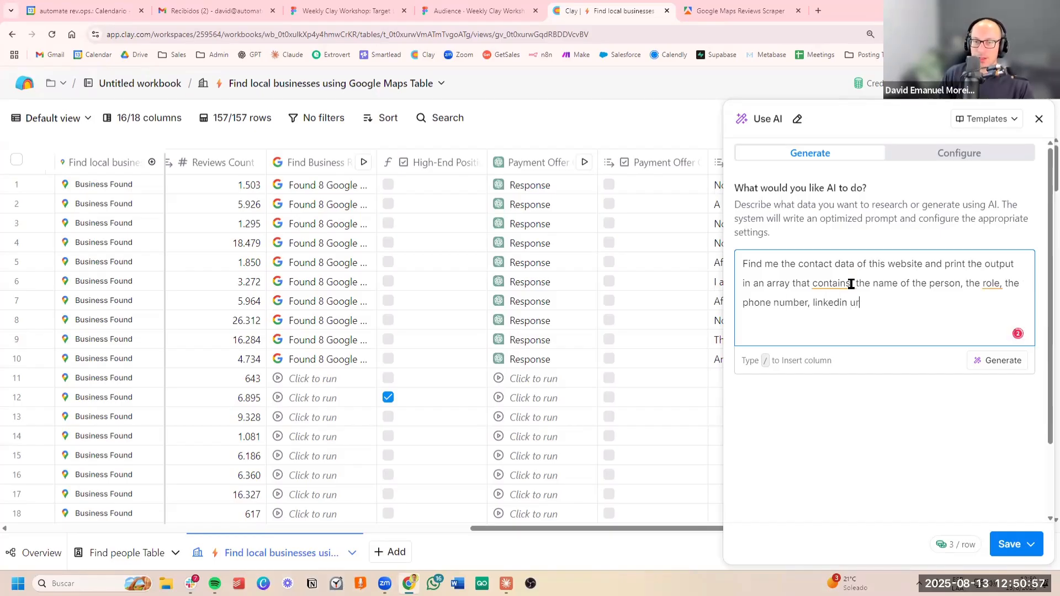
type("l, and email.")
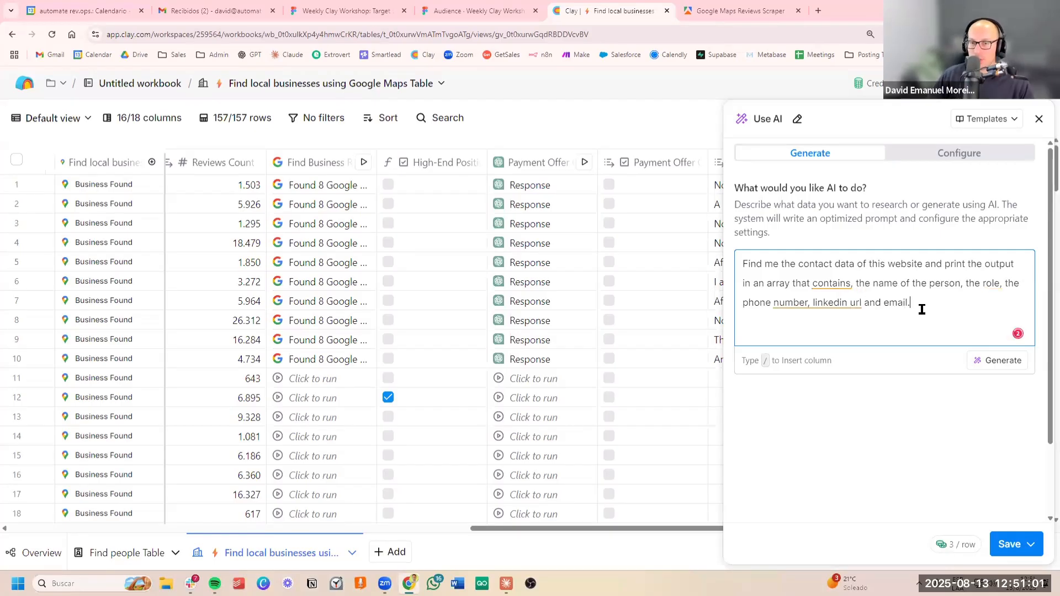
Step: Insert a colon and the Website column reference after "this website" in the request and generate the optimized prompt
left_click(921, 265)
type(": /")
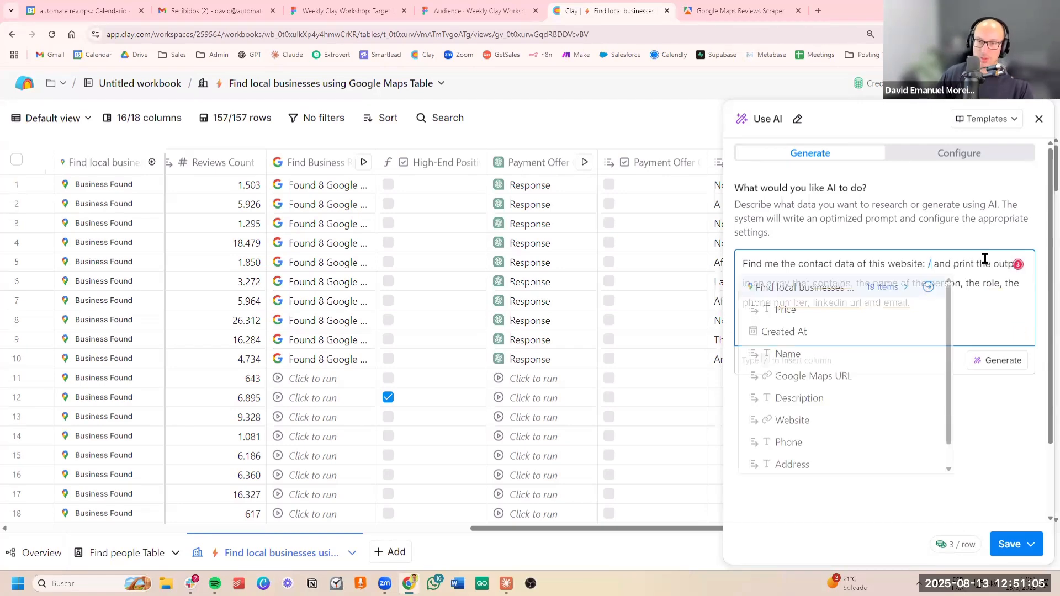
scroll(871, 390, "down", 1)
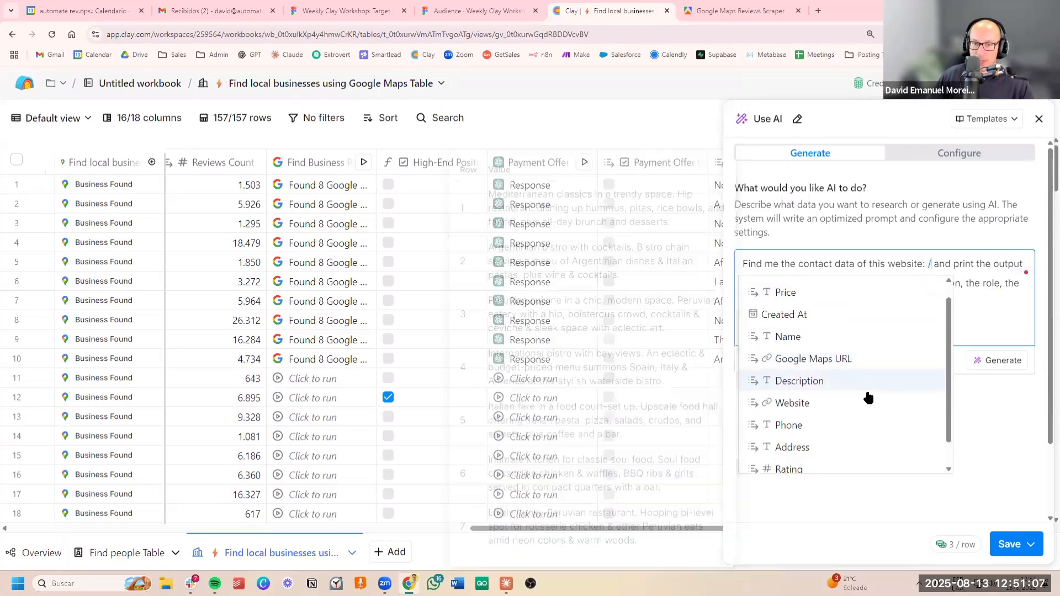
left_click(918, 393)
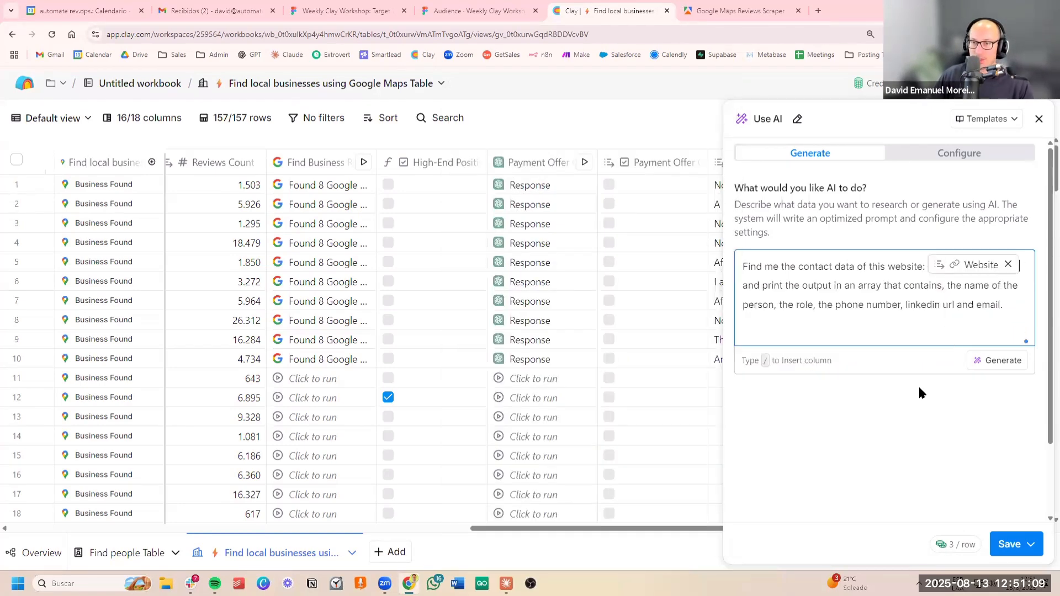
left_click(993, 367)
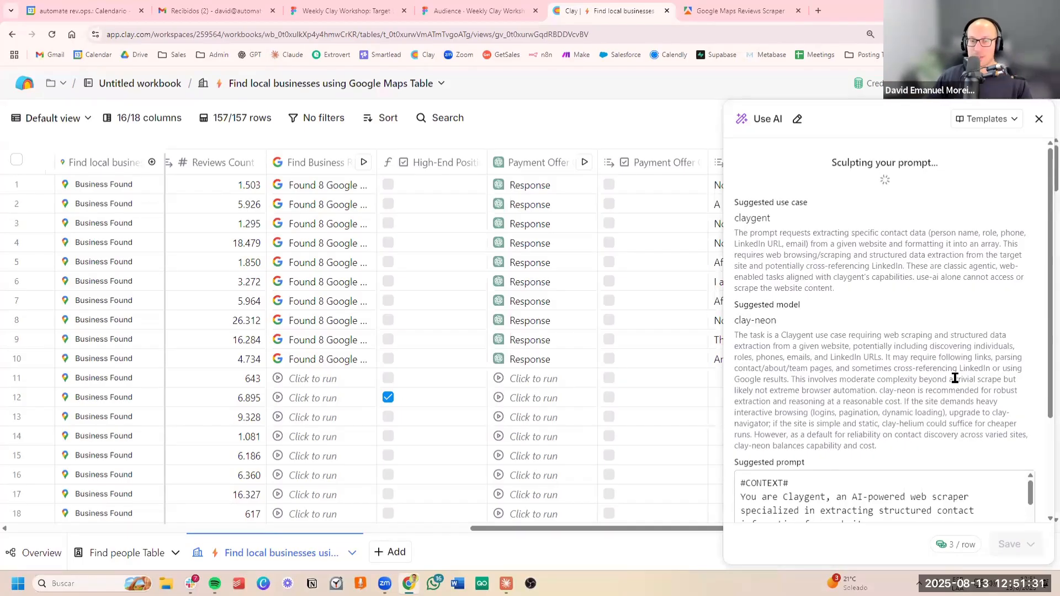
Step: Review the suggested model, the generated prompt and its output format, including the resulting configuration for the web research
scroll(964, 374, "down", 3)
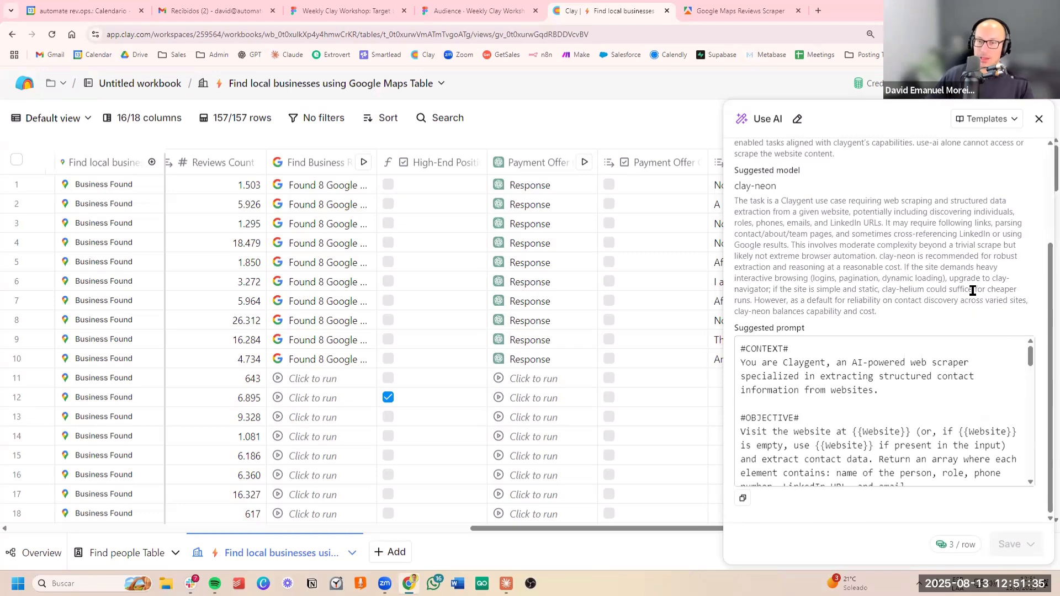
scroll(956, 382, "down", 10)
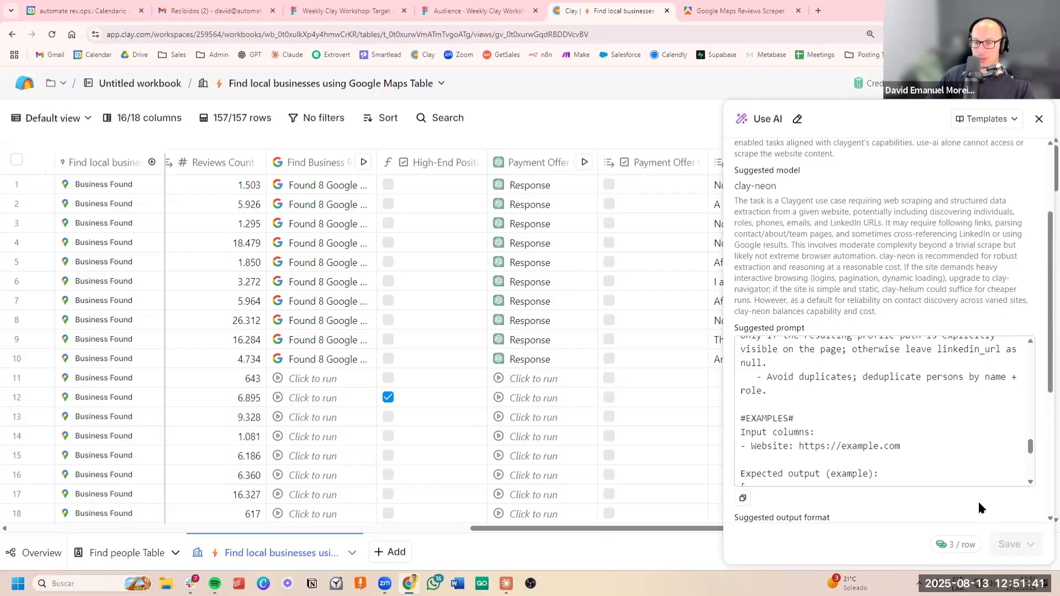
scroll(978, 502, "down", 8)
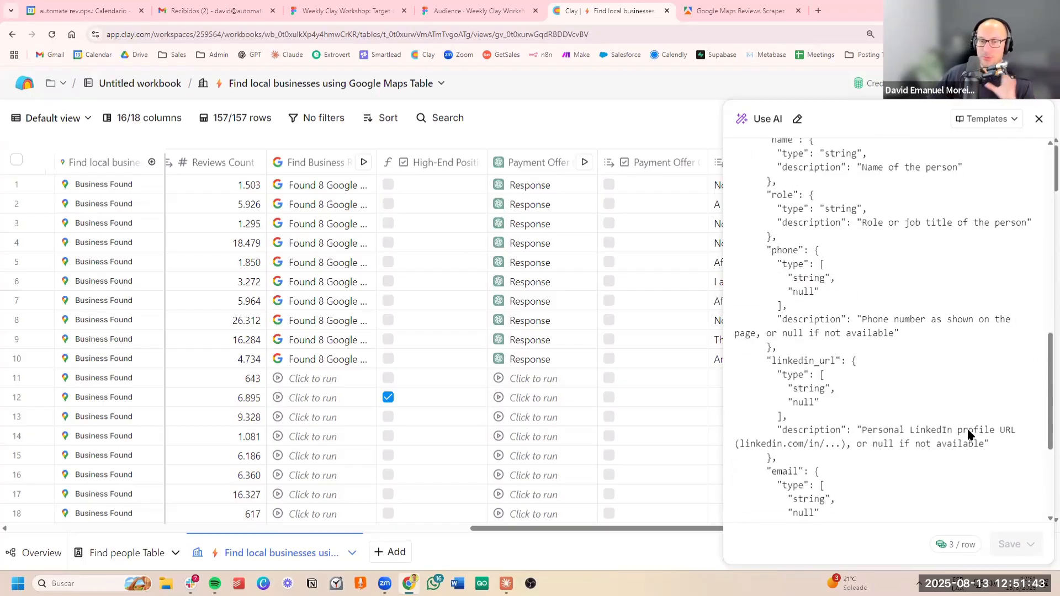
scroll(970, 434, "down", 4)
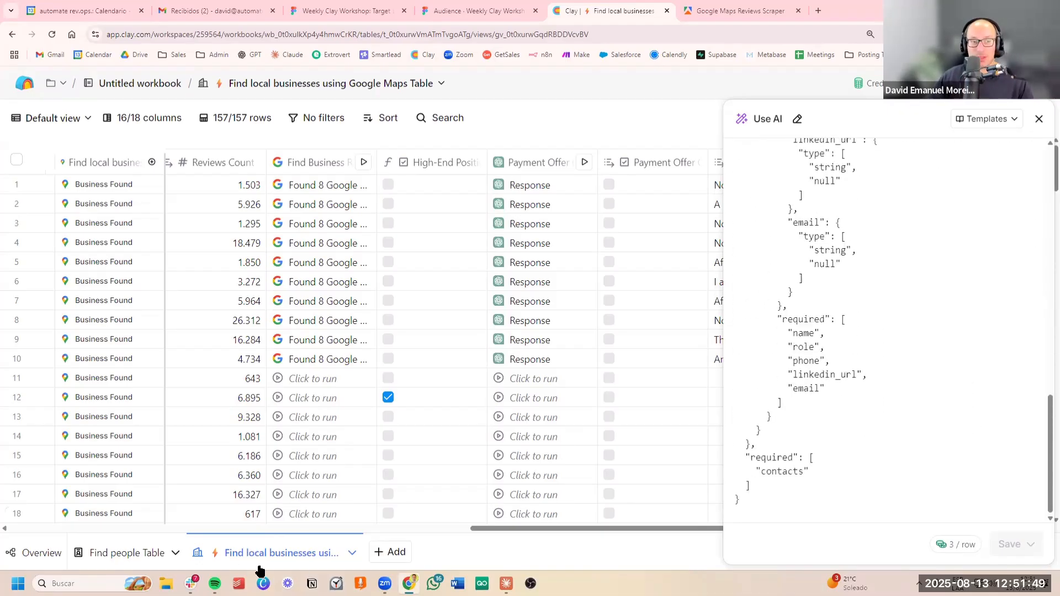
scroll(933, 369, "up", 15)
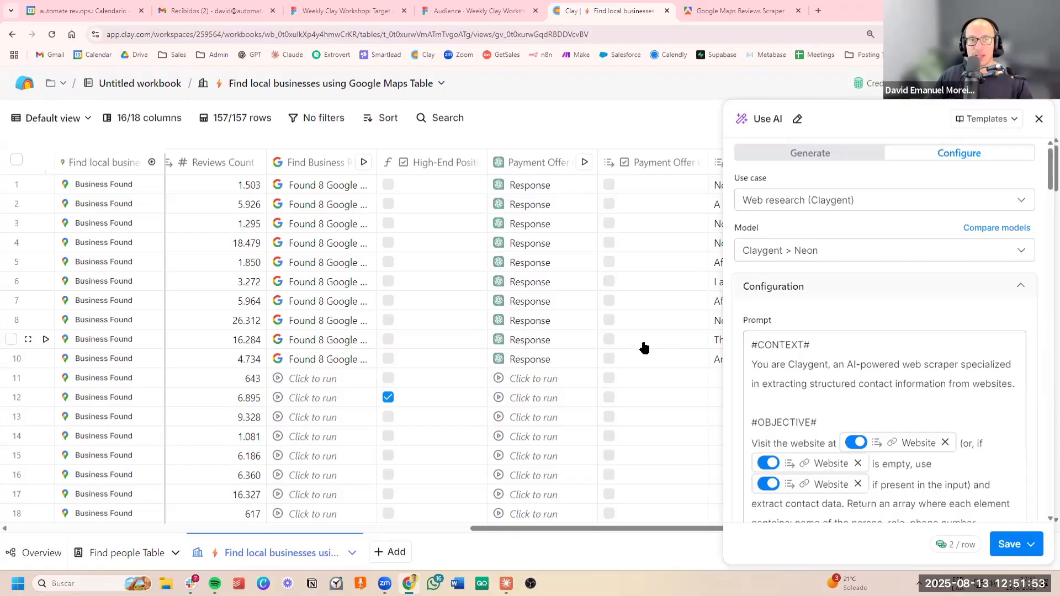
scroll(641, 348, "right", 5)
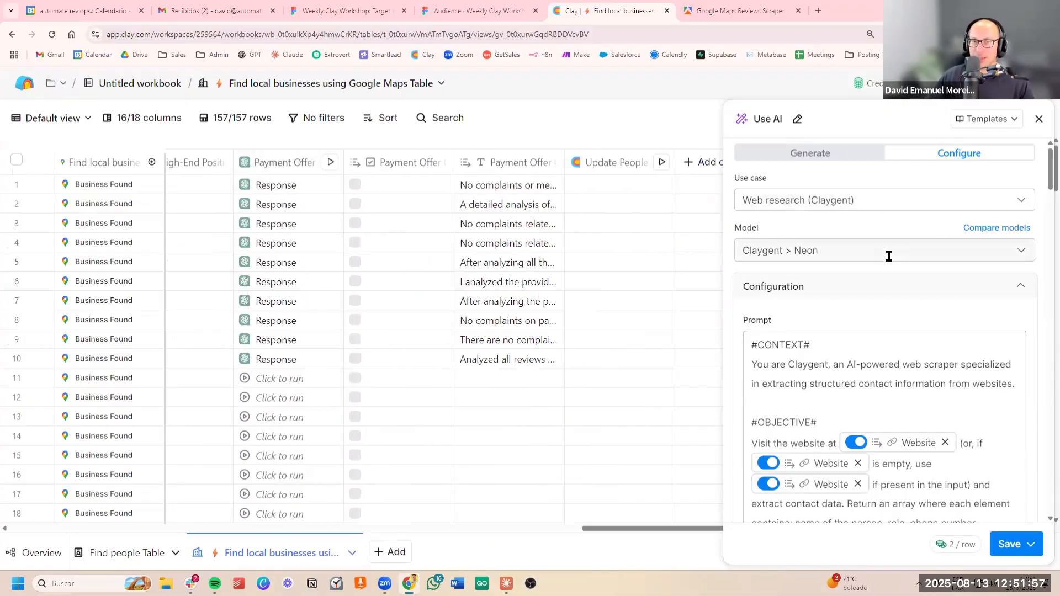
scroll(1022, 301, "down", 5)
scroll(1026, 303, "down", 10)
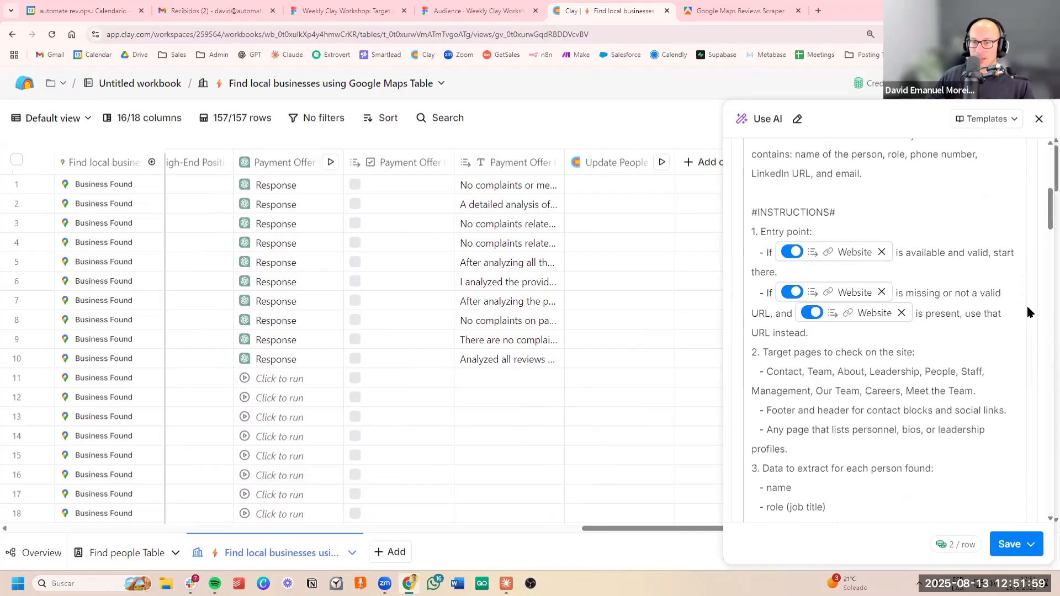
Step: Save the Use AI column and run it on 10 rows
left_click(1030, 545)
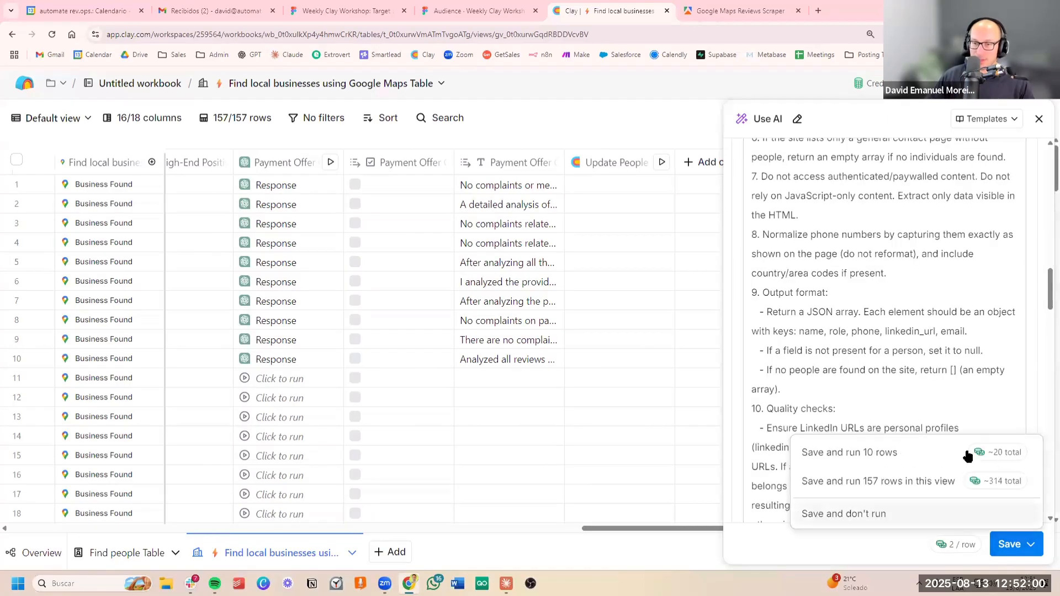
left_click(937, 456)
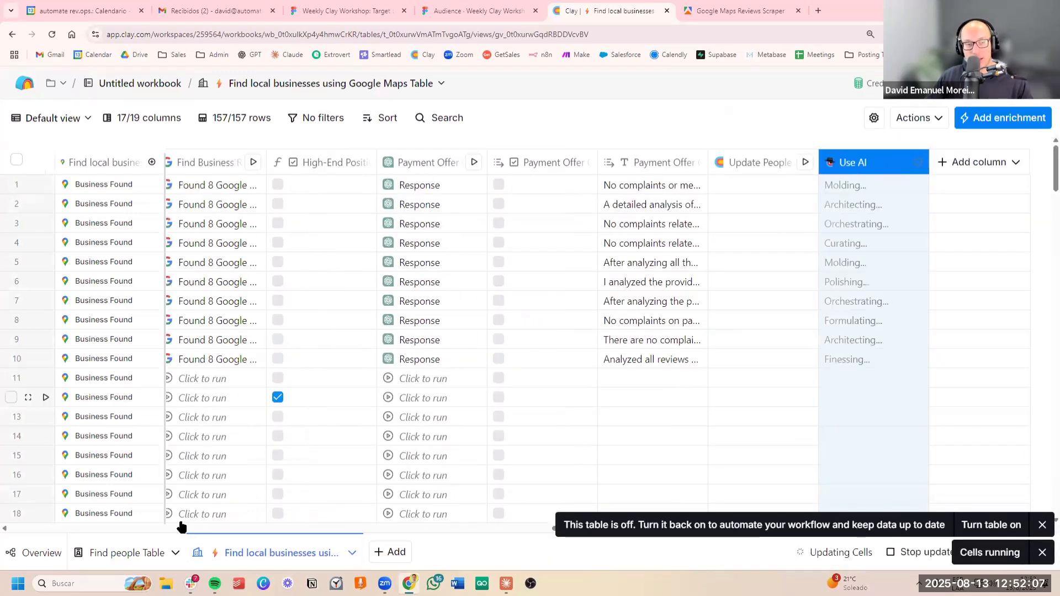
Step: Move the Find people Table after the Find local businesses using Google Maps Table in the workbook and open it
left_click_drag(138, 549, 286, 555)
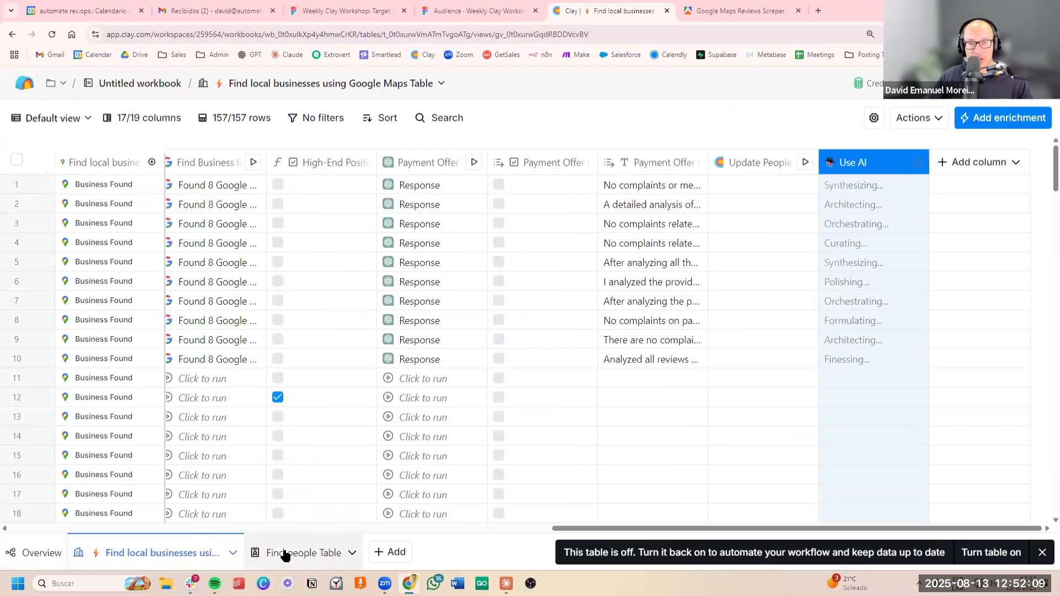
left_click(283, 555)
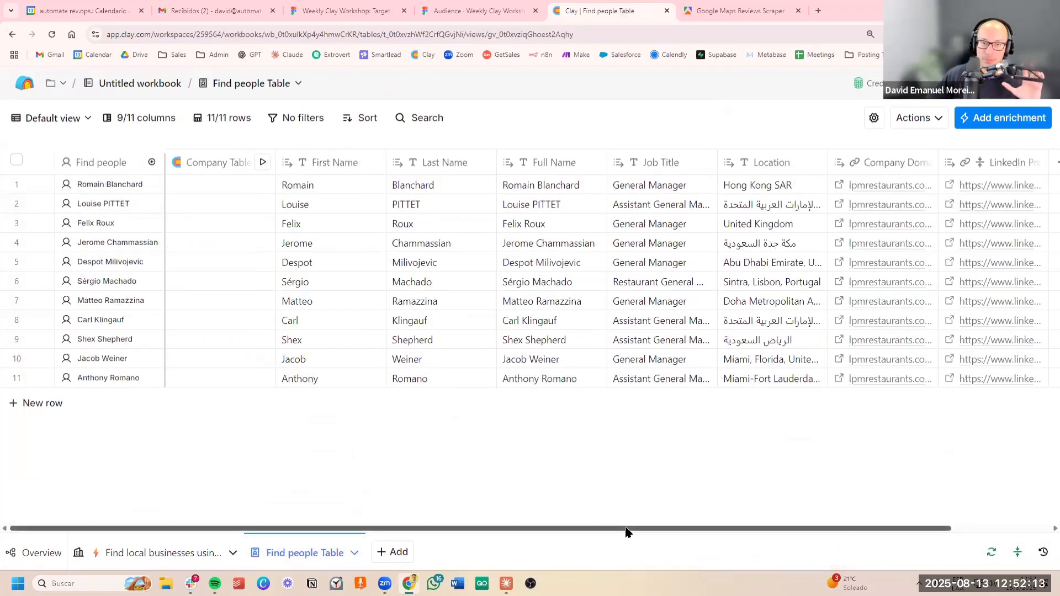
Step: Switch to the Figma audience presentation and view the slide about qualifying local businesses based on reputation, price and complaints
left_click_drag(627, 531, 463, 4)
left_click(462, 7)
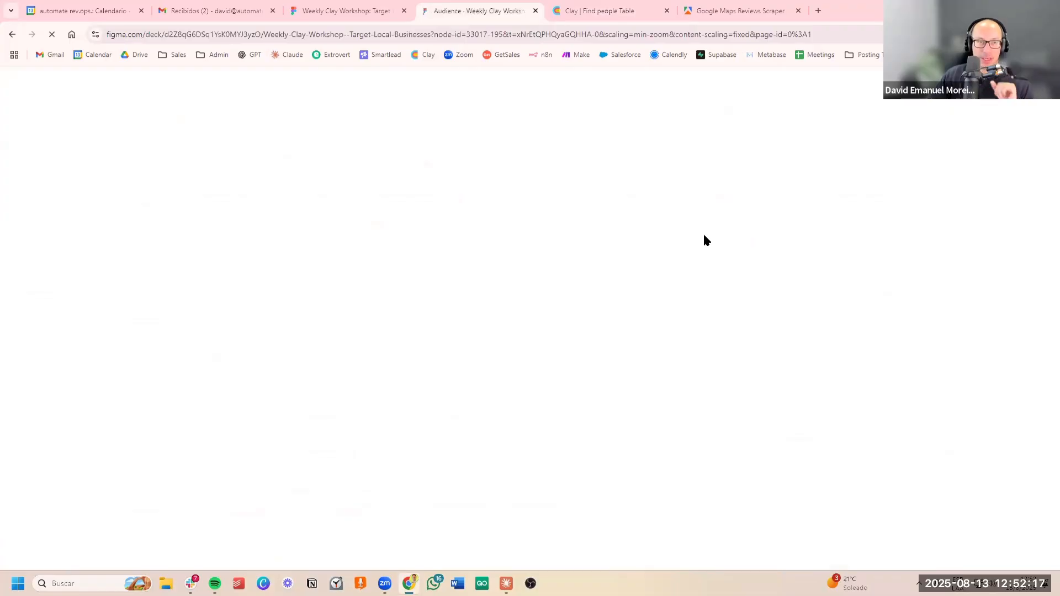
left_click(370, 13)
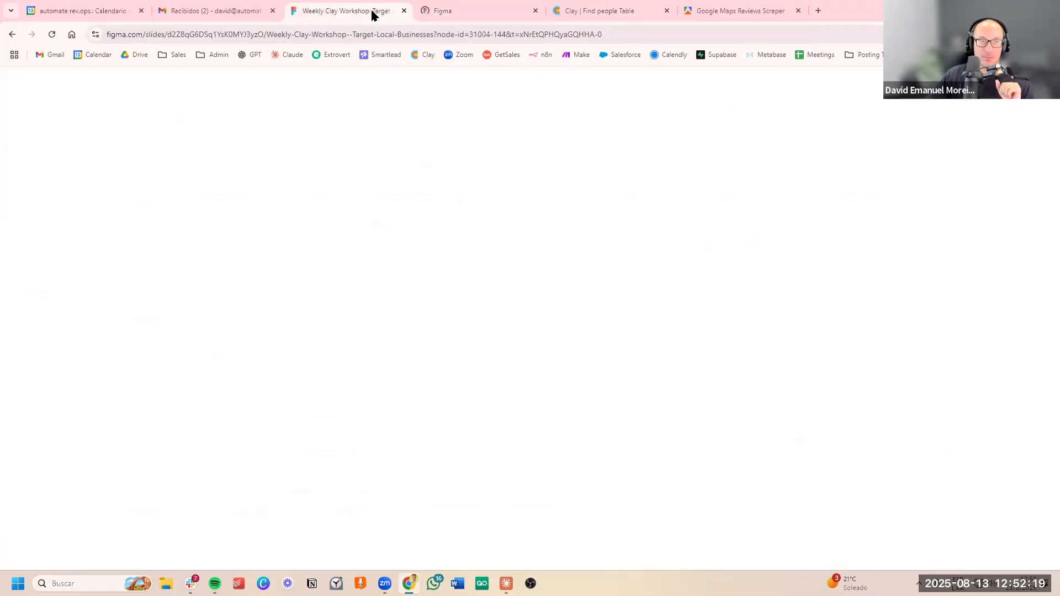
left_click(469, 17)
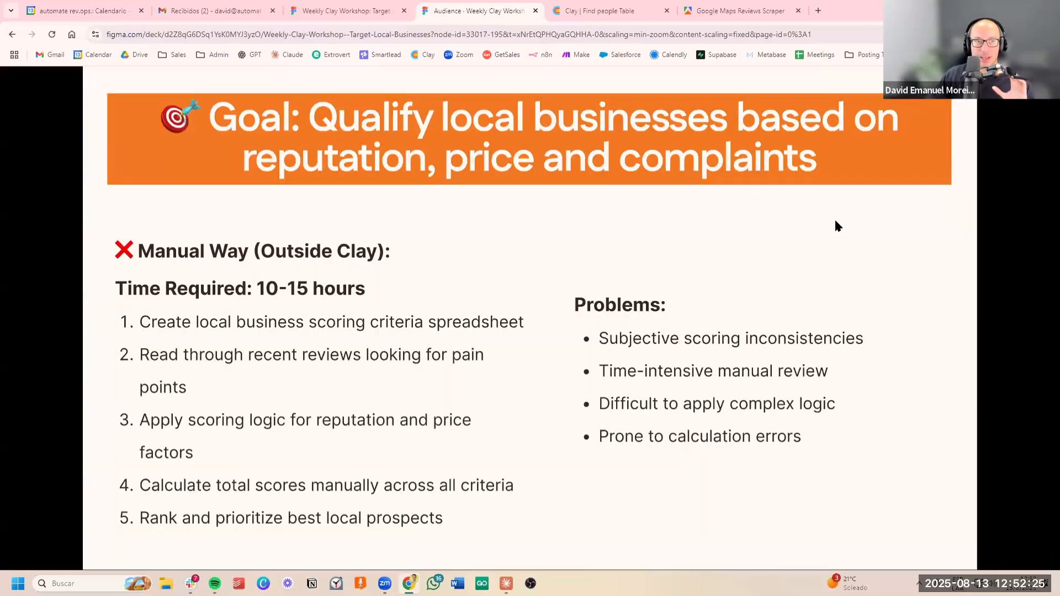
Step: View the slide about verified contact information for local business decision makers and switch back to the Find people Table in Clay
key("Right")
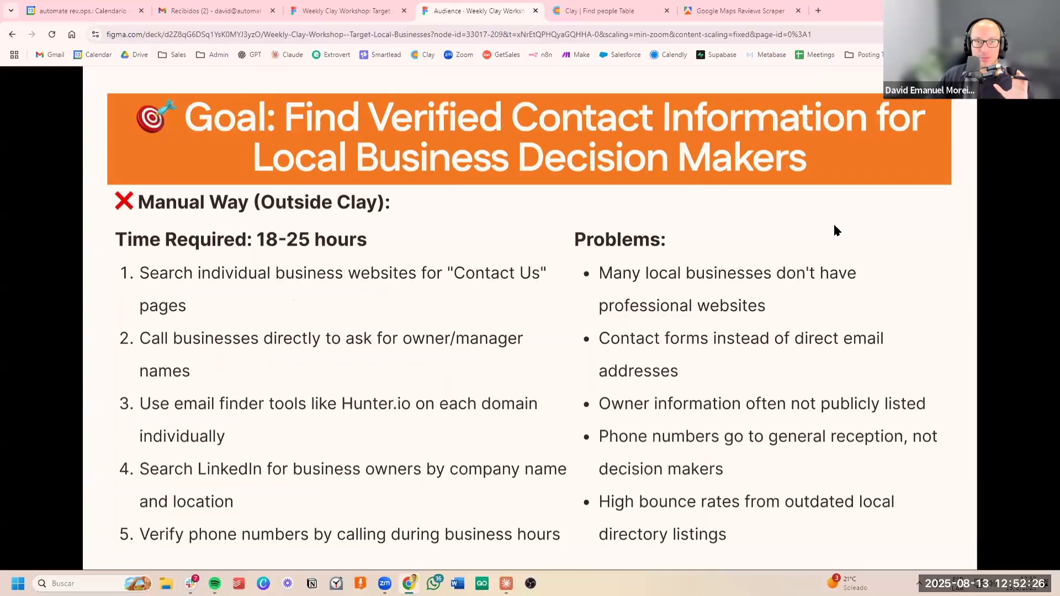
left_click(618, 15)
left_click_drag(676, 531, 895, 534)
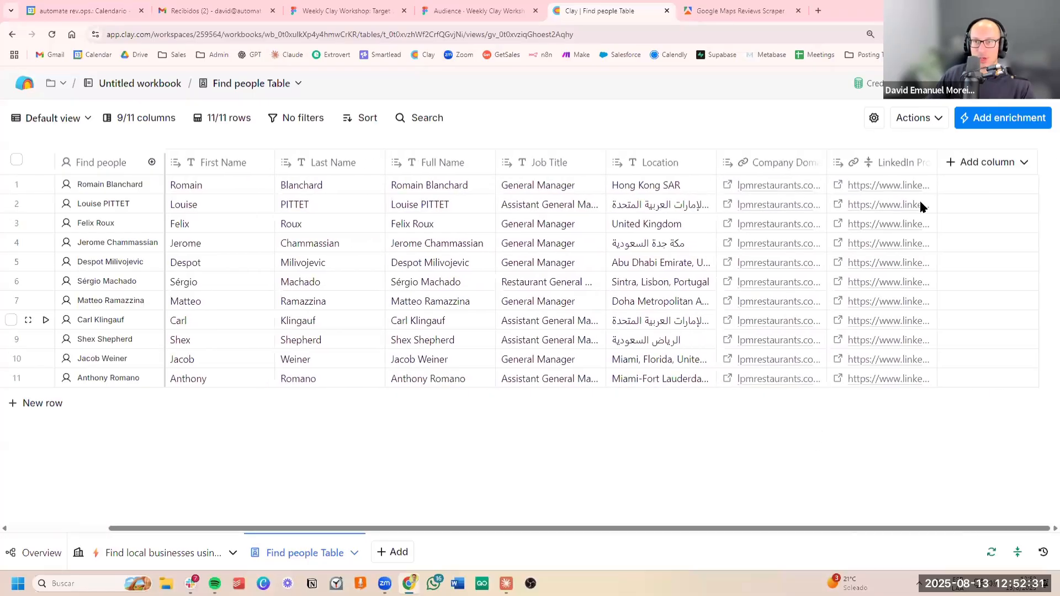
Step: Search the enrichments for "email" and choose the Person Work Email waterfall
left_click(991, 119)
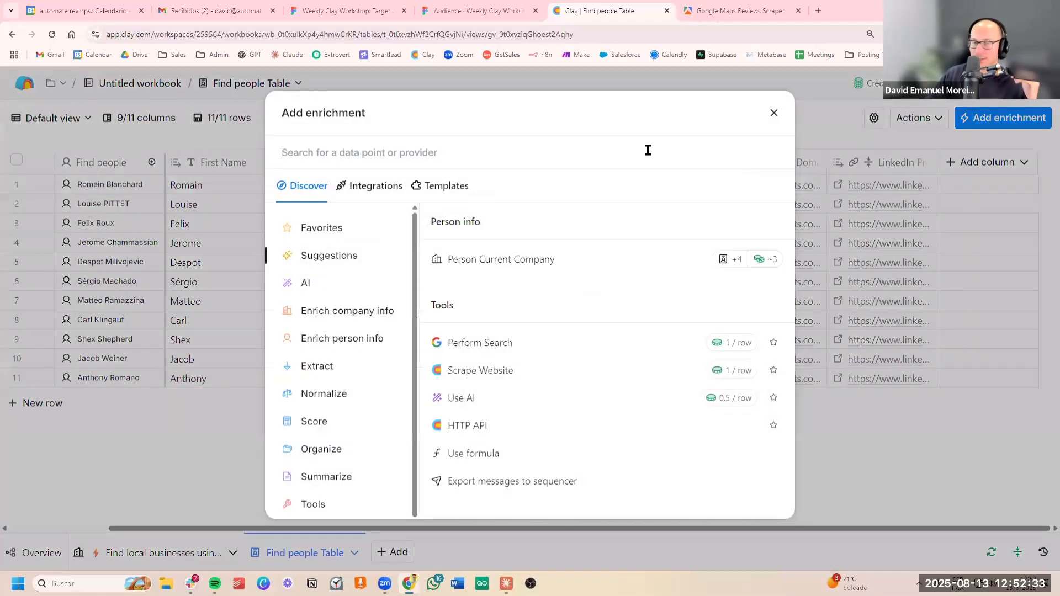
left_click(501, 151)
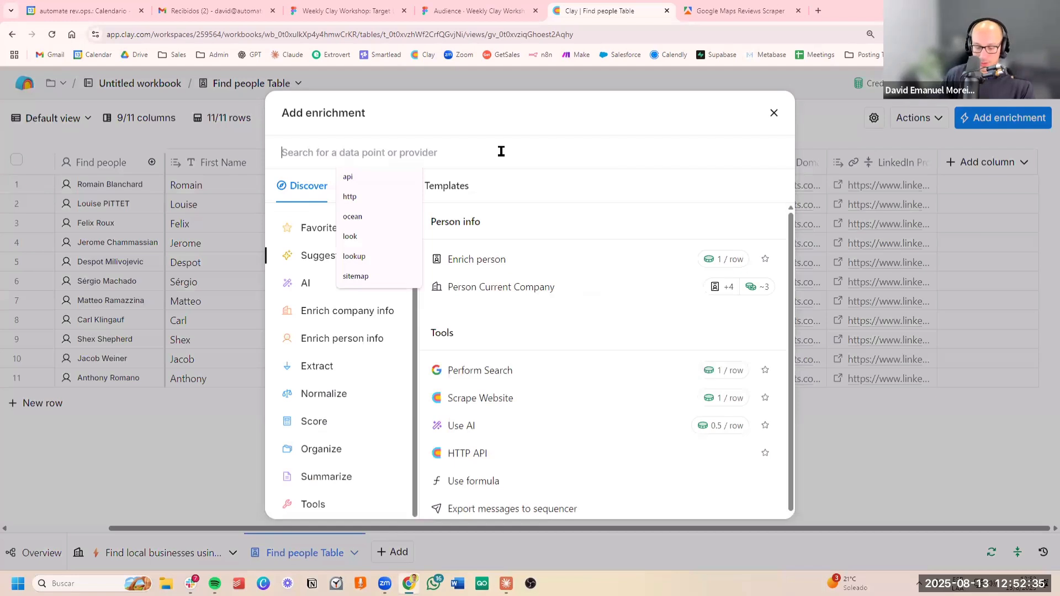
type("email")
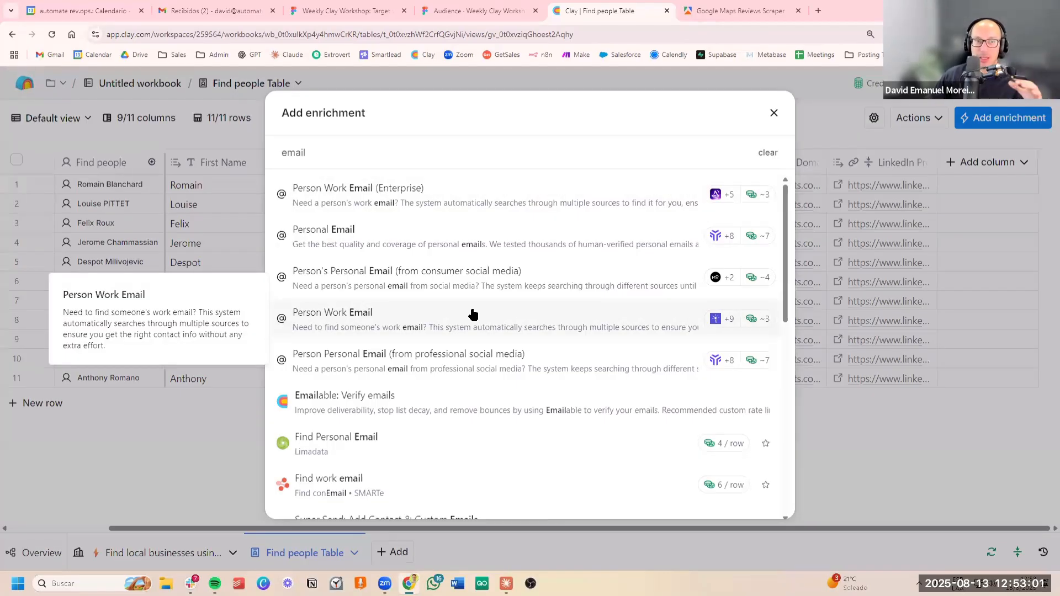
left_click(370, 322)
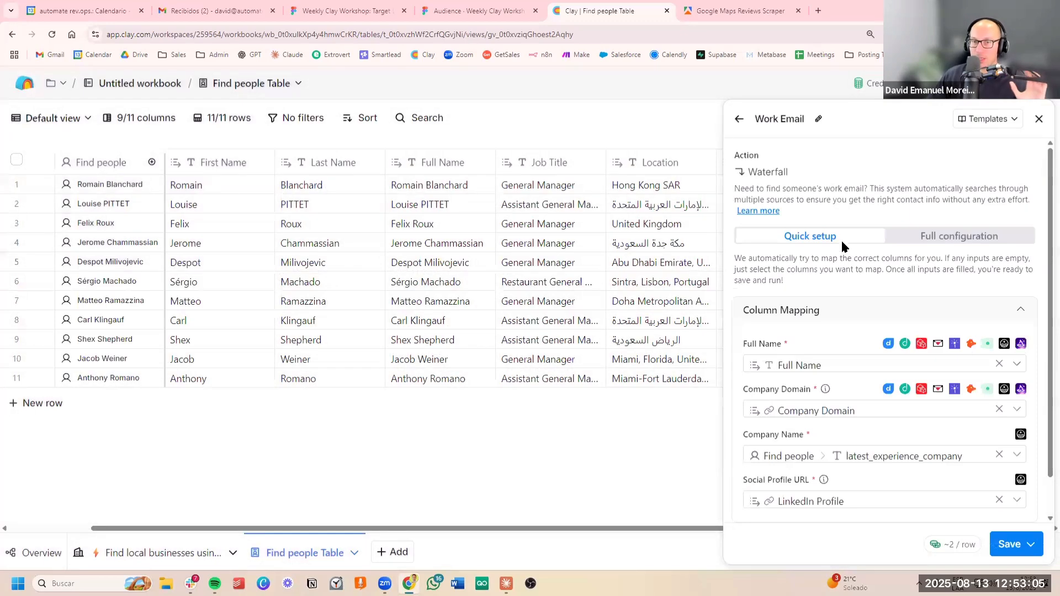
Step: In the Work Email waterfall's full configuration, reorder the providers so Prospeo, Datagma and Icypeas come first
left_click(945, 241)
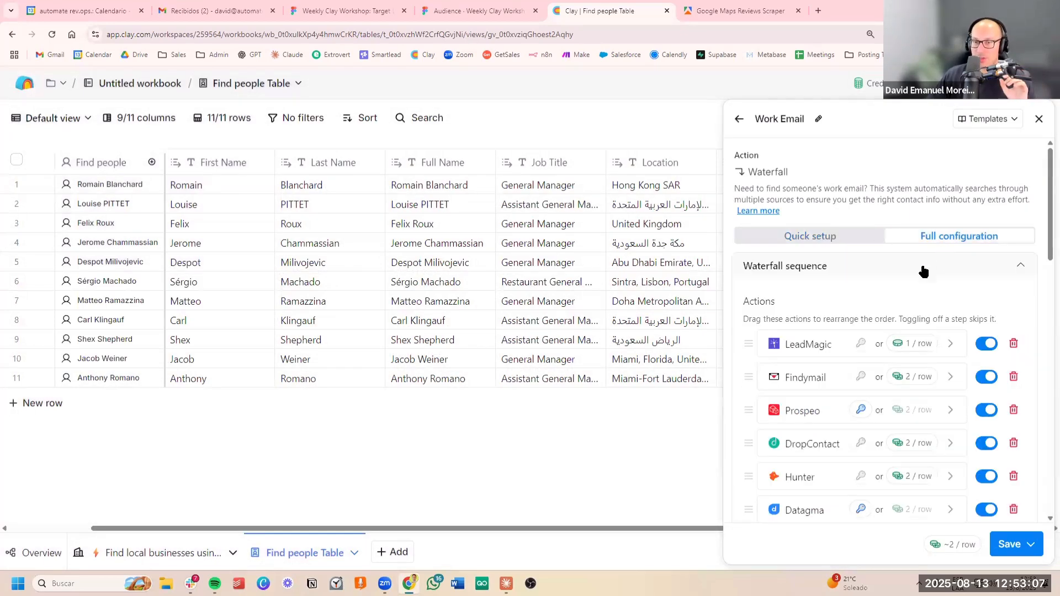
scroll(883, 290, "down", 5)
scroll(811, 336, "up", 4)
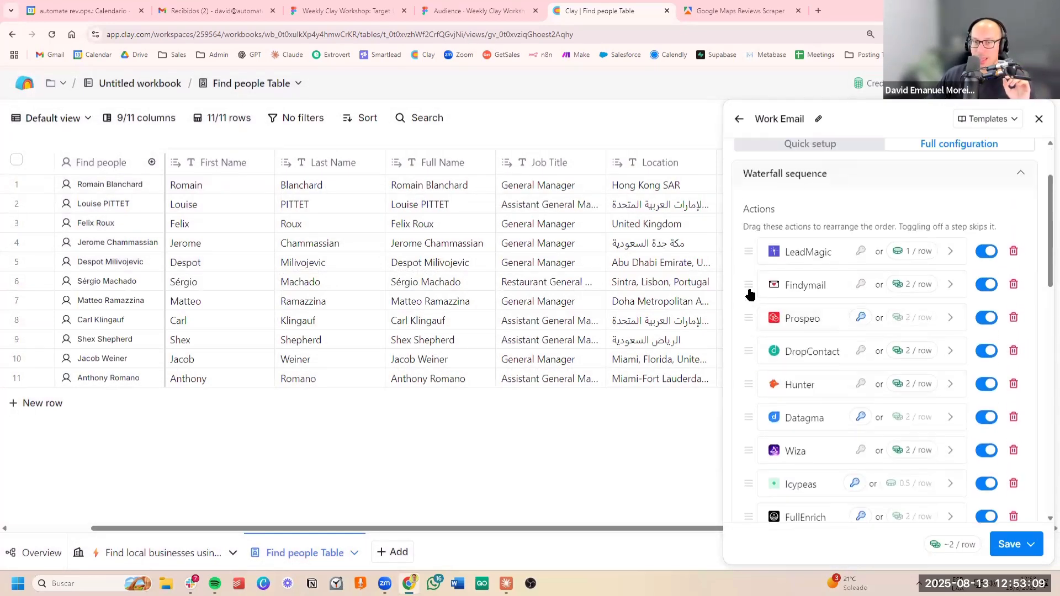
left_click_drag(749, 294, 757, 232)
scroll(834, 320, "down", 3)
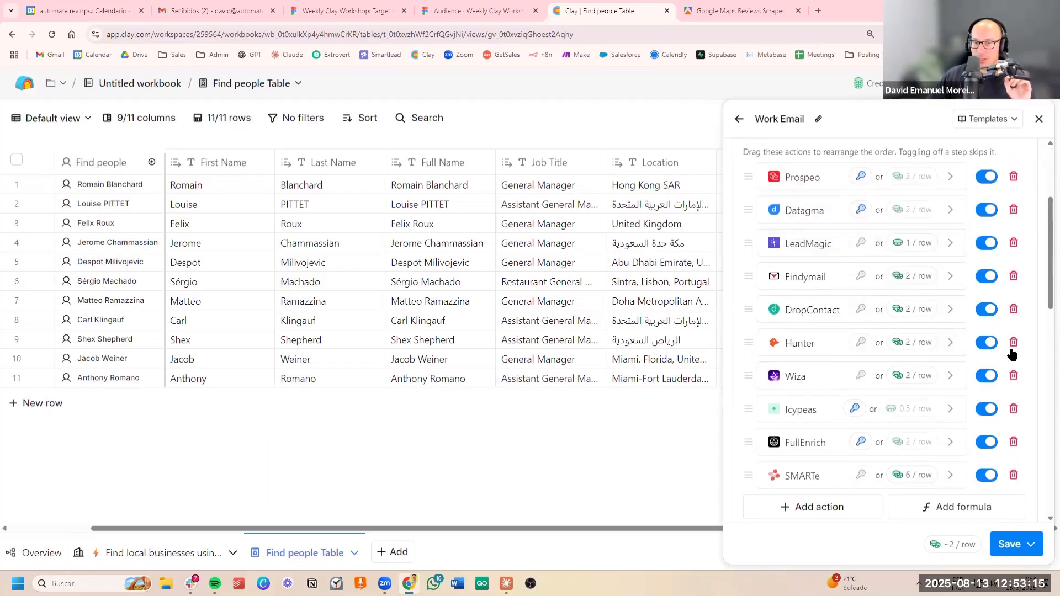
left_click_drag(749, 409, 761, 243)
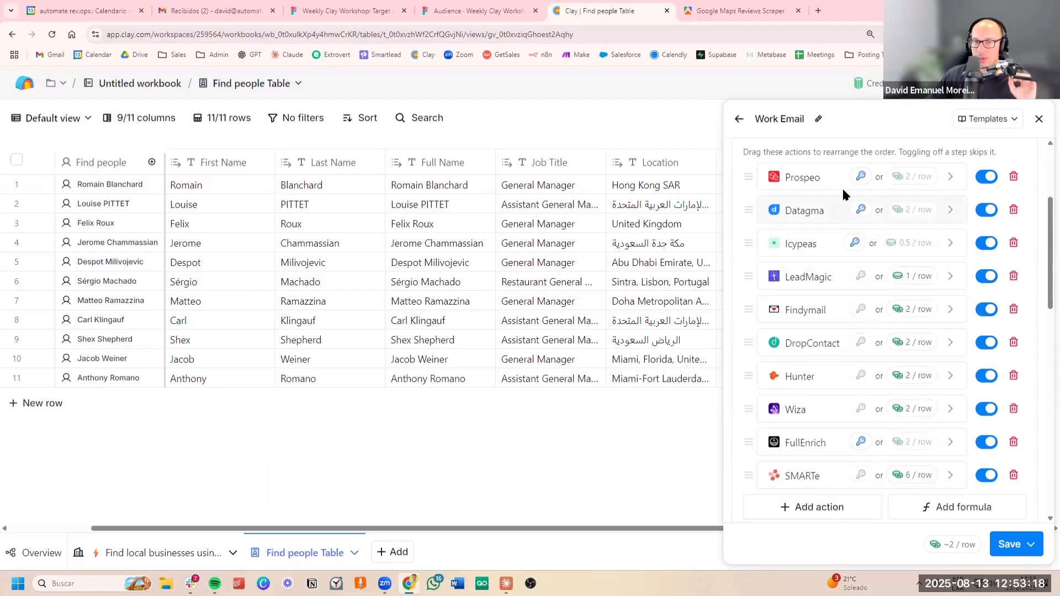
Step: Delete LeadMagic, Findymail, DropContact, Hunter, Wiza, FullEnrich and SMARTe from the Work Email waterfall sequence
left_click(1013, 278)
left_click(1013, 277)
left_click(1014, 277)
left_click(1013, 277)
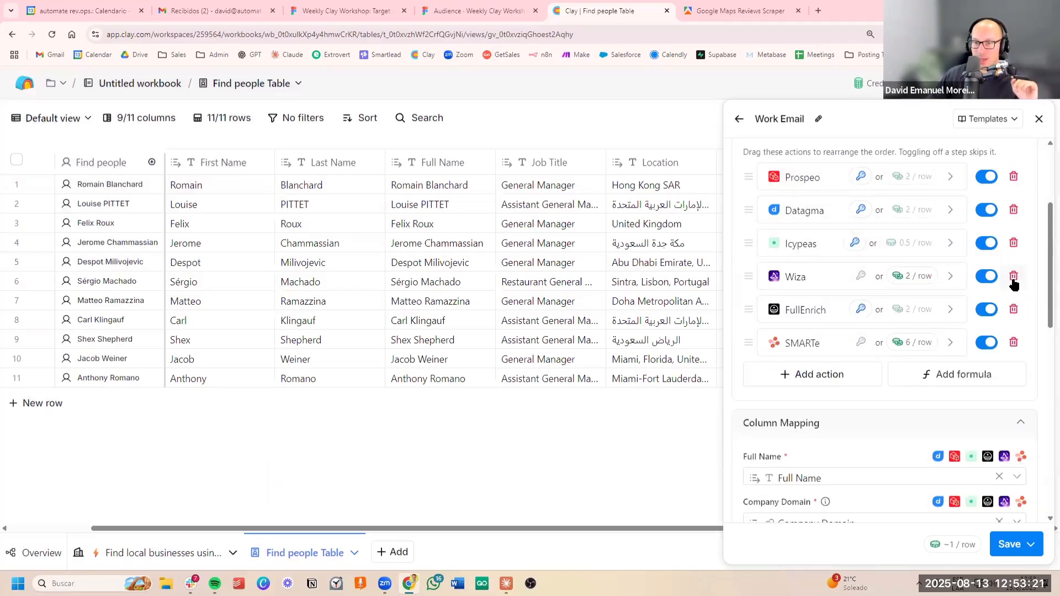
left_click(1013, 277)
left_click(1013, 277)
left_click(1013, 277)
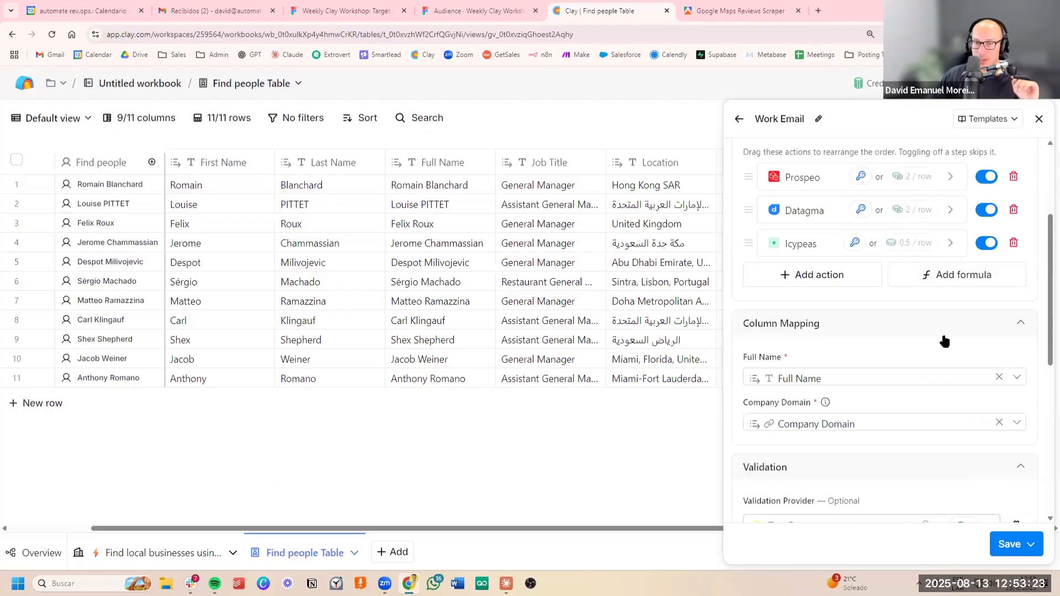
Step: Set the Work Email waterfall's validation provider to Debounce
scroll(942, 339, "down", 2)
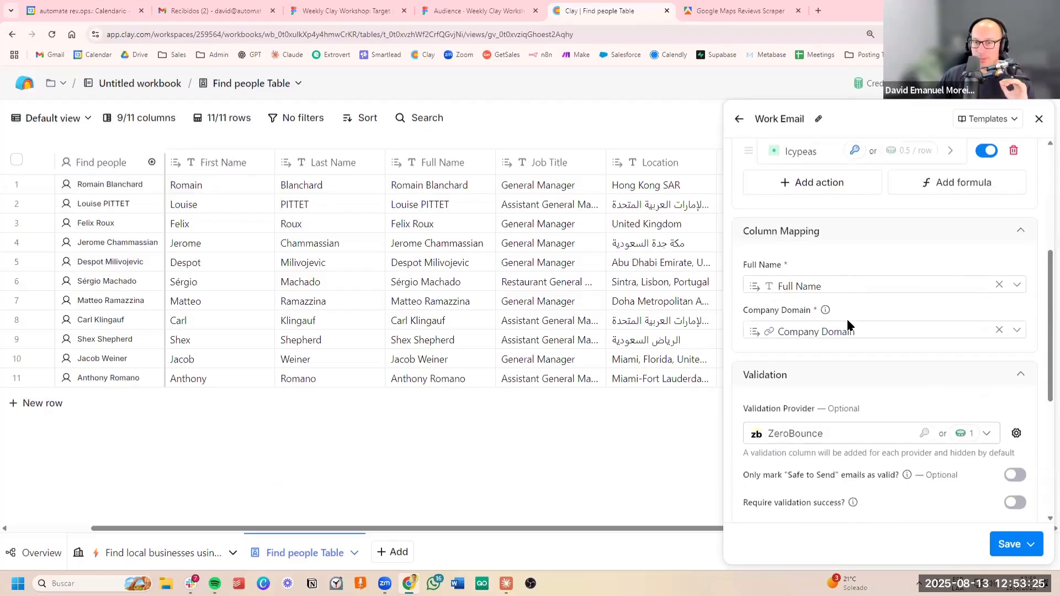
scroll(876, 345, "down", 2)
left_click(875, 346)
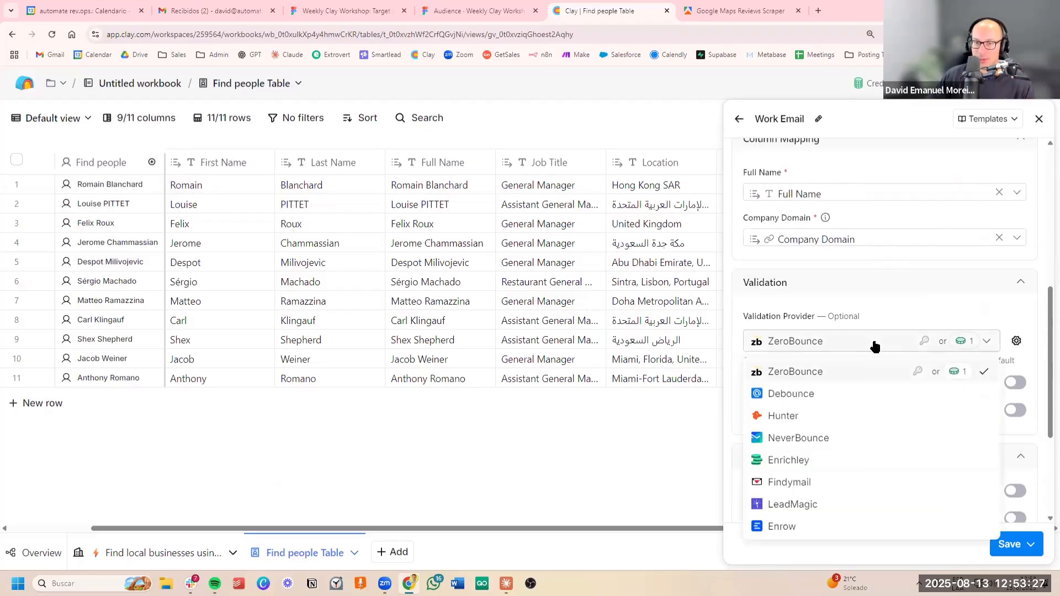
left_click(827, 393)
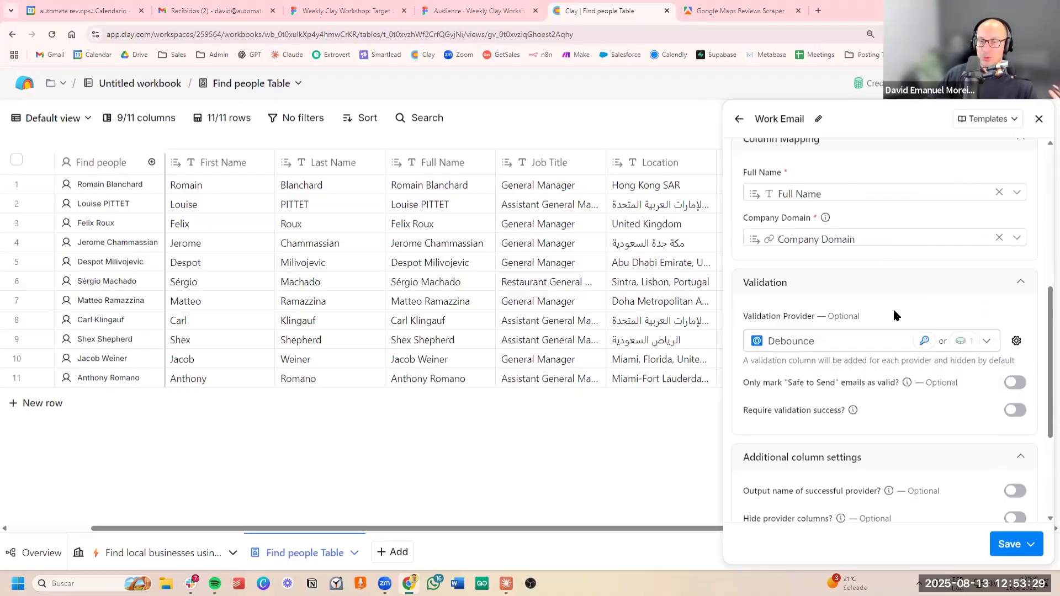
Step: Save the Work Email waterfall, run it on 10 rows and check the new email columns
scroll(885, 348, "down", 2)
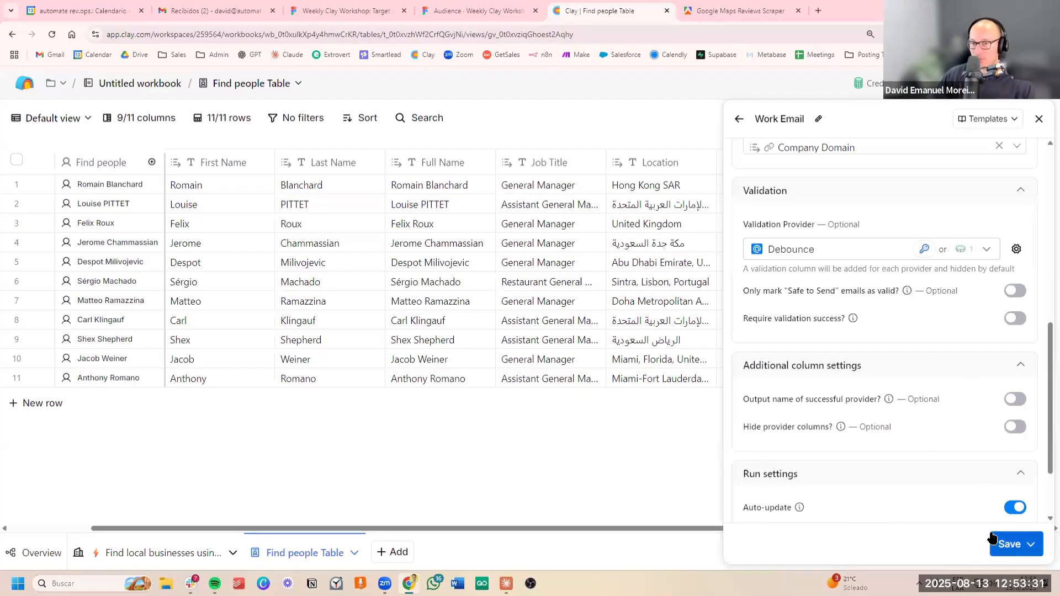
left_click(1026, 553)
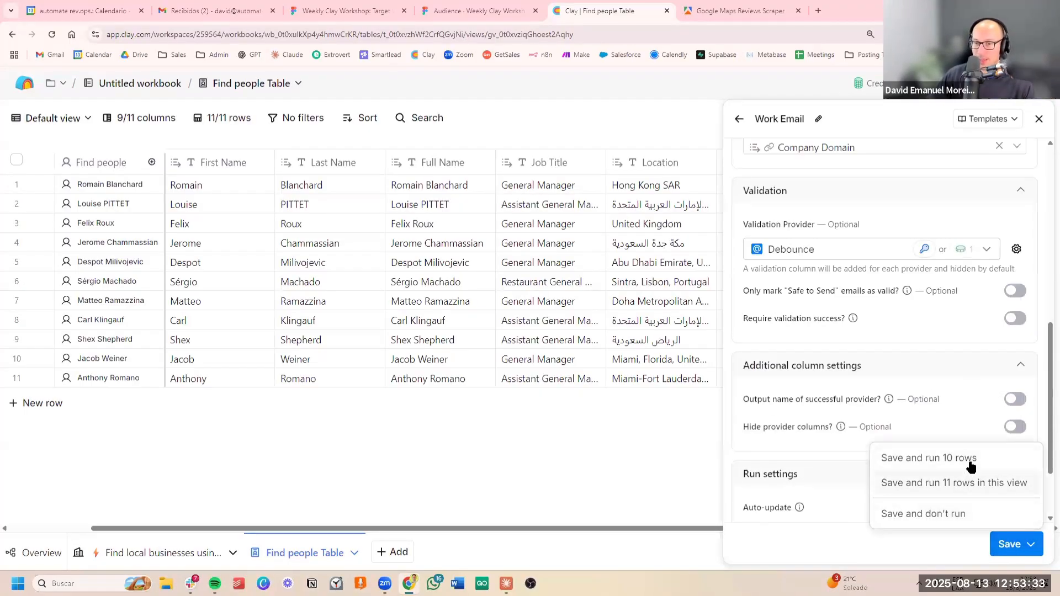
left_click(928, 458)
scroll(504, 349, "right", 5)
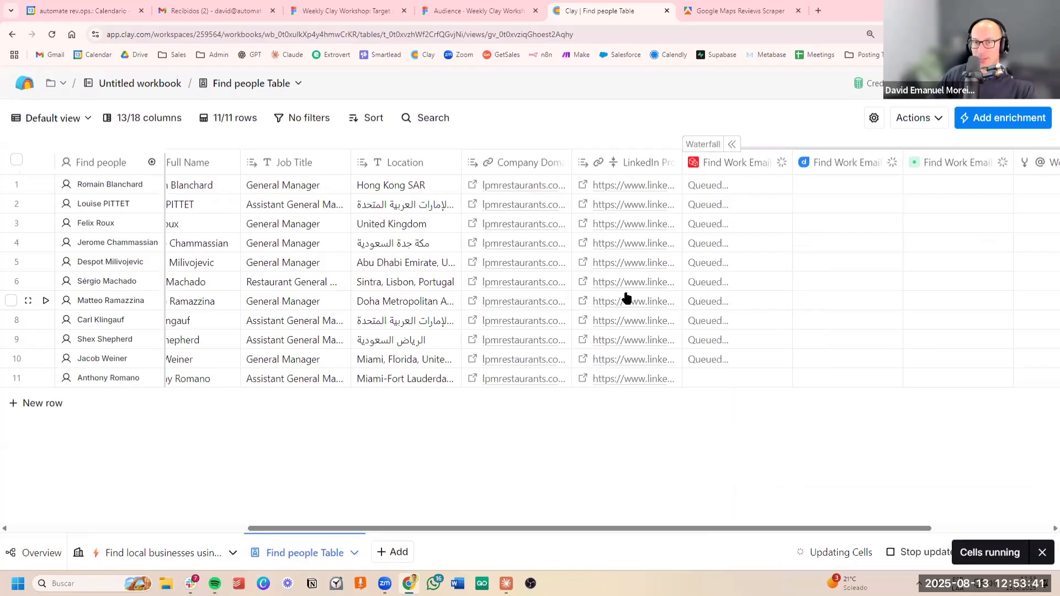
scroll(622, 298, "right", 3)
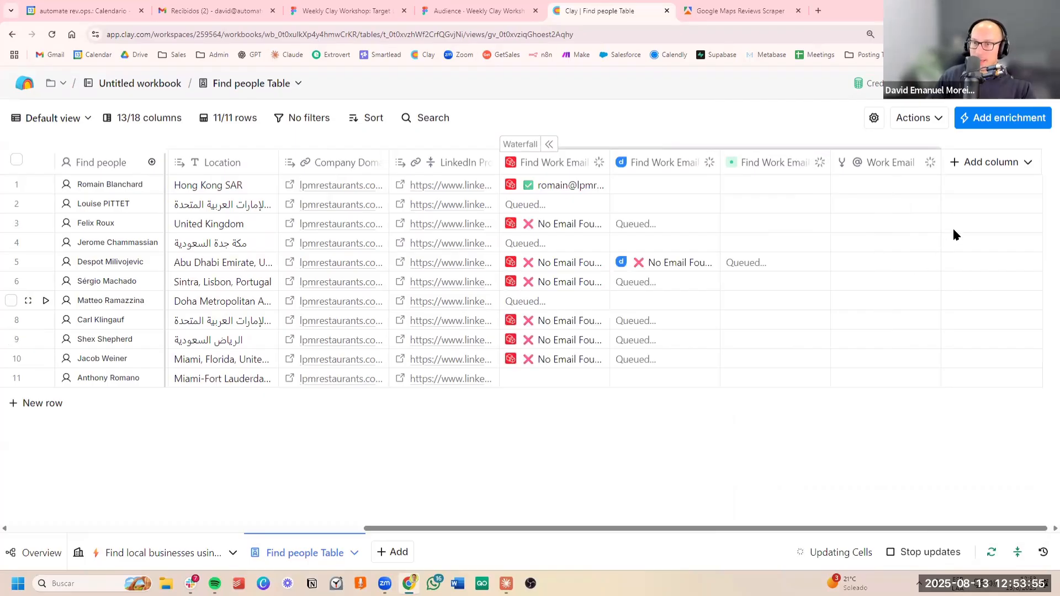
Step: Search the enrichments for "phone", choose Person Mobile Phone (US & Canada) and open its full configuration
left_click(1002, 162)
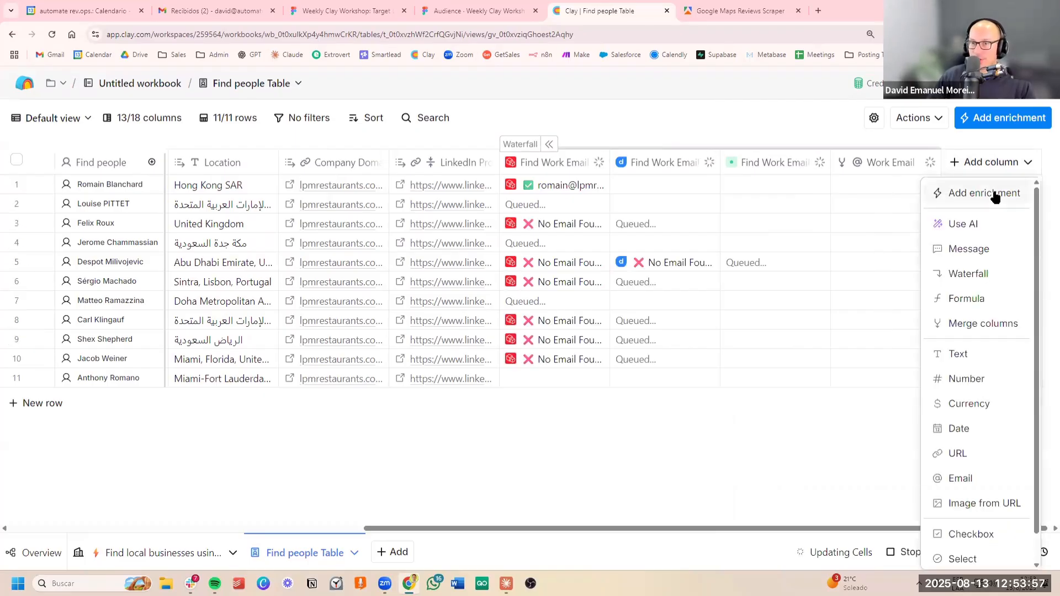
left_click(572, 203)
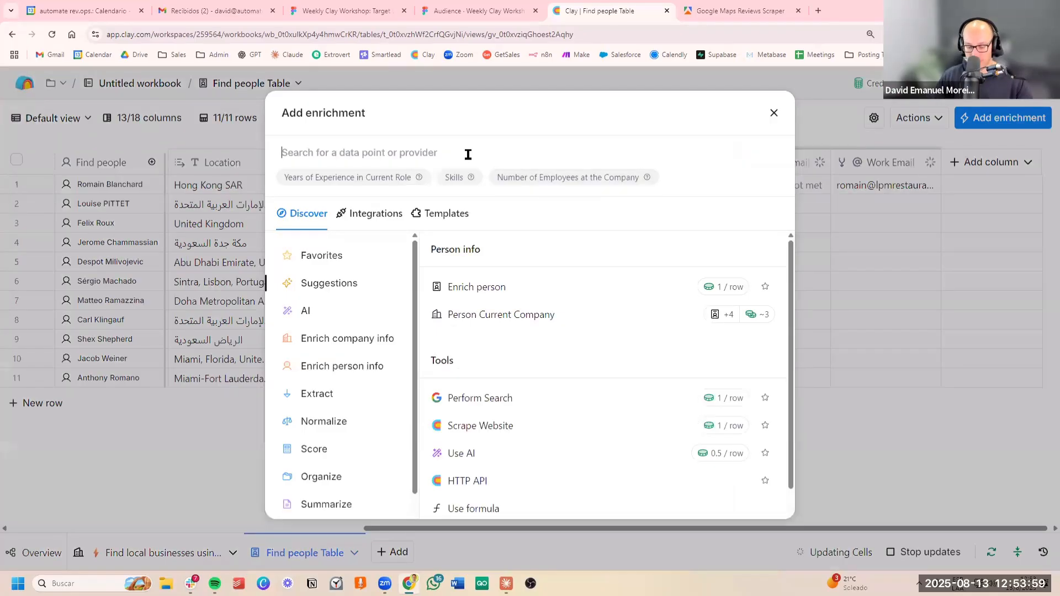
type("phone")
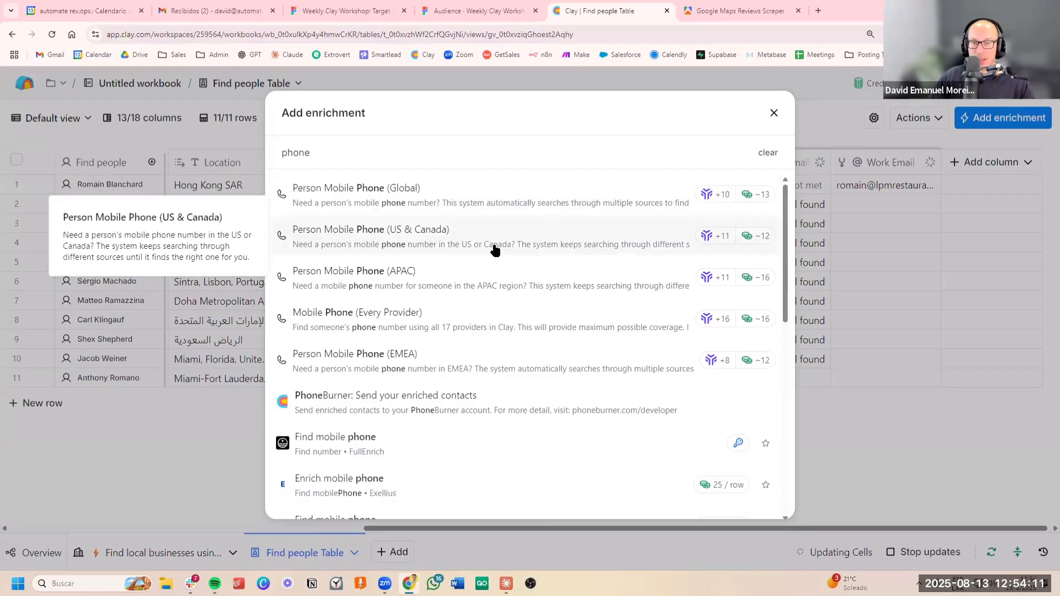
left_click(478, 251)
left_click(992, 239)
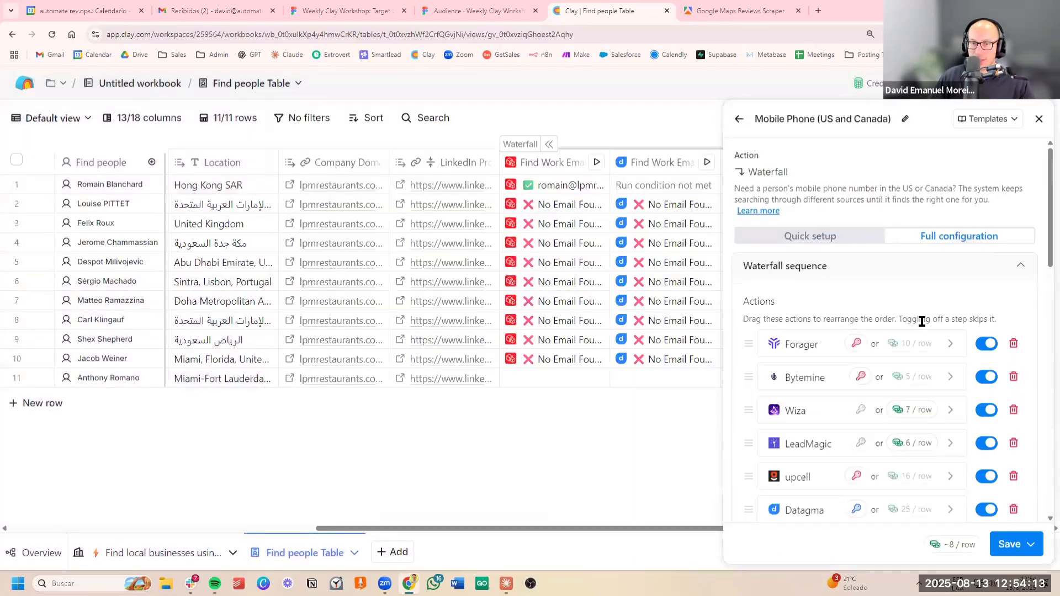
Step: Delete every provider except Forager, Bytemine and Findymail from the Mobile Phone waterfall sequence
scroll(929, 331, "down", 5)
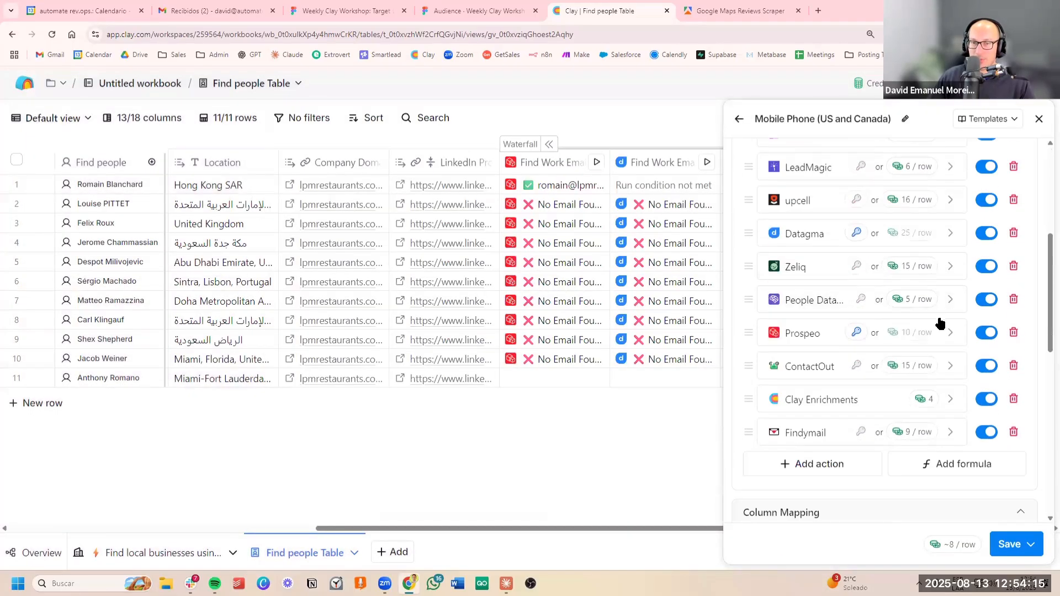
scroll(940, 323, "up", 3)
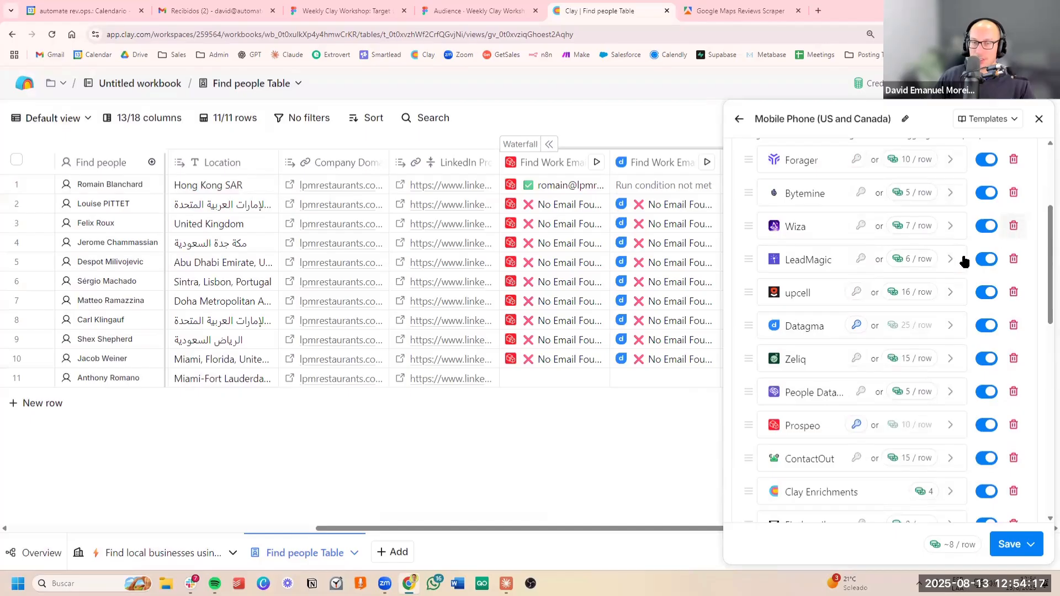
scroll(1018, 321, "up", 3)
left_click(1014, 322)
left_click(1014, 321)
left_click(1014, 321)
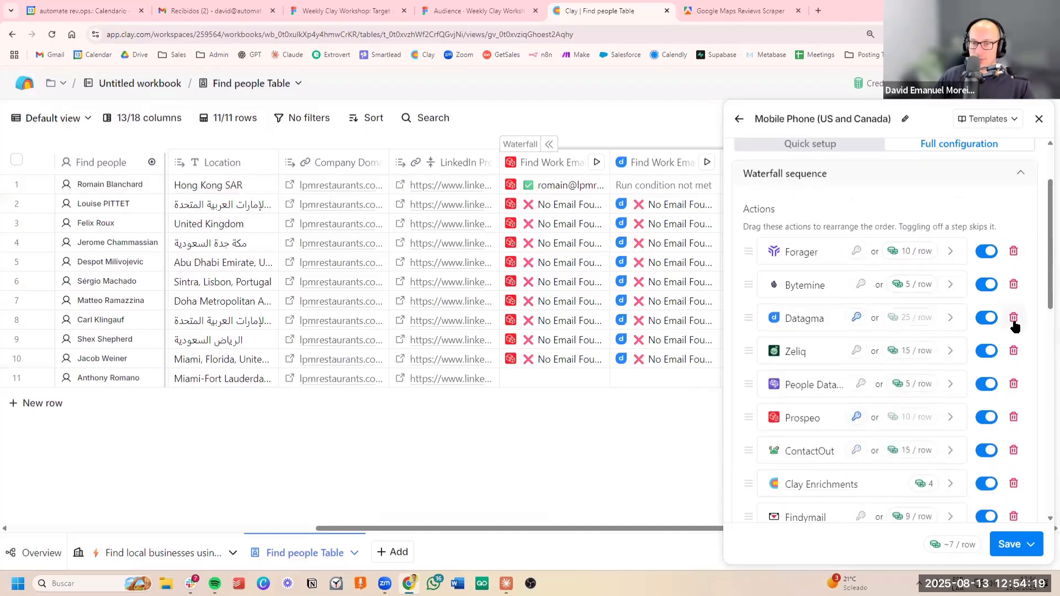
left_click(1013, 321)
left_click(1014, 323)
left_click(1014, 323)
left_click(1014, 322)
left_click(1014, 323)
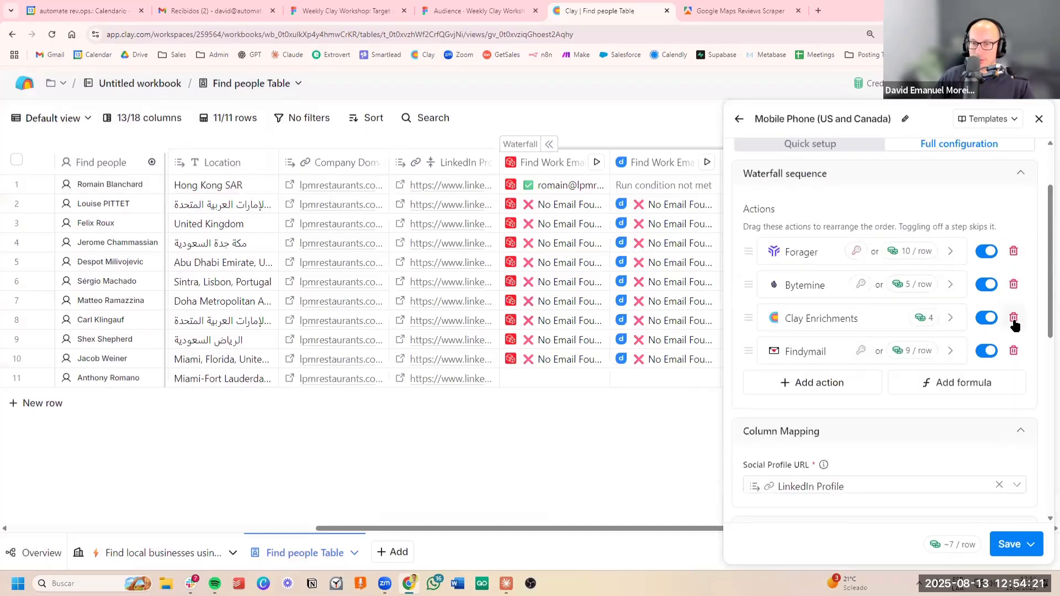
left_click(1014, 323)
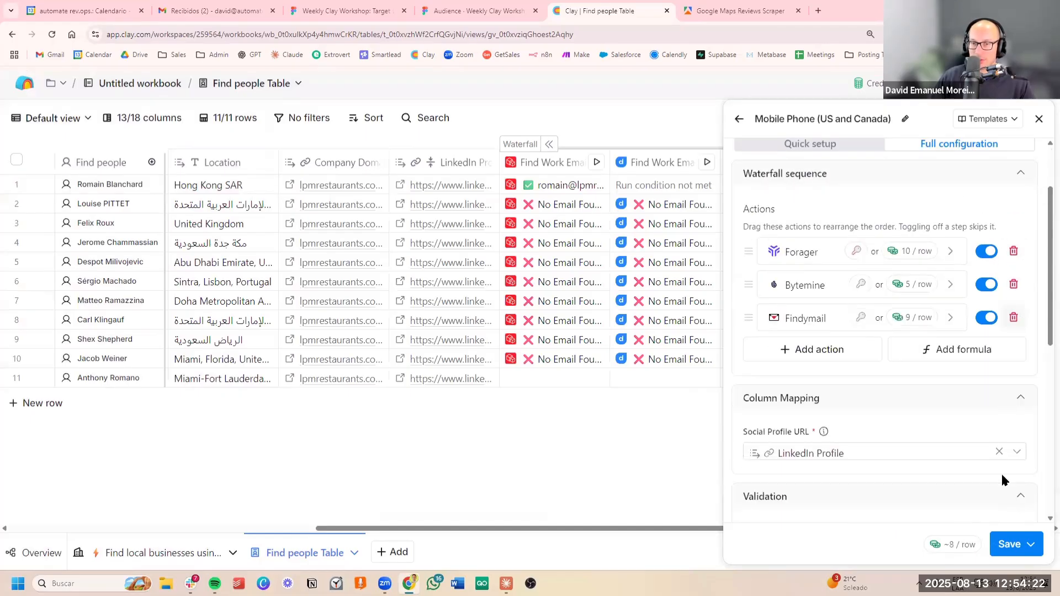
Step: Review the column mapping and validation settings, save the Mobile Phone waterfall and run it on 10 rows
left_click(1030, 545)
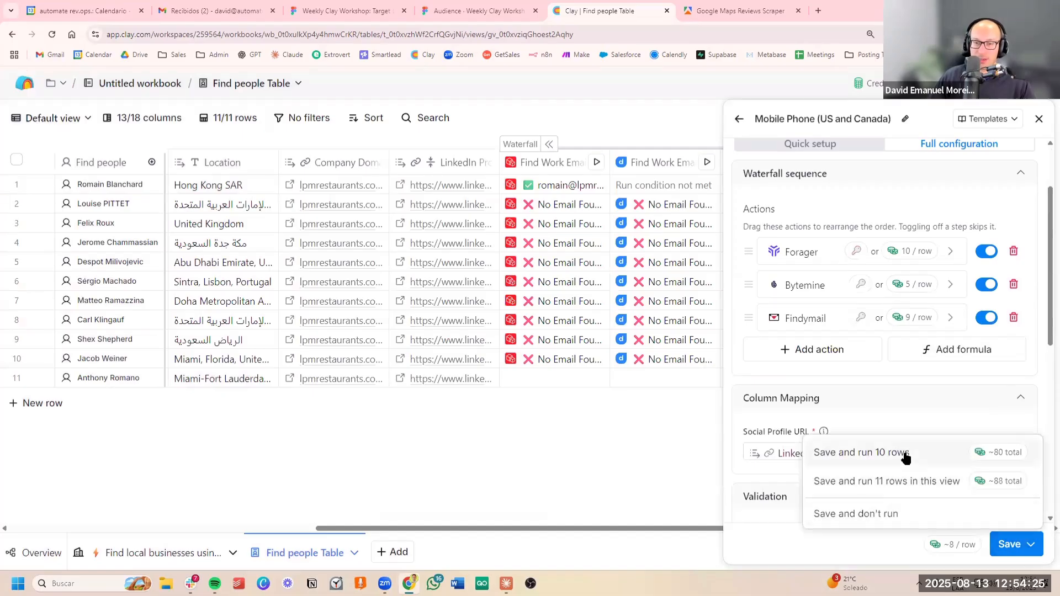
left_click(876, 395)
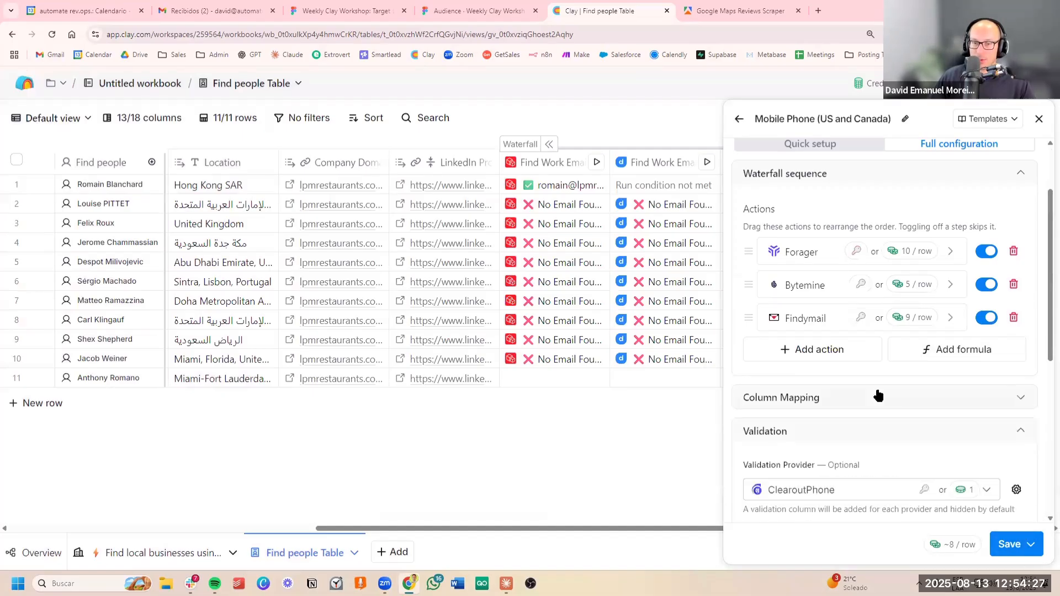
left_click(880, 395)
scroll(884, 395, "down", 5)
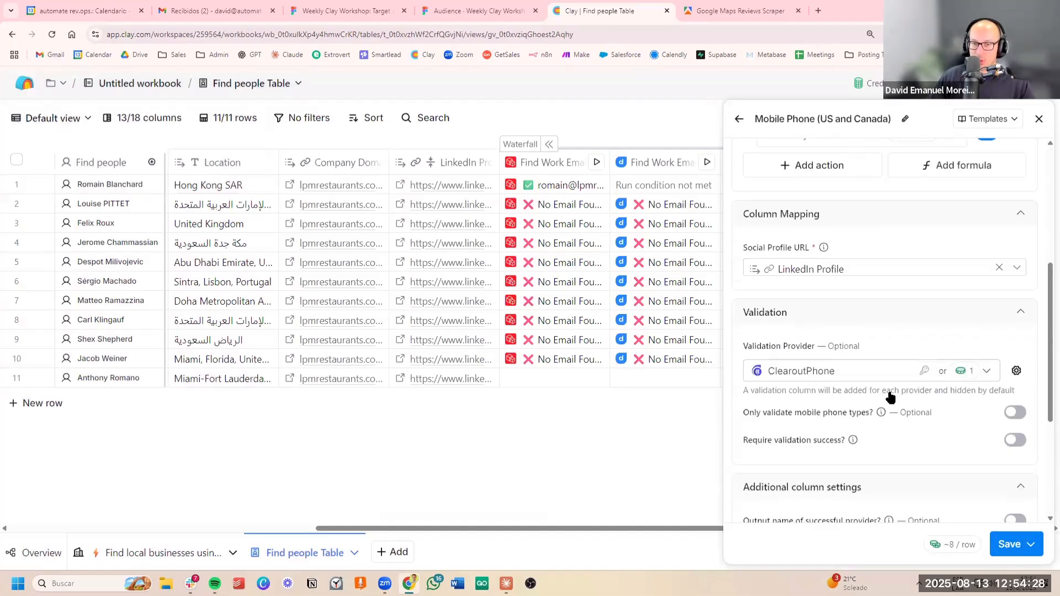
left_click(1030, 544)
left_click(933, 457)
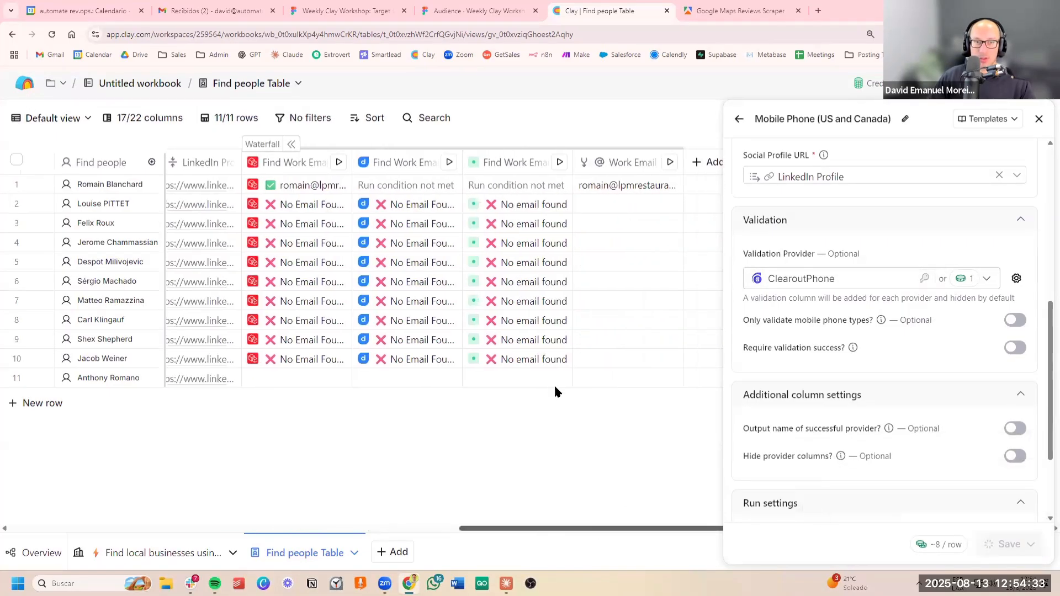
Step: Check the Work Email and Mobile Phone waterfall results for the people in the table
left_click(674, 226)
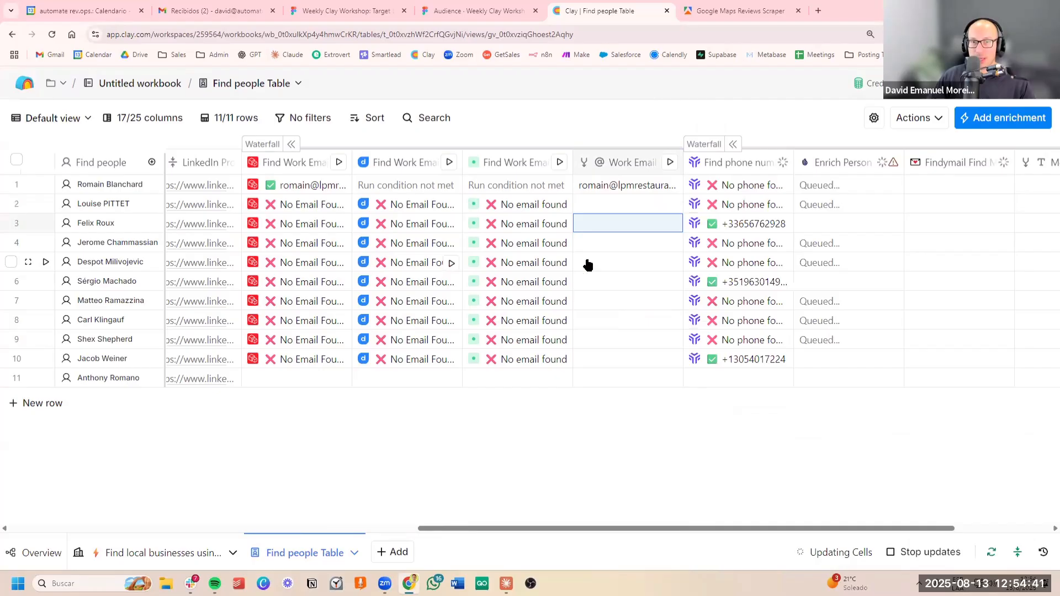
scroll(663, 281, "right", 4)
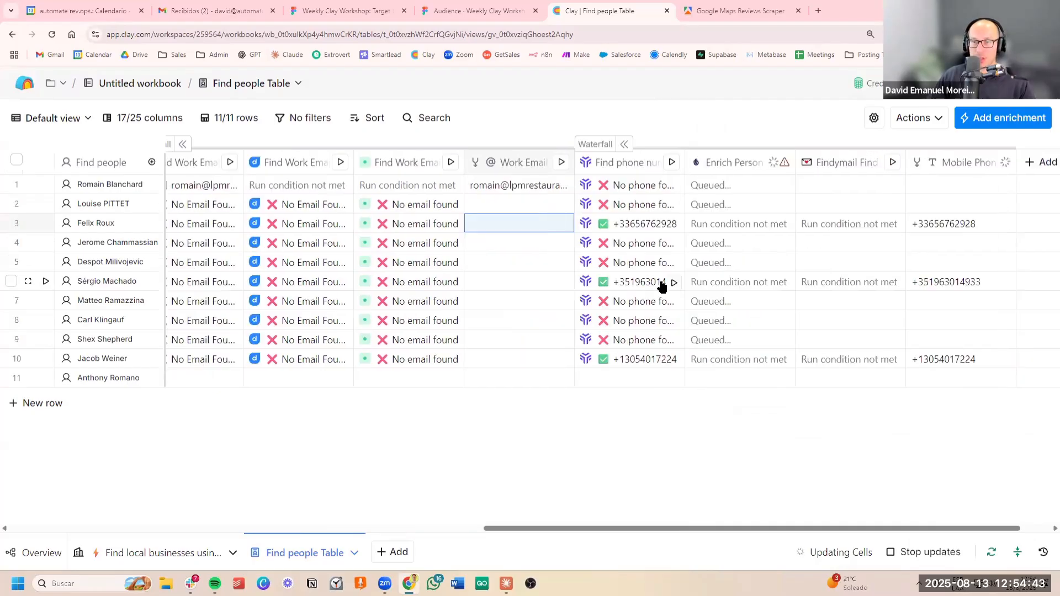
left_click(878, 339)
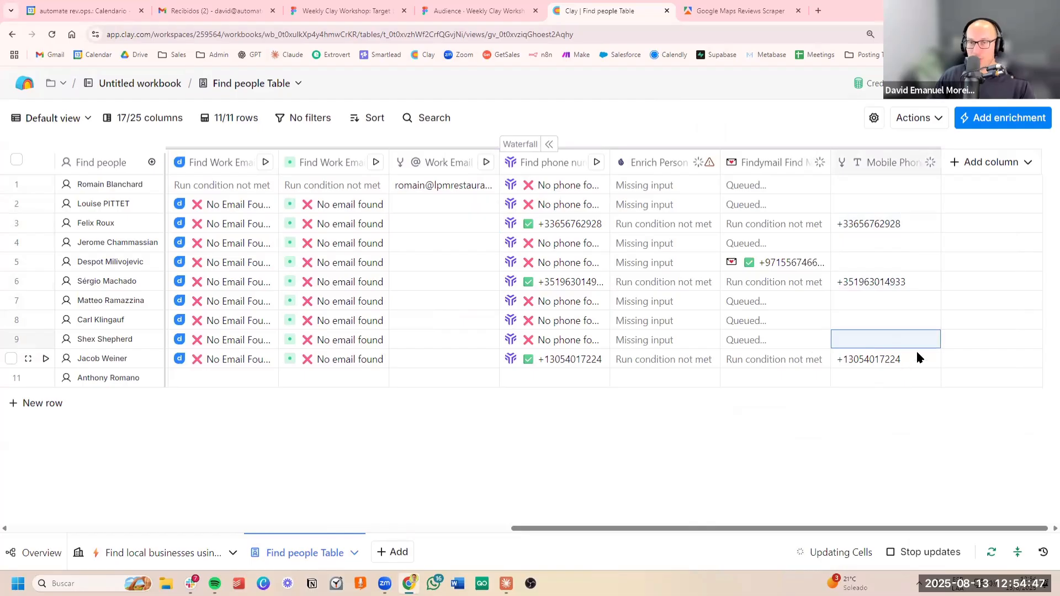
Step: Return to the local businesses table and open the first business's result in the AI contact research column
left_click(900, 255)
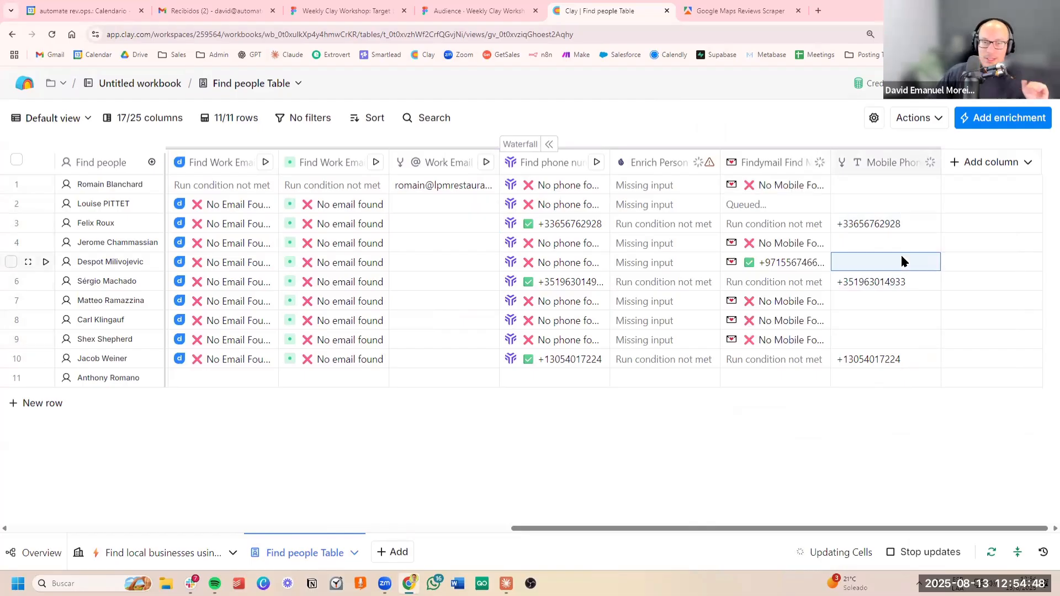
left_click(136, 548)
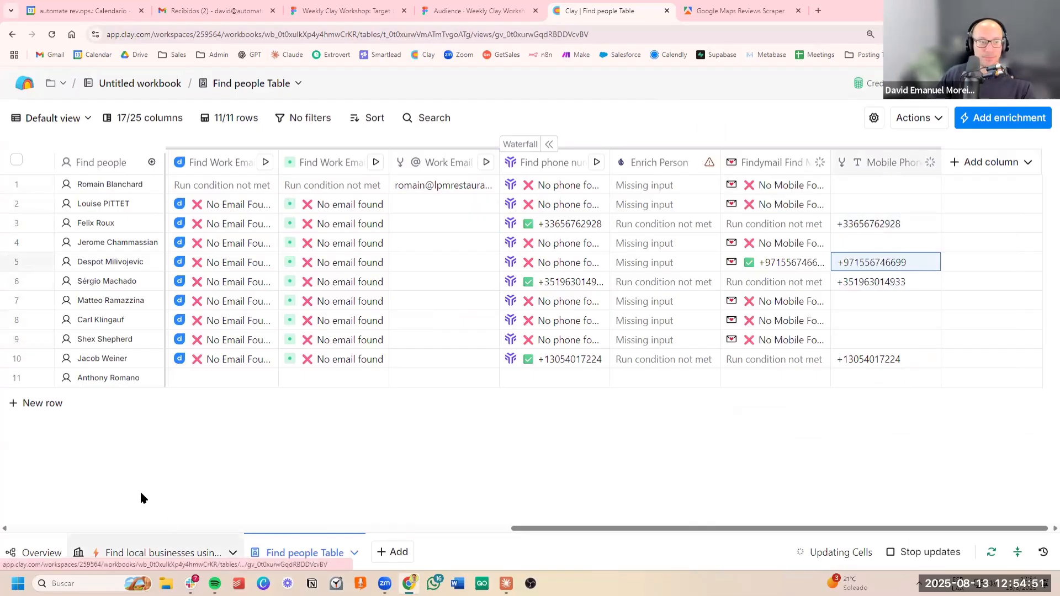
scroll(553, 299, "right", 20)
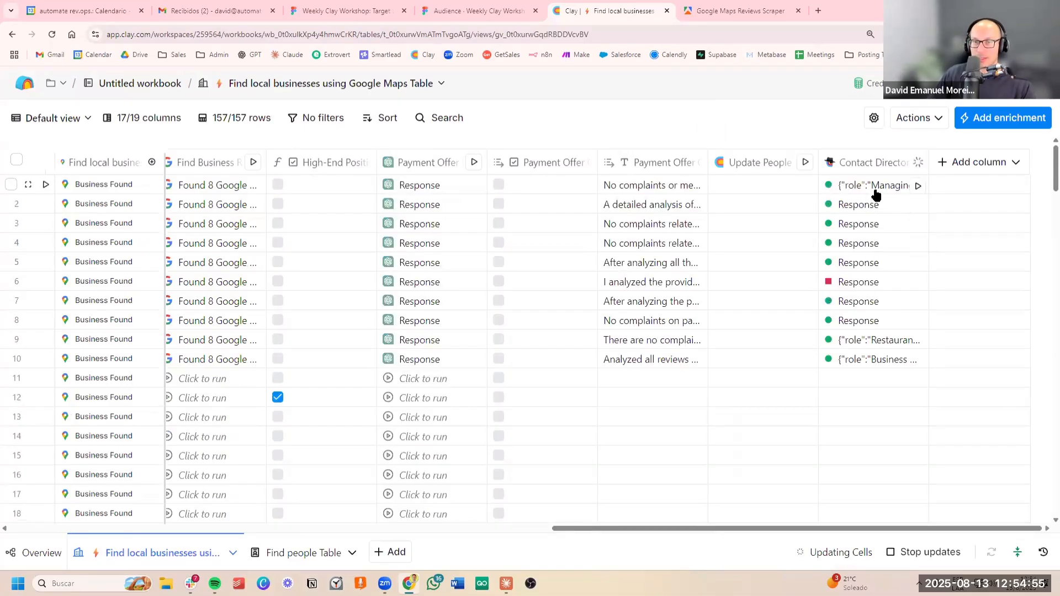
left_click(876, 191)
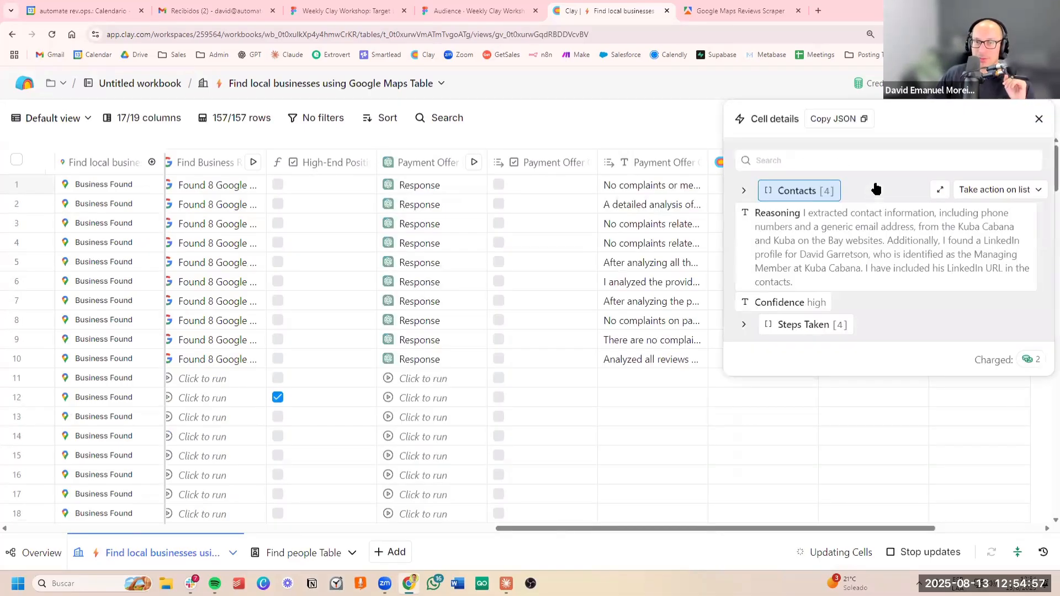
Step: Expand the Contacts list and examine each contact's name, role, email, phone and LinkedIn URL
left_click(875, 189)
left_click(863, 212)
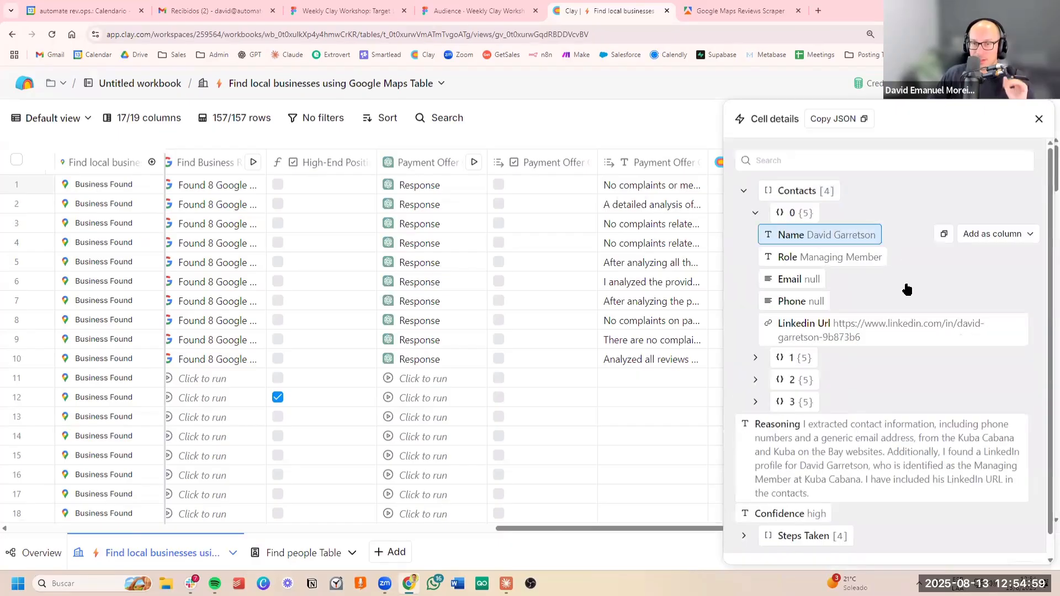
left_click(856, 365)
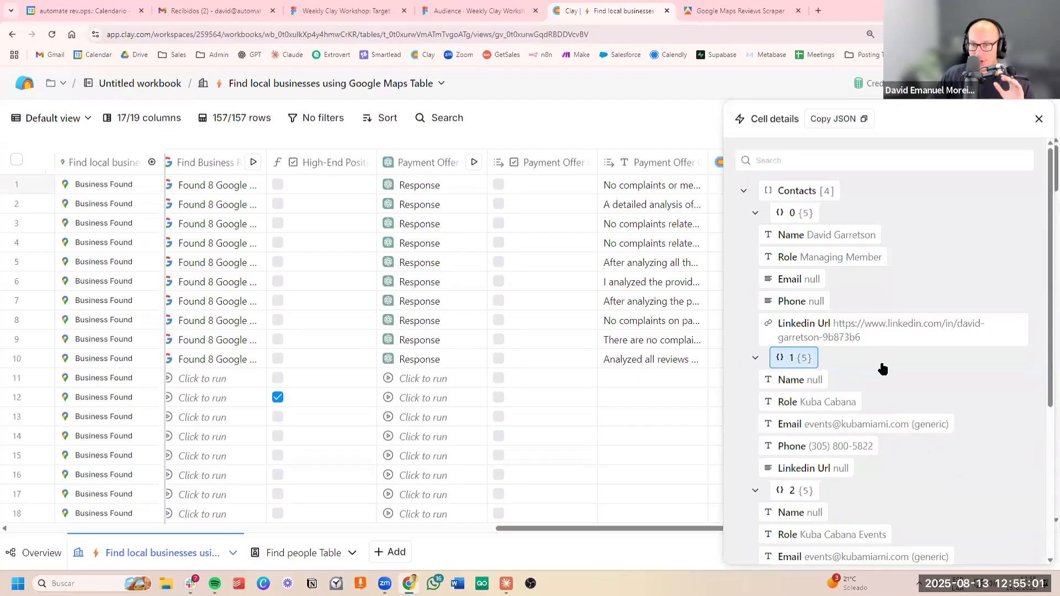
scroll(882, 368, "down", 2)
scroll(883, 358, "up", 2)
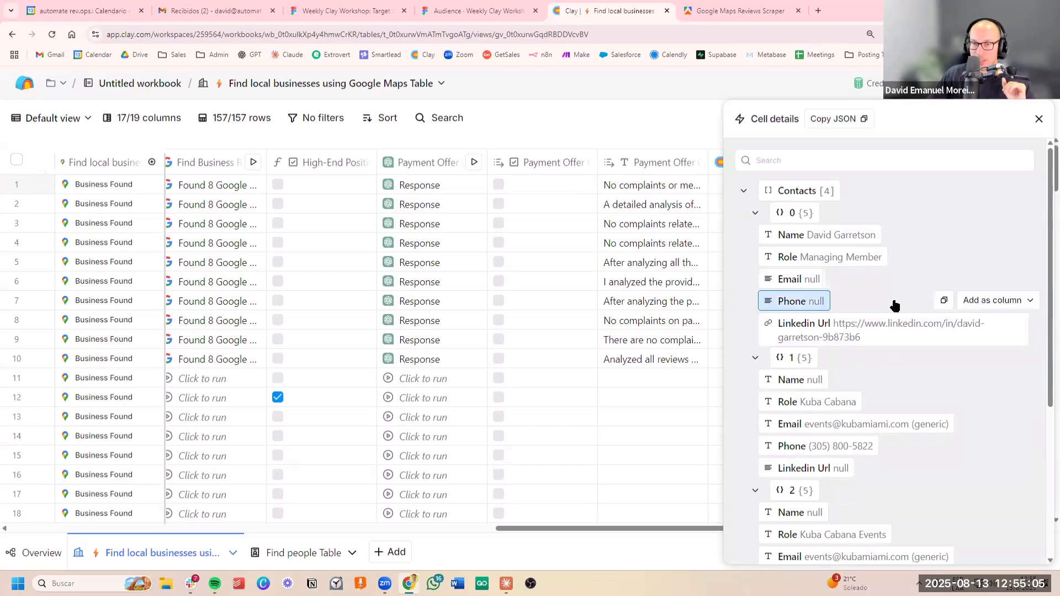
scroll(881, 342, "down", 2)
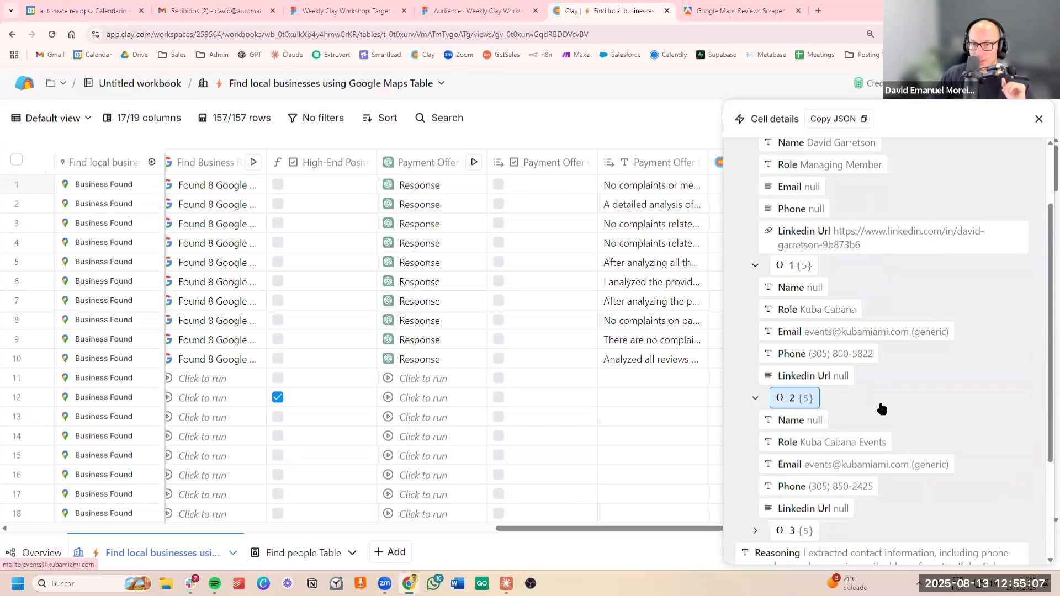
scroll(882, 408, "down", 2)
left_click(848, 439)
scroll(916, 381, "down", 2)
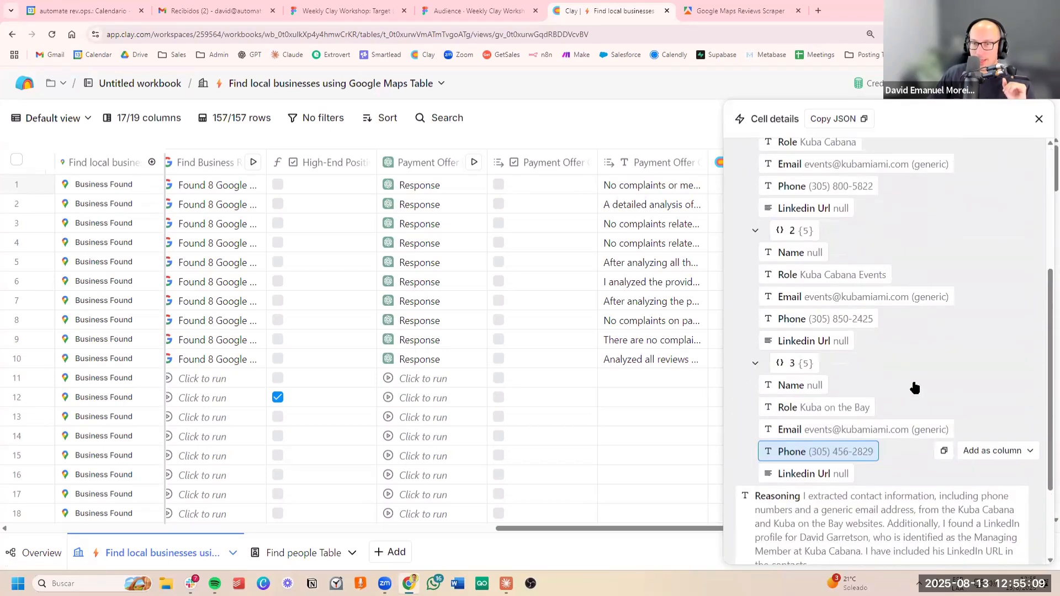
scroll(914, 388, "up", 5)
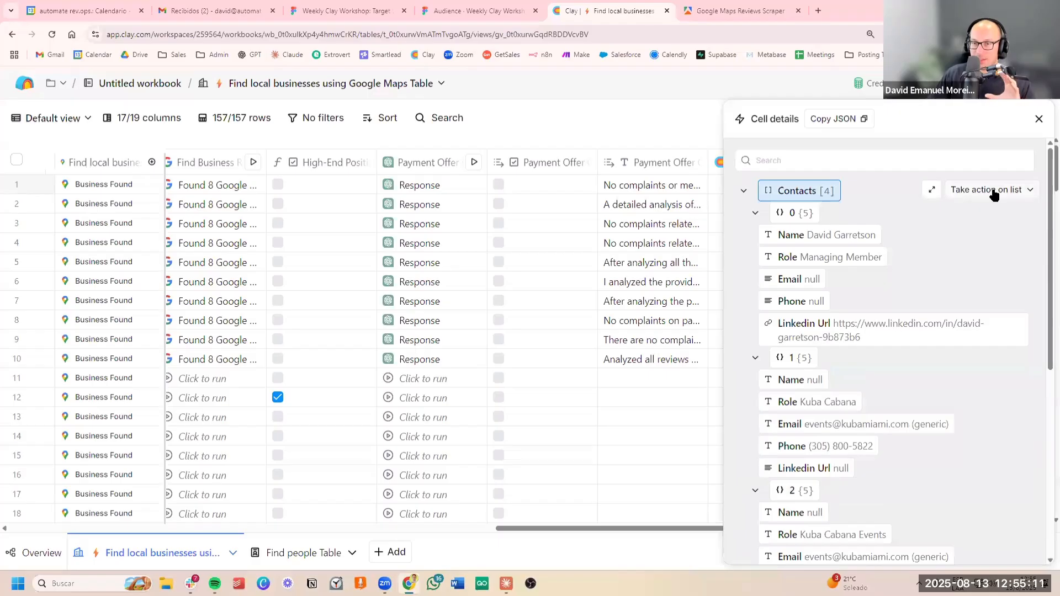
Step: Set up writing each item of the Contacts list to a new row, with Find people Table as the destination
left_click(993, 192)
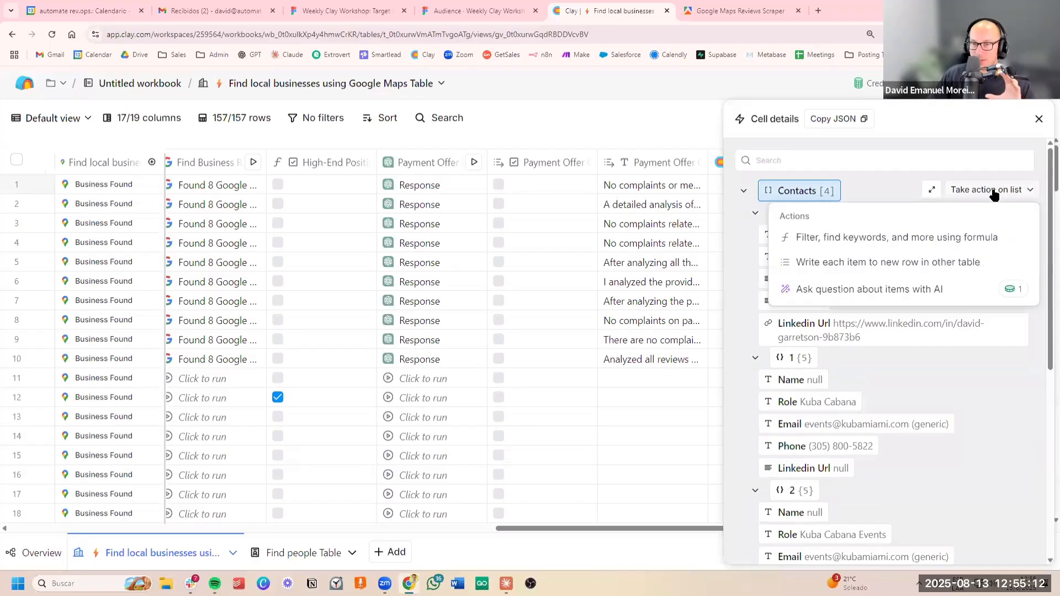
left_click(865, 270)
scroll(959, 227, "down", 3)
scroll(862, 243, "up", 3)
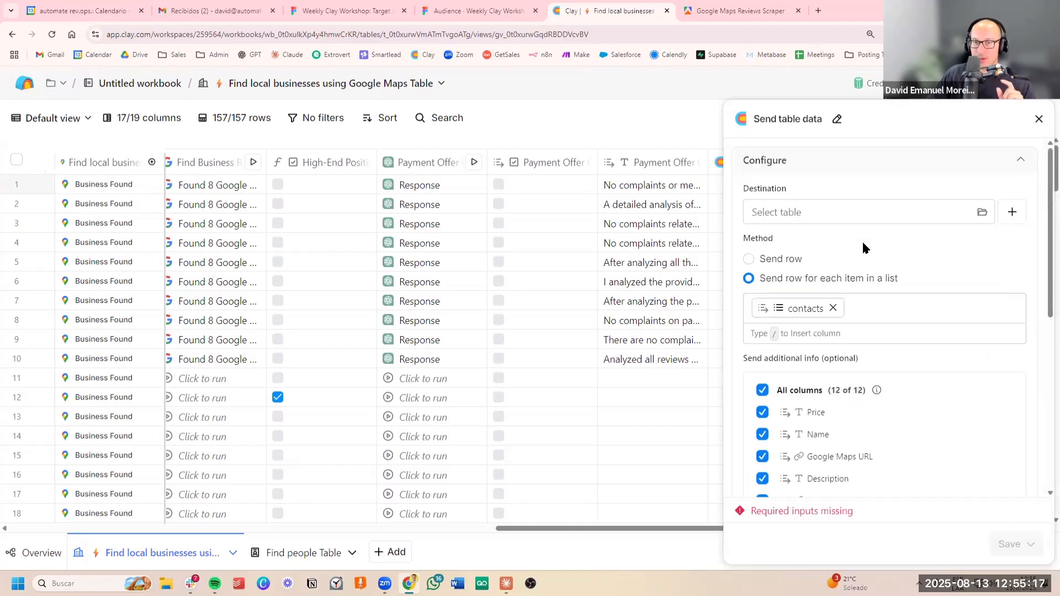
scroll(869, 260, "down", 2)
scroll(853, 238, "up", 2)
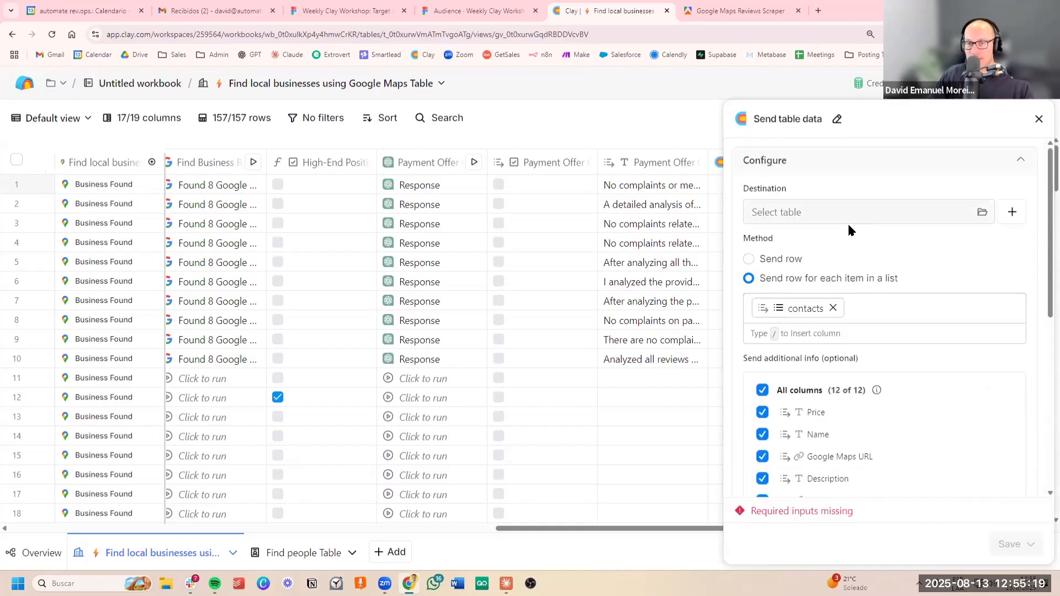
left_click(850, 218)
left_click(532, 222)
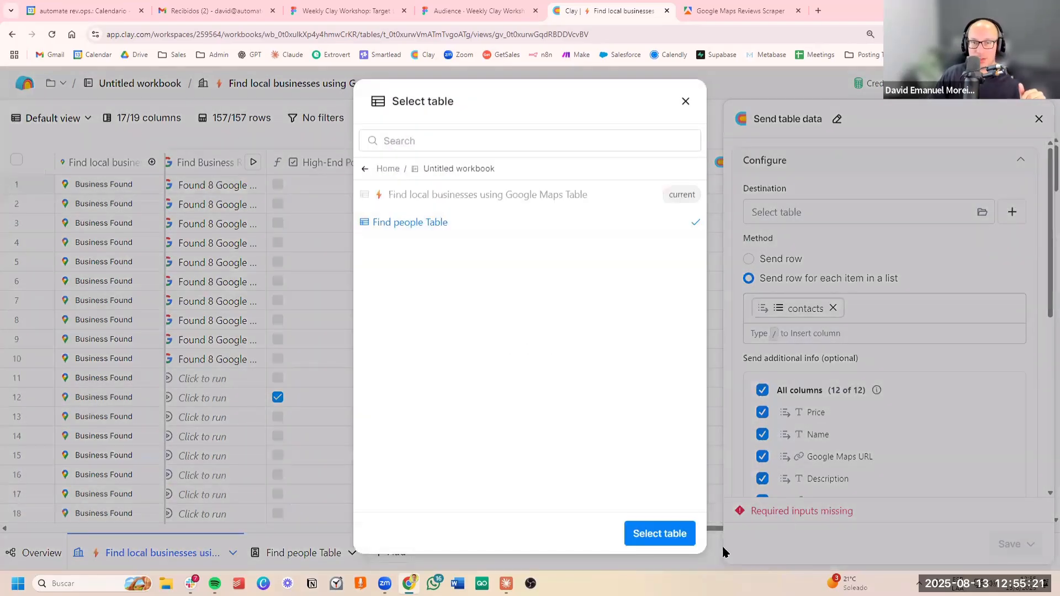
left_click(690, 523)
Step: Keep all additional columns included, save the Send table data column and run it on 10 rows
scroll(965, 352, "down", 5)
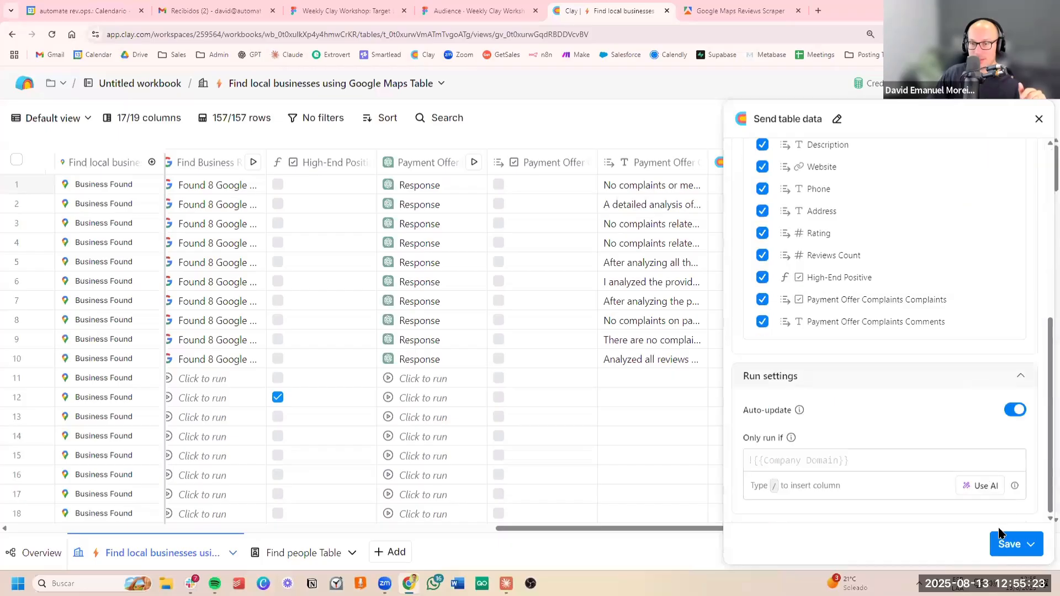
left_click(1001, 539)
left_click(952, 461)
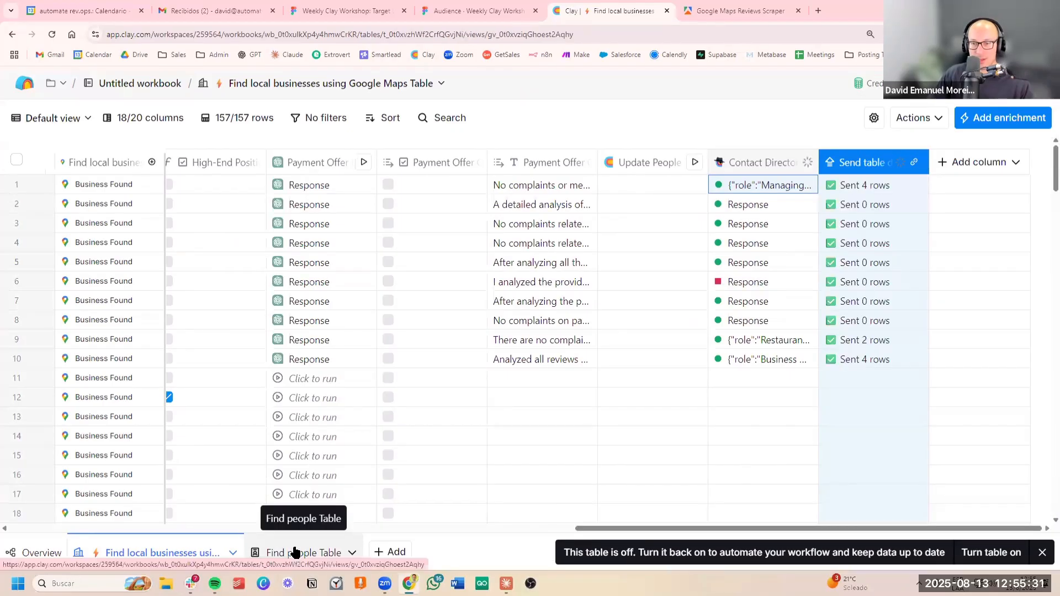
Step: Open the first imported contact's details in the Find people Table and map Name to the existing Full Name column
left_click(284, 552)
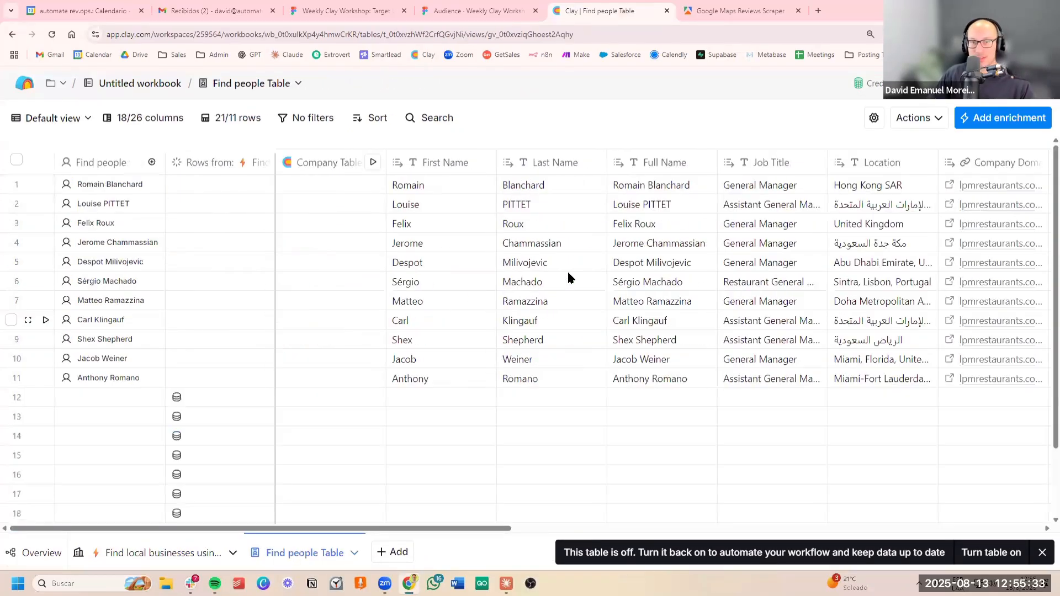
scroll(495, 319, "down", 2)
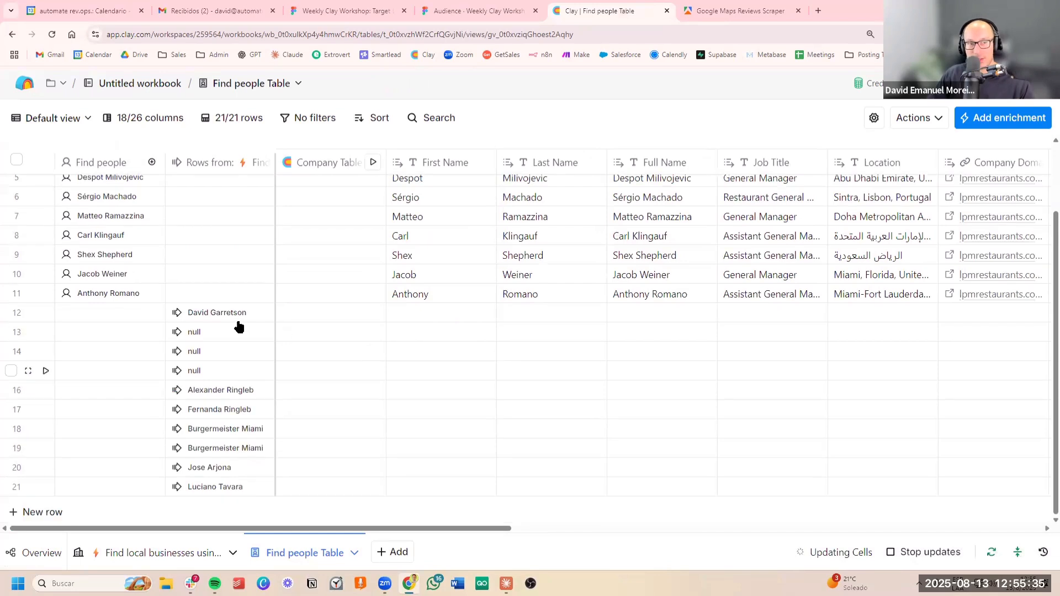
left_click(224, 312)
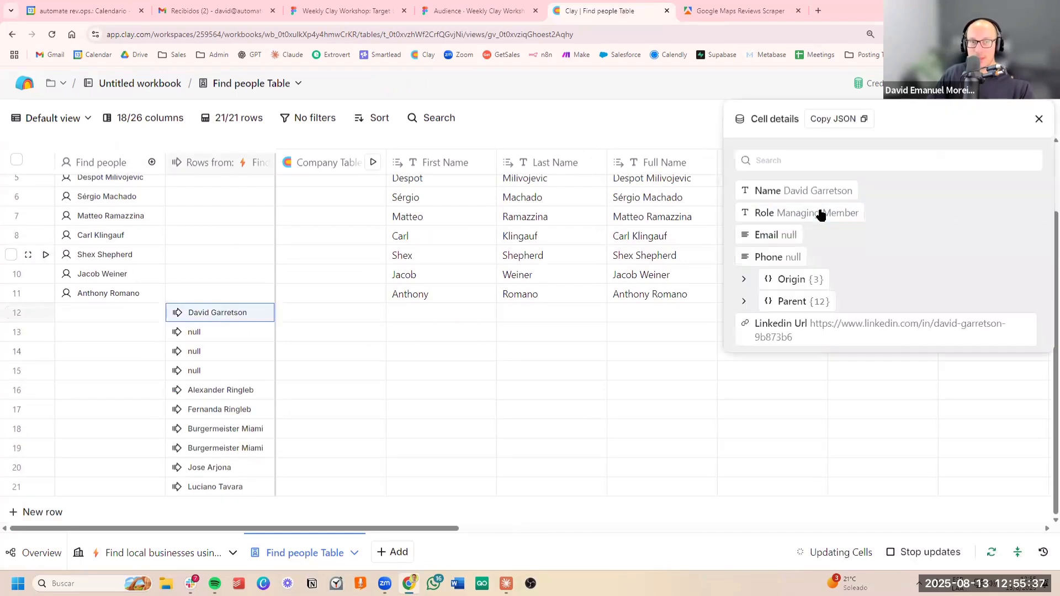
left_click(986, 191)
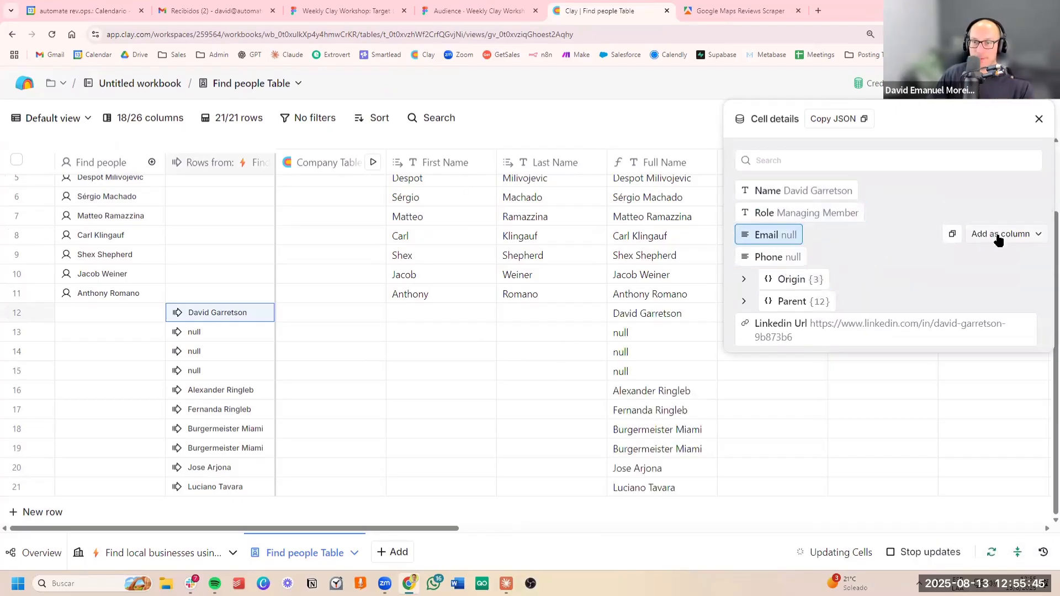
Step: Add the imported contacts' Email and Phone fields as new columns
left_click(998, 236)
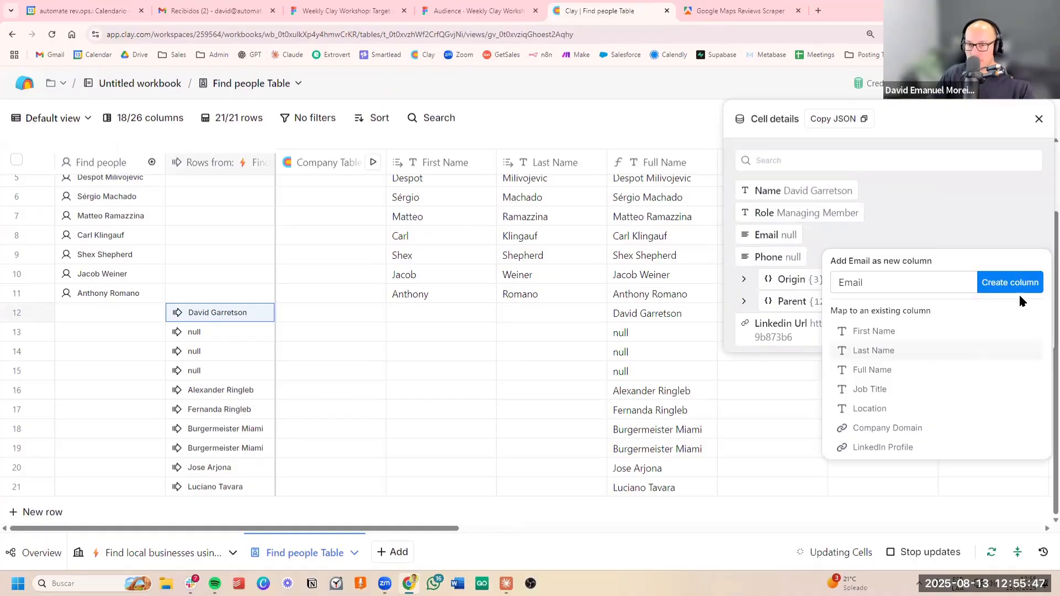
left_click(990, 283)
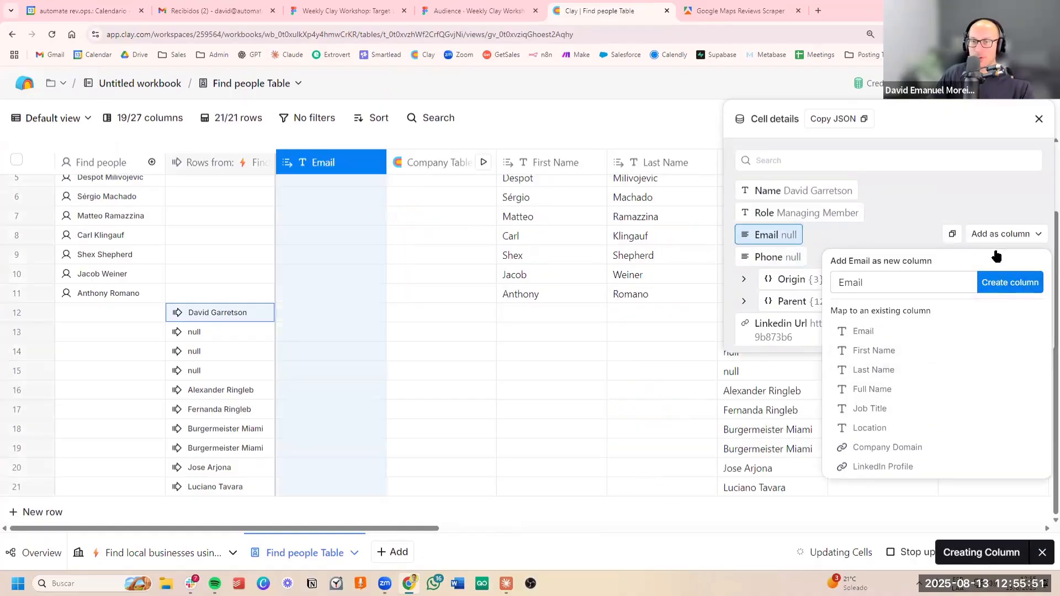
left_click(1001, 257)
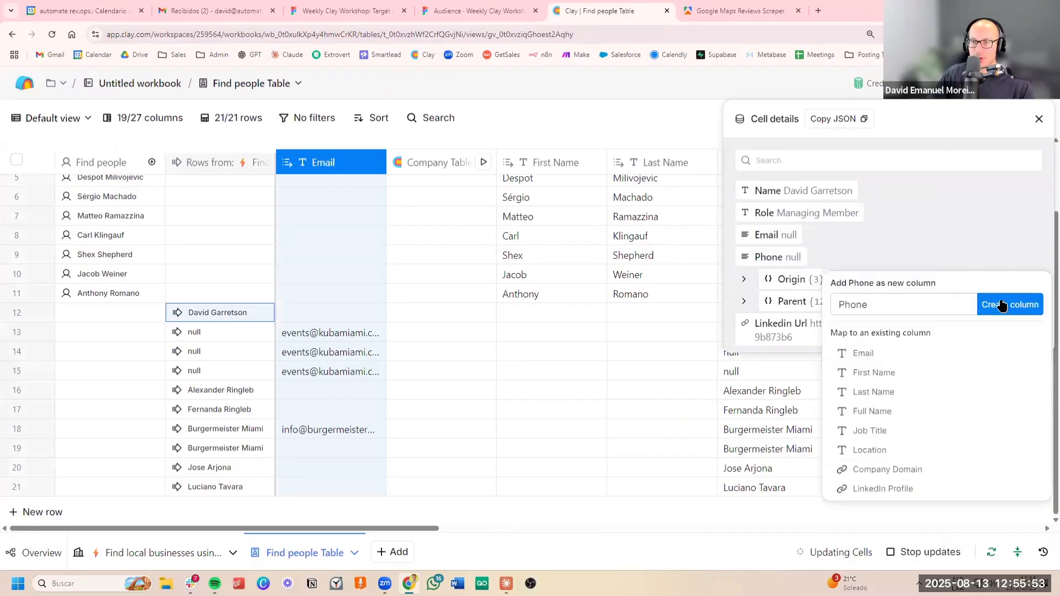
left_click(1002, 305)
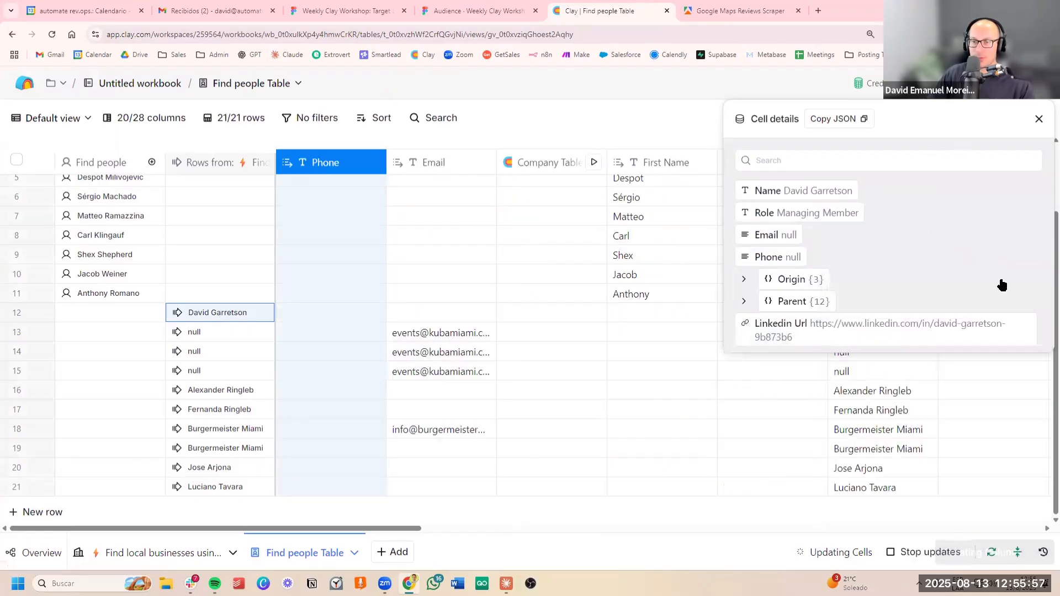
Step: Map the imported contacts' Linkedin Url to the existing LinkedIn Profile column and close the cell details
left_click(1034, 325)
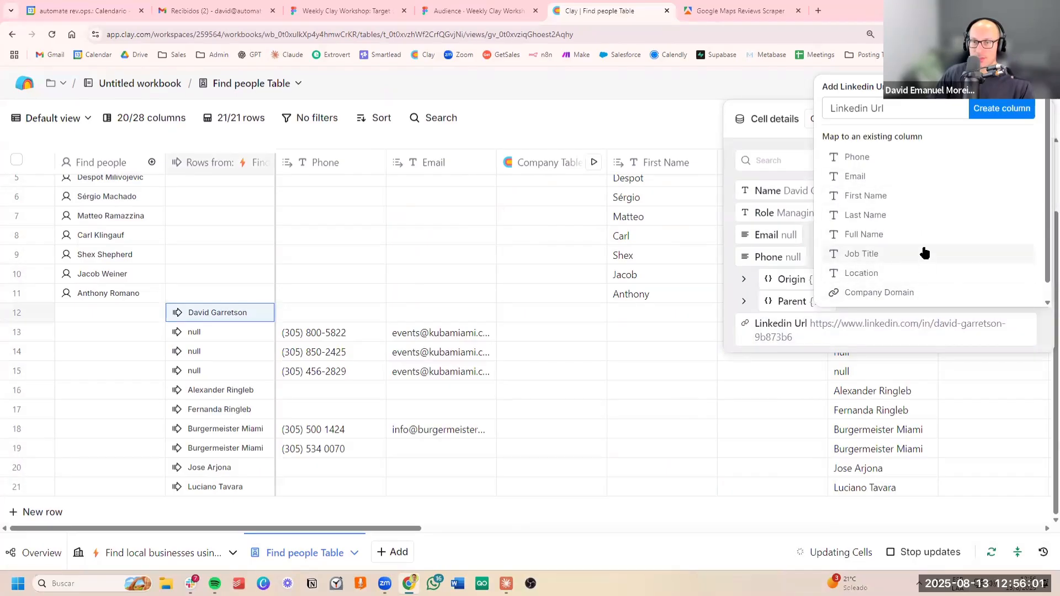
scroll(924, 253, "down", 1)
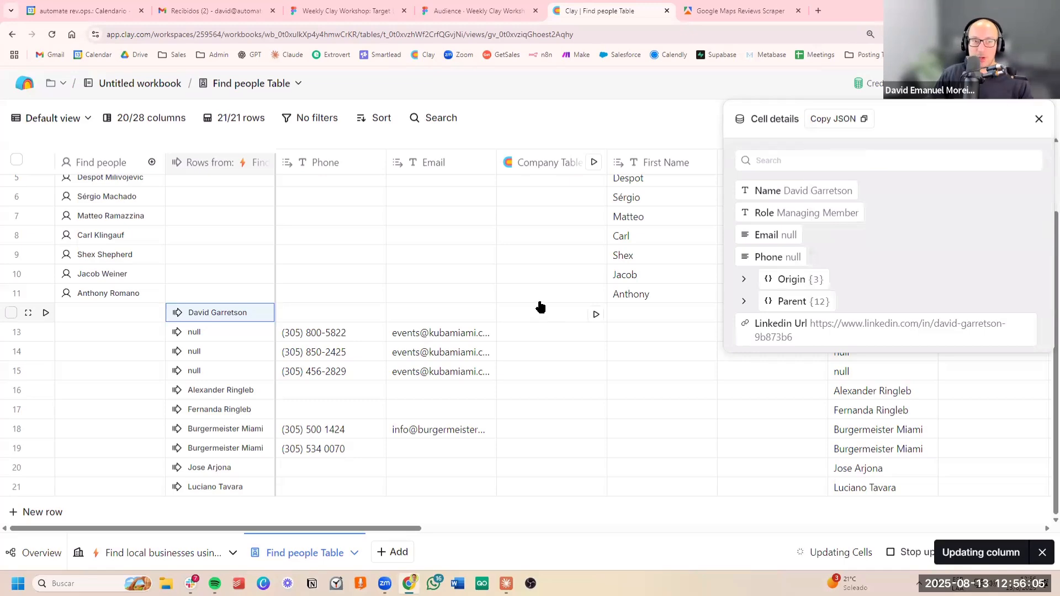
scroll(543, 311, "right", 6)
scroll(542, 309, "right", 10)
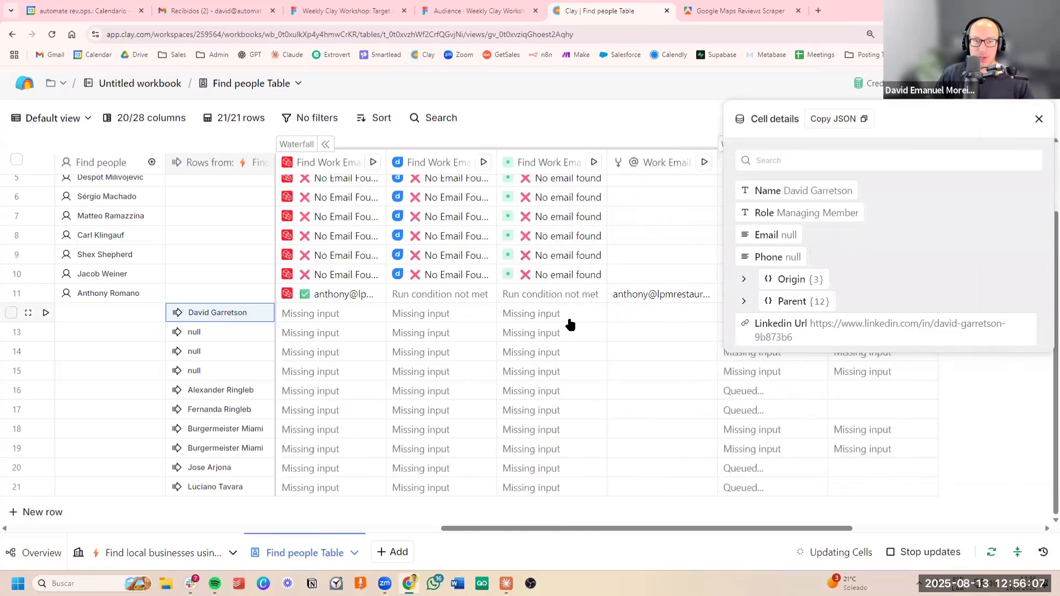
scroll(601, 324, "left", 3)
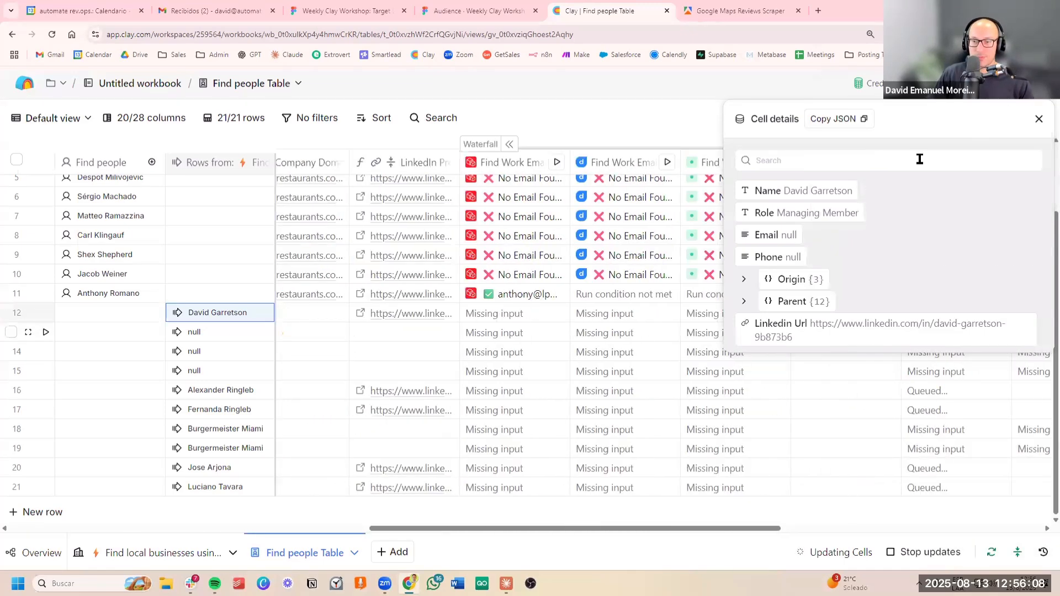
left_click(1039, 120)
Step: Examine the Mobile Phone waterfall results for the imported contacts and compare them with the Work Email results
scroll(624, 356, "right", 8)
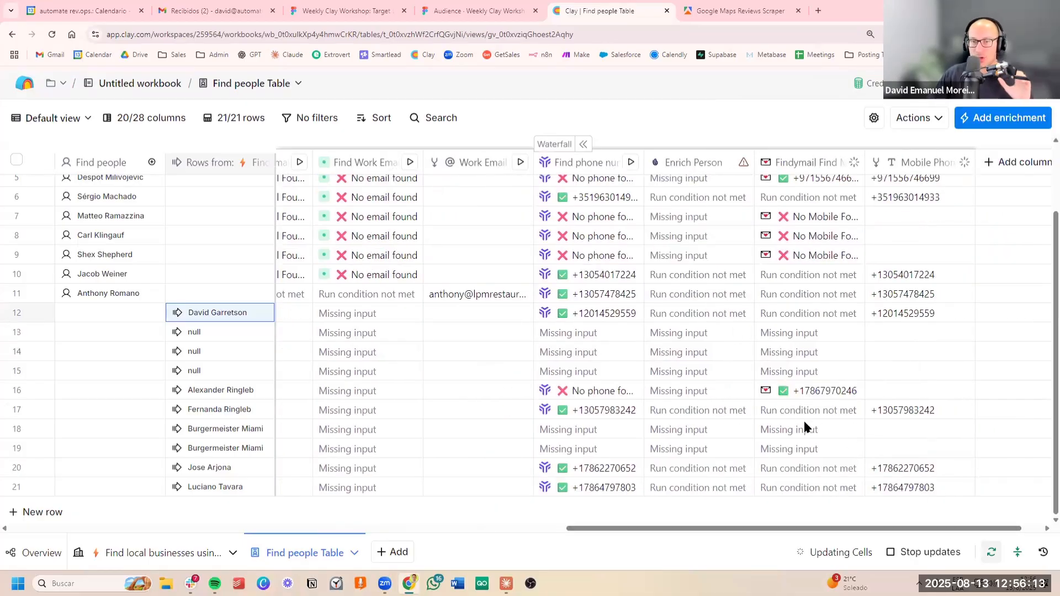
scroll(745, 387, "up", 2)
scroll(724, 372, "down", 2)
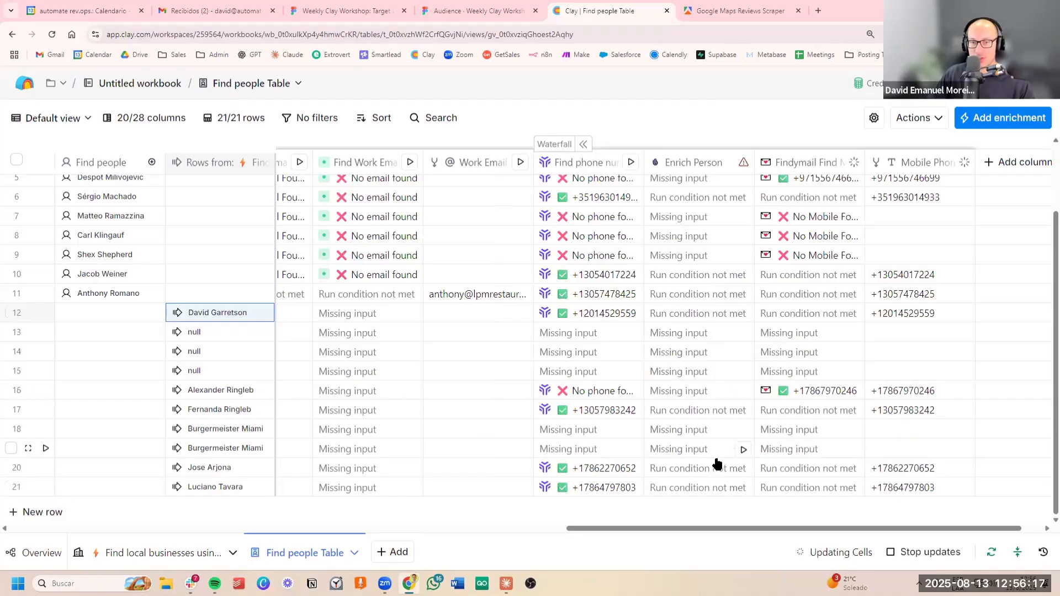
scroll(797, 244, "up", 2)
scroll(796, 331, "down", 2)
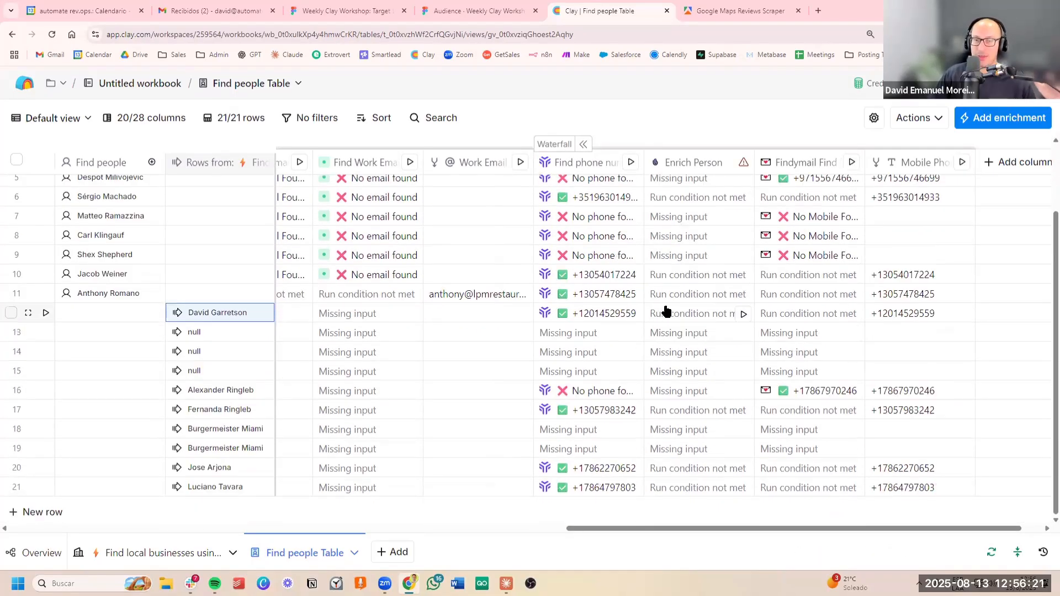
left_click_drag(906, 314, 913, 456)
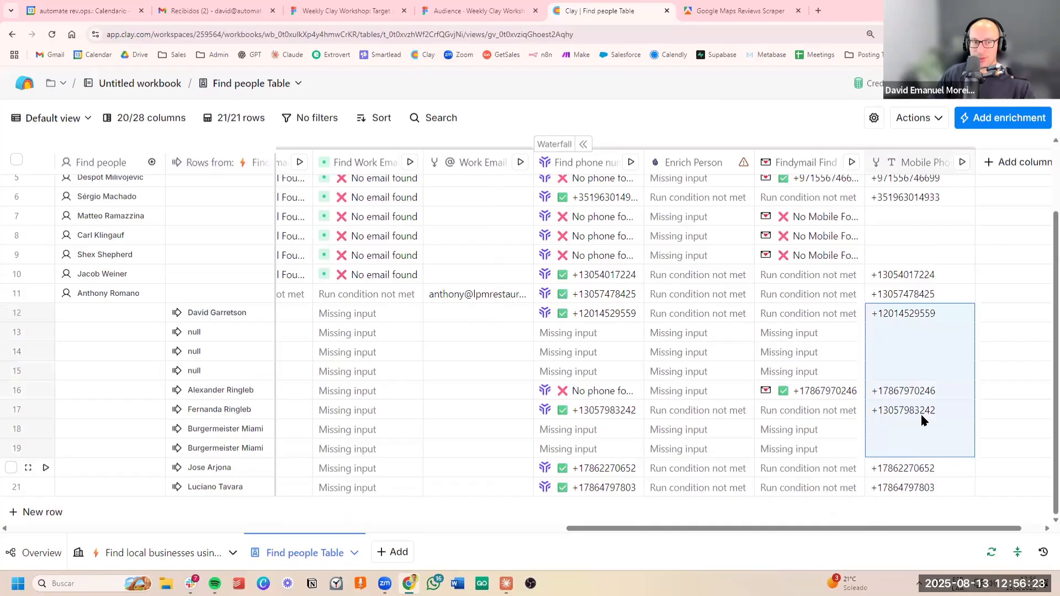
left_click(927, 345)
scroll(926, 346, "up", 2)
scroll(924, 344, "left", 10)
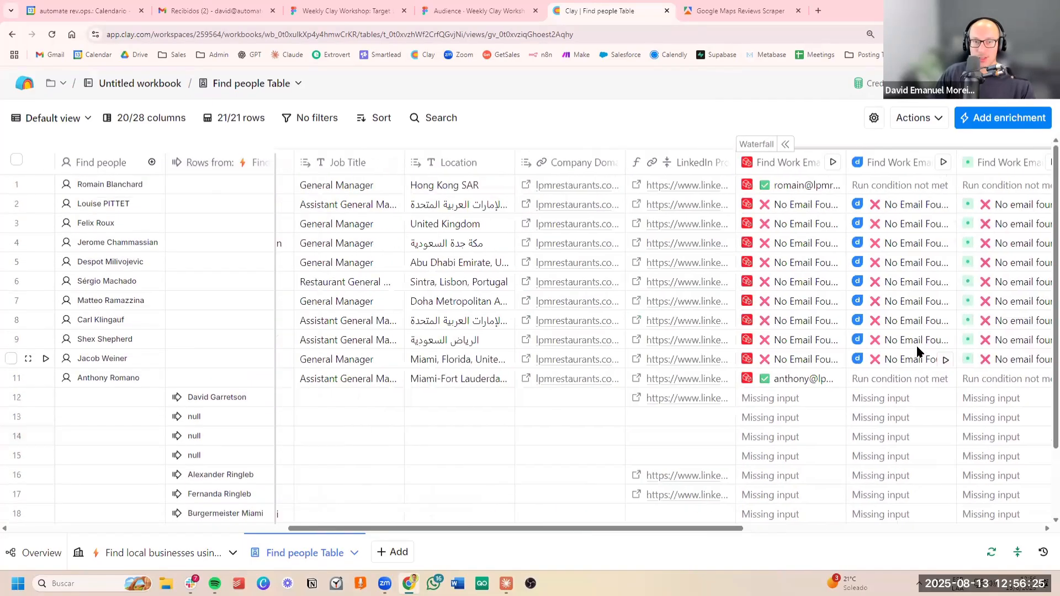
scroll(912, 348, "right", 10)
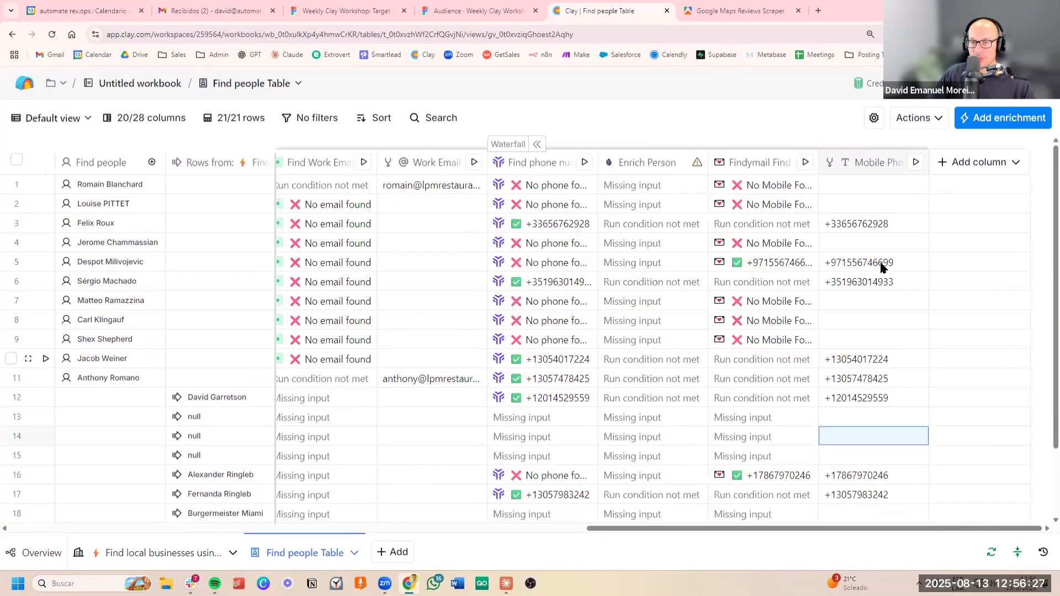
left_click_drag(853, 442, 861, 223)
left_click(431, 302)
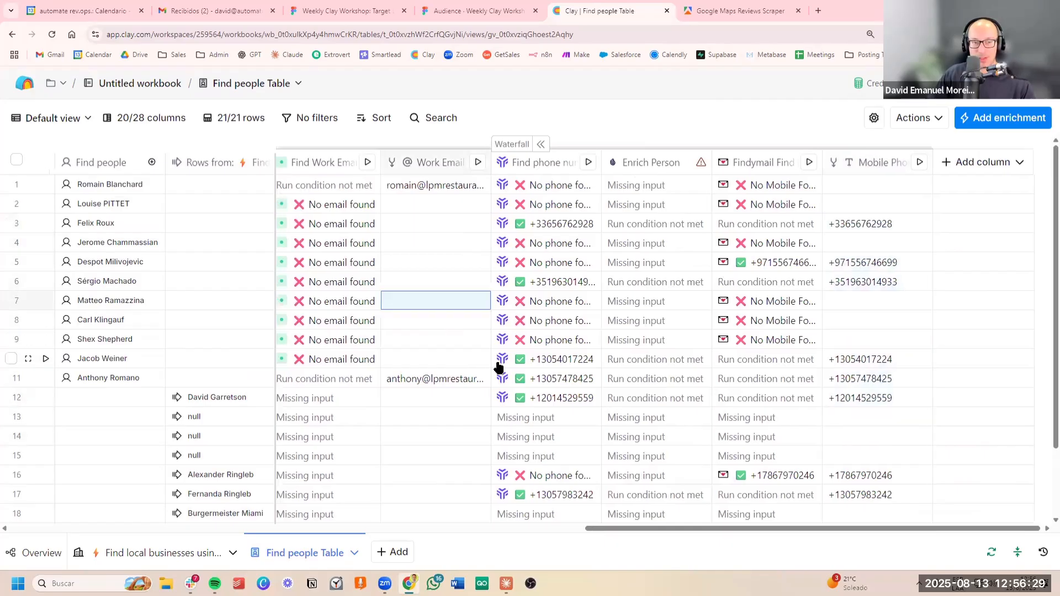
Step: Open the cell details of the imported business-owner contact in row 16 and expand its Parent data
scroll(592, 378, "left", 5)
scroll(474, 411, "down", 3)
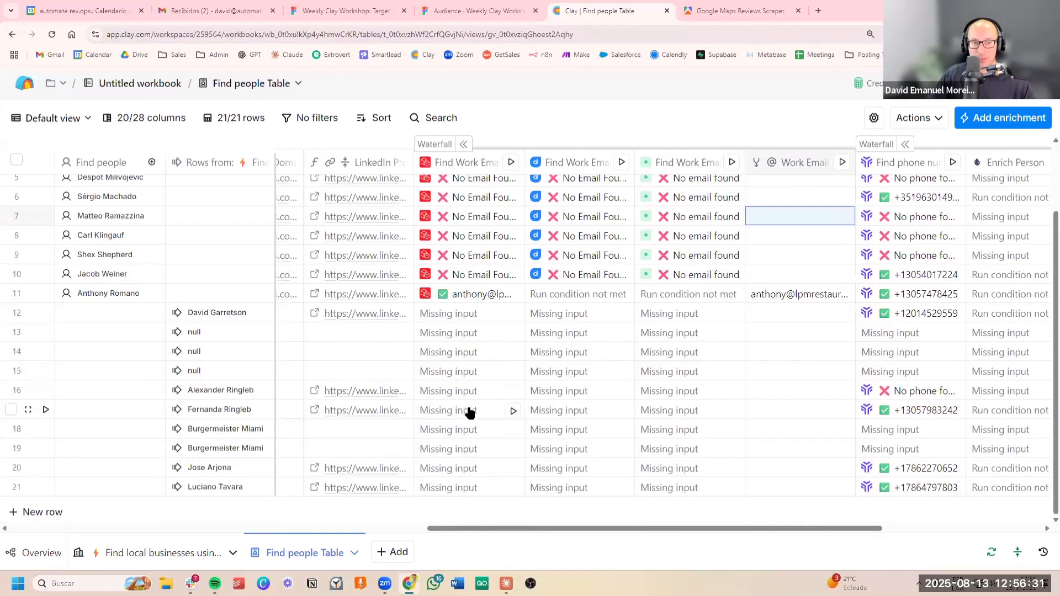
scroll(467, 412, "left", 5)
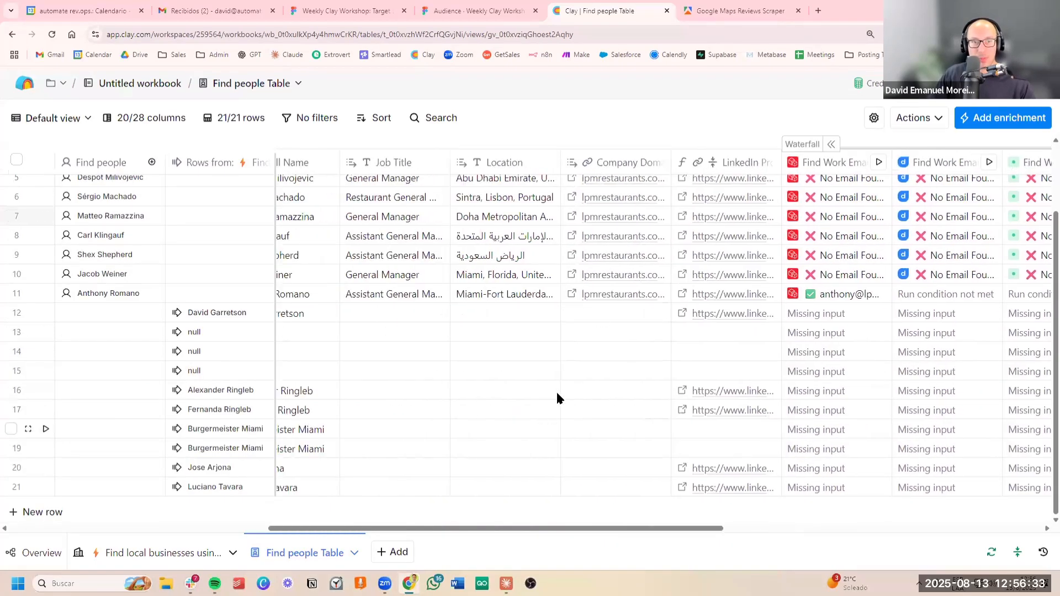
left_click(227, 391)
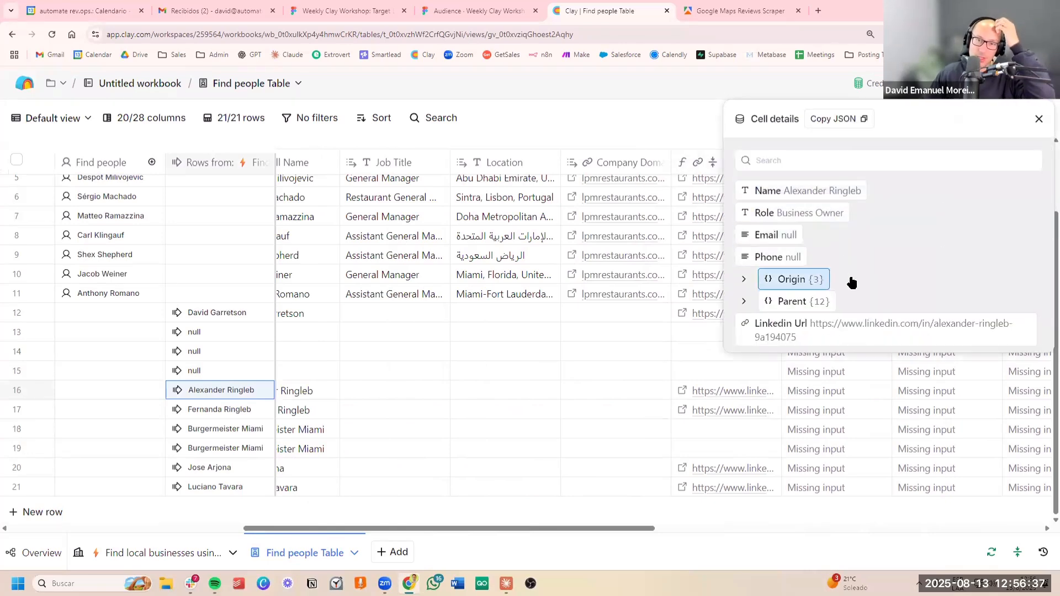
left_click(849, 300)
scroll(871, 301, "down", 2)
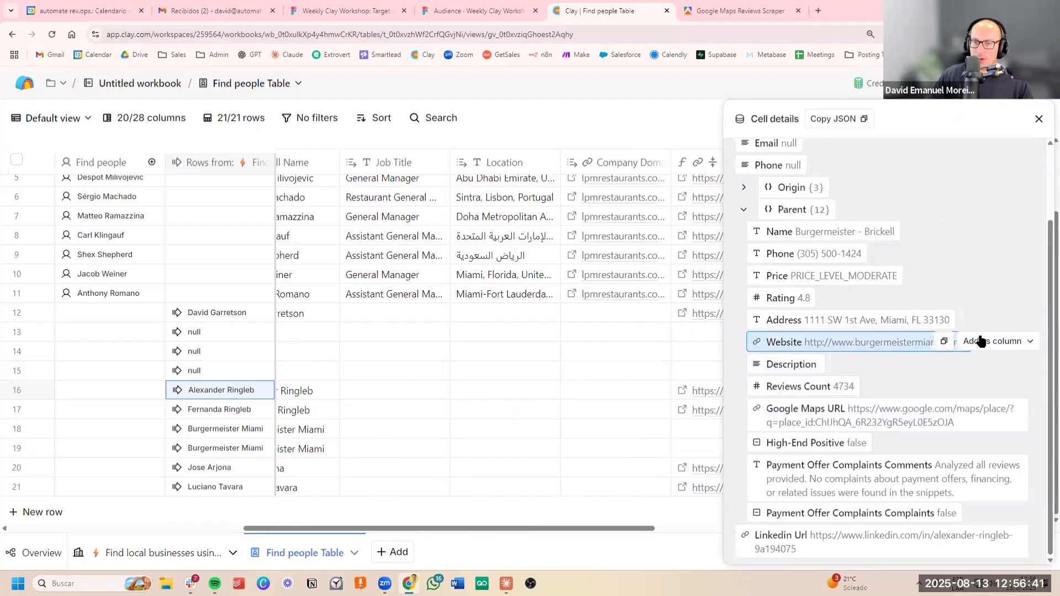
Step: Map the parent business's Website to the existing Company Domain column, close the cell details and check the Work Email waterfall results
left_click(981, 342)
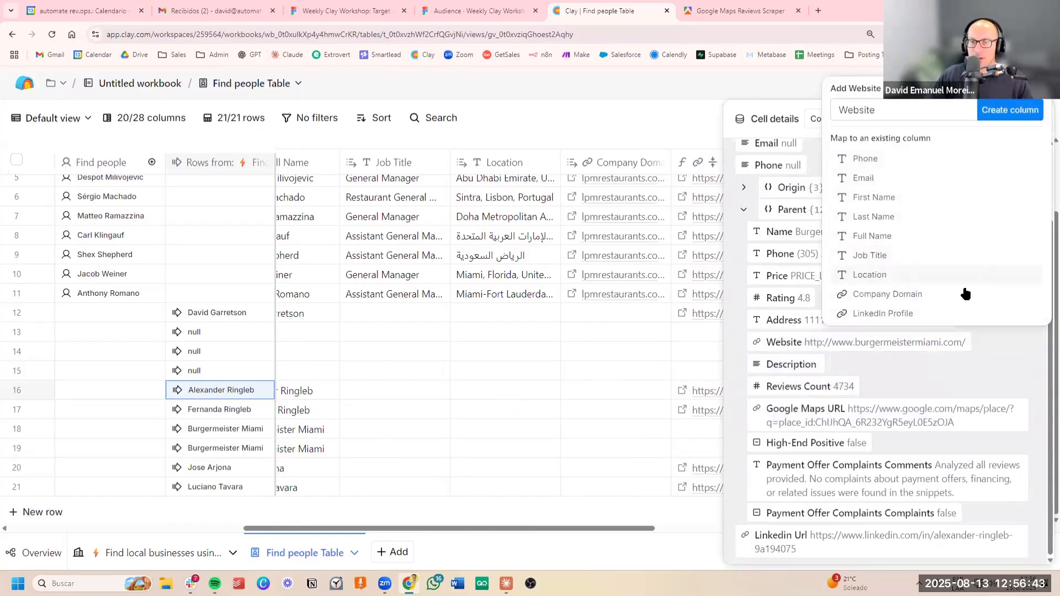
left_click(960, 298)
scroll(505, 254, "right", 5)
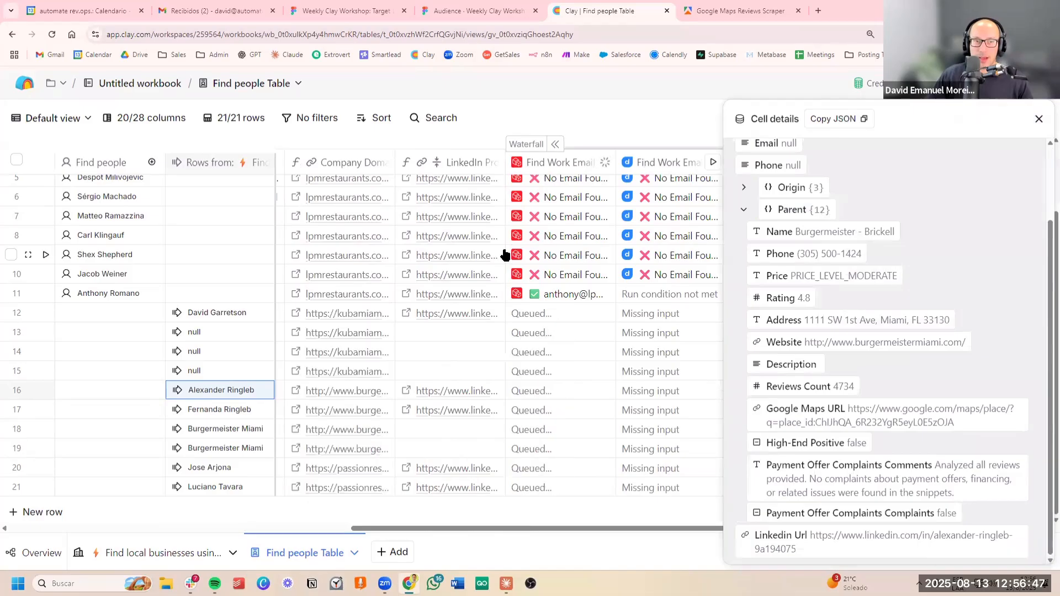
left_click(1038, 119)
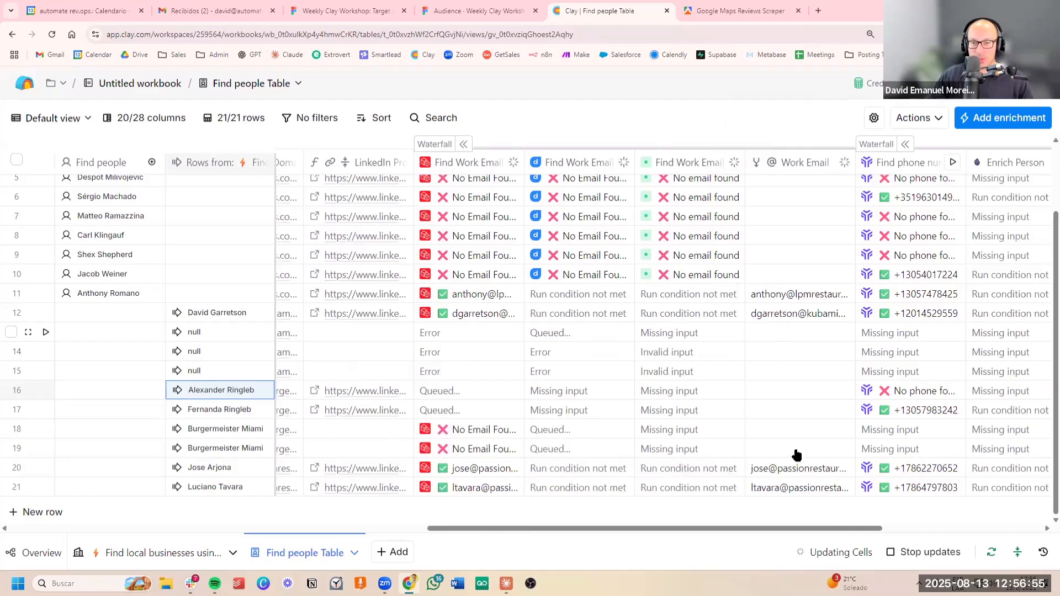
left_click_drag(793, 485, 778, 298)
left_click(797, 250)
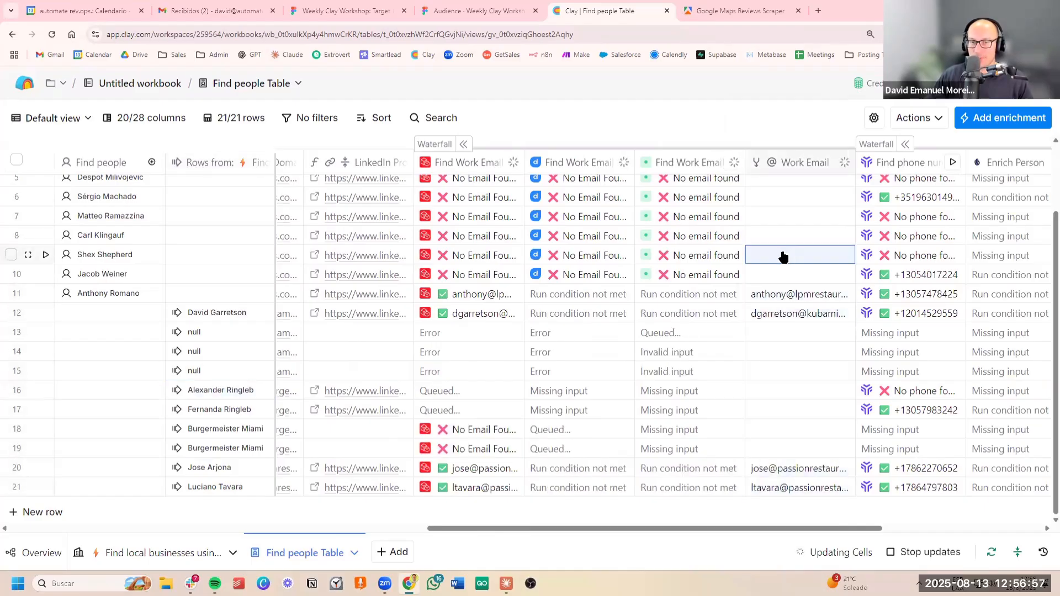
scroll(795, 253, "right", 5)
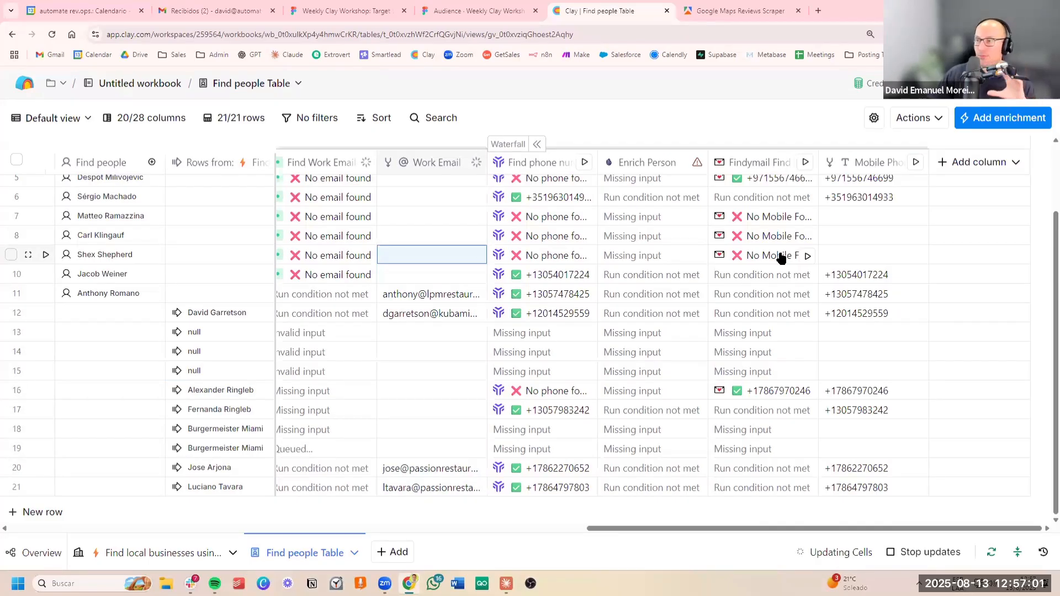
Step: Open the enrichment catalogue and browse its Tools category and the providers listed under Integrations
left_click(1002, 122)
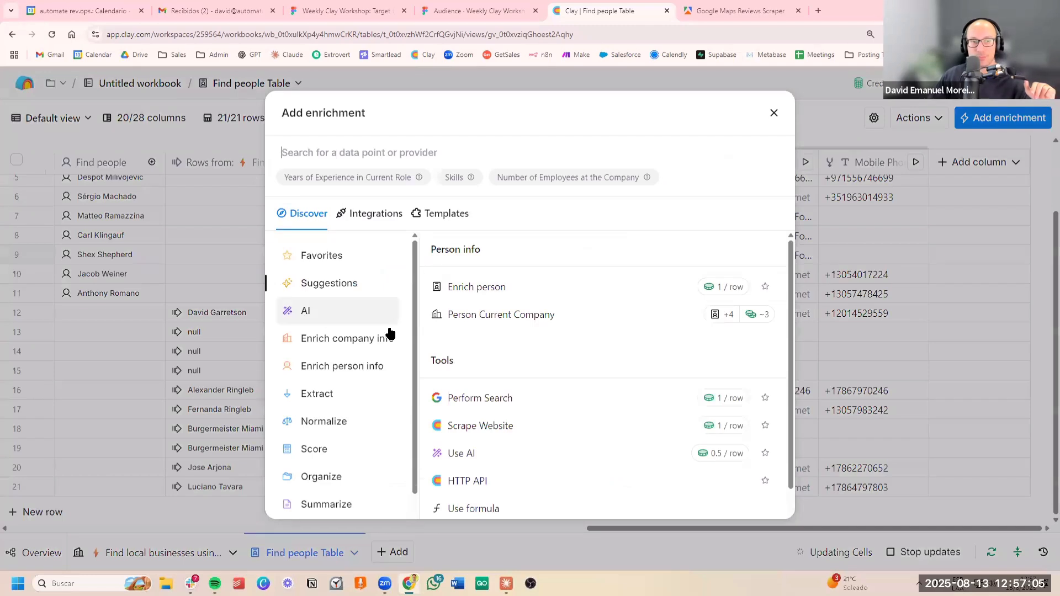
scroll(386, 331, "down", 1)
scroll(378, 334, "up", 1)
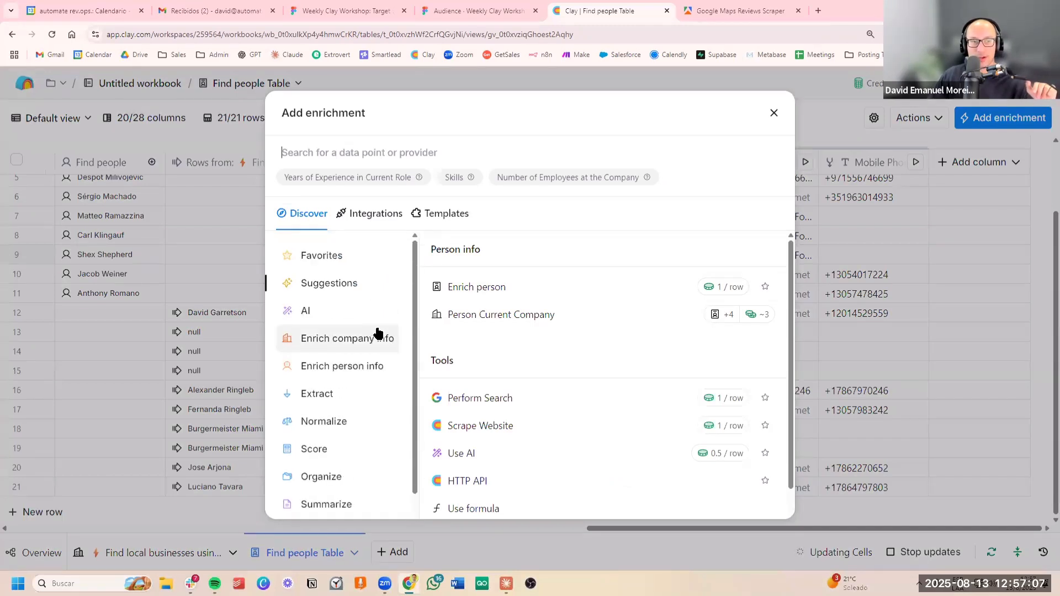
scroll(379, 333, "down", 1)
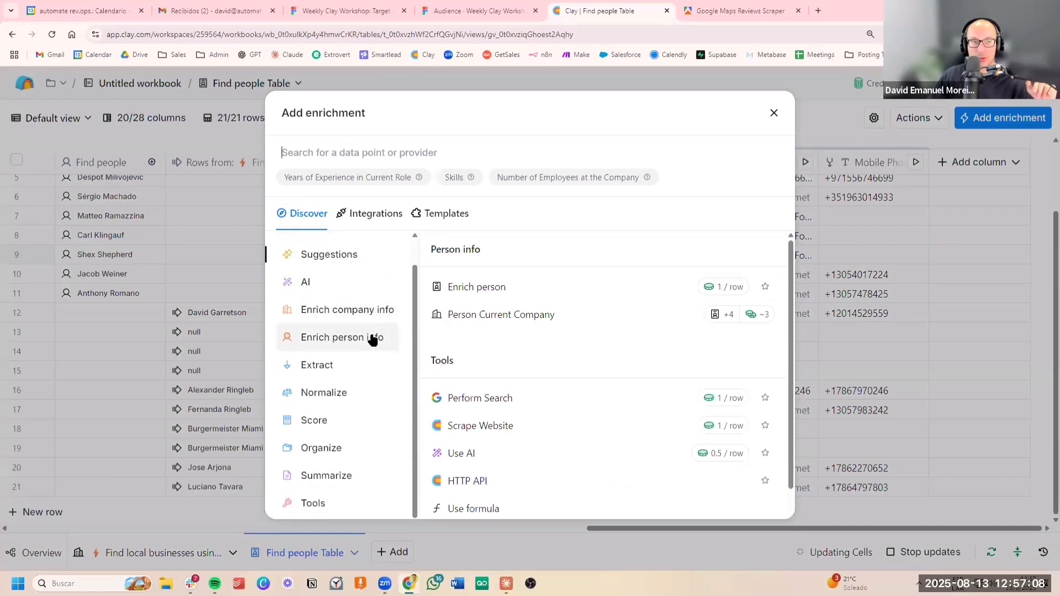
left_click(340, 509)
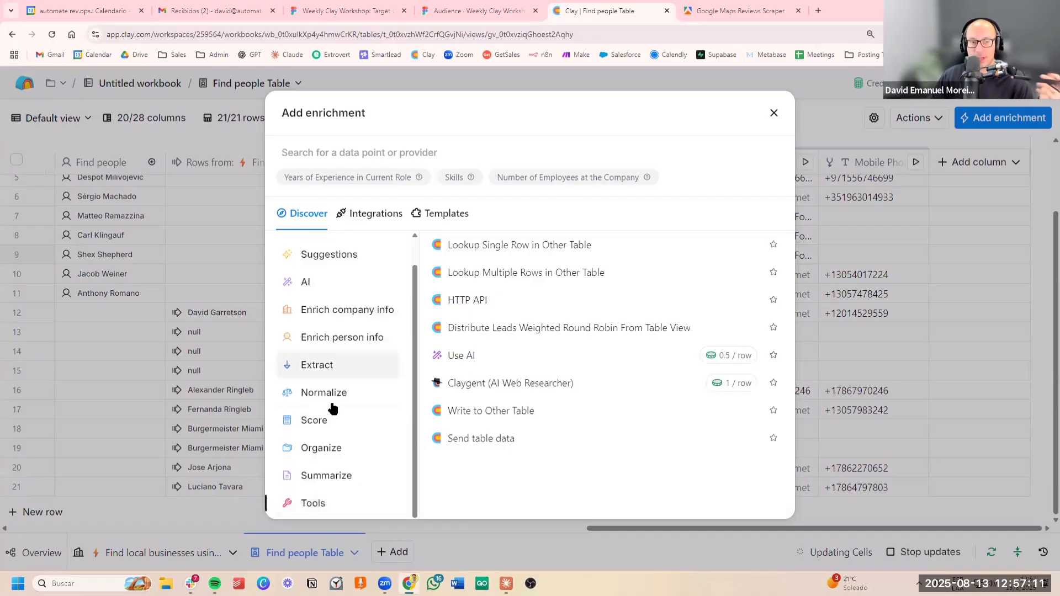
scroll(337, 309, "up", 1)
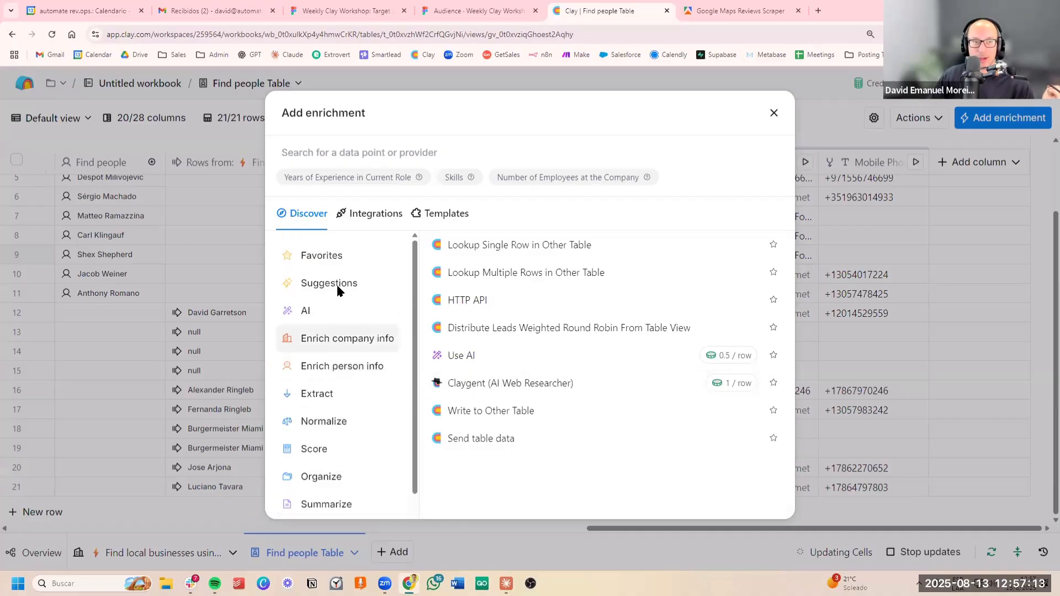
left_click(372, 217)
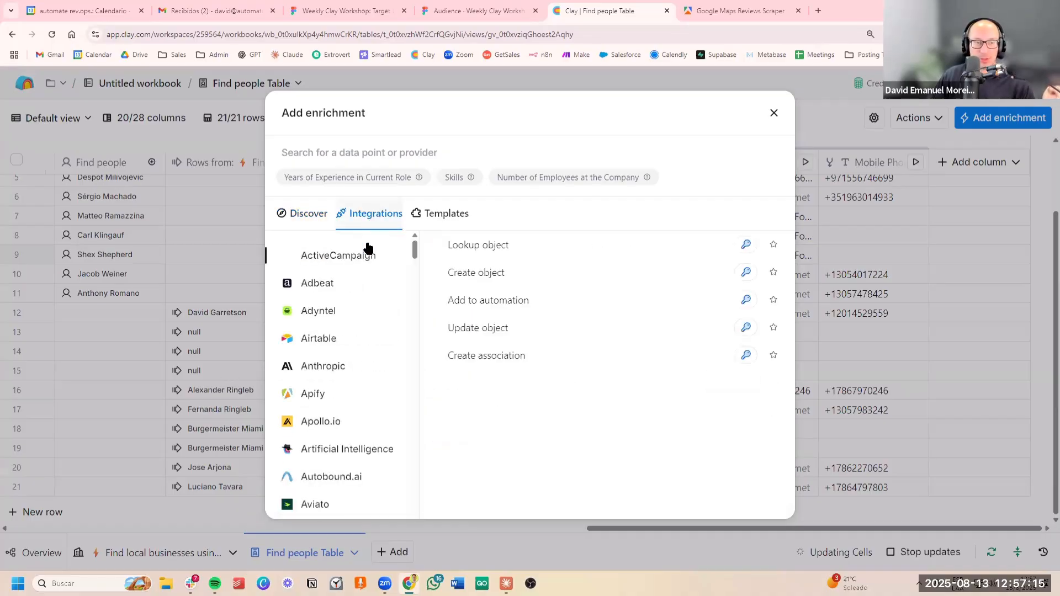
scroll(363, 331, "down", 3)
scroll(364, 350, "down", 5)
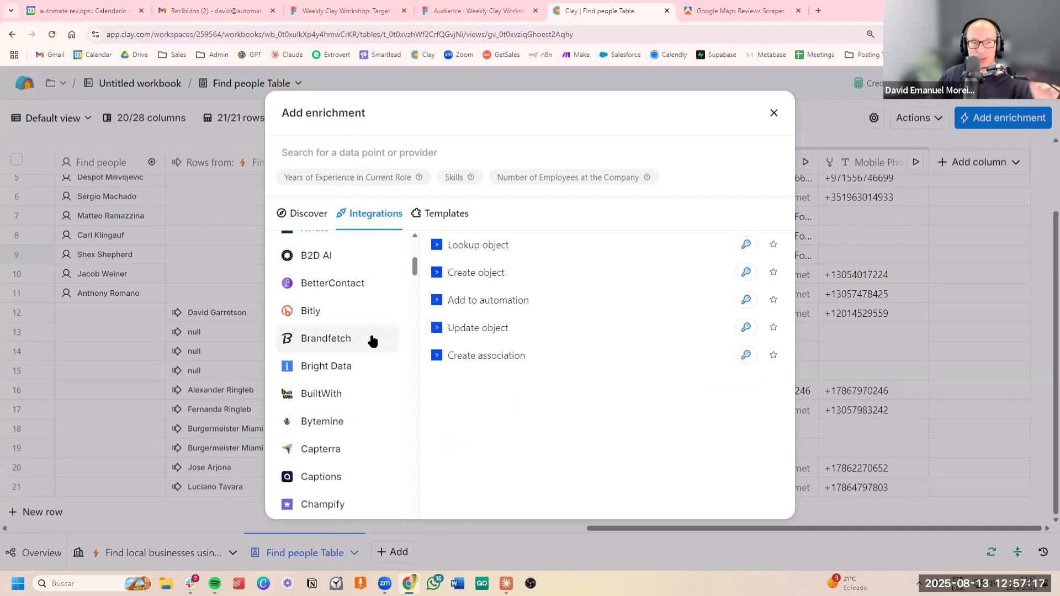
scroll(372, 345, "down", 8)
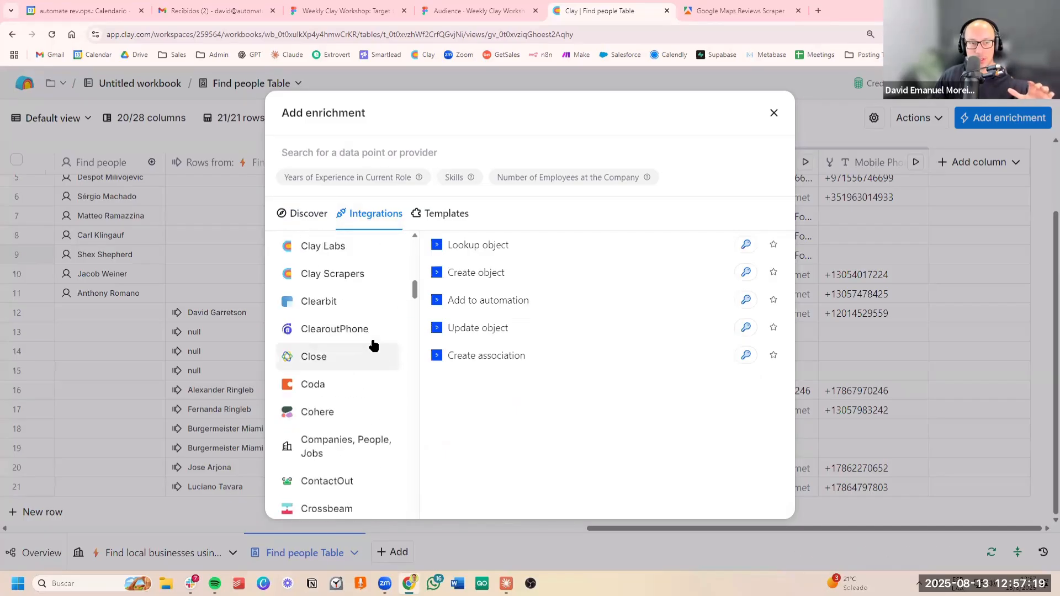
scroll(370, 349, "down", 10)
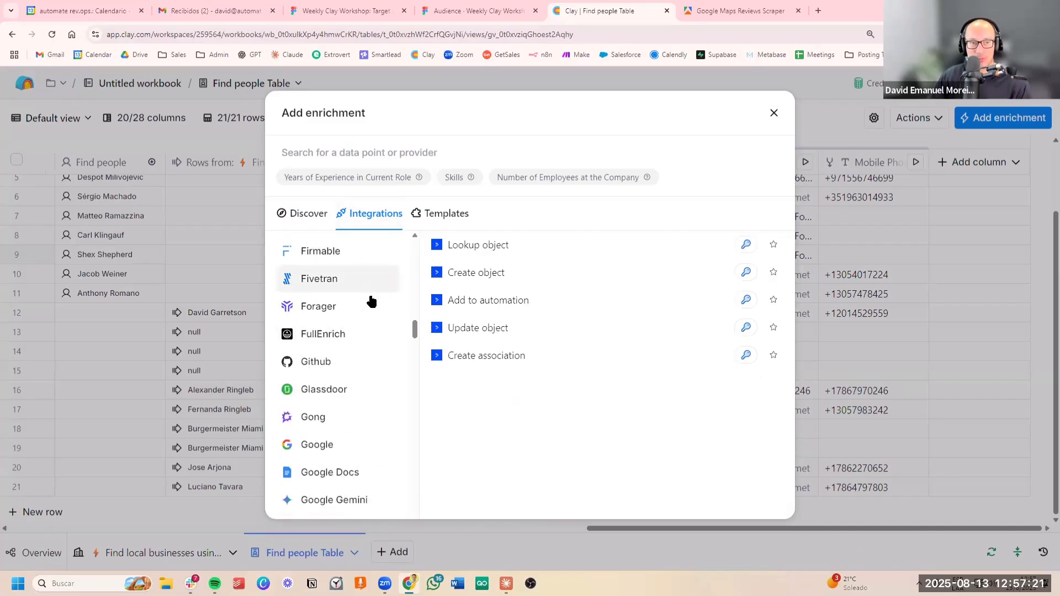
scroll(375, 304, "down", 5)
scroll(373, 312, "down", 13)
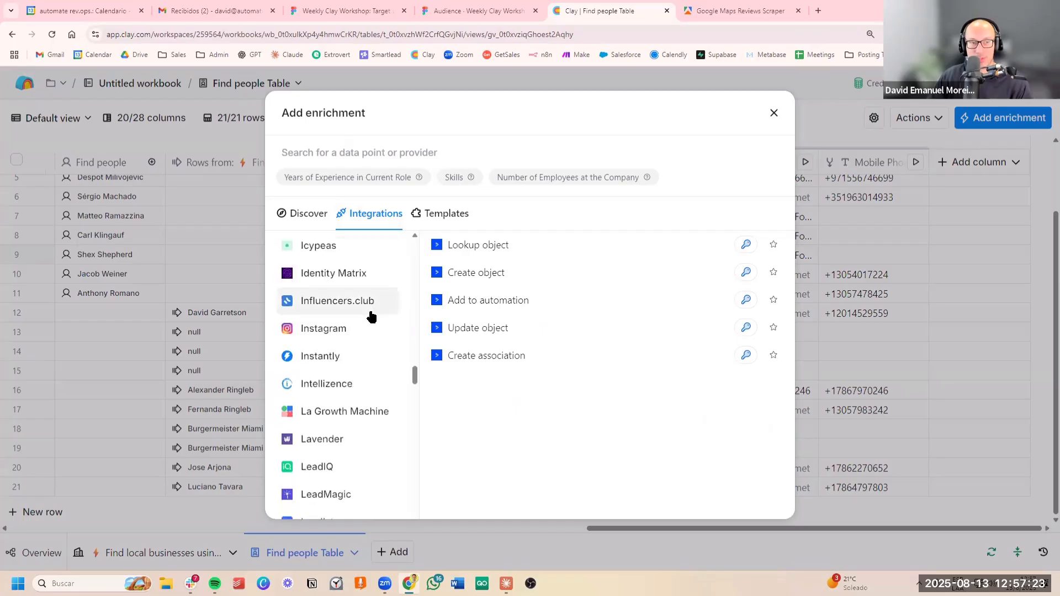
scroll(371, 320, "down", 10)
scroll(371, 320, "up", 8)
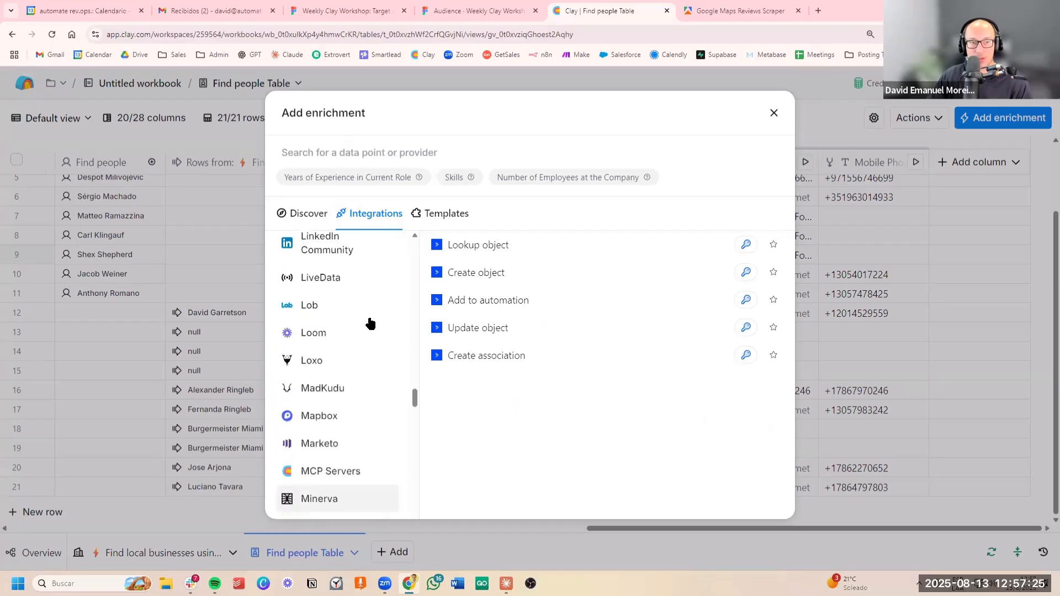
scroll(370, 321, "down", 12)
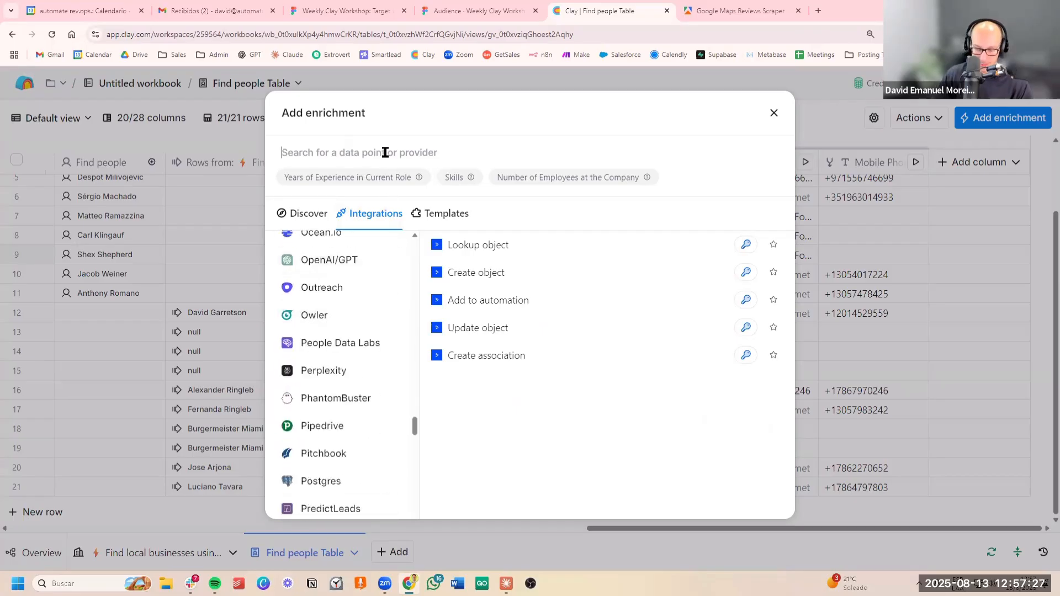
Step: Search the enrichments for smartlead and choose the Smartlead.ai Add Lead to Campaign action
type("smart")
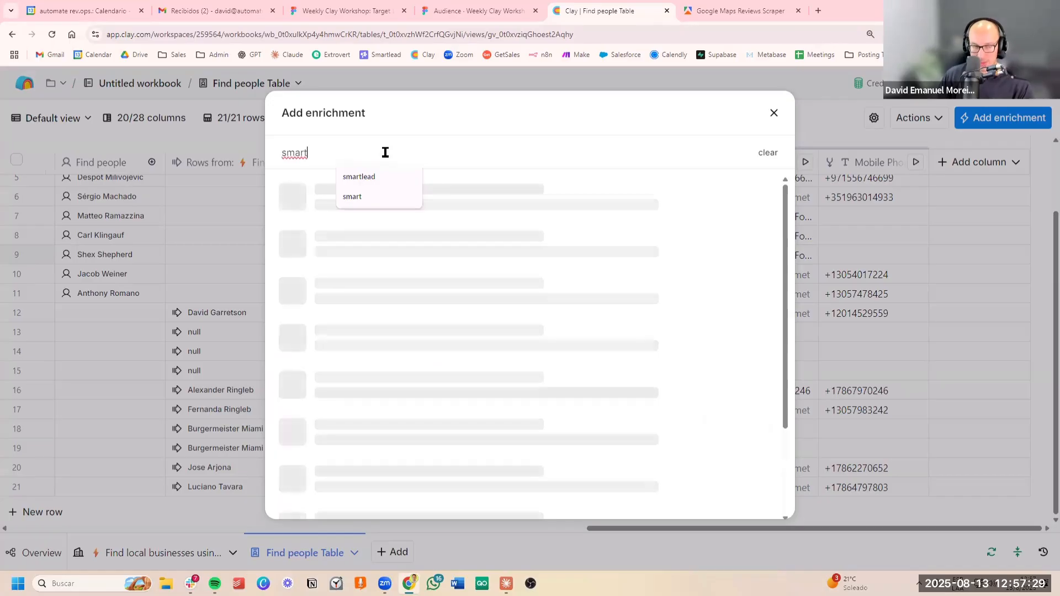
type("lead")
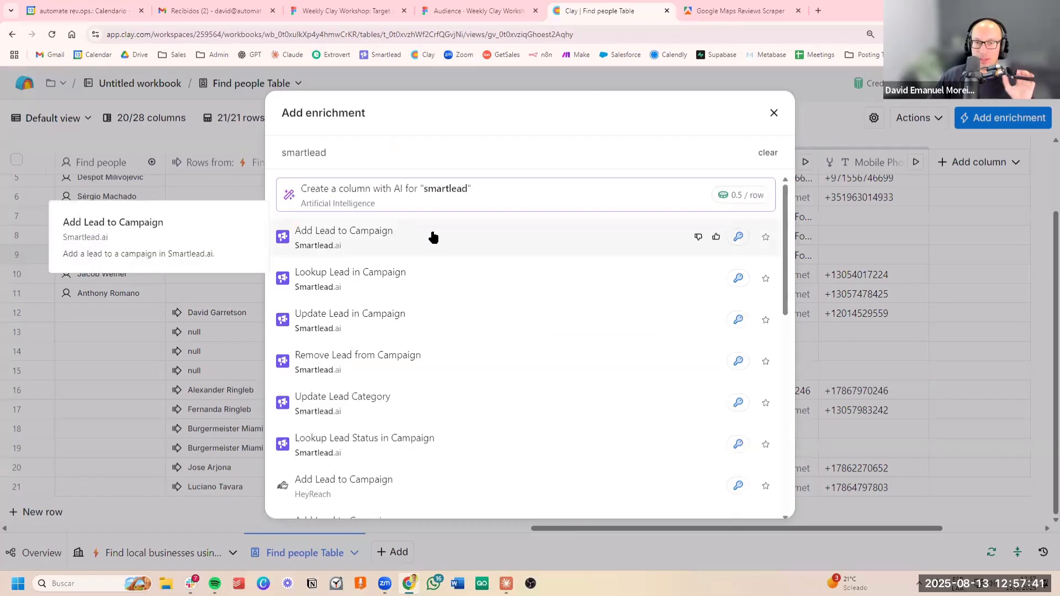
left_click(420, 245)
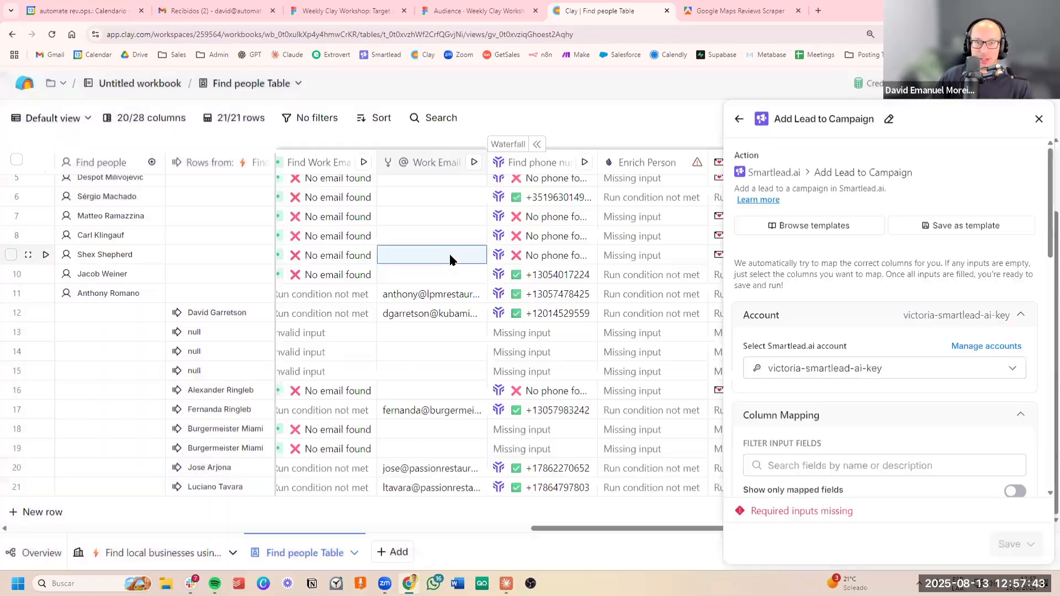
Step: Set the Campaign ID to Campaign -Tier 1 and review the Smartlead account and mapped lead fields
scroll(894, 309, "down", 6)
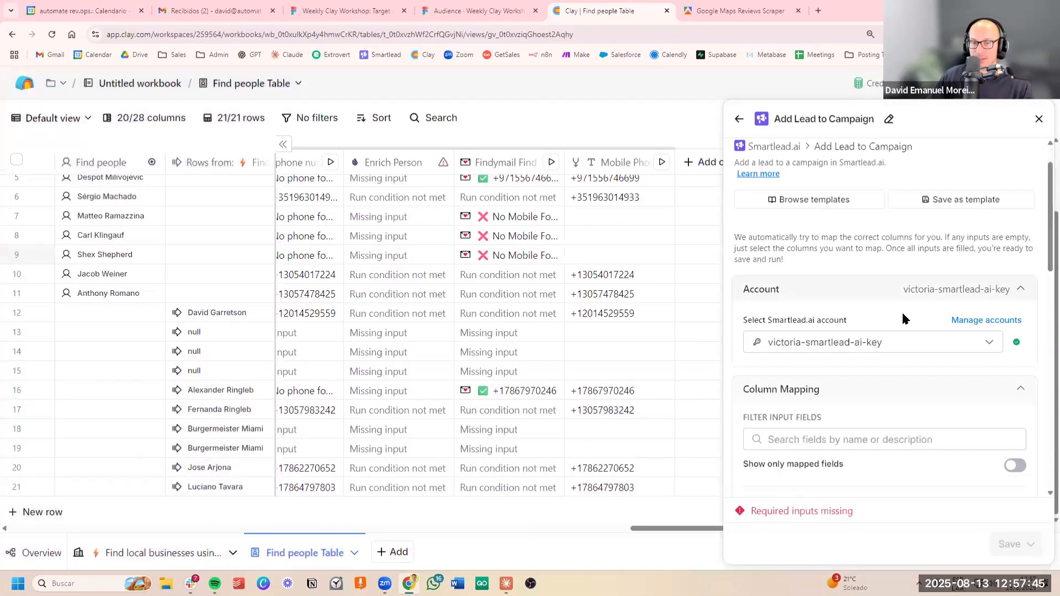
left_click(906, 207)
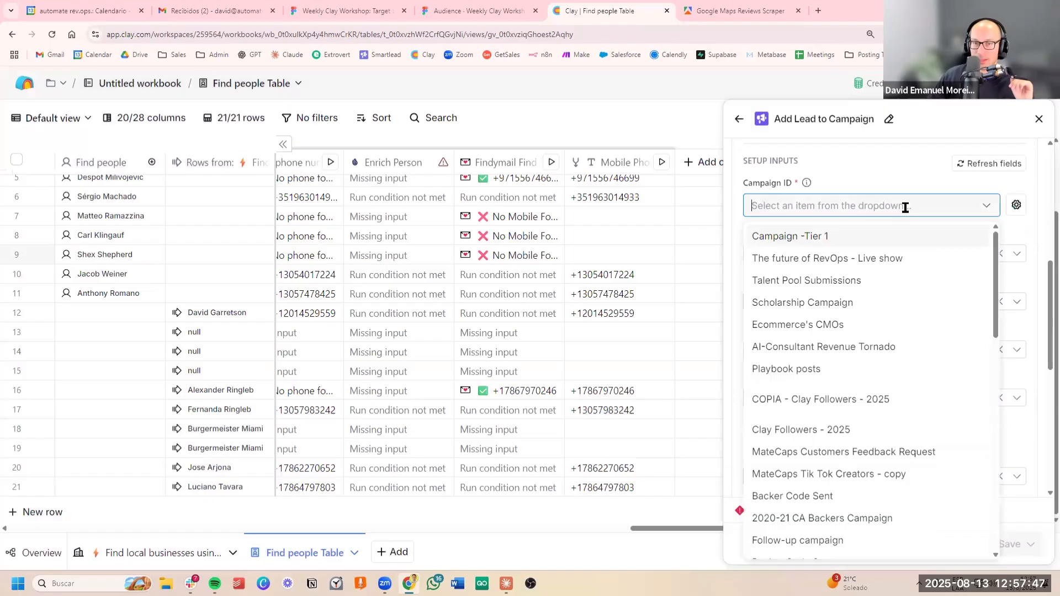
left_click(889, 236)
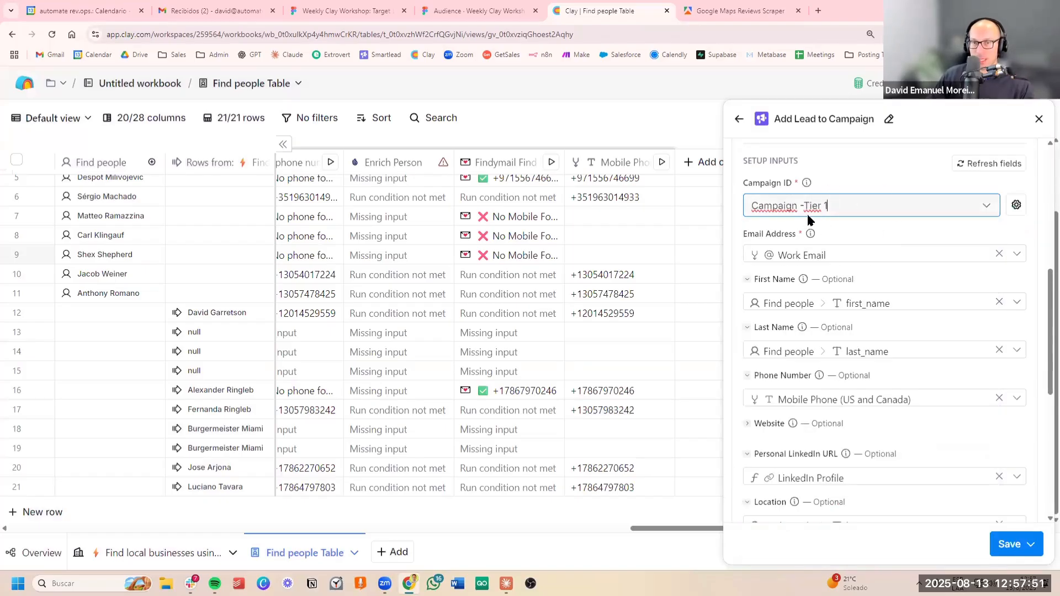
scroll(961, 277, "up", 6)
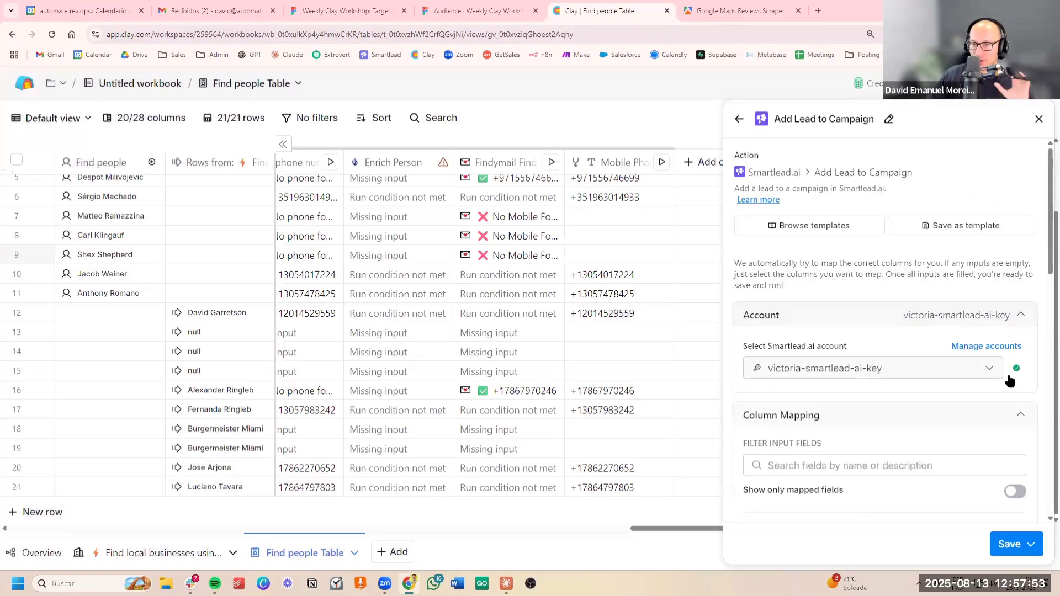
scroll(975, 388, "down", 6)
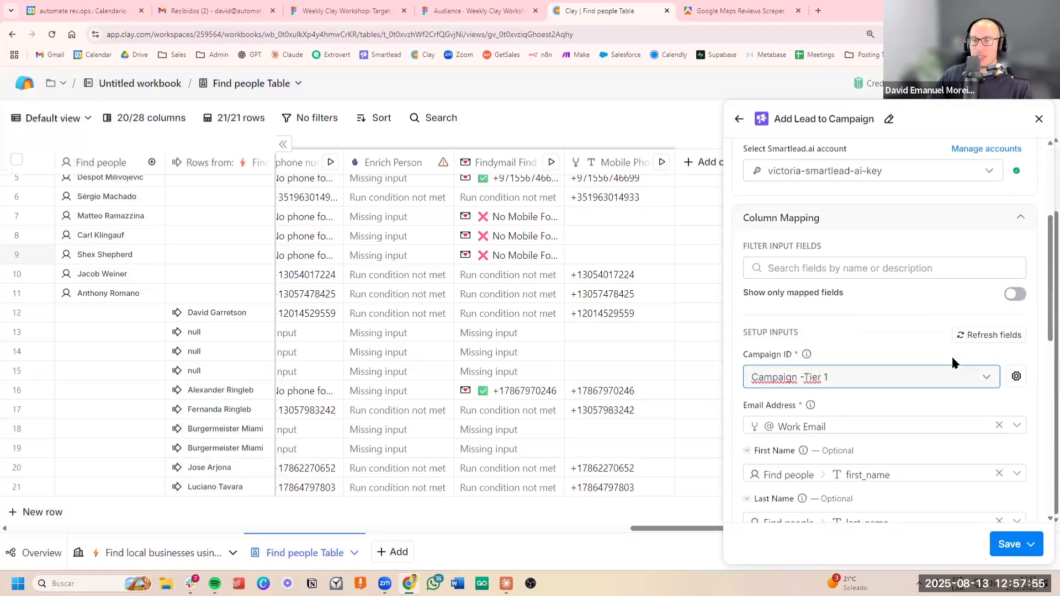
scroll(901, 390, "down", 5)
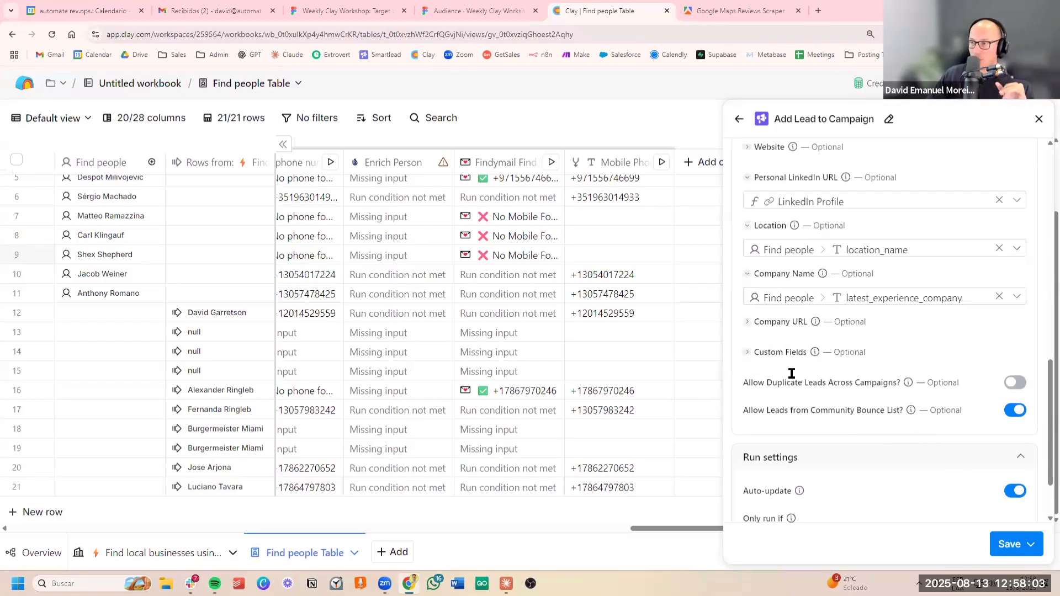
Step: Expand the Custom Fields input, review the run settings and save Add Lead to Campaign as a new table column
left_click(780, 356)
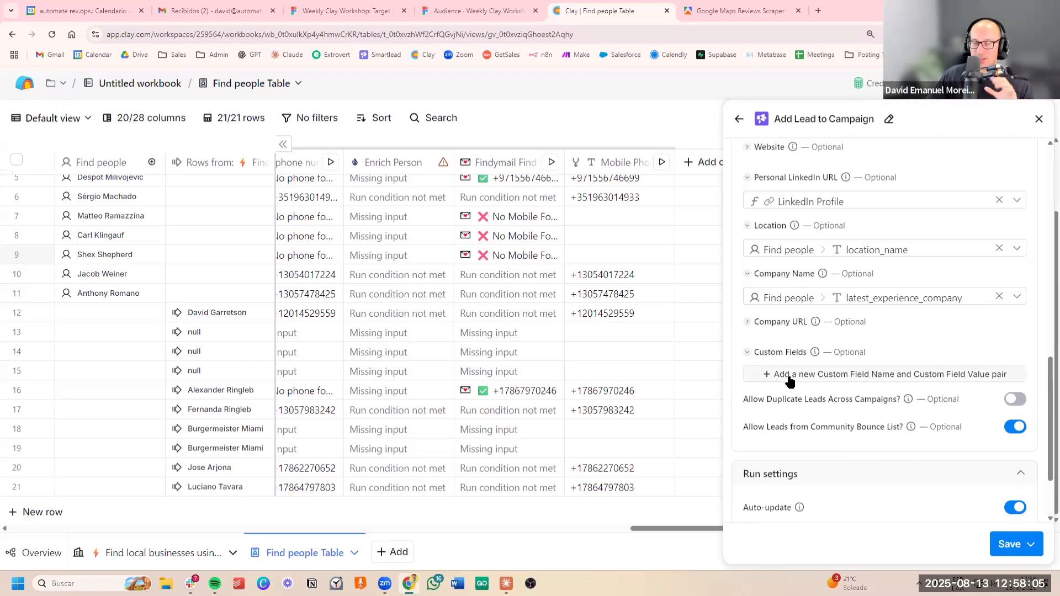
scroll(878, 429, "down", 2)
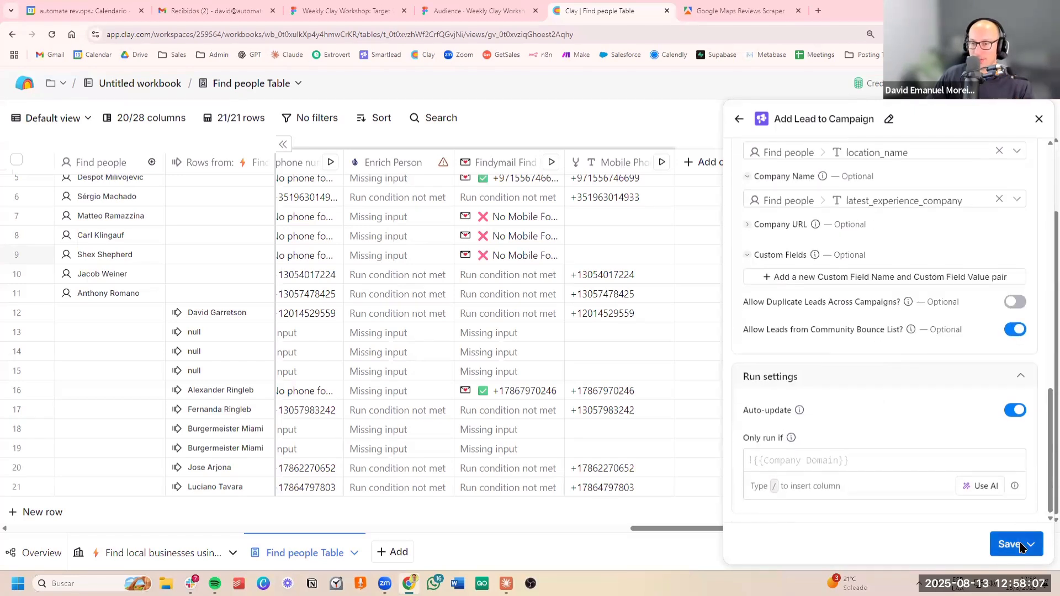
left_click(1021, 545)
left_click(988, 516)
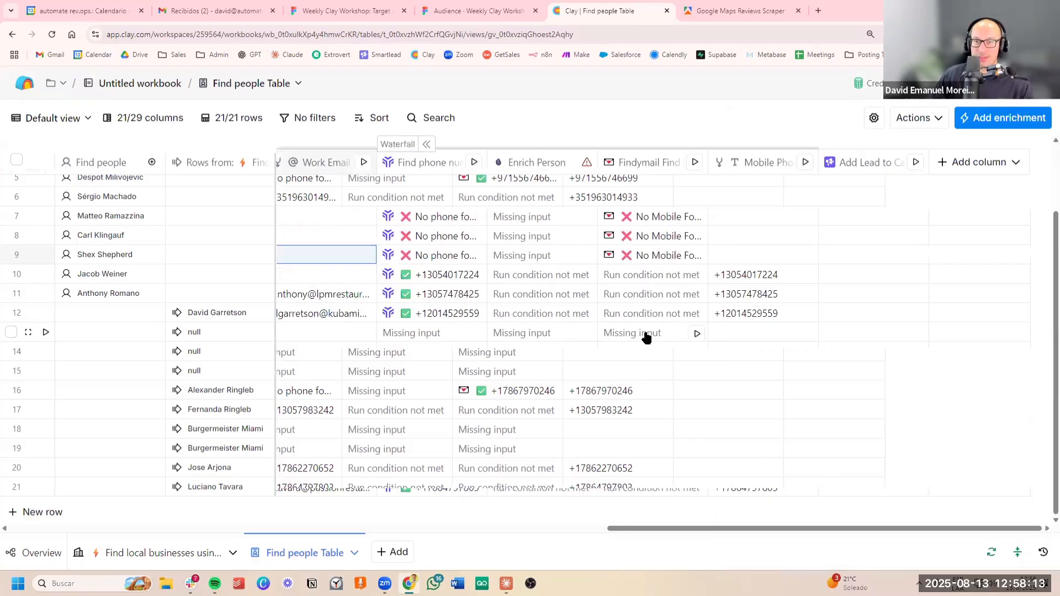
scroll(647, 338, "up", 2)
scroll(562, 279, "left", 5)
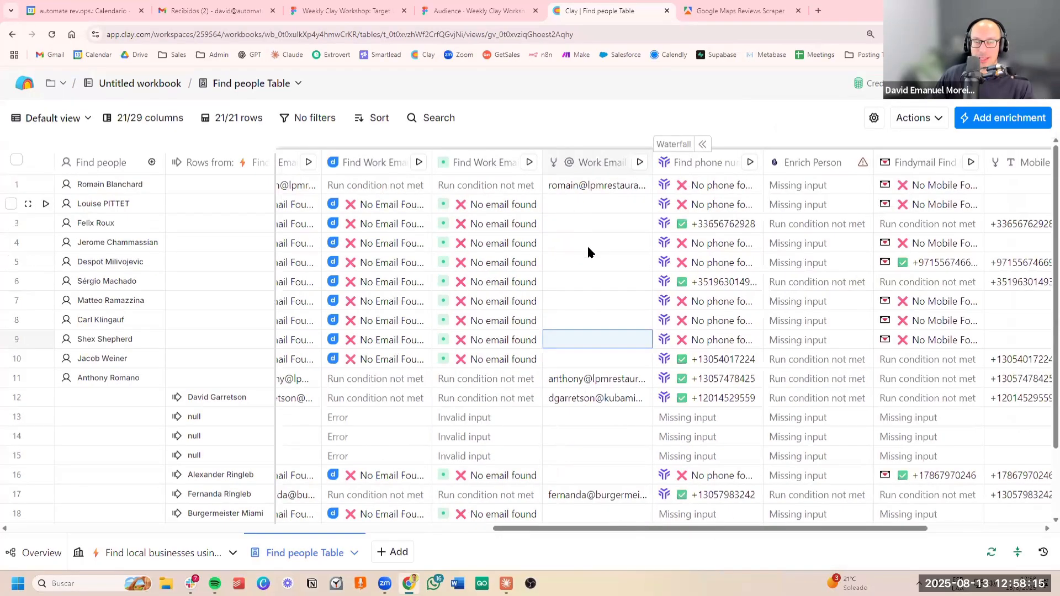
scroll(588, 252, "right", 5)
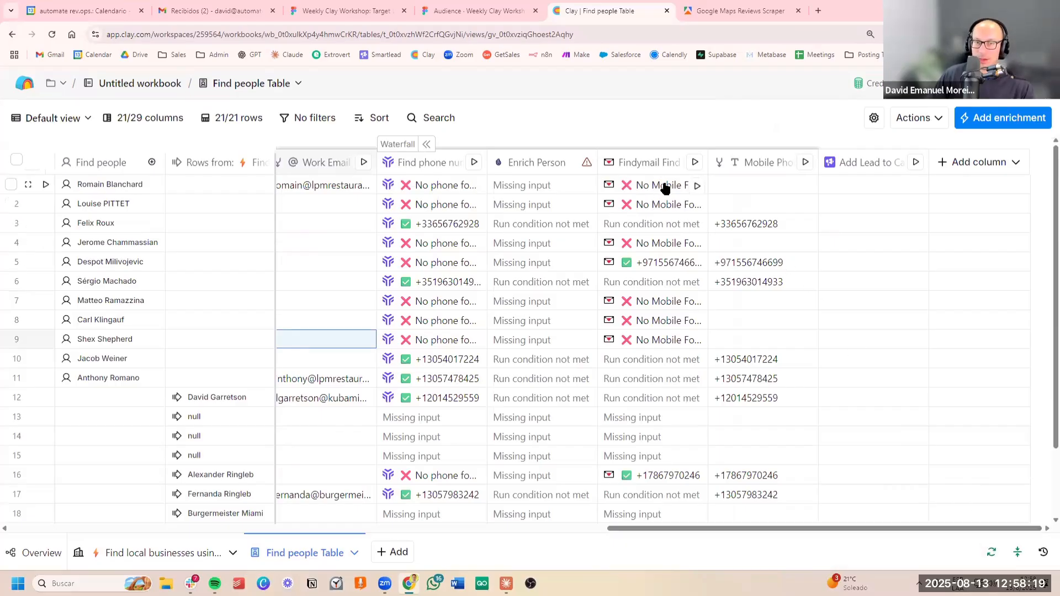
Step: Look over the people table's email and phone columns and search the enrichments for heyreach
scroll(675, 224, "left", 10)
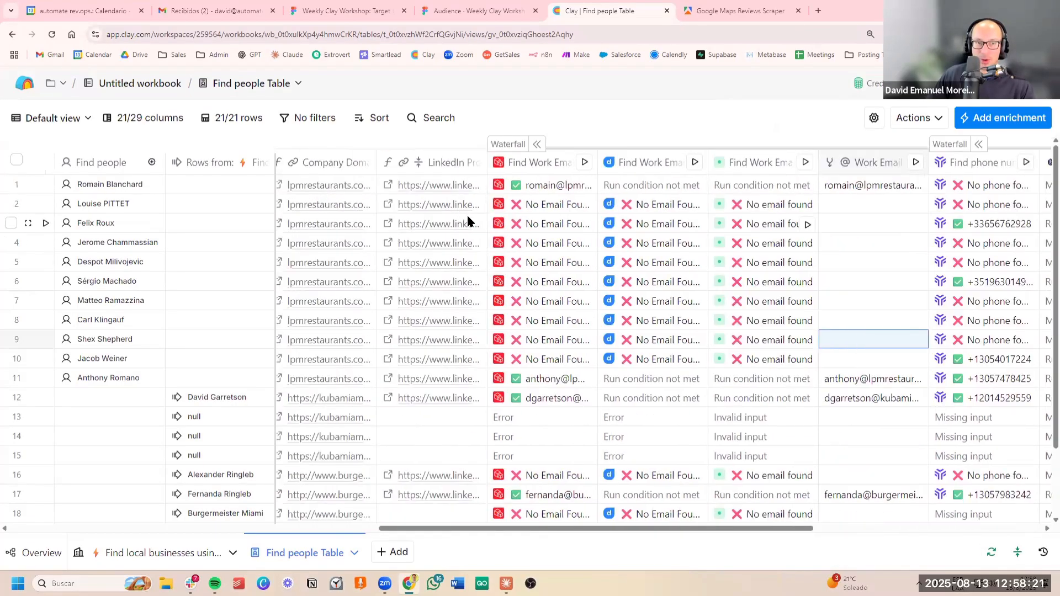
scroll(467, 221, "right", 10)
left_click(997, 164)
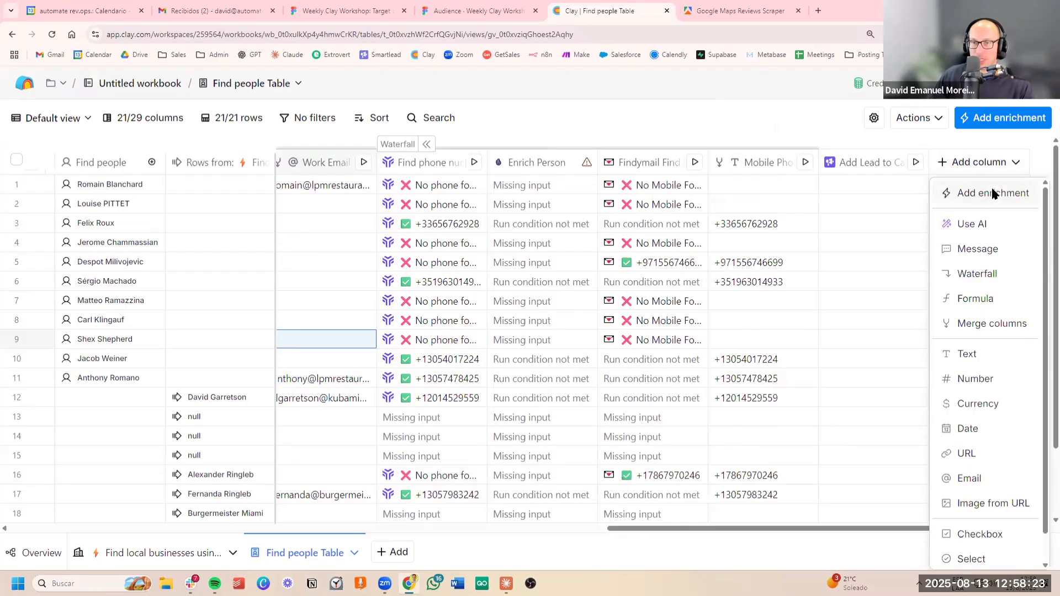
left_click(992, 193)
type("heyrea")
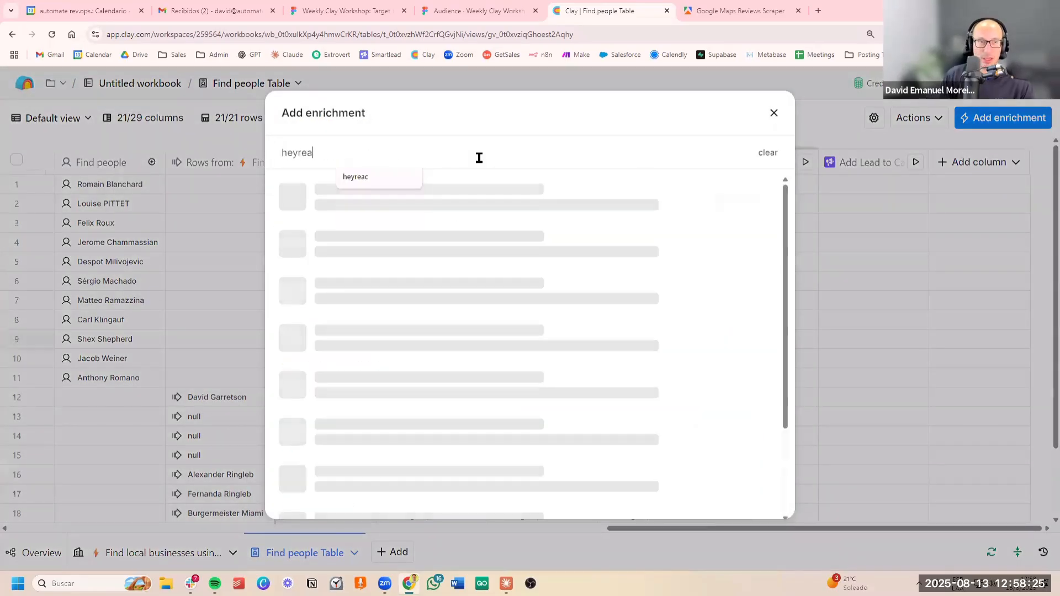
type("ch")
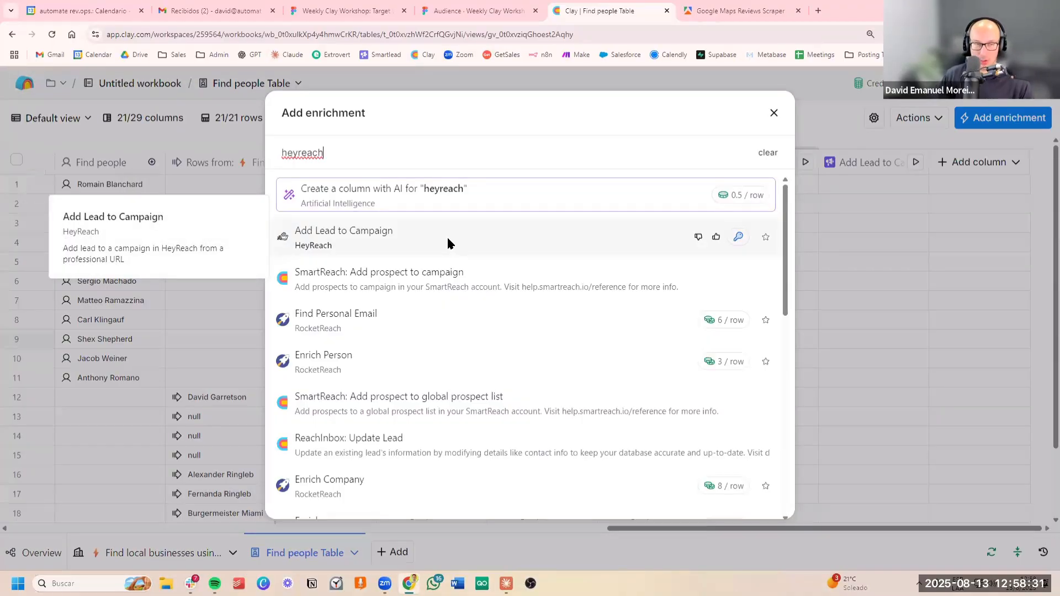
Step: Search the enrichments for lemlist instead and choose the Lemlist Add Lead to Campaign action
key("ctrl+a")
type("lemlist")
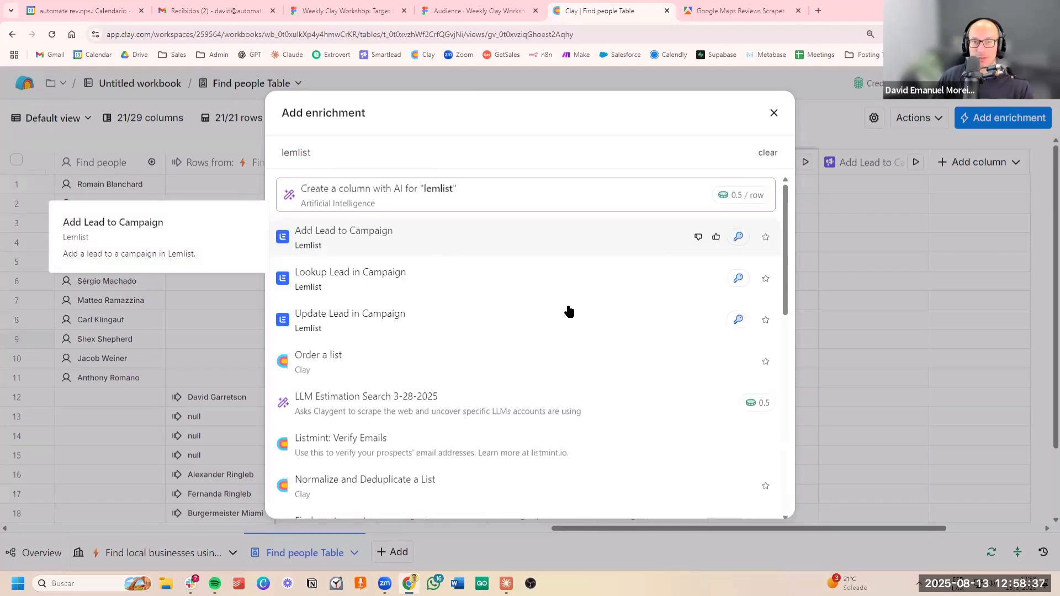
left_click(495, 238)
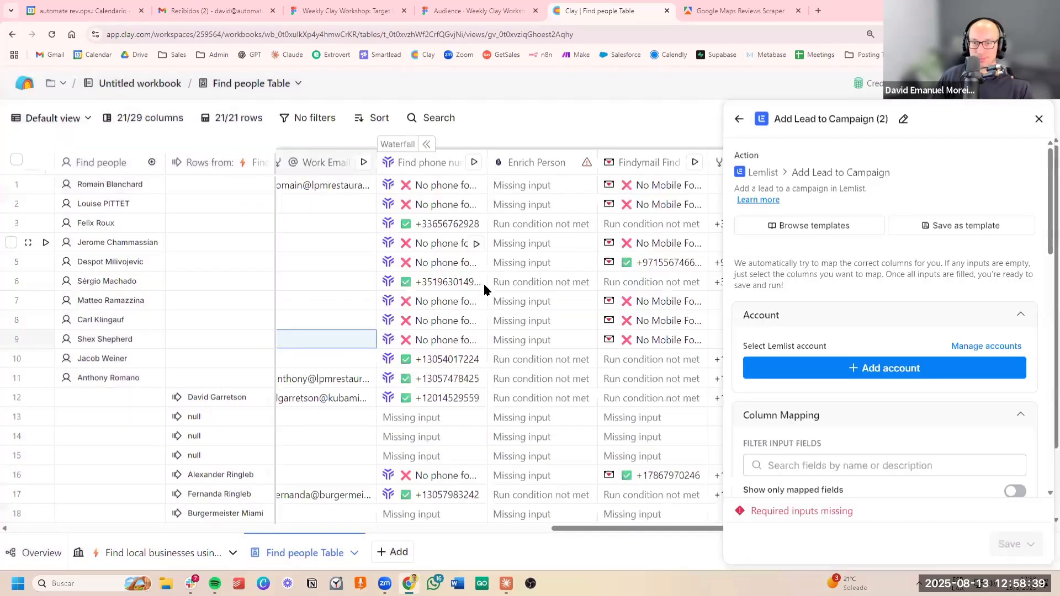
scroll(899, 300, "down", 6)
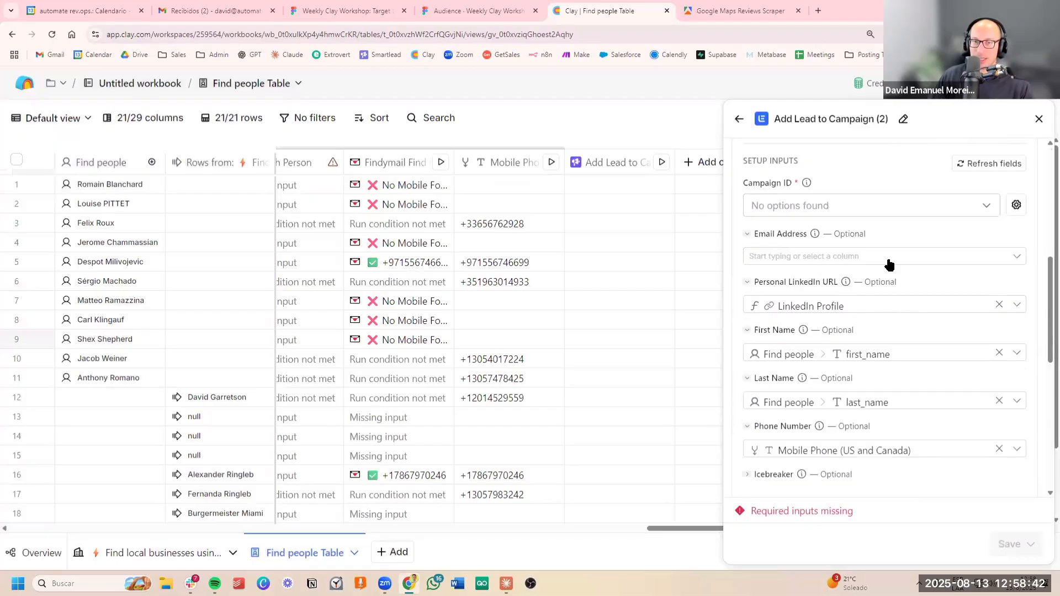
Step: Check the Lemlist action's Campaign ID, mapped lead fields and enrichment options, and close it without saving
left_click(900, 204)
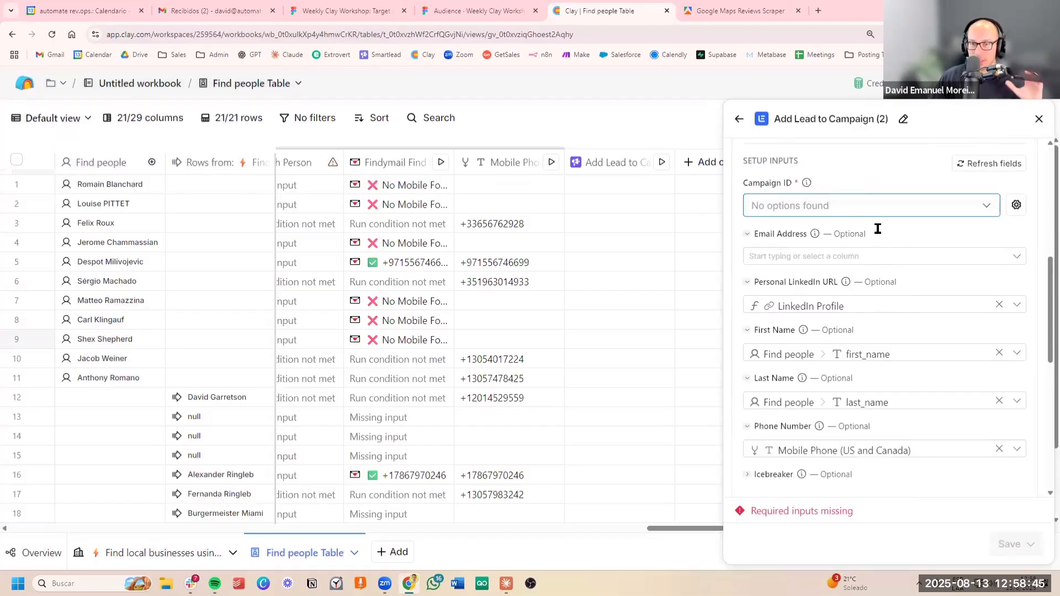
scroll(877, 229, "down", 3)
scroll(883, 381, "down", 5)
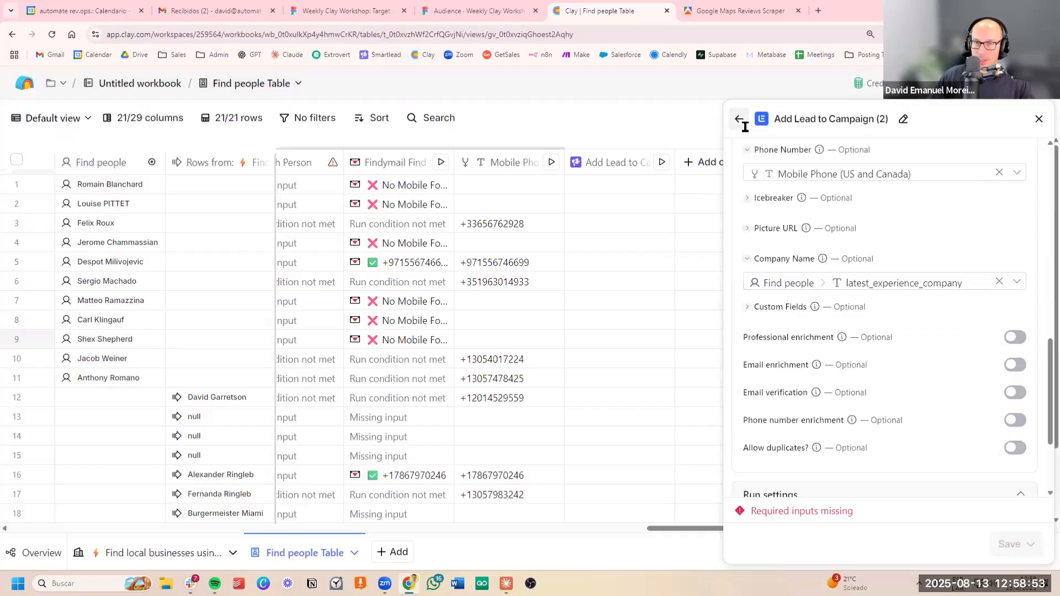
left_click(1037, 125)
left_click(544, 262)
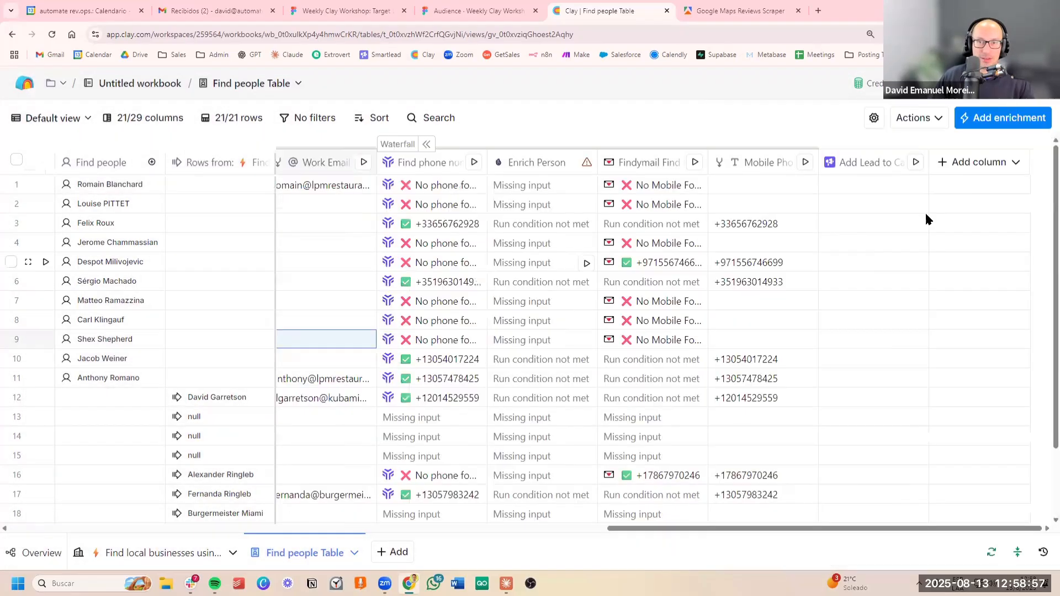
Step: Search the enrichments for http and choose Clay's HTTP API action for a new column
left_click(972, 162)
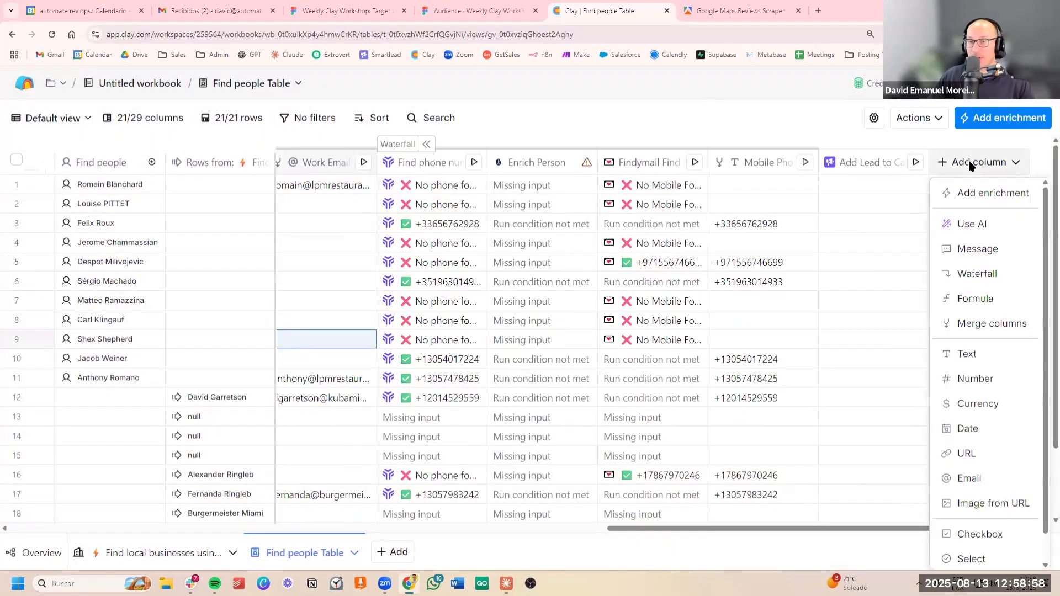
left_click(982, 193)
left_click(411, 153)
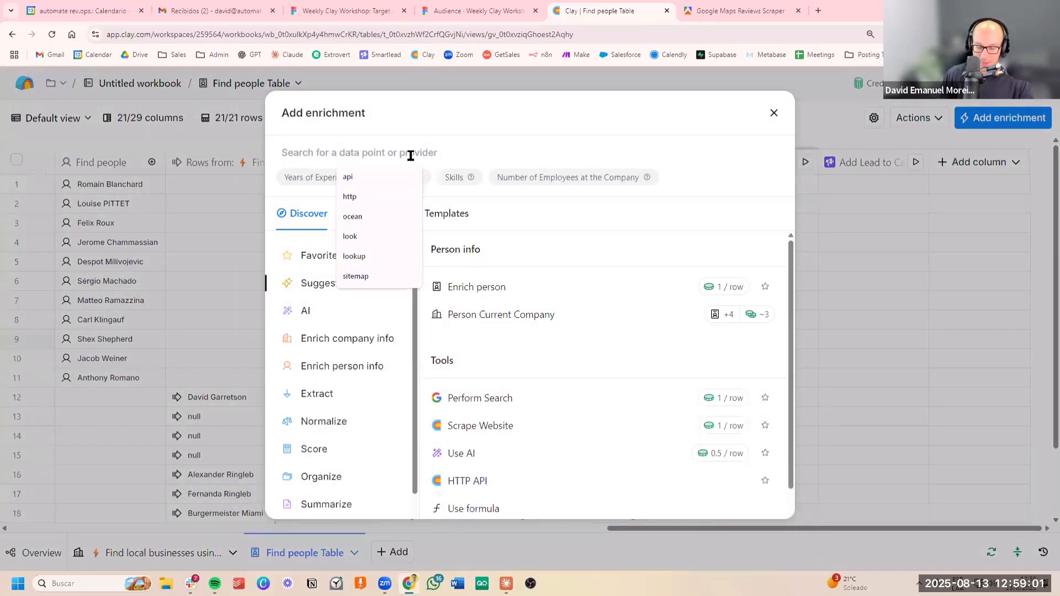
type("http")
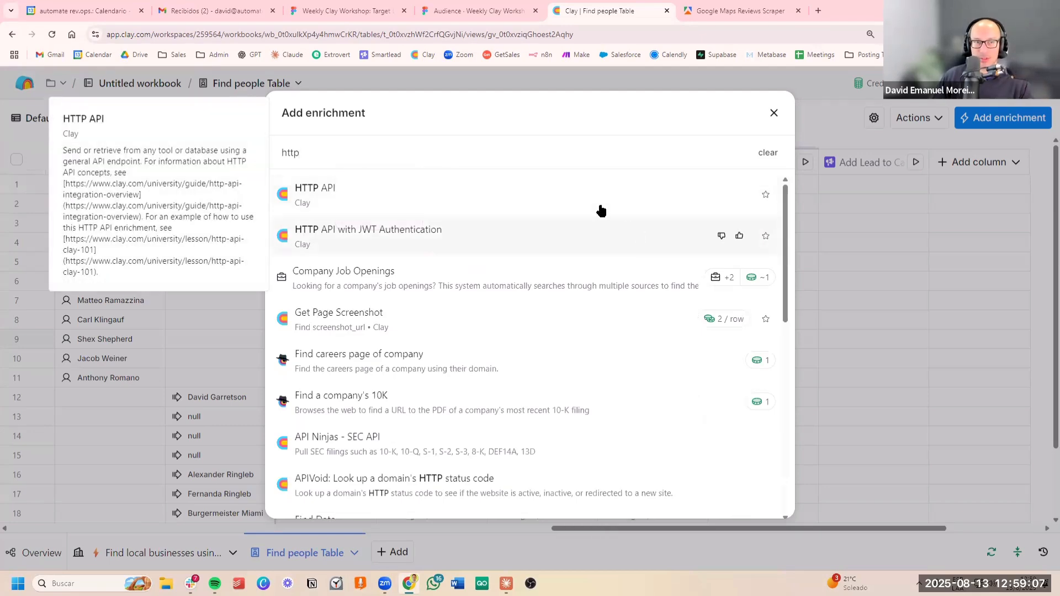
left_click(362, 193)
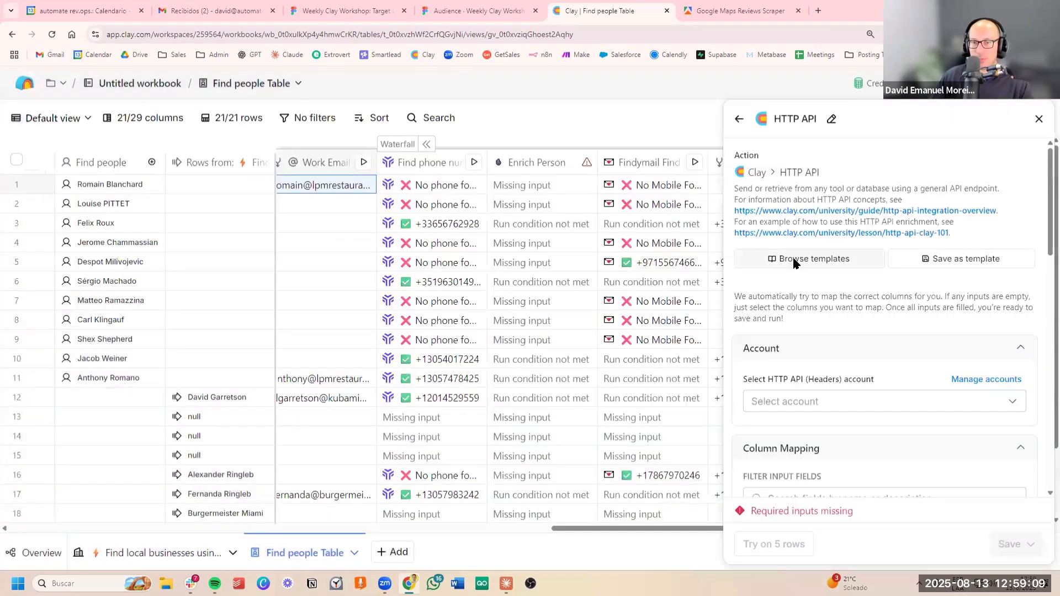
Step: Filter the HTTP API templates to those created by You and choose Send leads to GetSales
left_click(793, 263)
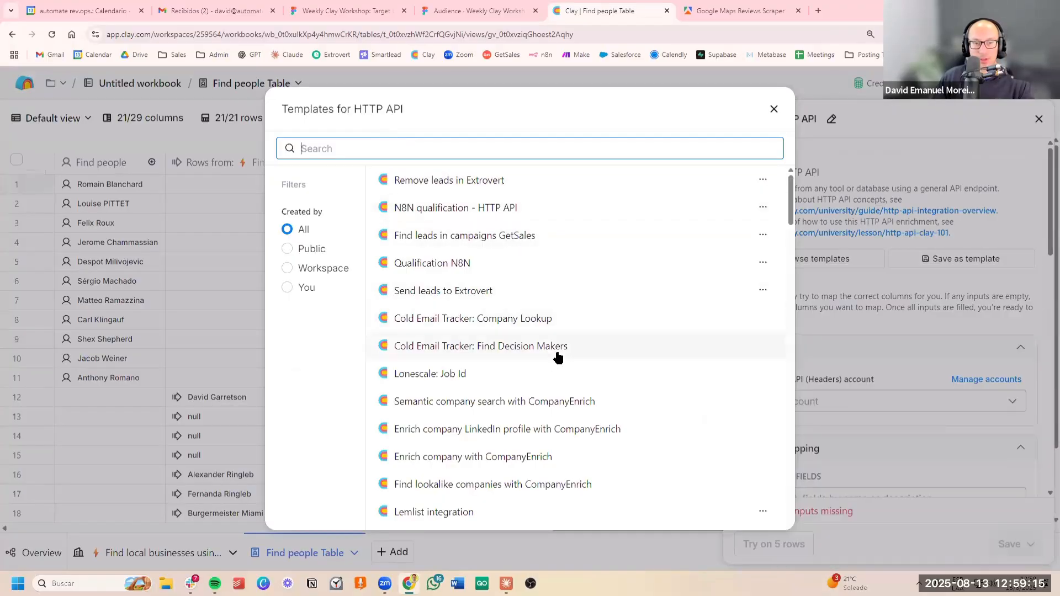
left_click(286, 289)
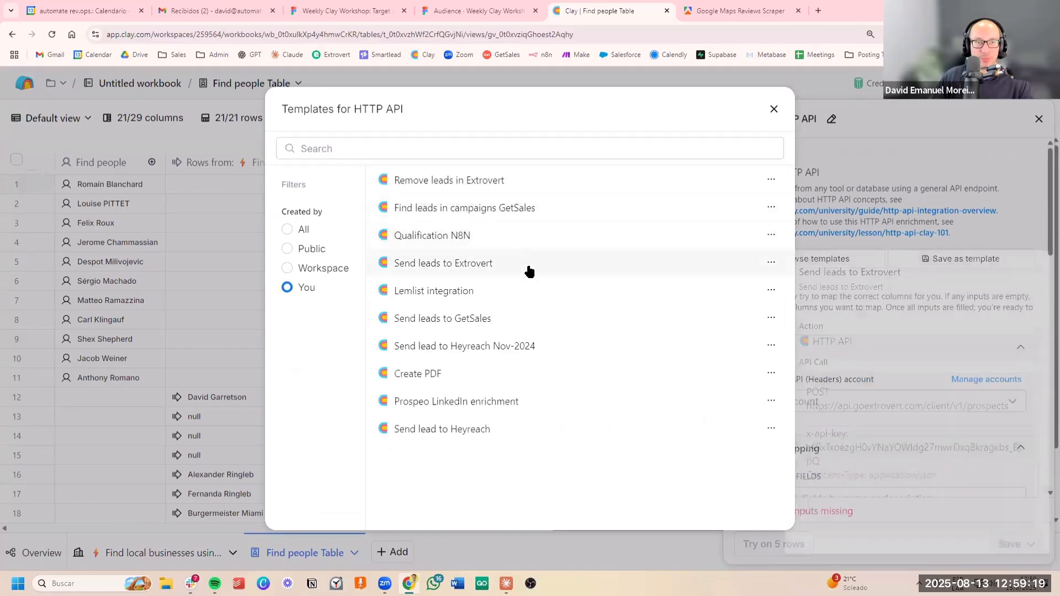
left_click(526, 321)
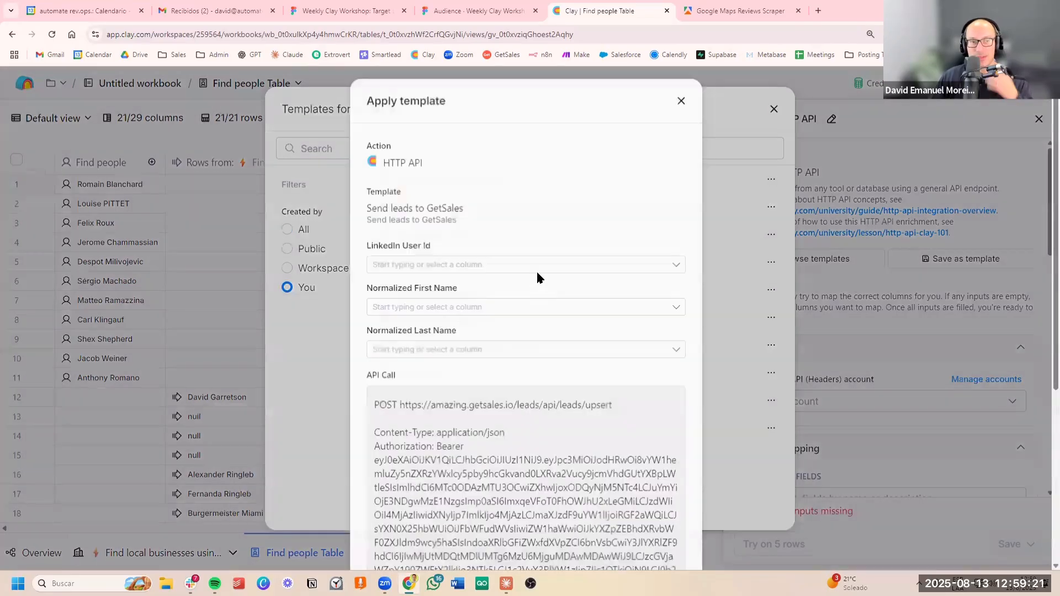
Step: Map LinkedIn User Id to LinkedIn Profile and the normalized names to First Name and Last Name, and apply the template
left_click(538, 267)
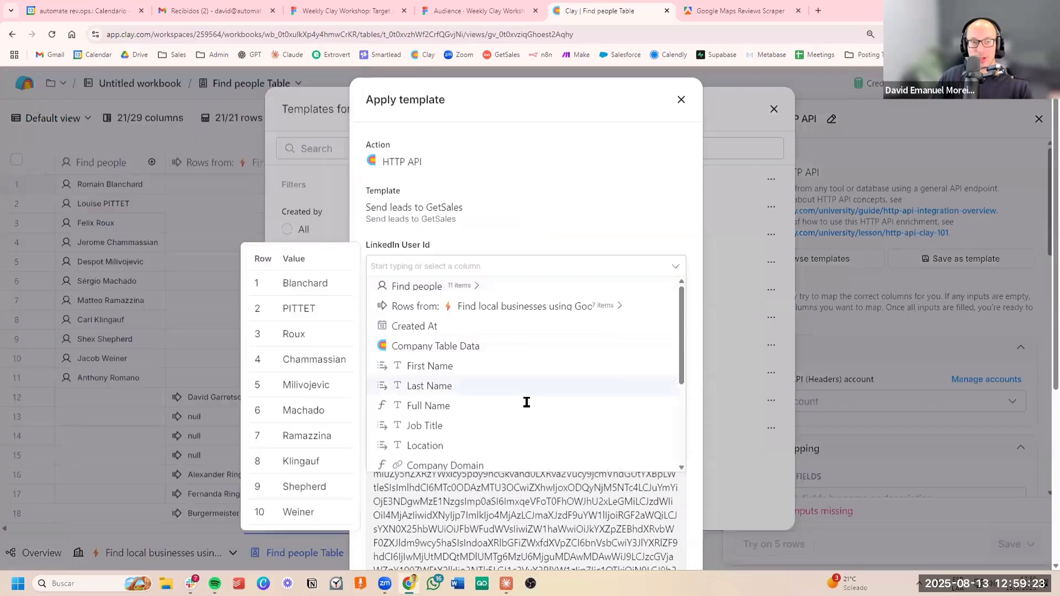
scroll(521, 386, "down", 3)
left_click(522, 361)
left_click(506, 308)
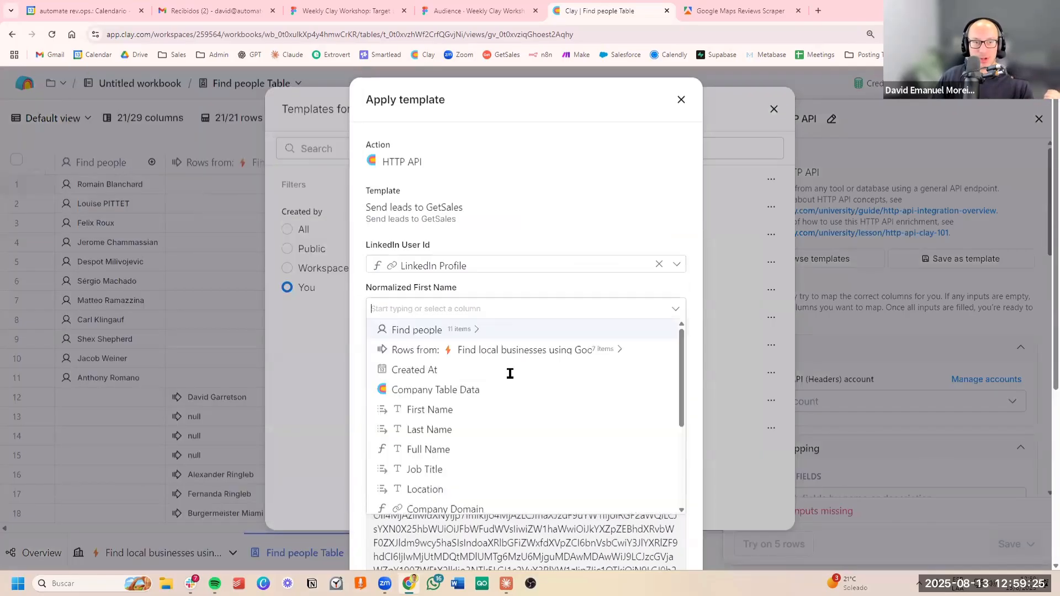
left_click(499, 408)
left_click(501, 353)
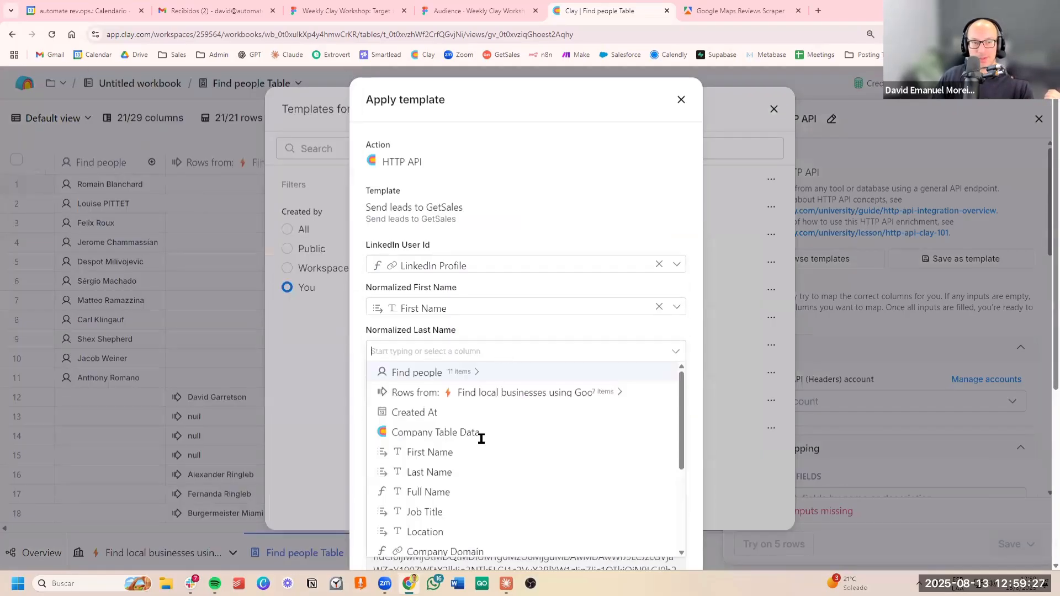
left_click(462, 469)
scroll(592, 455, "down", 5)
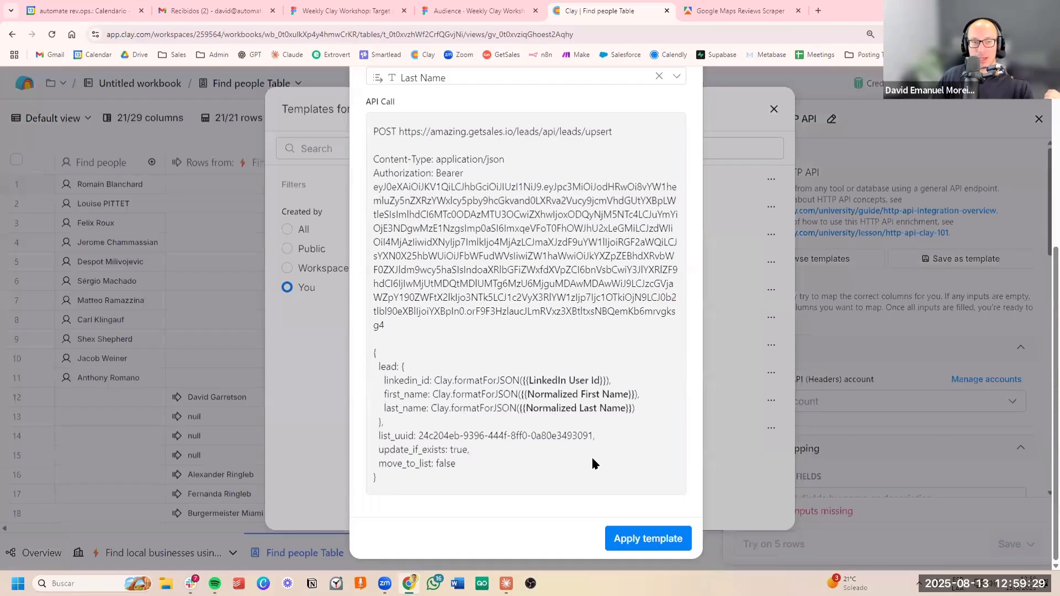
left_click(648, 538)
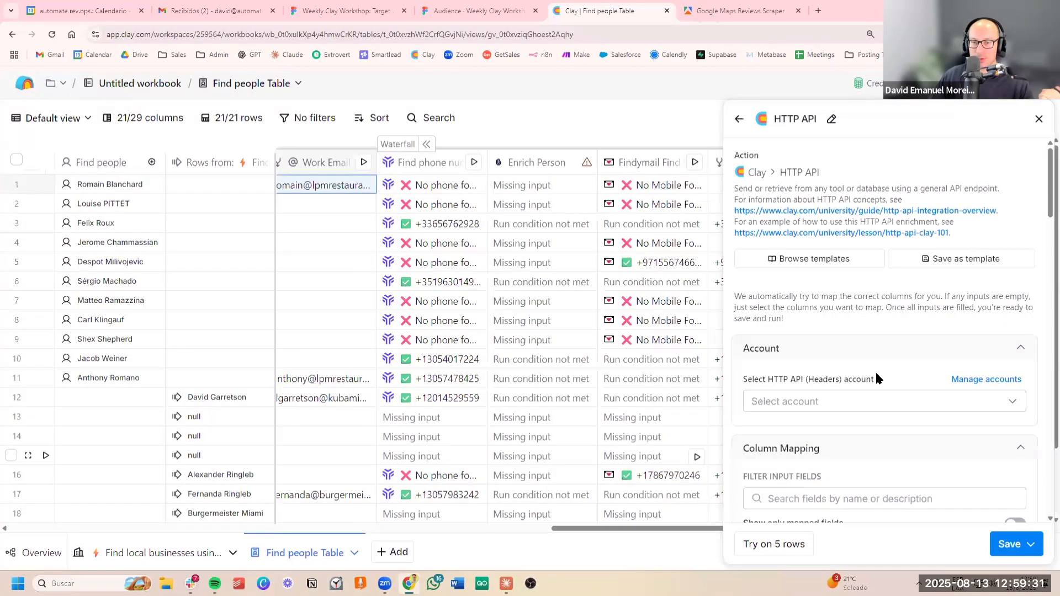
Step: Review the GetSales request's method, endpoint and JSON body, and discard the HTTP API column without saving
scroll(884, 381, "down", 3)
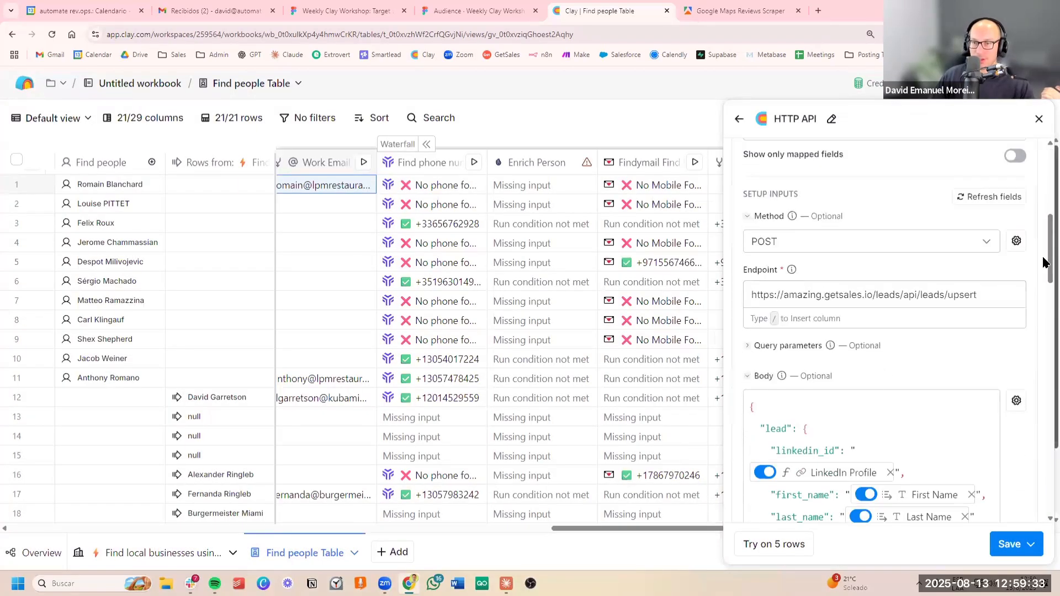
left_click_drag(1044, 260, 1044, 269)
left_click_drag(822, 250, 966, 318)
left_click(966, 317)
scroll(966, 317, "down", 2)
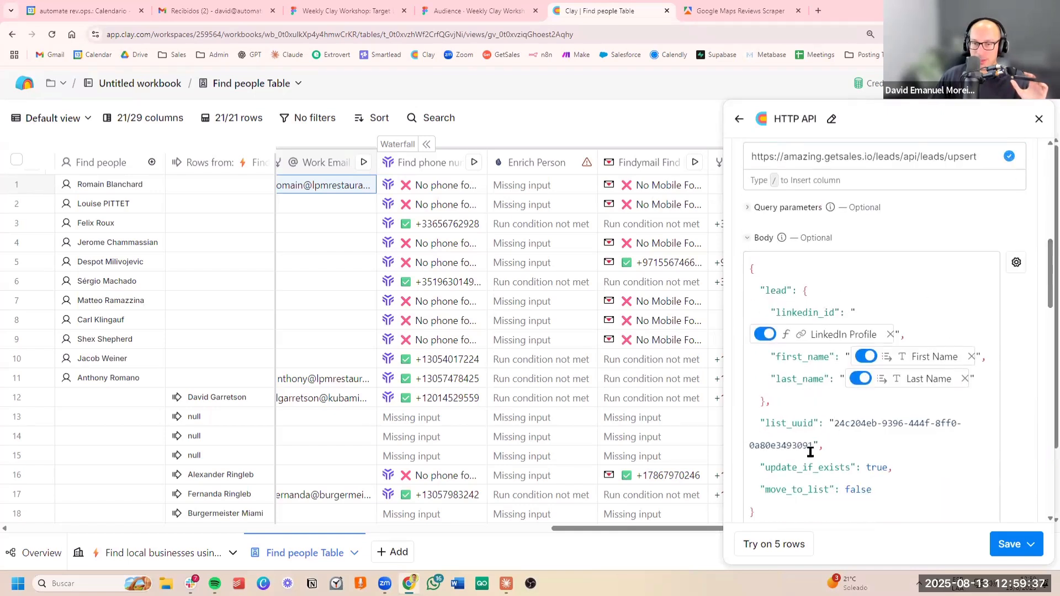
left_click_drag(879, 445, 795, 403)
left_click(905, 448)
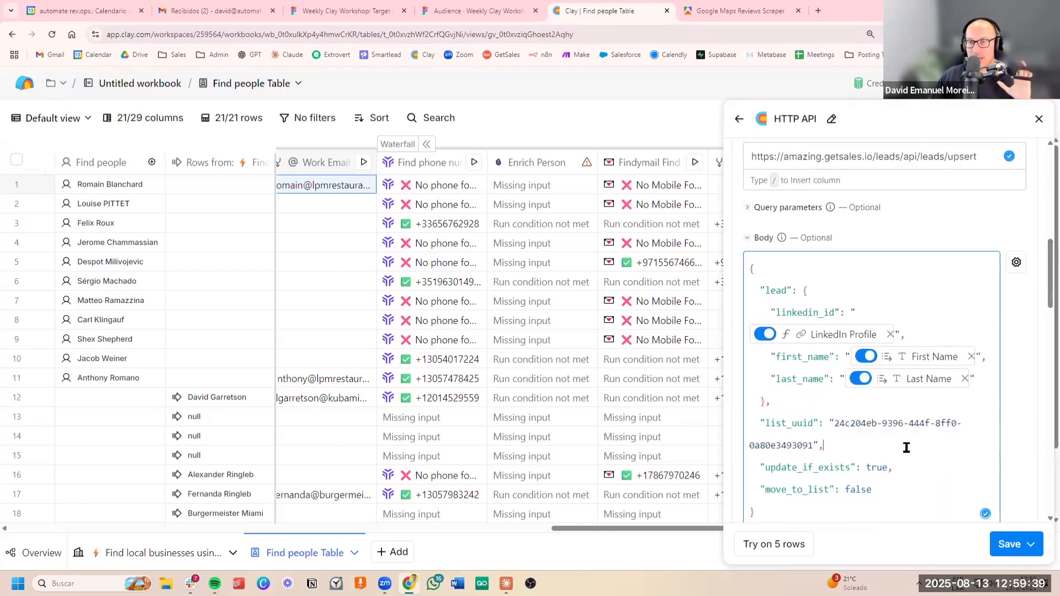
left_click(1037, 119)
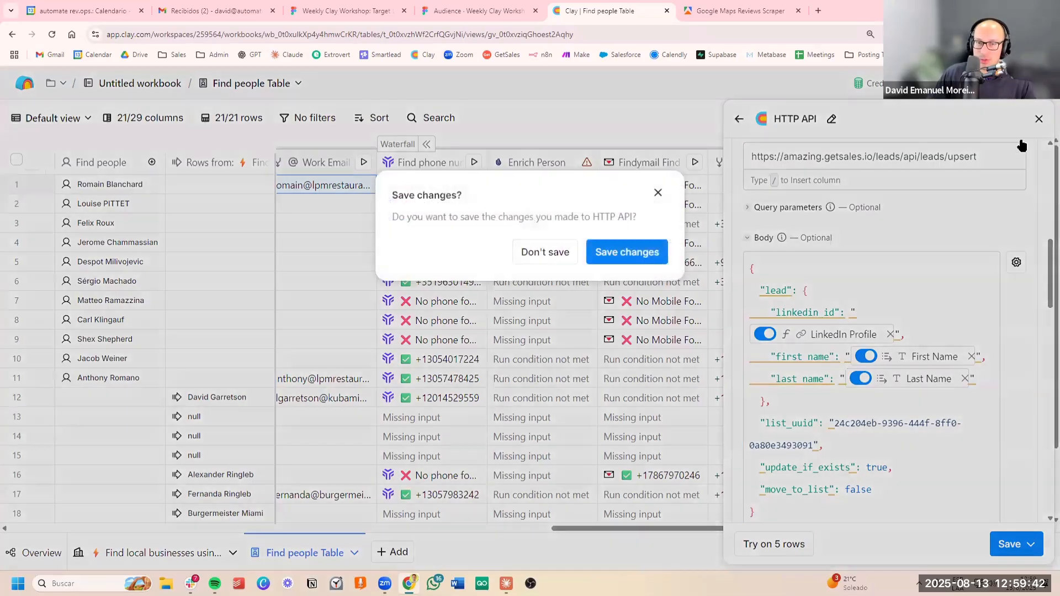
left_click(545, 252)
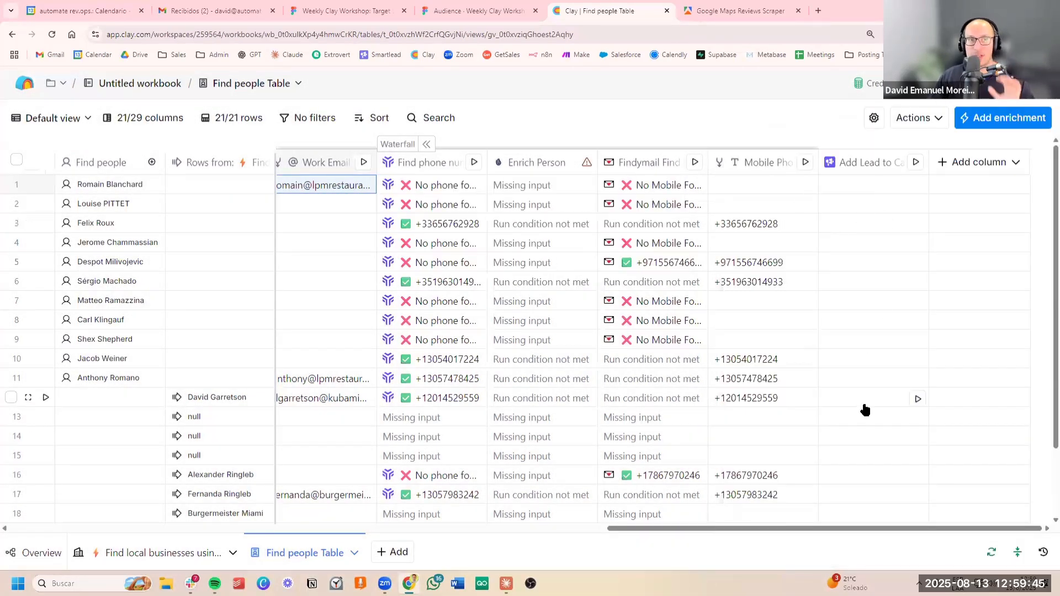
Step: Switch to the Figma workshop deck and go through the workflow summary to the Your Next Step slide
left_click(475, 11)
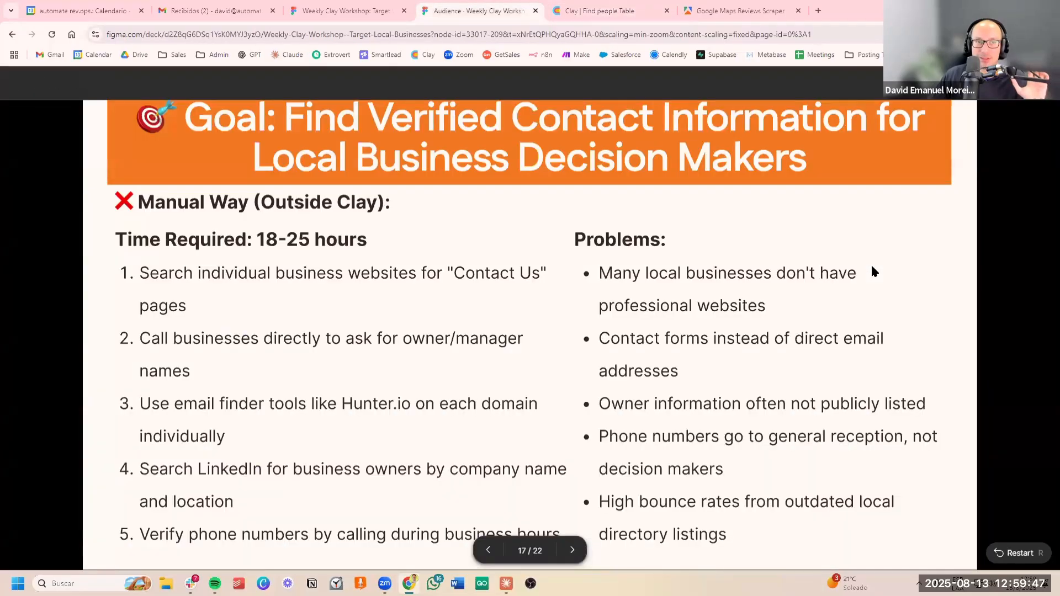
key("Right")
key("Right")
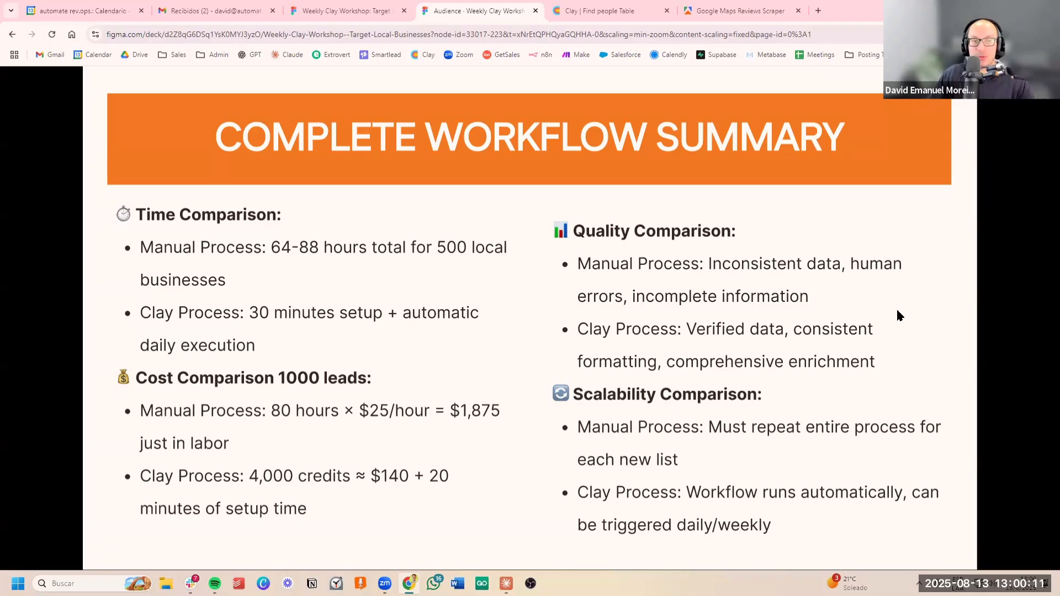
key("Right")
key("Right")
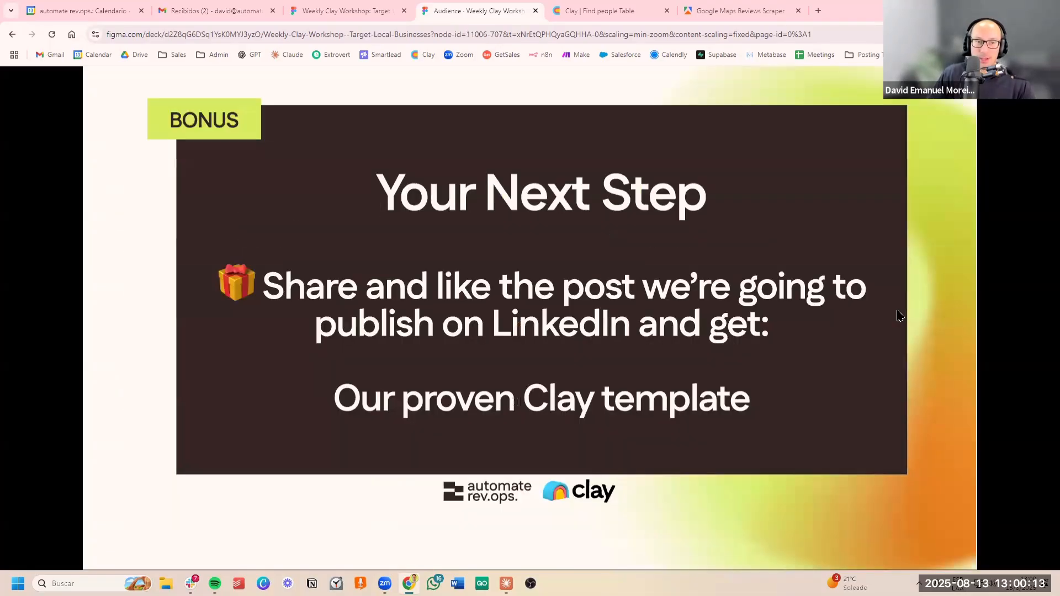
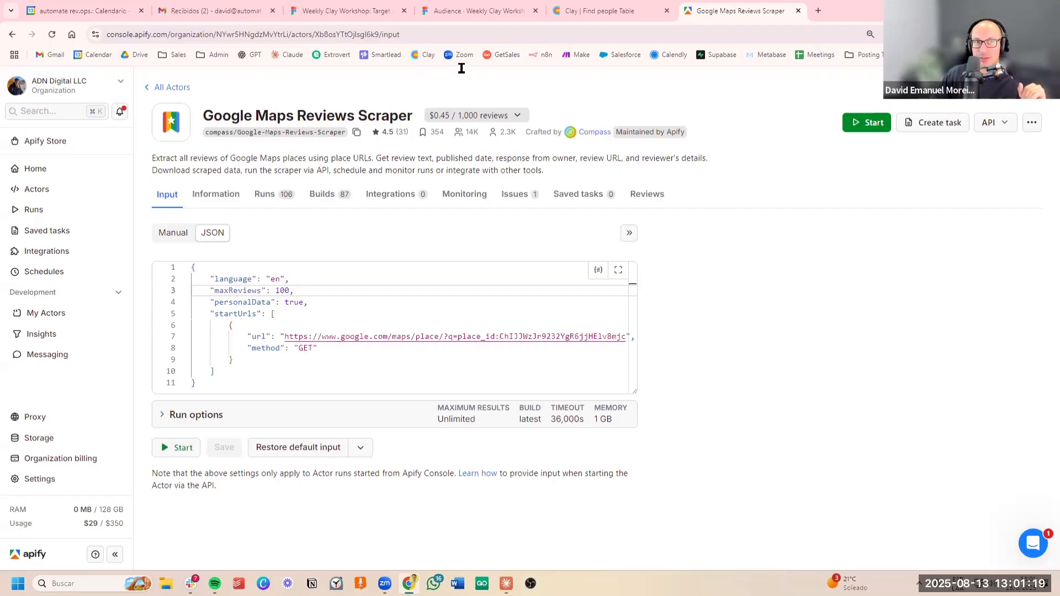
Step: In Clay's local businesses table, inspect the third row's Google reviews result, and switch to the Google Maps Reviews Scraper in Apify
left_click(587, 11)
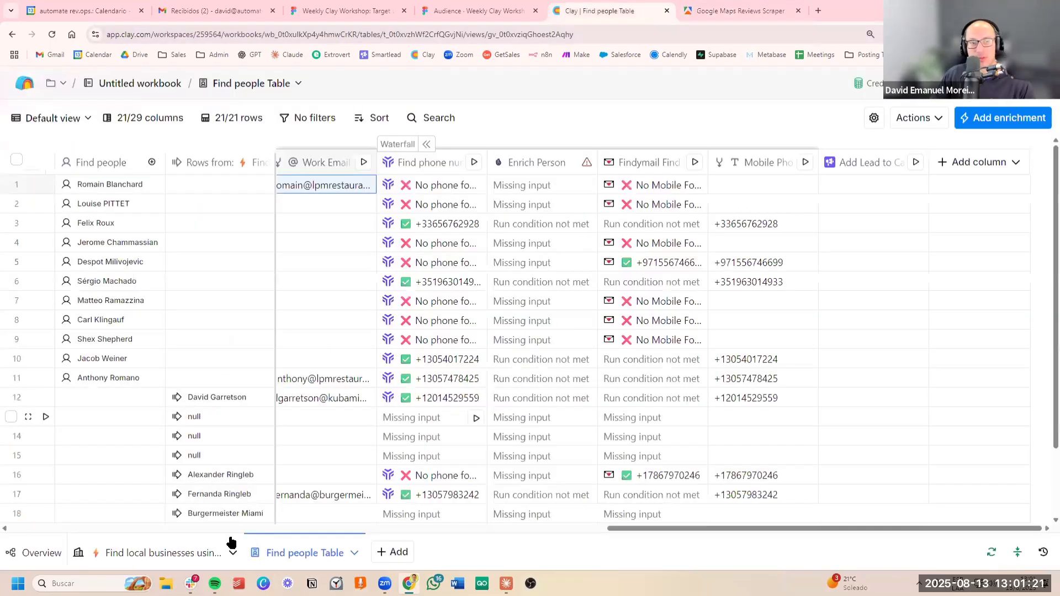
left_click(179, 554)
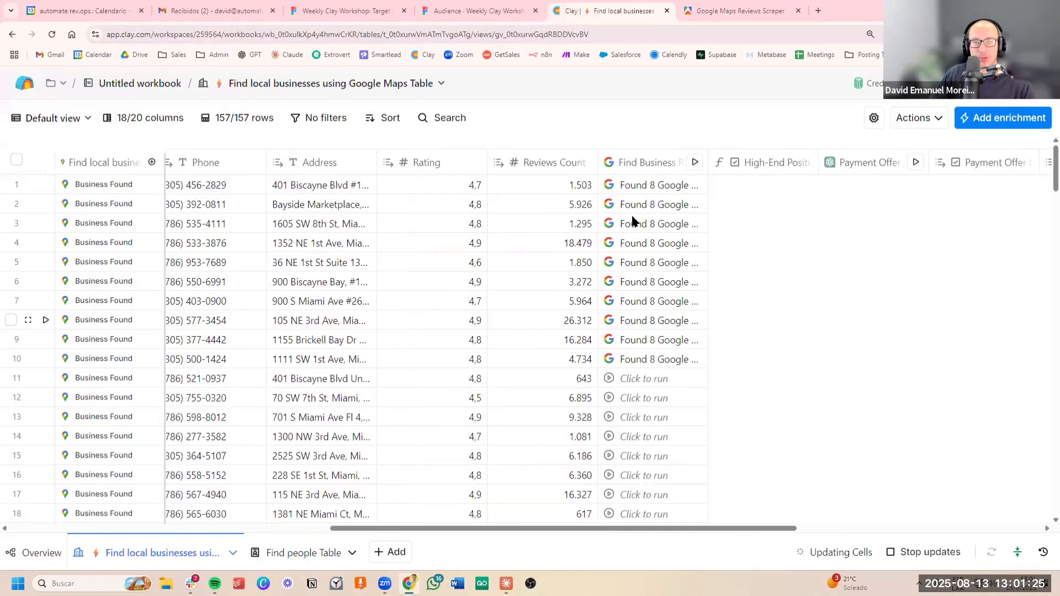
left_click(633, 223)
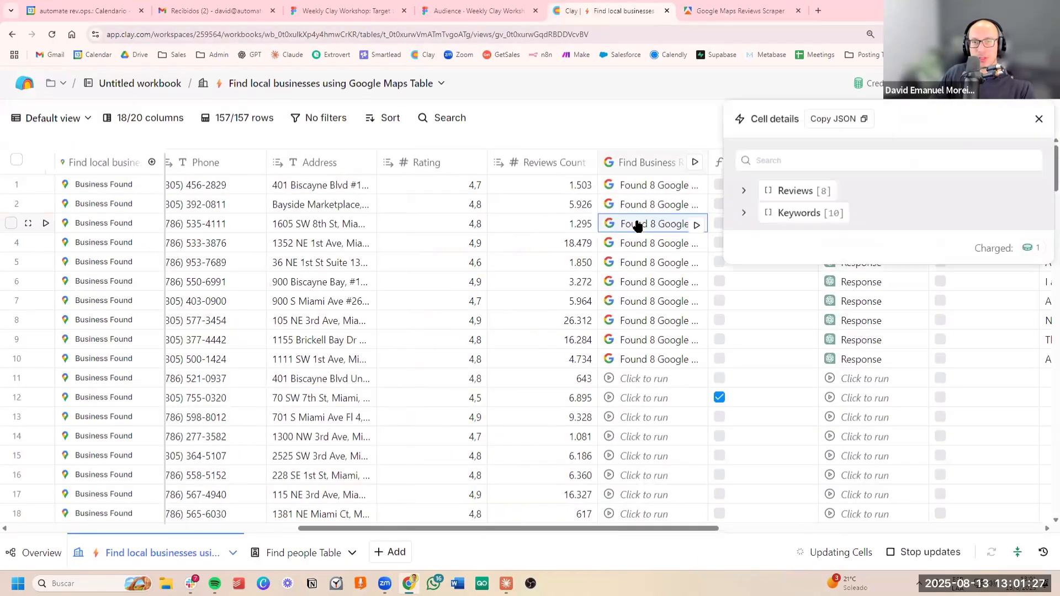
left_click(1039, 119)
left_click(743, 10)
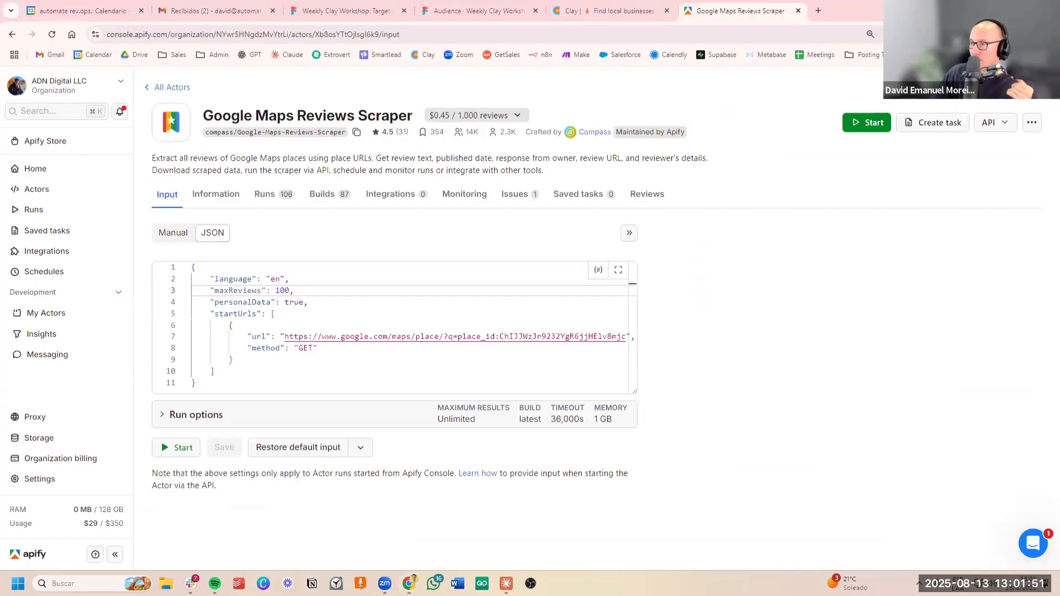
Step: Switch to the local businesses table in Clay, search the enrichments for apify, and add Run Apify Actor
left_click(608, 10)
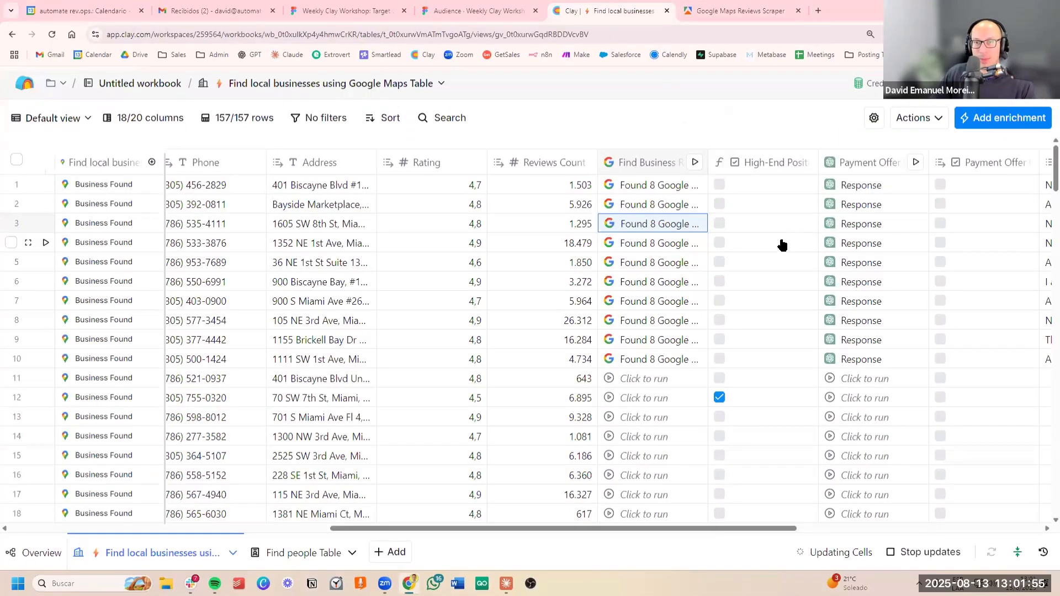
scroll(781, 243, "right", 10)
key("ctrl+k")
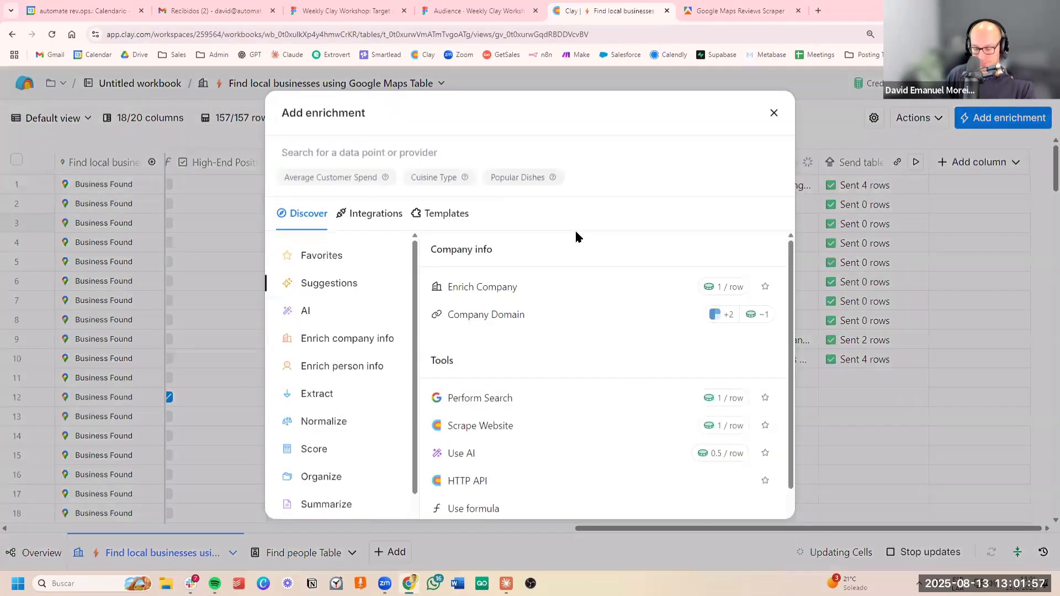
type("apify")
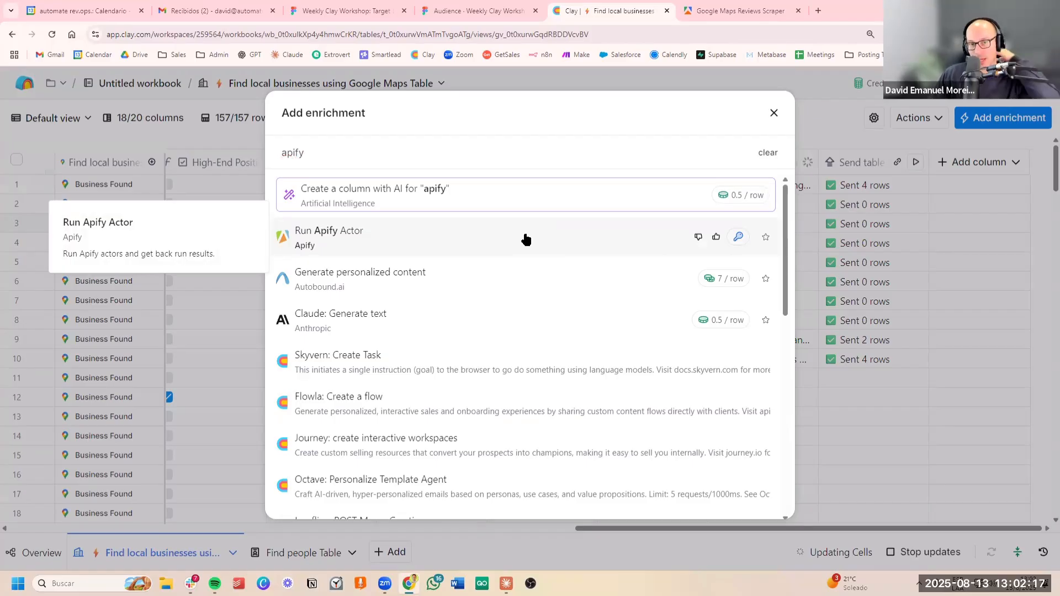
left_click(348, 252)
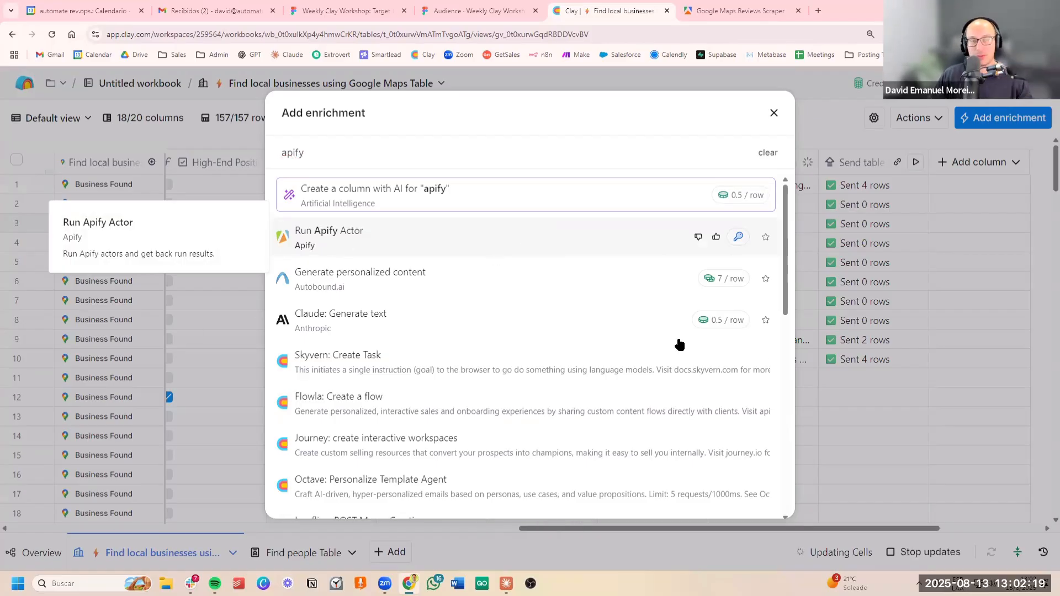
Step: Set the enrichment's Apify Actor to Google-Maps-Reviews-Scraper
scroll(938, 334, "down", 3)
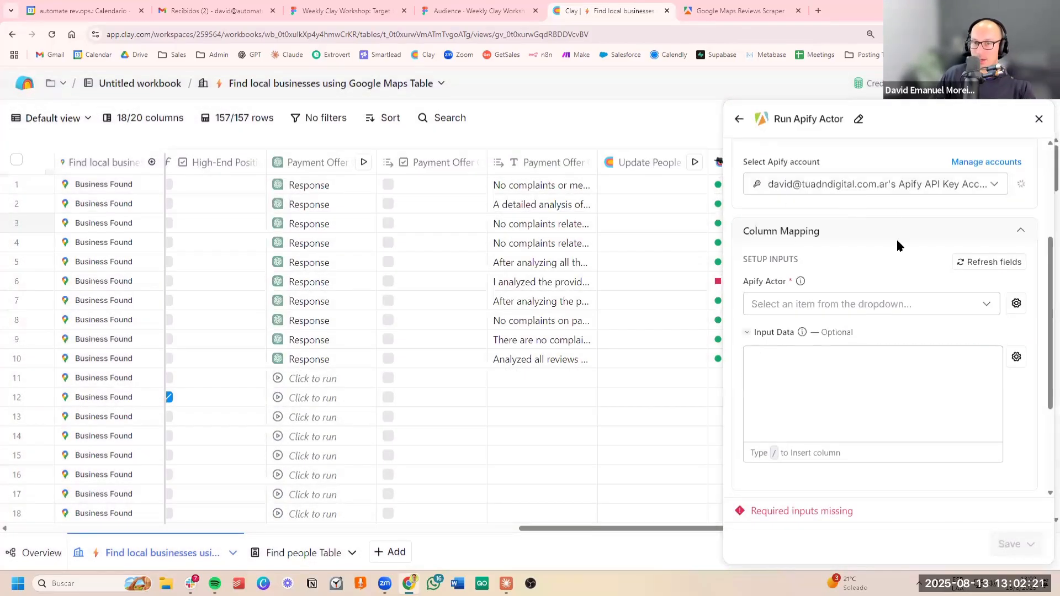
scroll(898, 241, "down", 2)
left_click(905, 216)
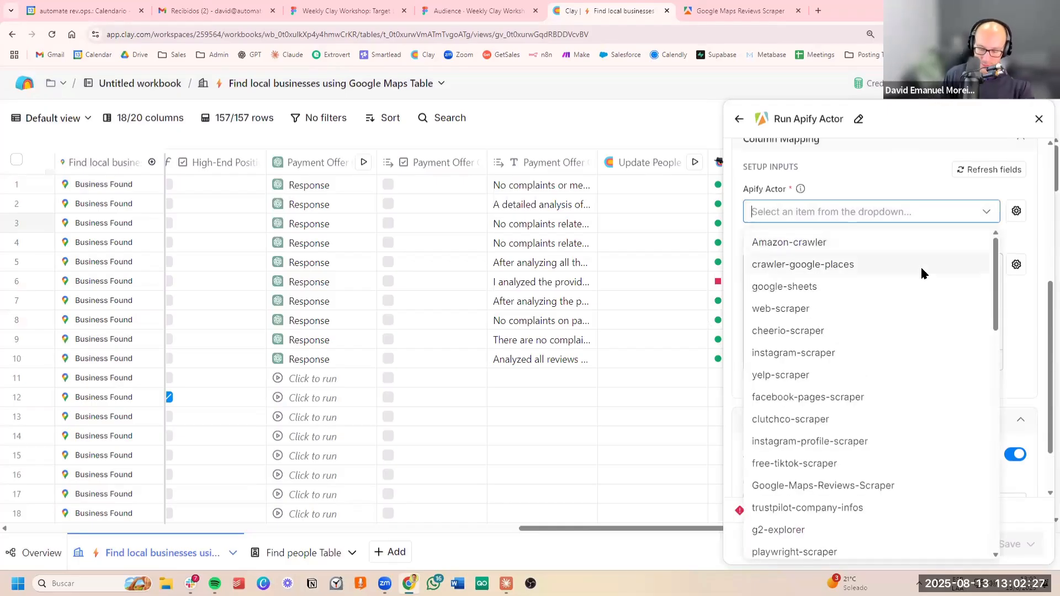
type("review")
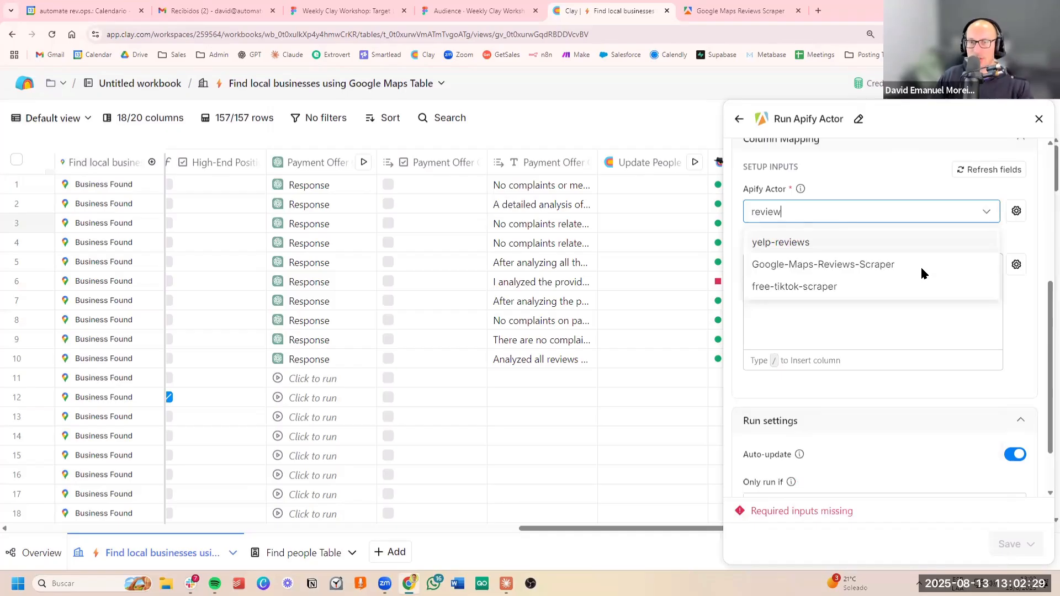
left_click(860, 265)
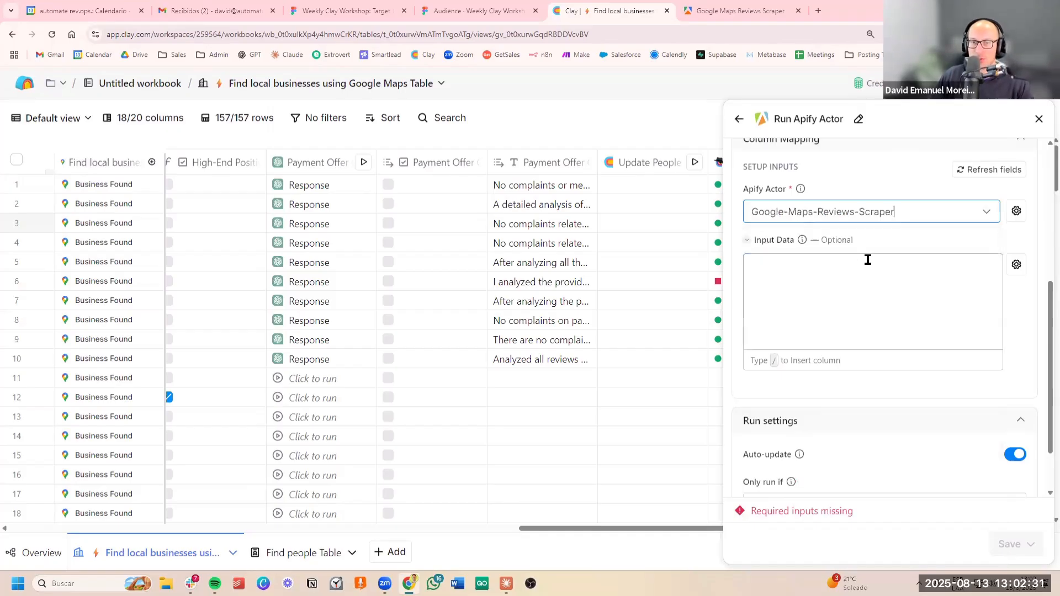
Step: Switch to the Google Maps Reviews Scraper in Apify and review its input settings in the manual form
left_click(876, 273)
left_click(742, 9)
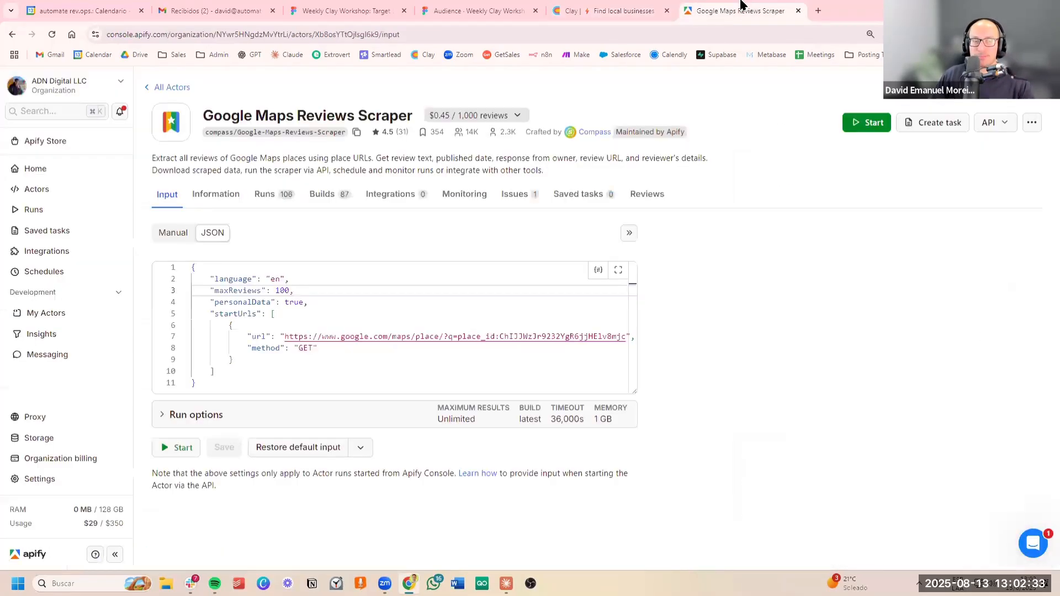
left_click(348, 304)
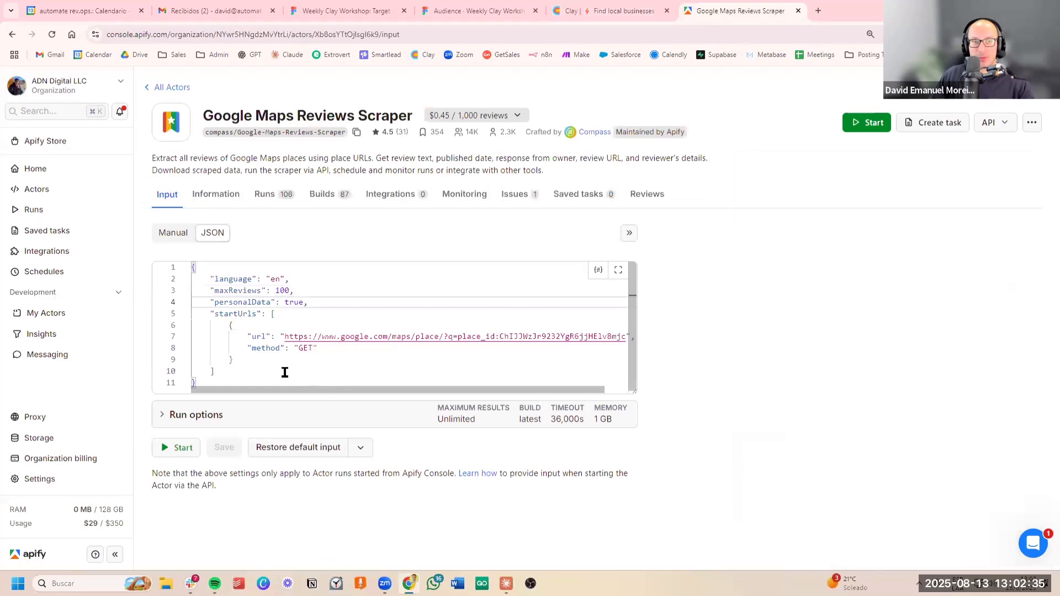
key("ctrl+a")
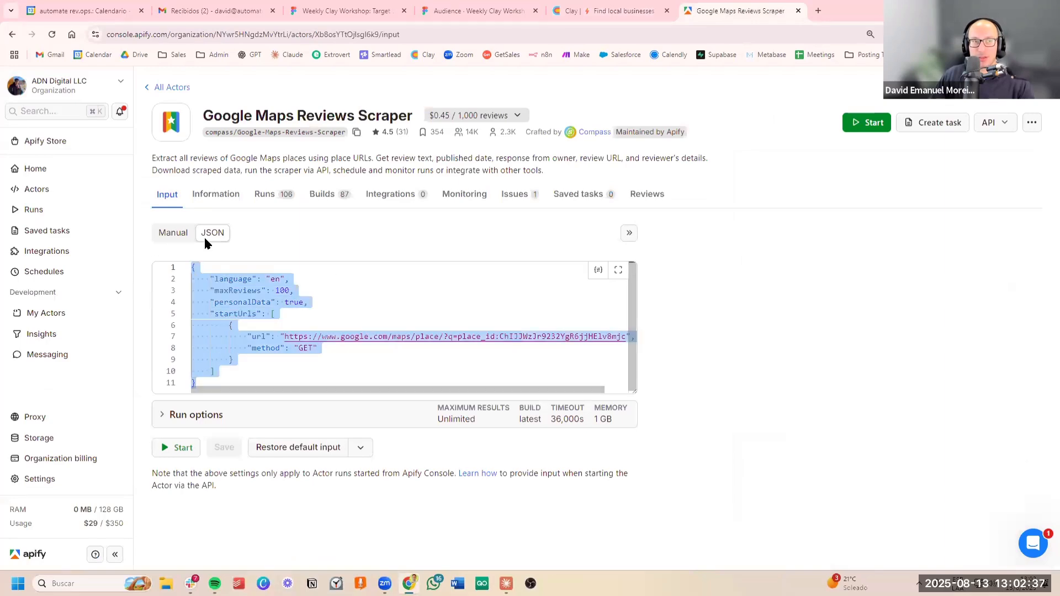
left_click(178, 237)
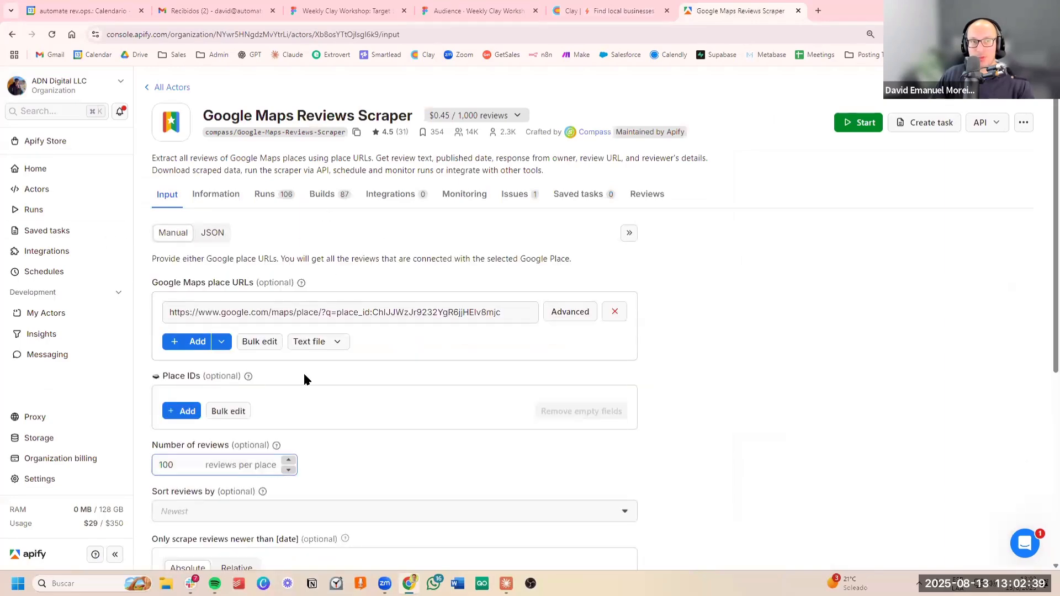
scroll(437, 330, "down", 2)
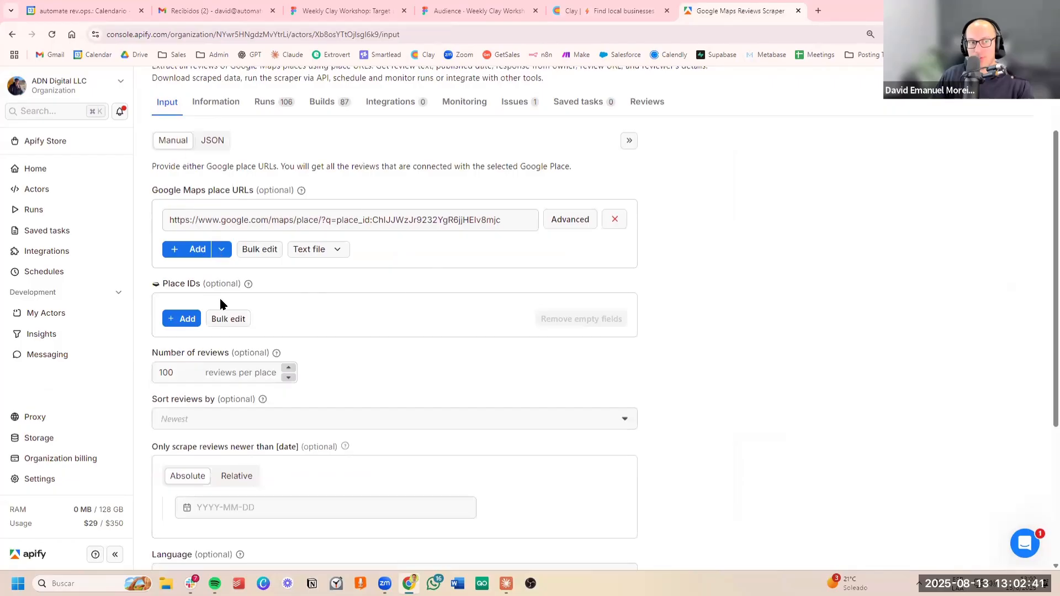
scroll(369, 400, "down", 5)
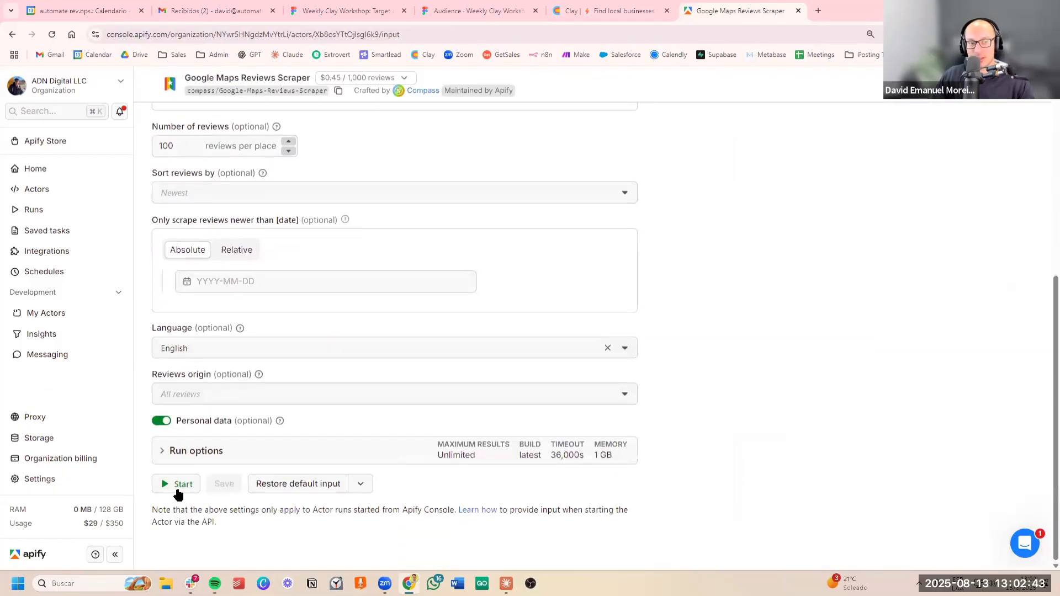
scroll(239, 248, "up", 6)
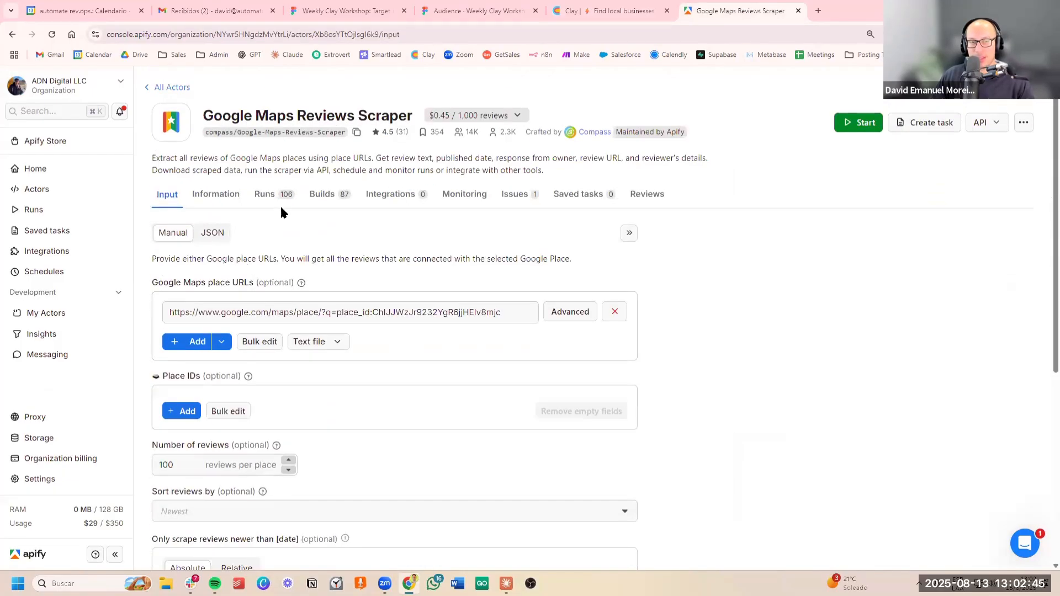
Step: Copy the scraper's entire JSON input and paste it into the Input Data of the Run Apify Actor enrichment in Clay
left_click(214, 235)
left_click(370, 316)
key("ctrl+a")
key("ctrl+c")
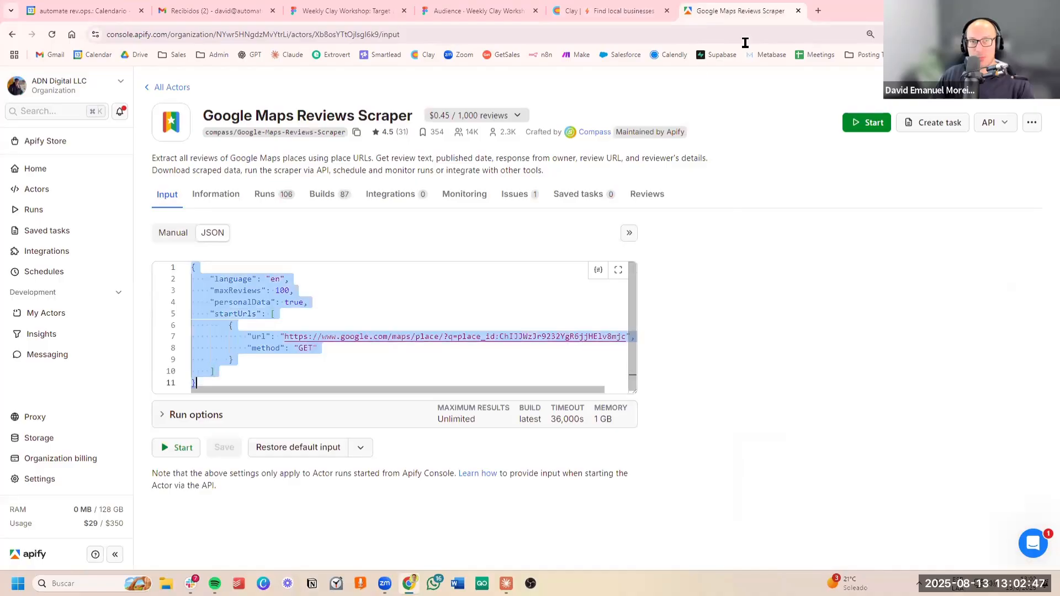
left_click(645, 17)
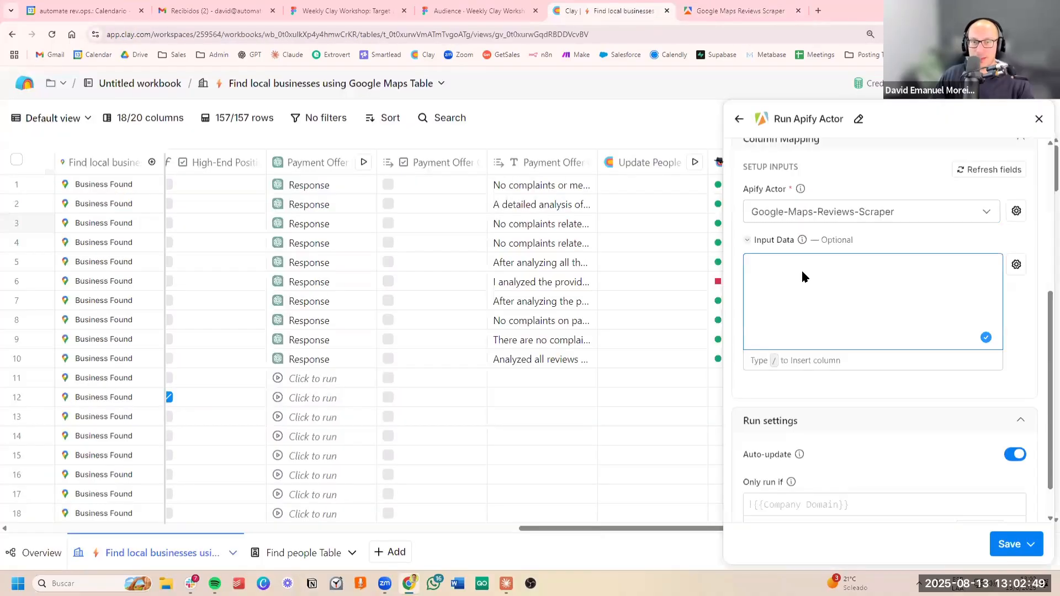
key("ctrl+v")
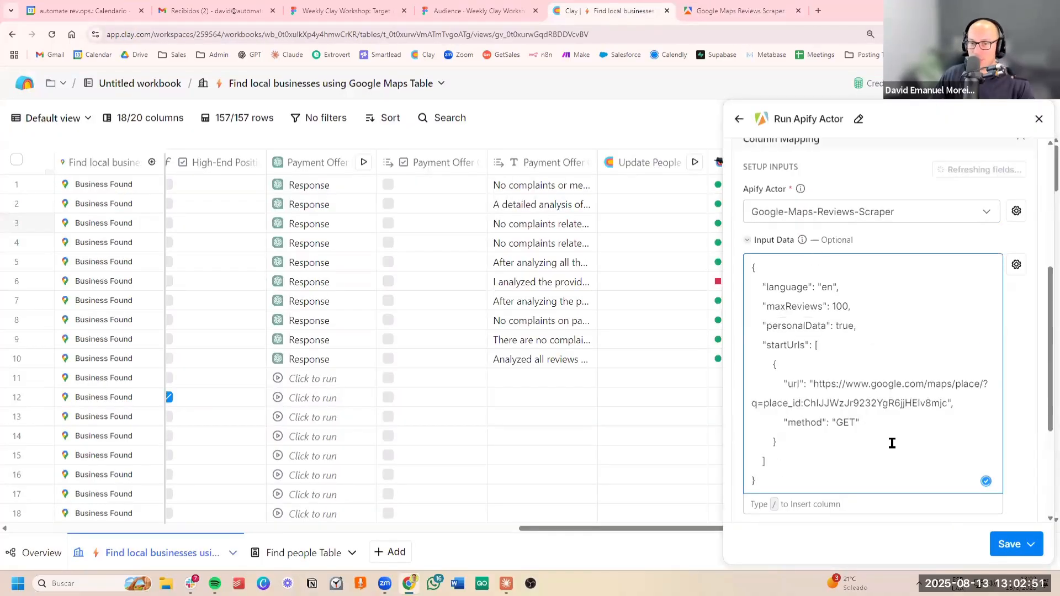
Step: Replace the fixed Google Maps address in the JSON's url value with the googleMapsPlaceLink field from the local businesses data
left_click_drag(947, 404, 812, 386)
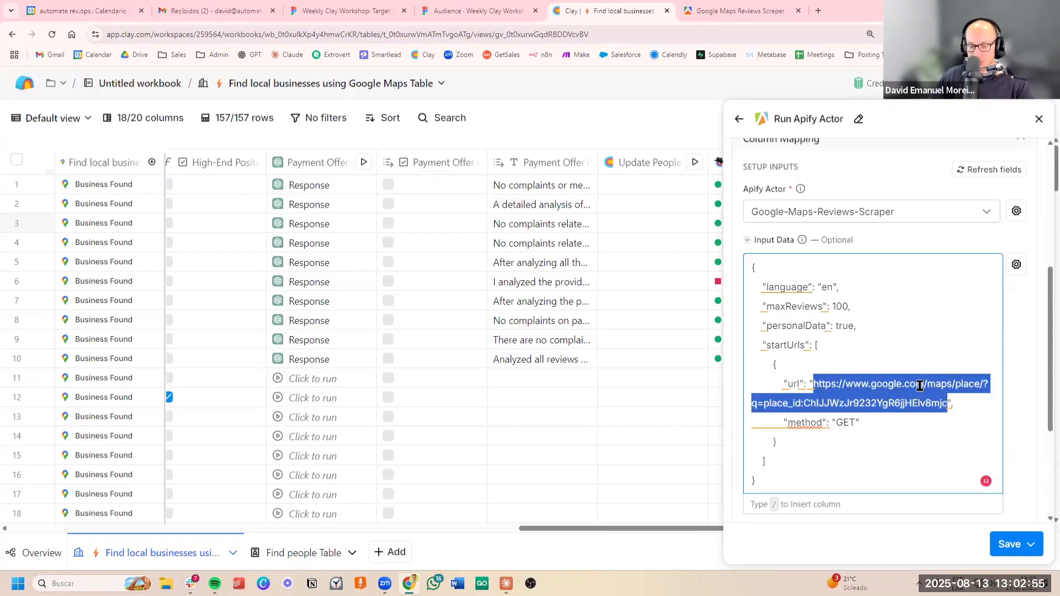
type("/")
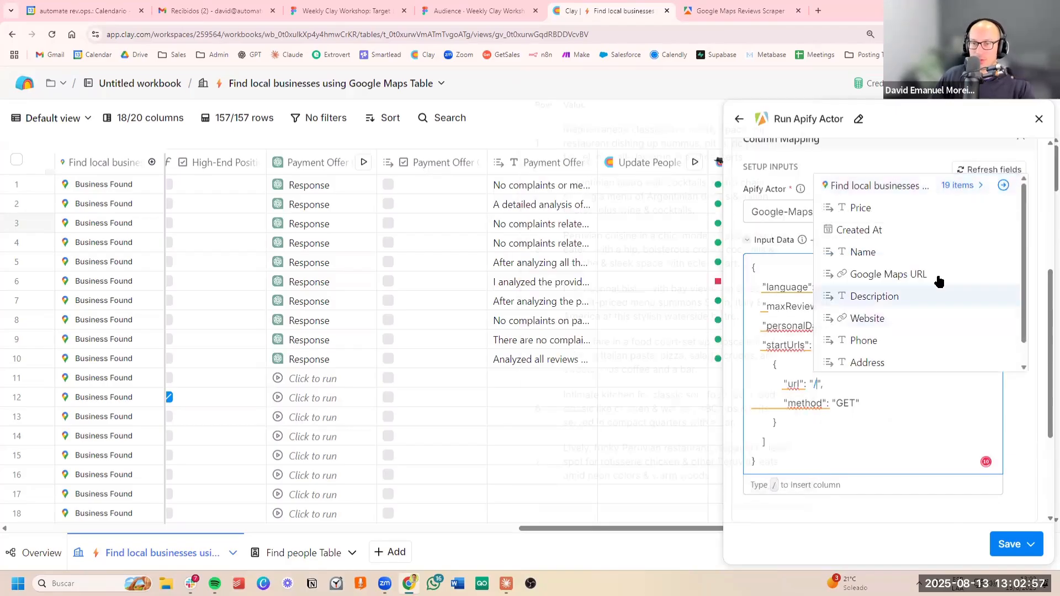
scroll(938, 279, "down", 1)
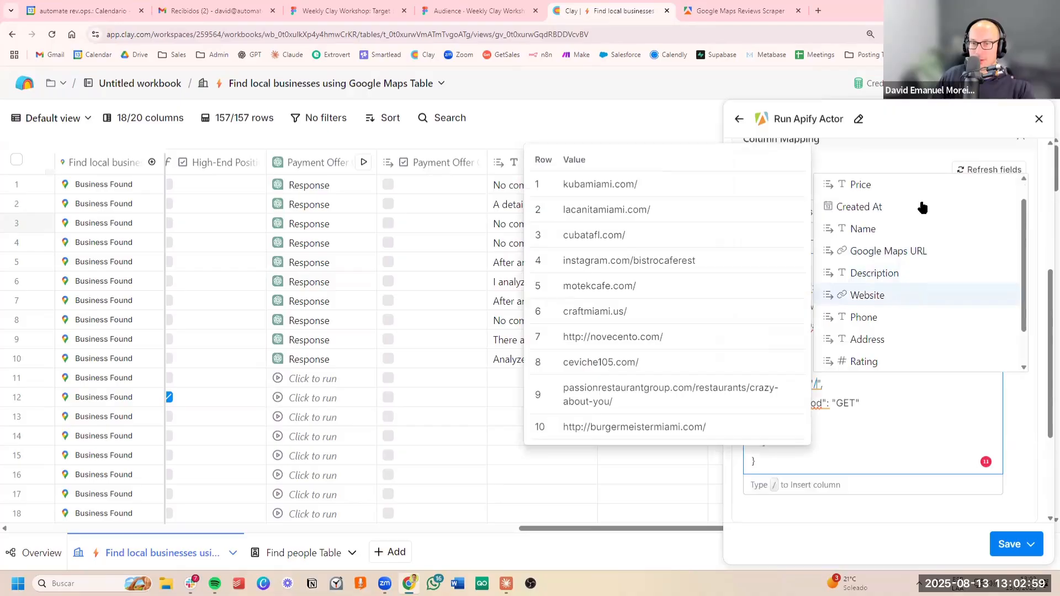
scroll(959, 197, "up", 1)
left_click(961, 185)
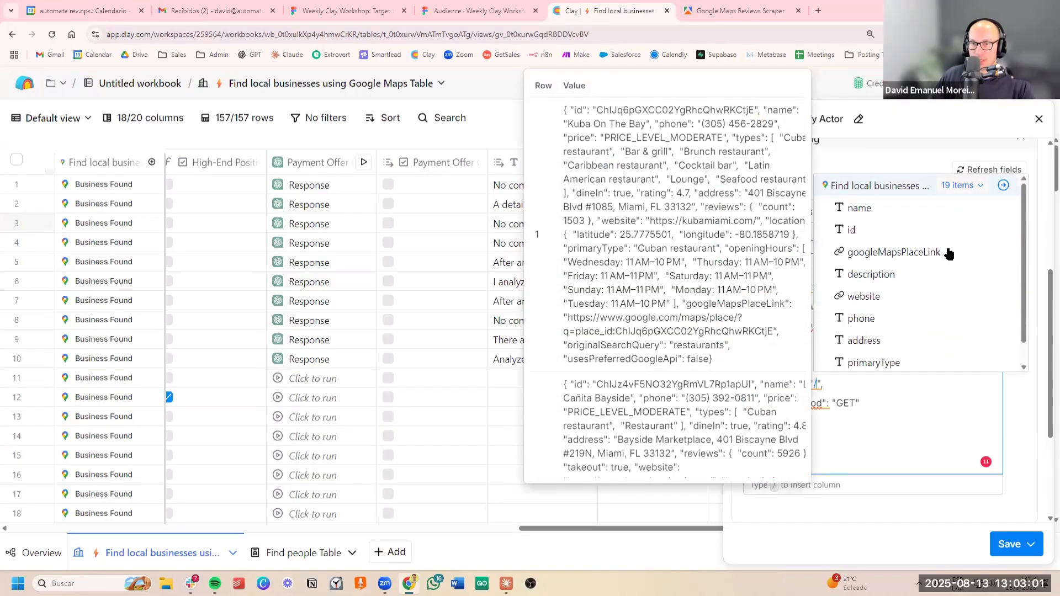
left_click(948, 254)
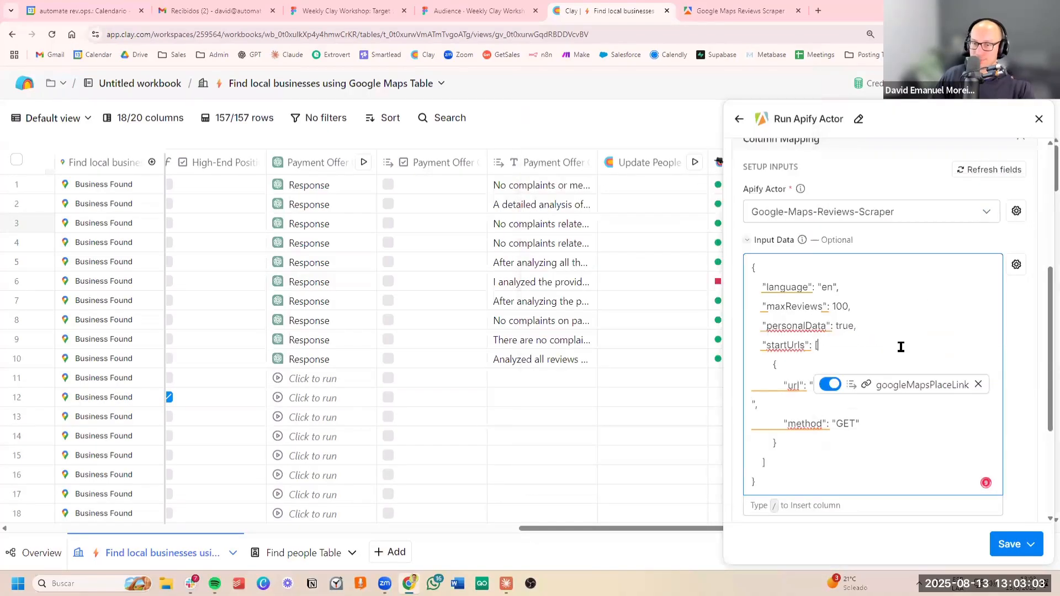